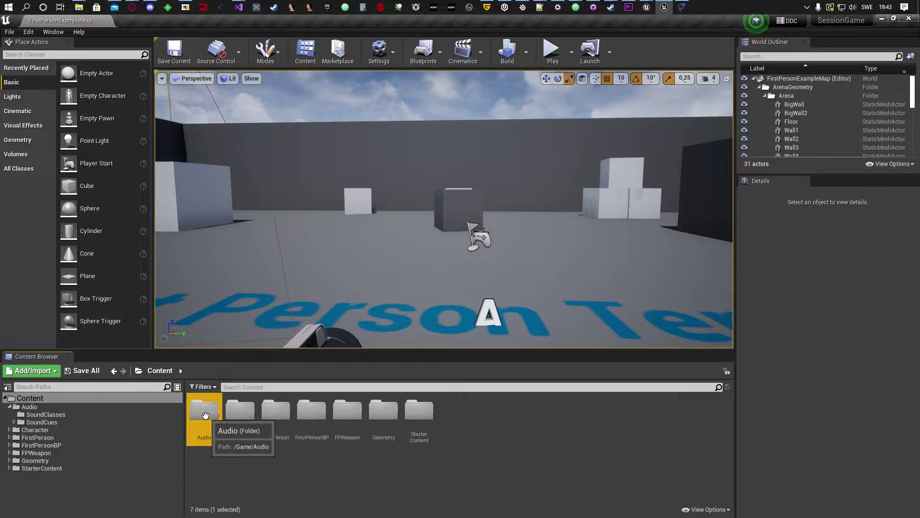
- Look through the Audio folder's SoundClasses, SoundCues, OnFoot and Mod_SoundEffects subfolders, ending back at the Content root
double_click(205, 415)
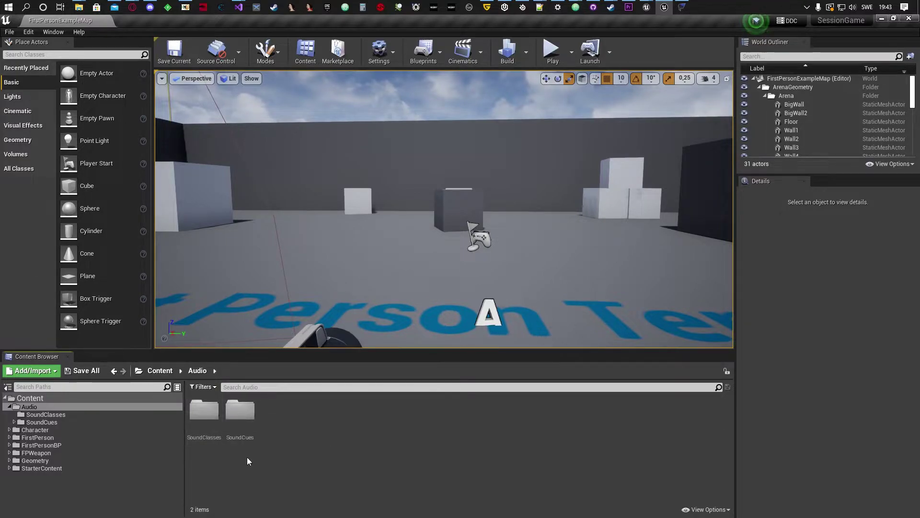
double_click(205, 410)
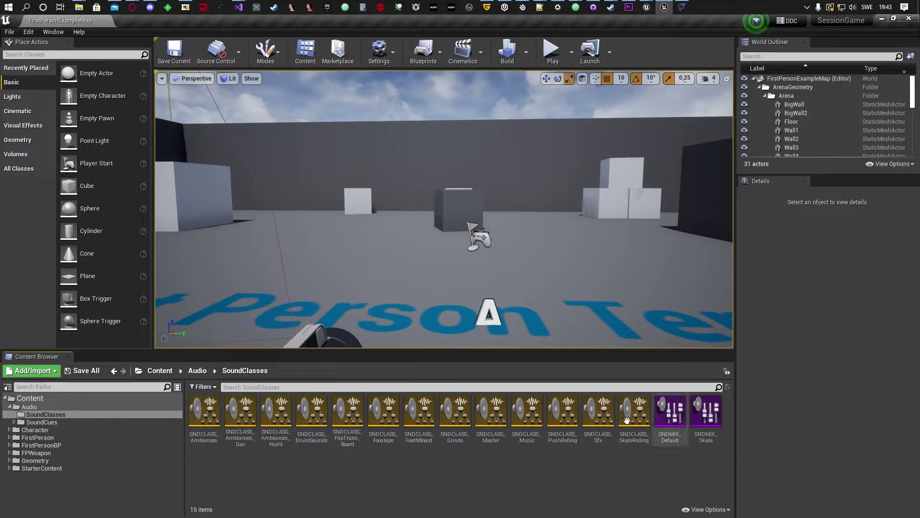
click(189, 370)
double_click(230, 422)
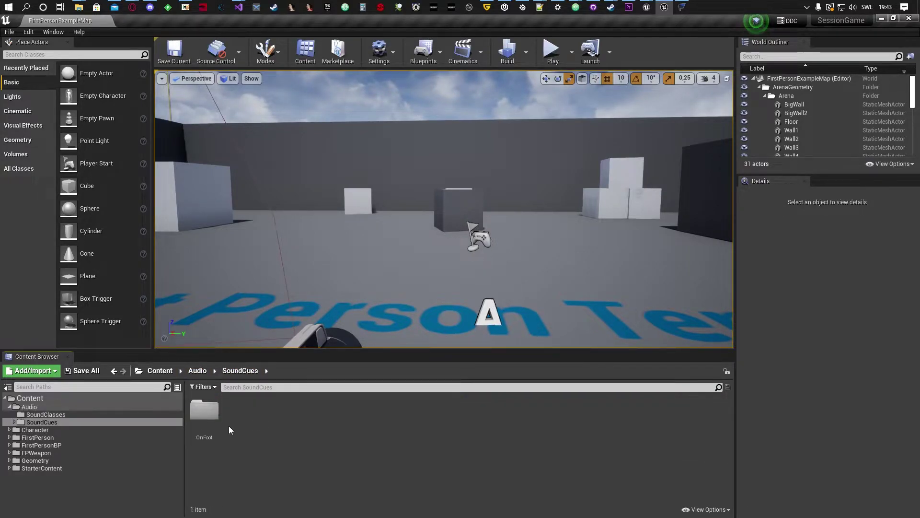
double_click(217, 418)
double_click(205, 411)
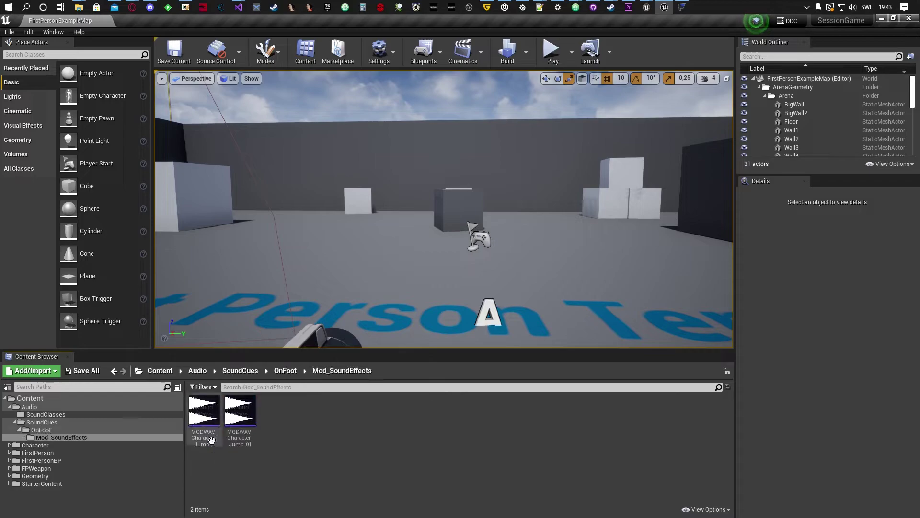
click(286, 370)
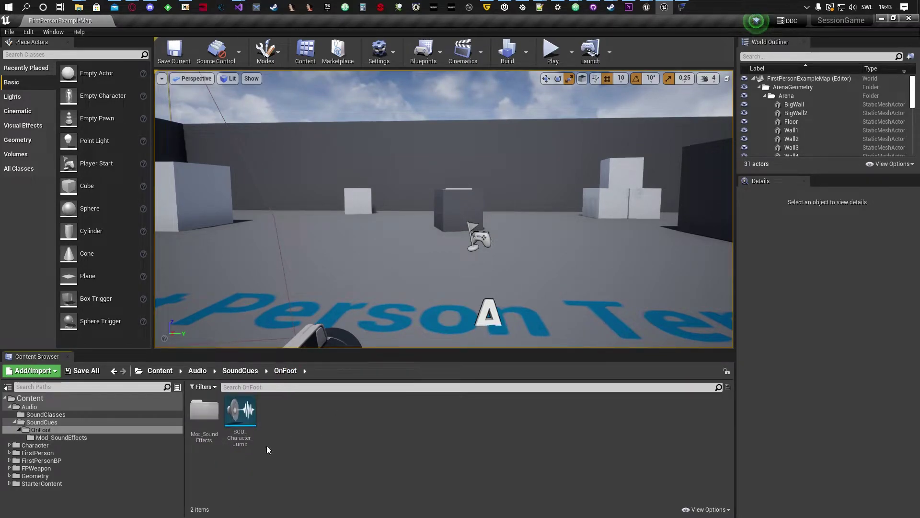
click(238, 372)
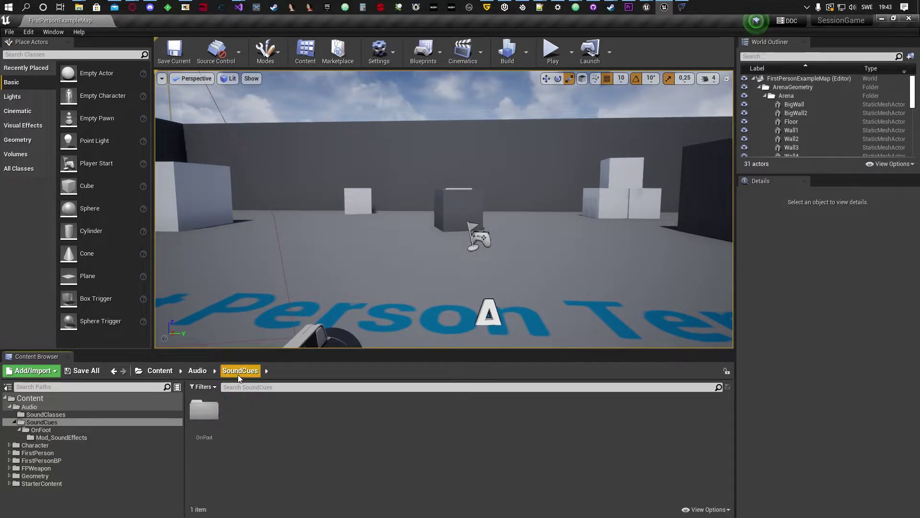
click(192, 372)
click(163, 372)
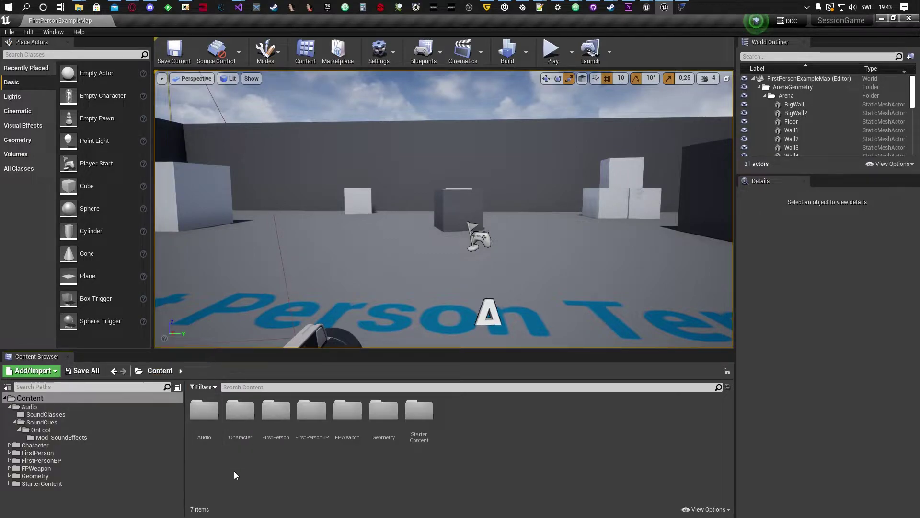
- Delete the Audio folder and all its assets from the project's Content folder
click(203, 414)
key(Delete)
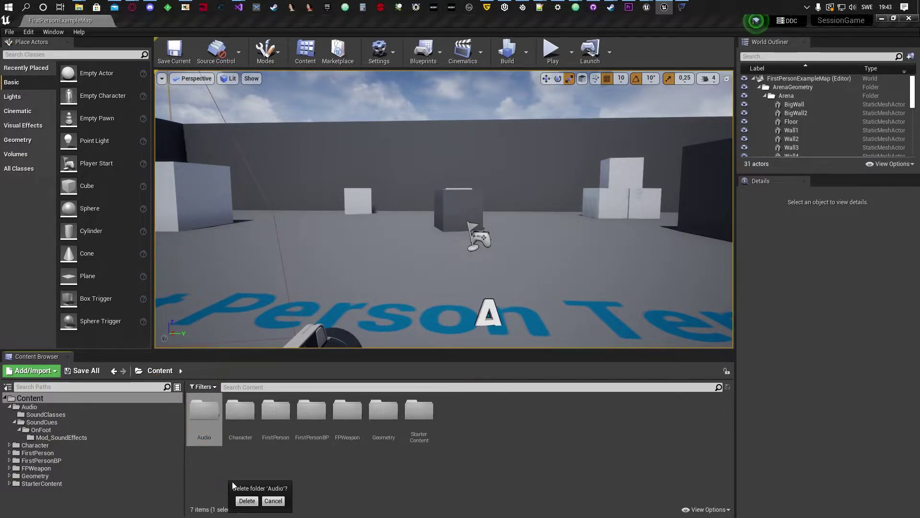
click(247, 501)
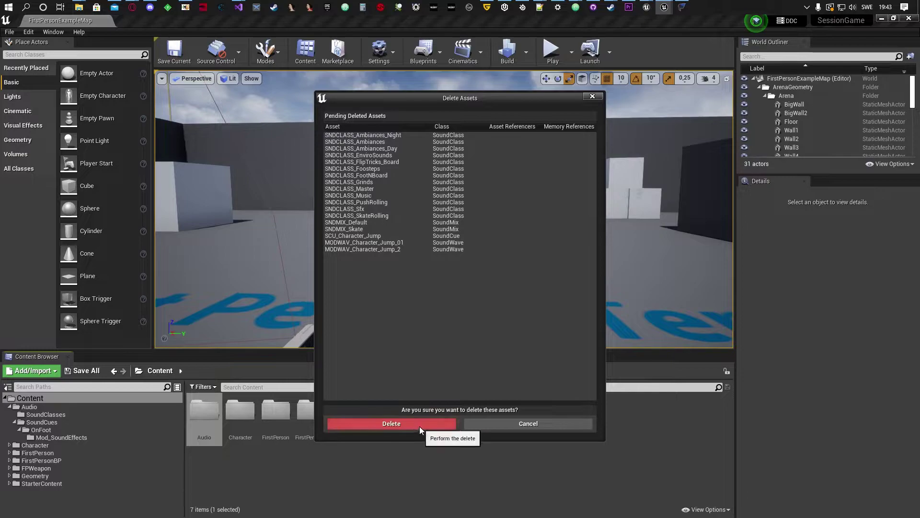
click(419, 427)
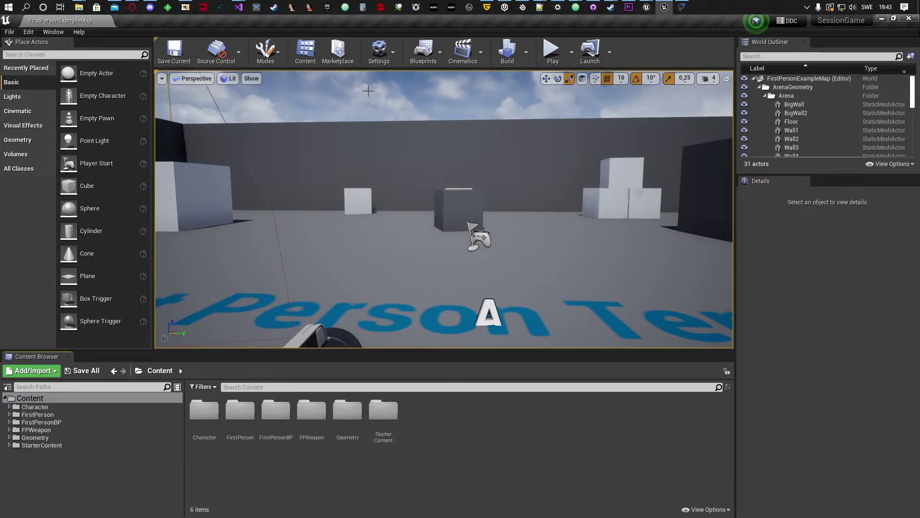
- Minimise the Unreal Editor, close the running FModel window and switch to UE Viewer's package chooser
click(882, 19)
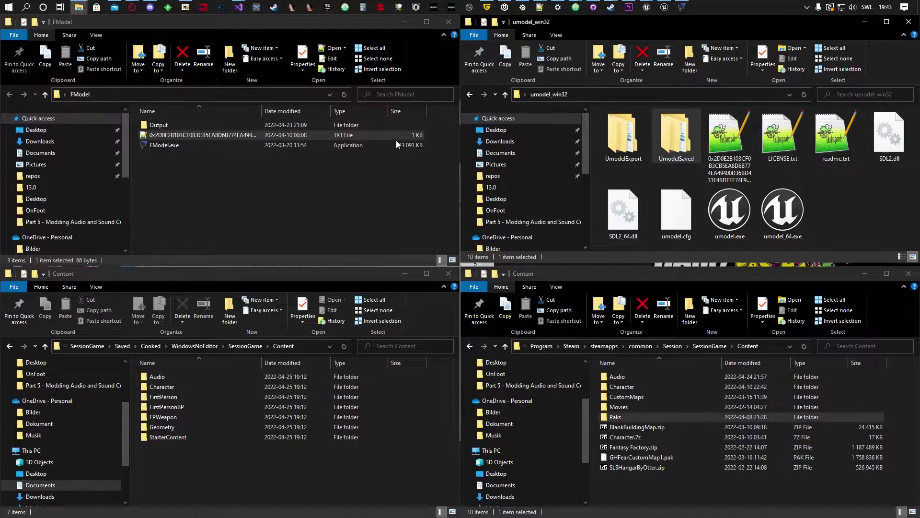
click(682, 6)
click(805, 58)
mouse_move(663, 6)
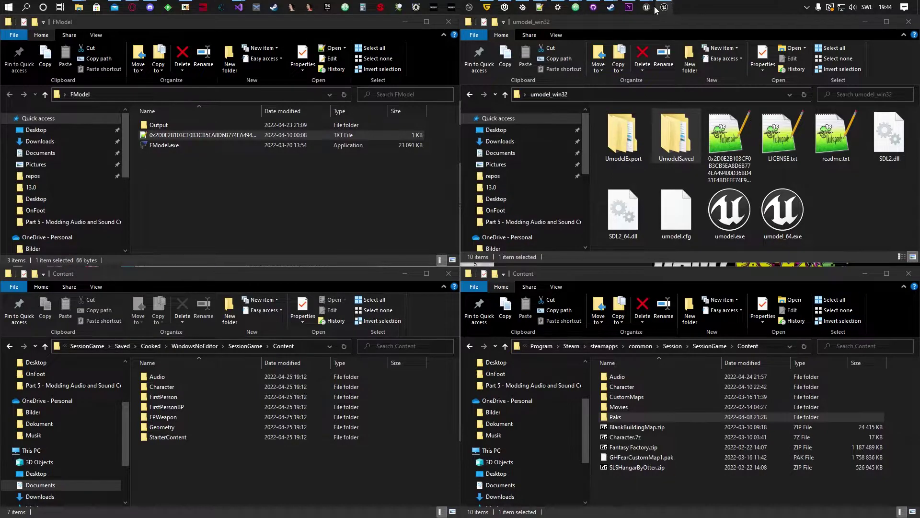
click(696, 65)
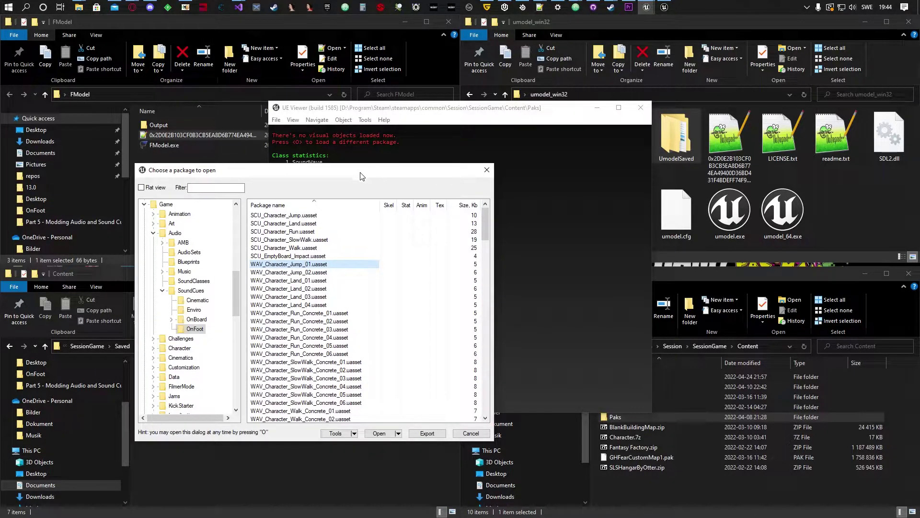
- Examine the top-level package folders and Game's subfolders in the package tree, collapsing the SoundCues and Audio branches
drag(235, 288, 234, 226)
click(144, 214)
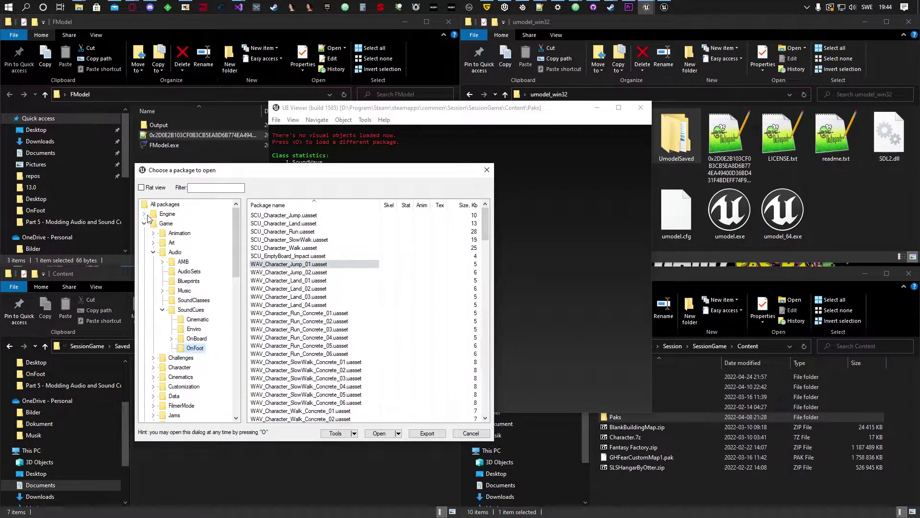
click(144, 224)
click(143, 234)
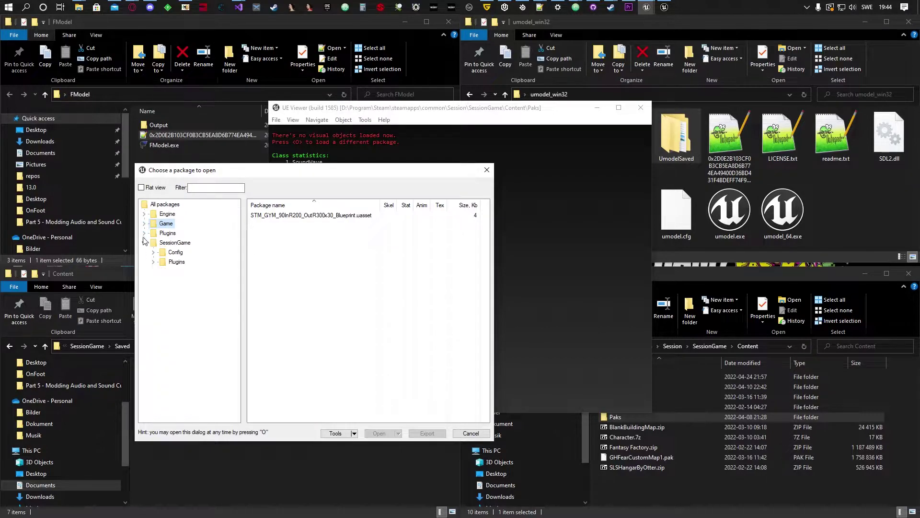
click(144, 243)
click(146, 224)
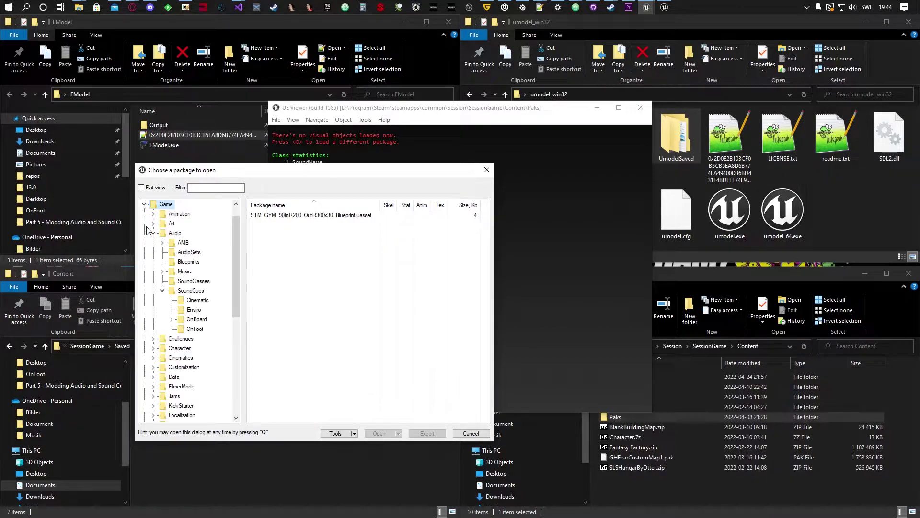
click(162, 291)
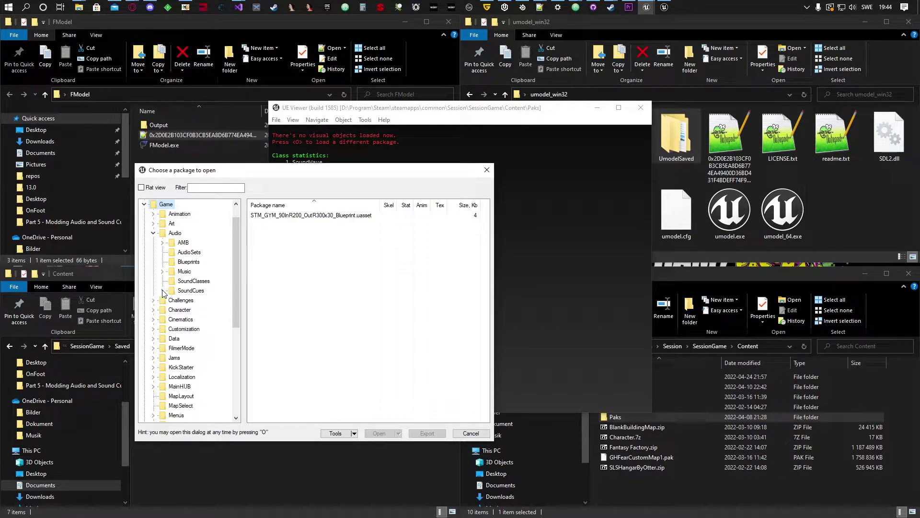
click(153, 233)
click(154, 233)
click(153, 233)
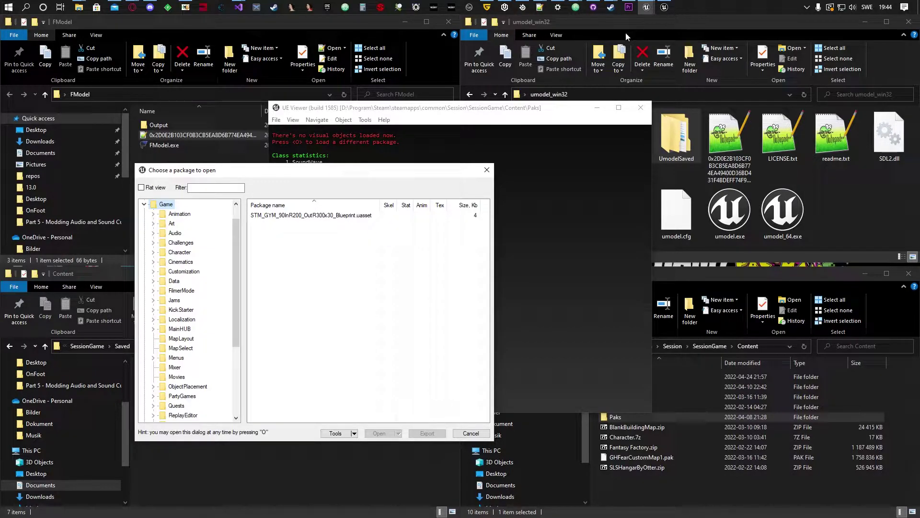
- Launch FModel.exe from the FModel folder and decline the offered downgrade
click(174, 158)
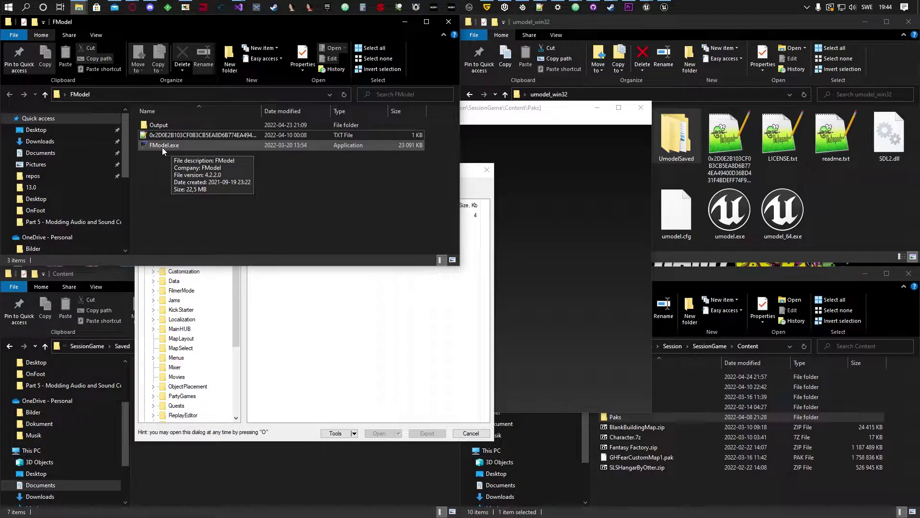
click(165, 146)
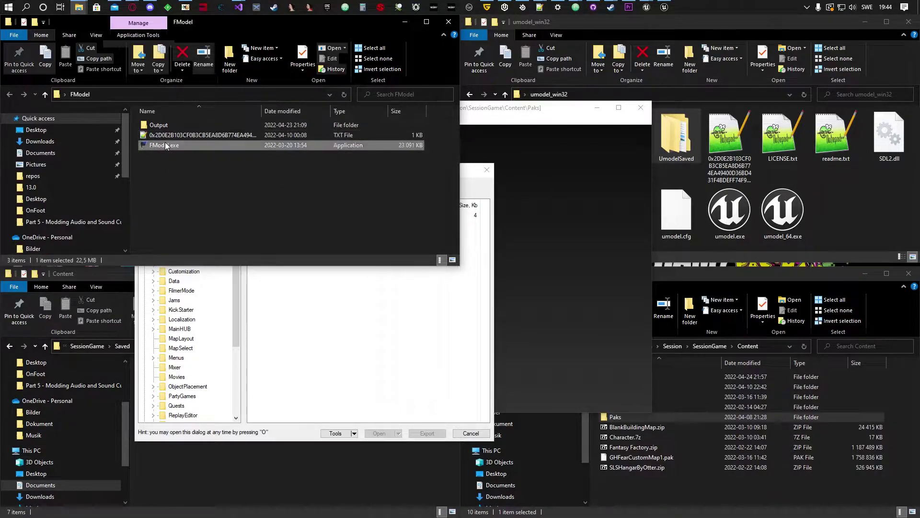
double_click(165, 144)
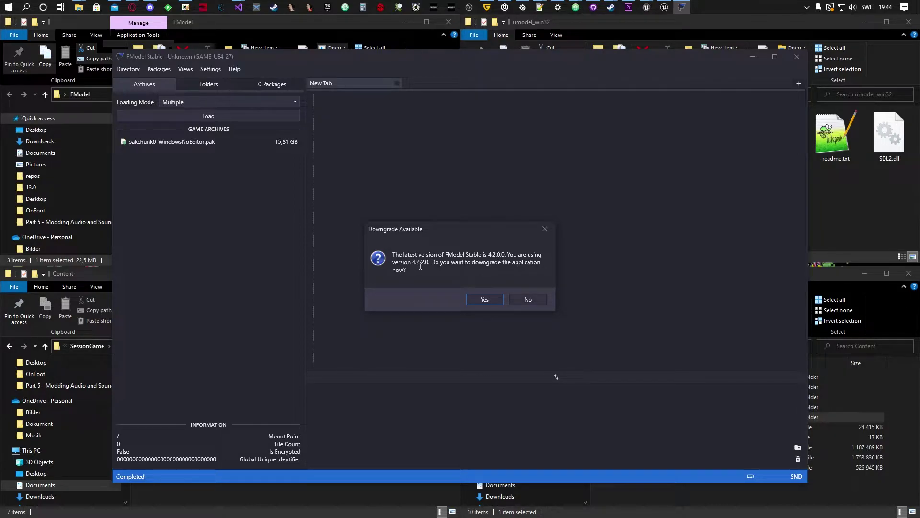
click(512, 299)
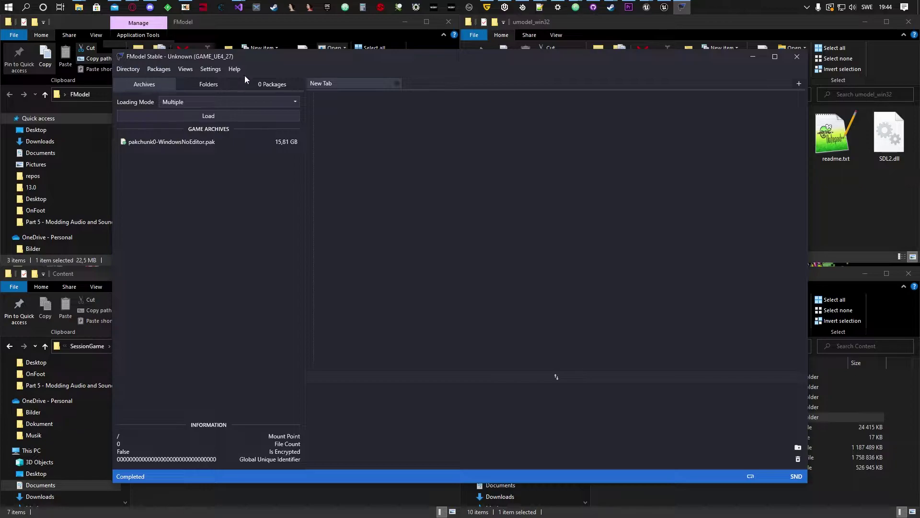
click(211, 69)
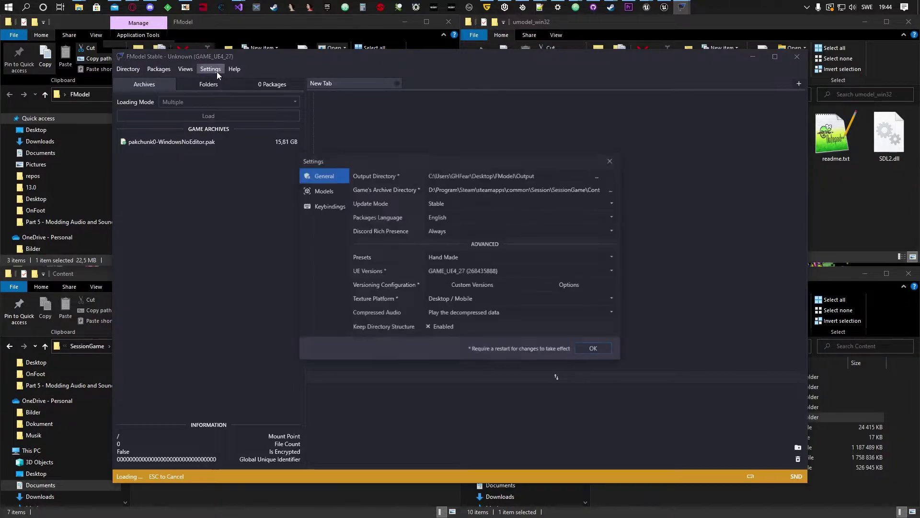
click(488, 272)
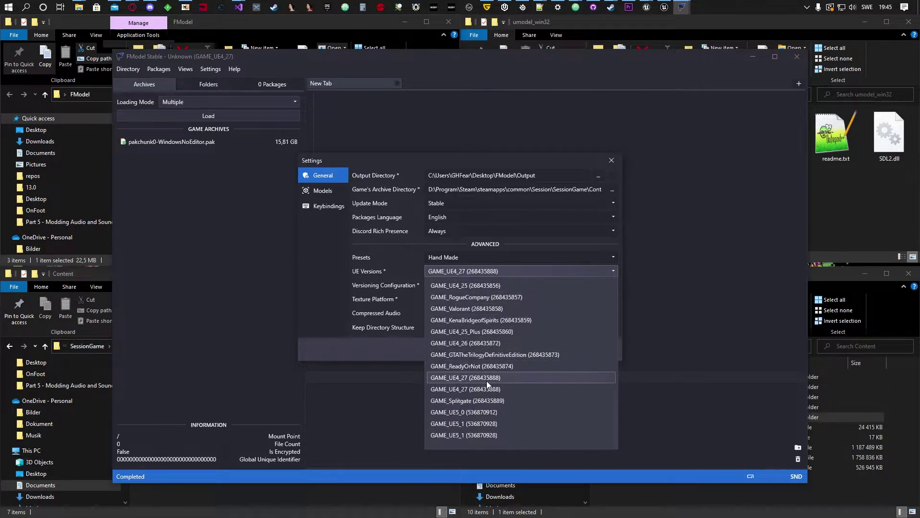
scroll(484, 386, up, 3)
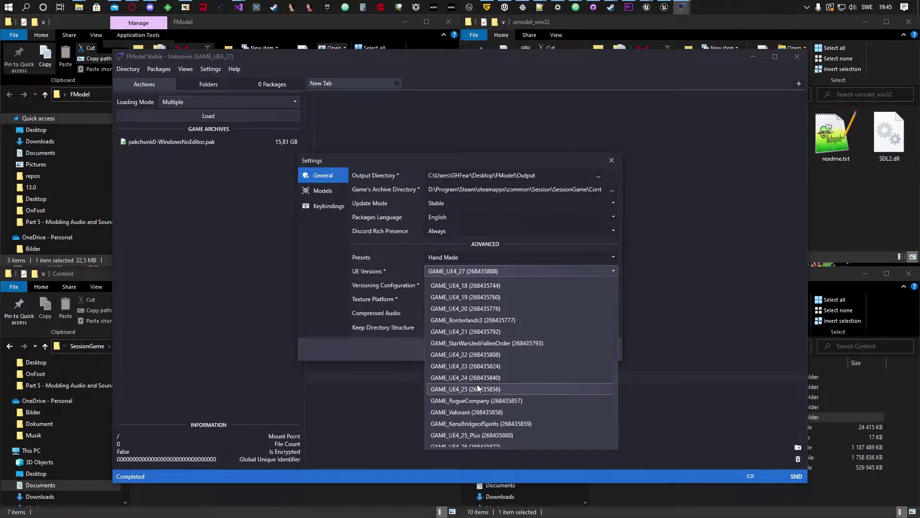
scroll(475, 392, down, 3)
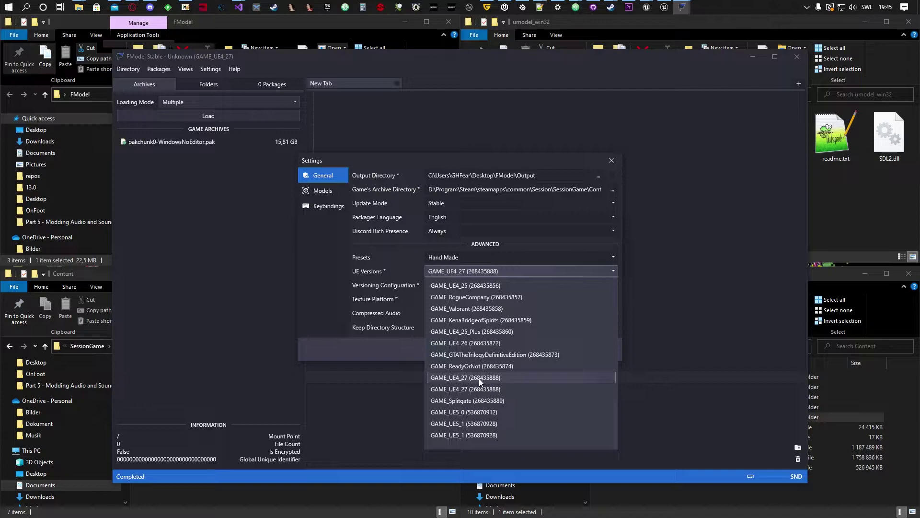
scroll(494, 346, up, 10)
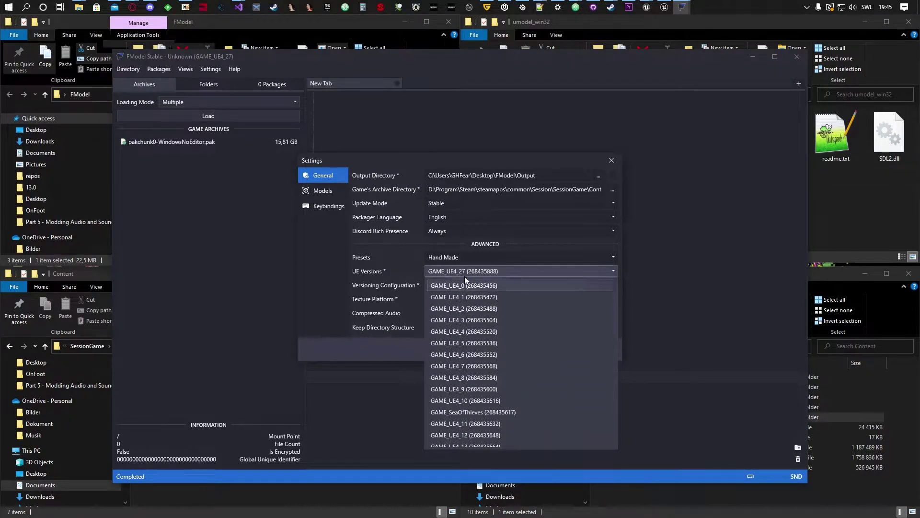
scroll(493, 346, down, 10)
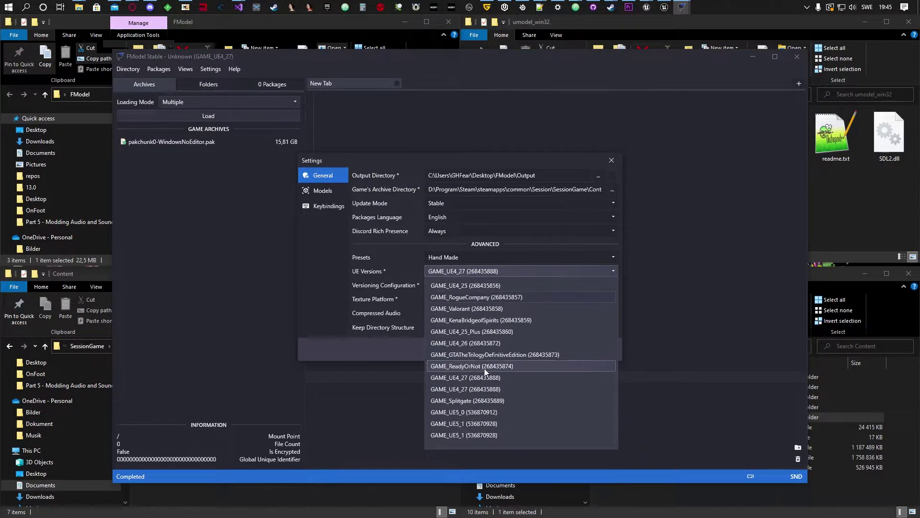
click(476, 378)
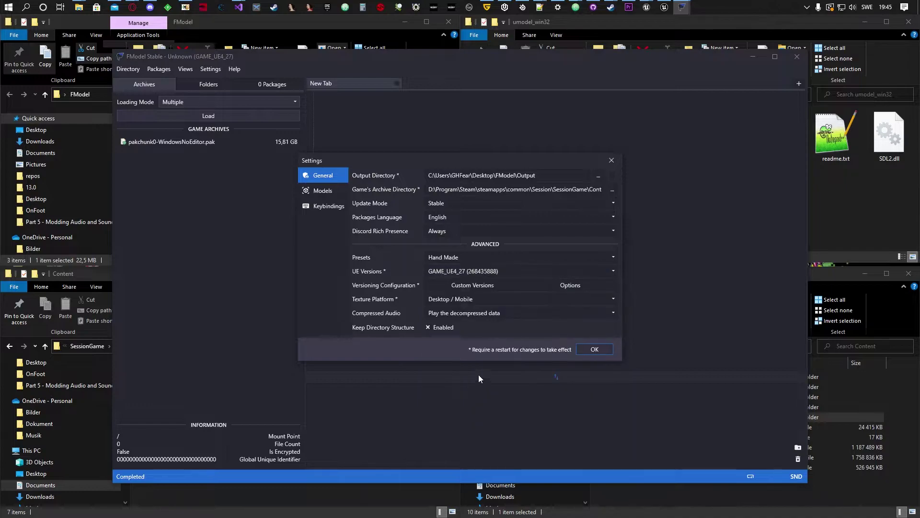
click(586, 349)
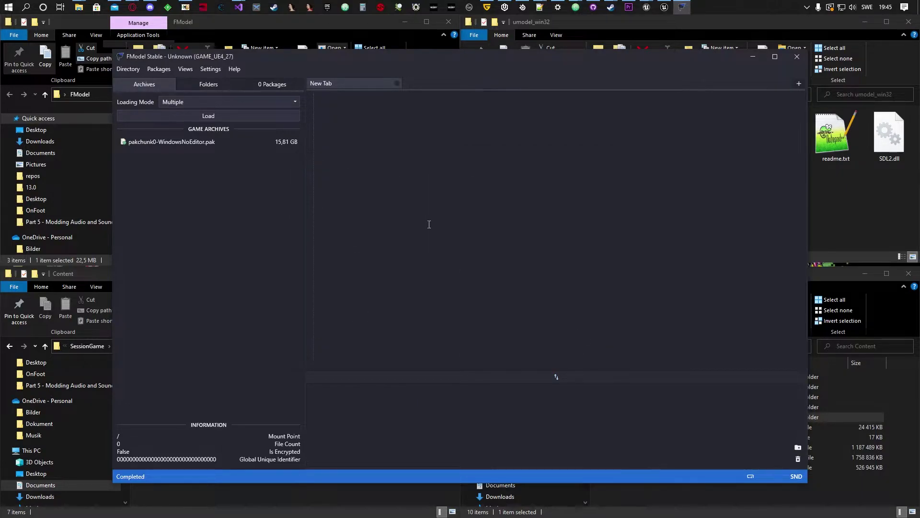
- Set FModel's game directory to the detected game Paks, using D:\Program\Steam\steamapps\common\Session\SessionGame\Content\Paks, and confirm the selection
click(128, 69)
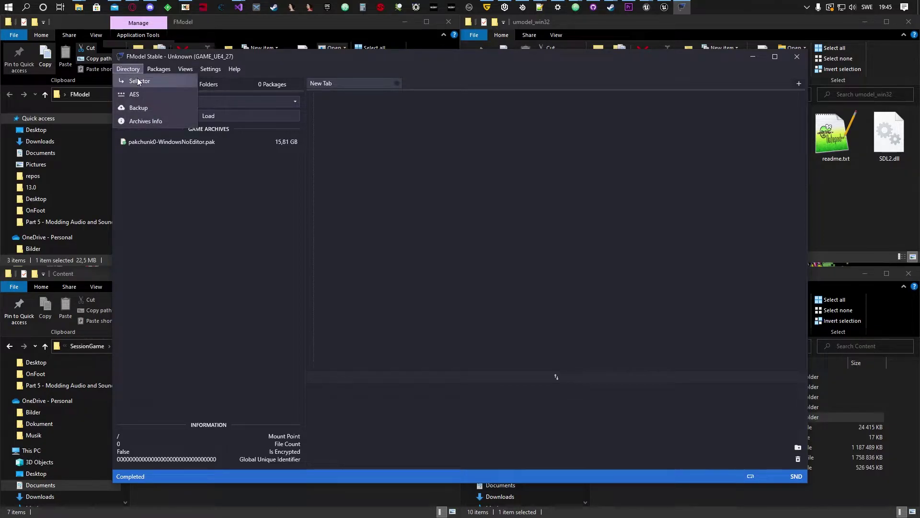
click(137, 81)
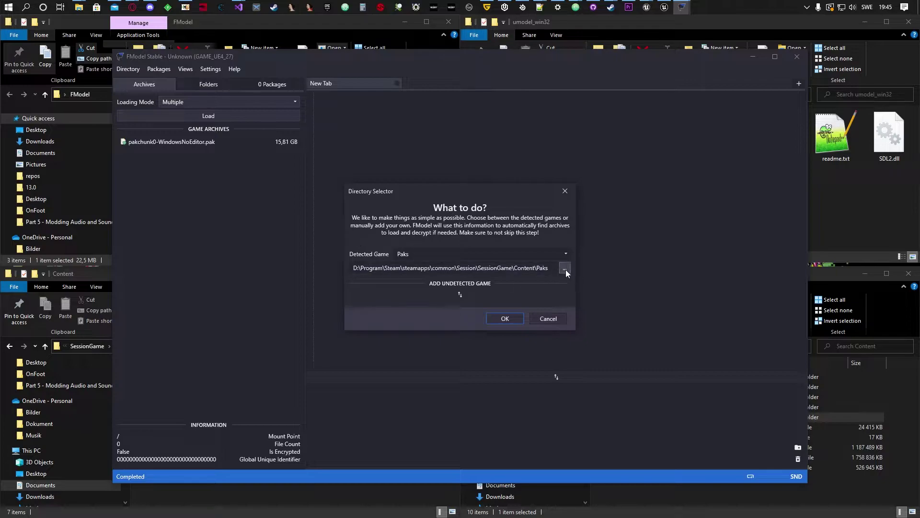
click(564, 254)
click(490, 213)
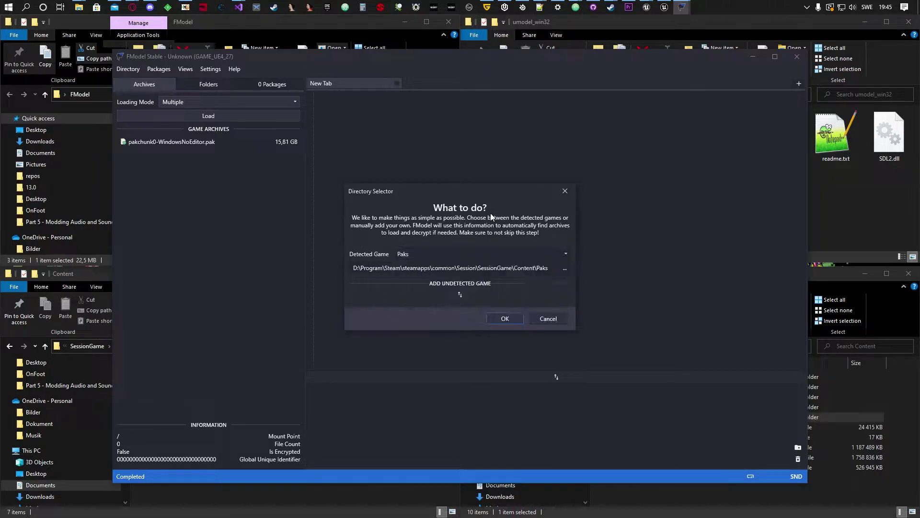
click(562, 253)
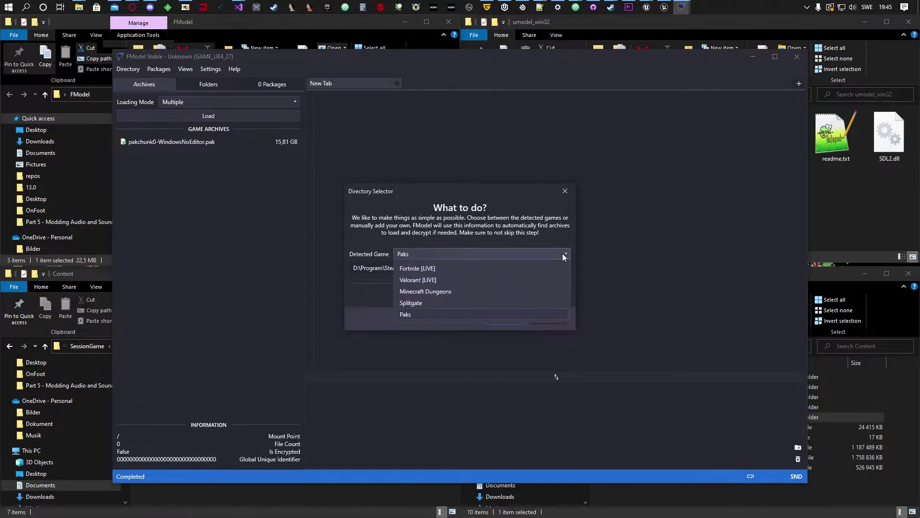
click(404, 314)
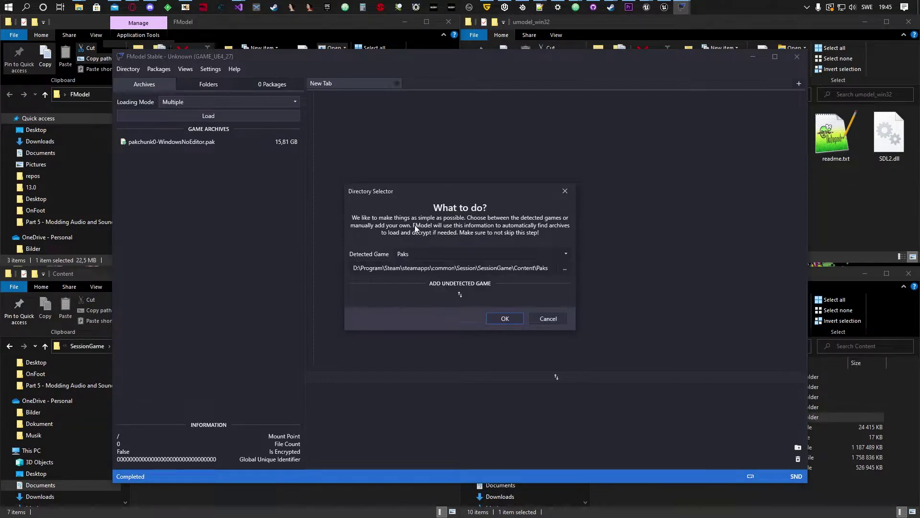
click(566, 268)
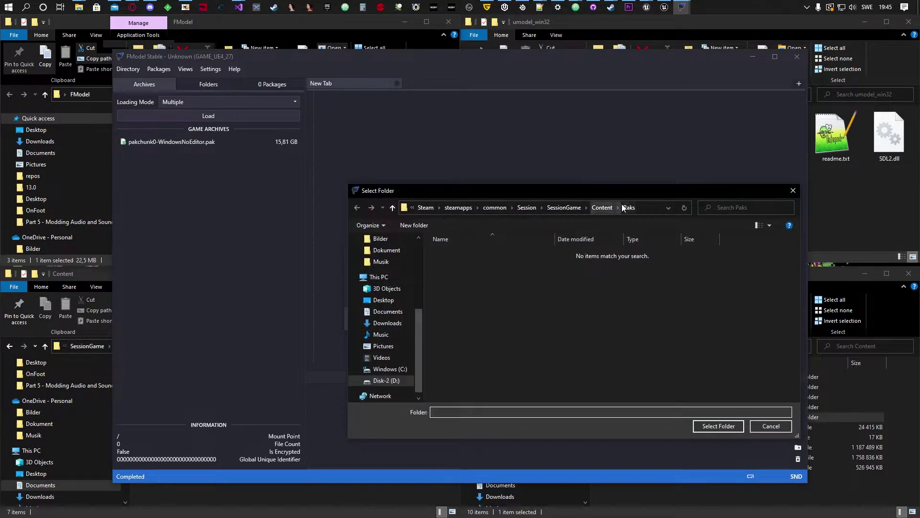
click(606, 208)
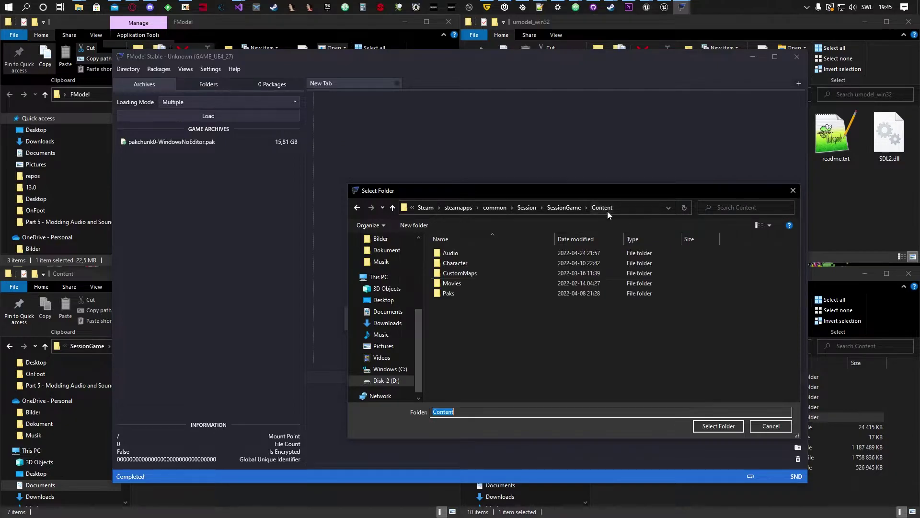
double_click(467, 301)
click(717, 427)
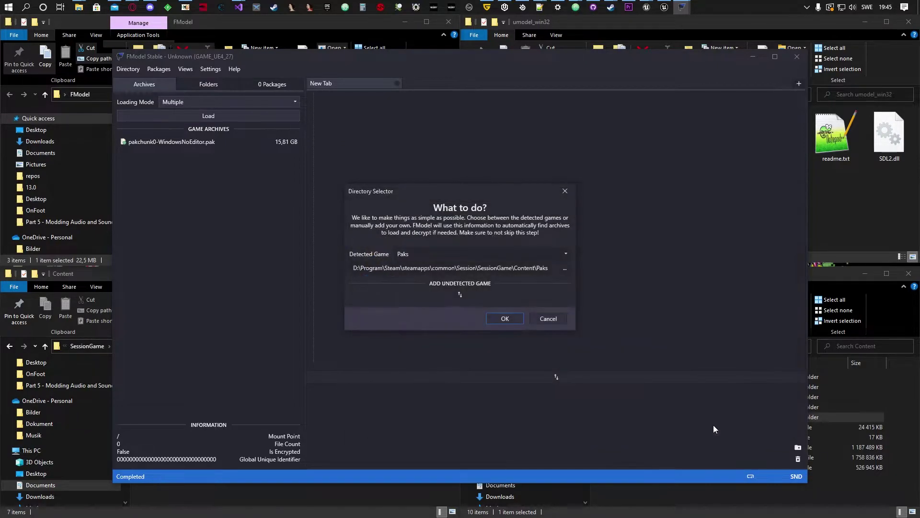
click(505, 320)
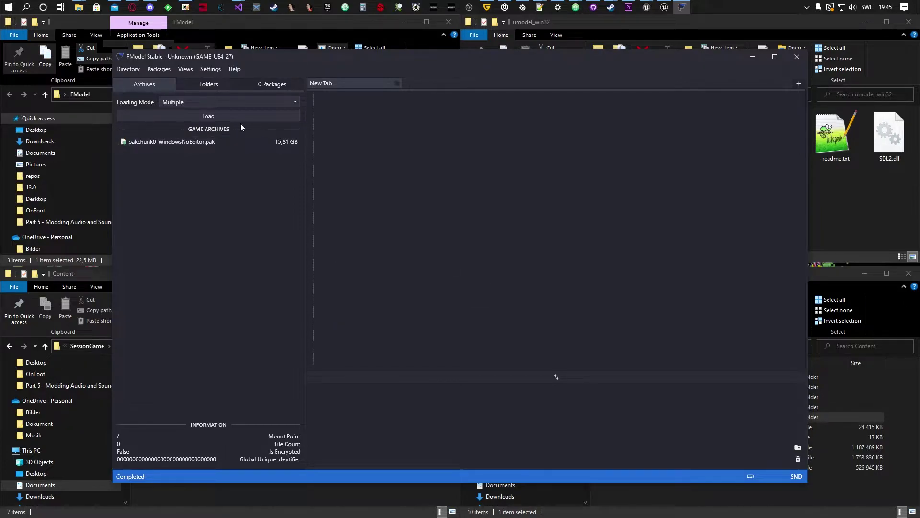
- Clear the main static key in the AES Manager and try to load the game archive without it
click(128, 69)
click(141, 91)
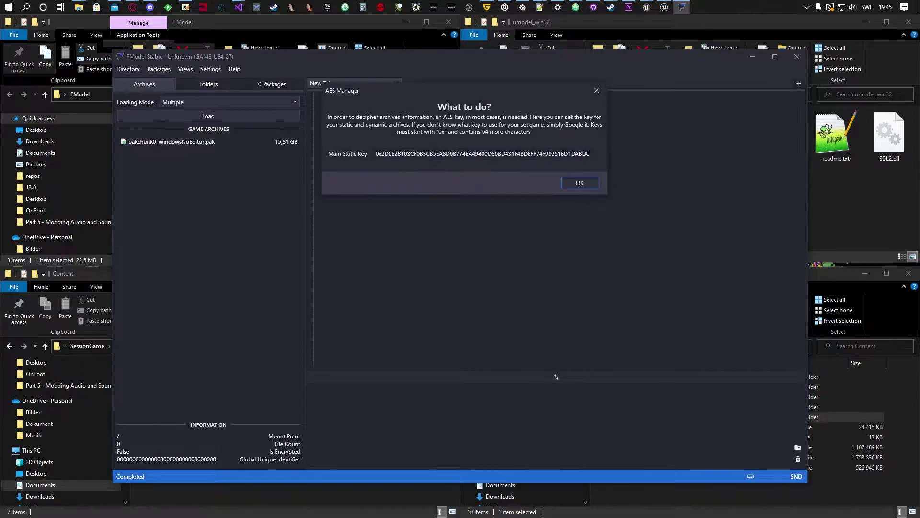
double_click(547, 153)
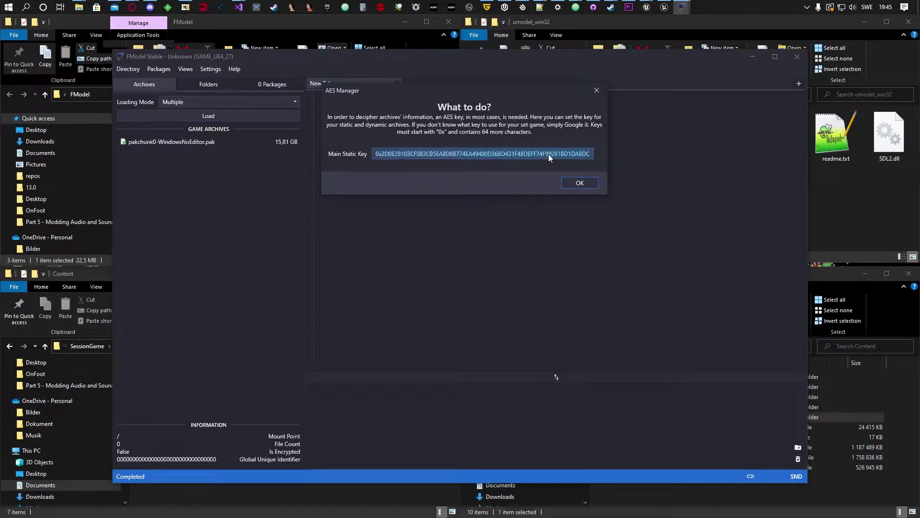
key(BackSpace)
click(578, 181)
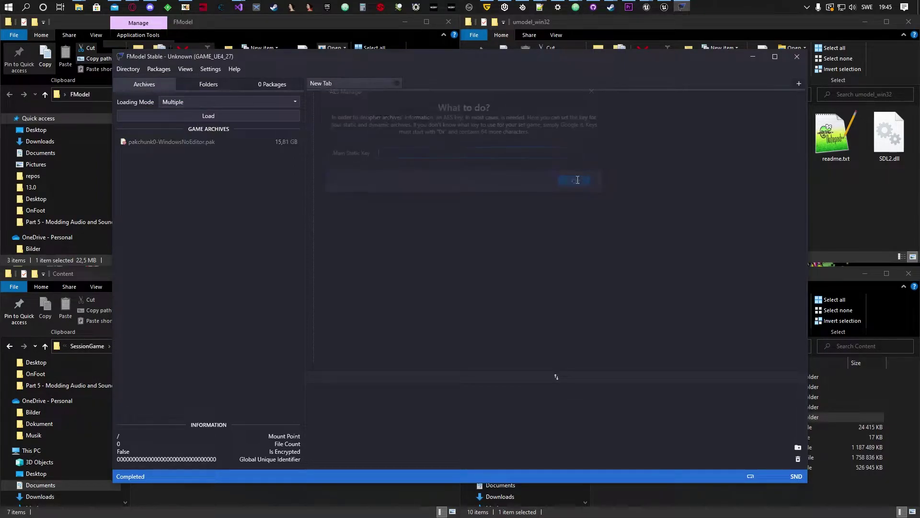
click(198, 114)
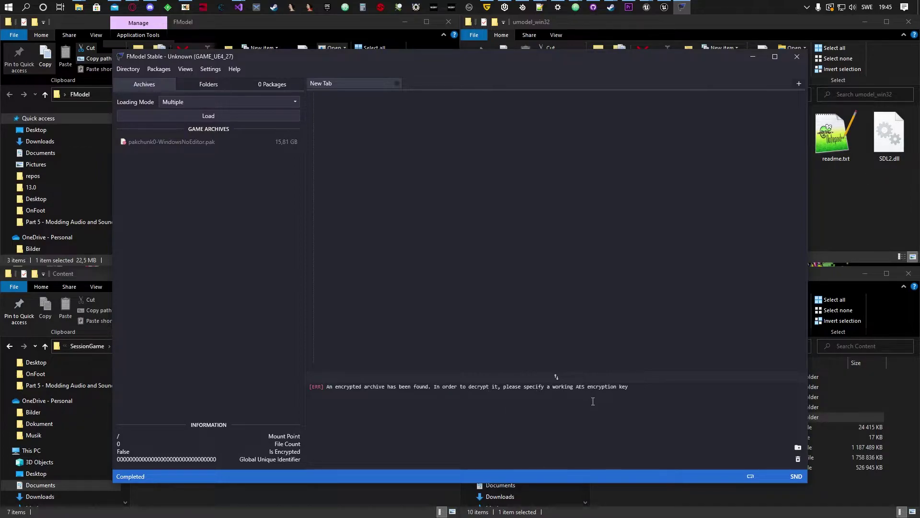
- Enter the AES encryption key as the main static key in the AES Manager and confirm it
click(127, 69)
click(145, 93)
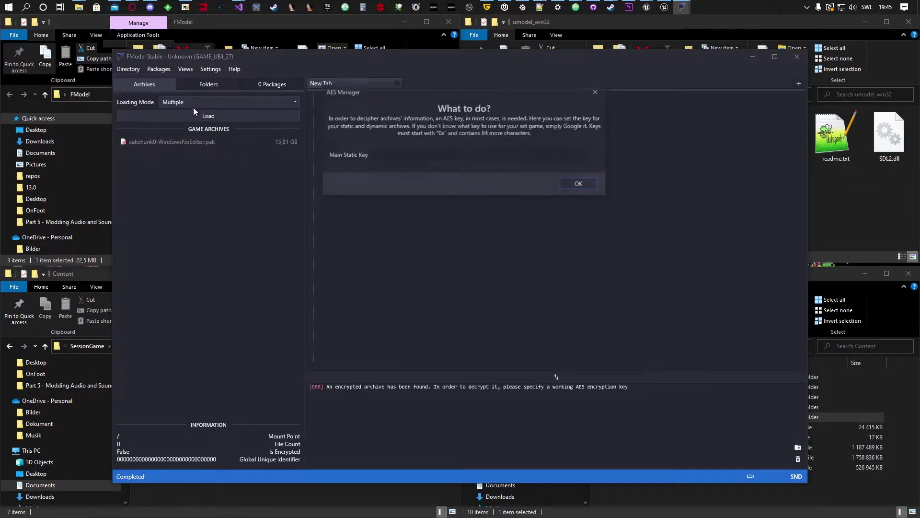
click(451, 155)
text(0x2D0E2B103CF0B3CB5EA8D6B774EA49400D36BD431F4BDEFF74F99261BD1DABDC)
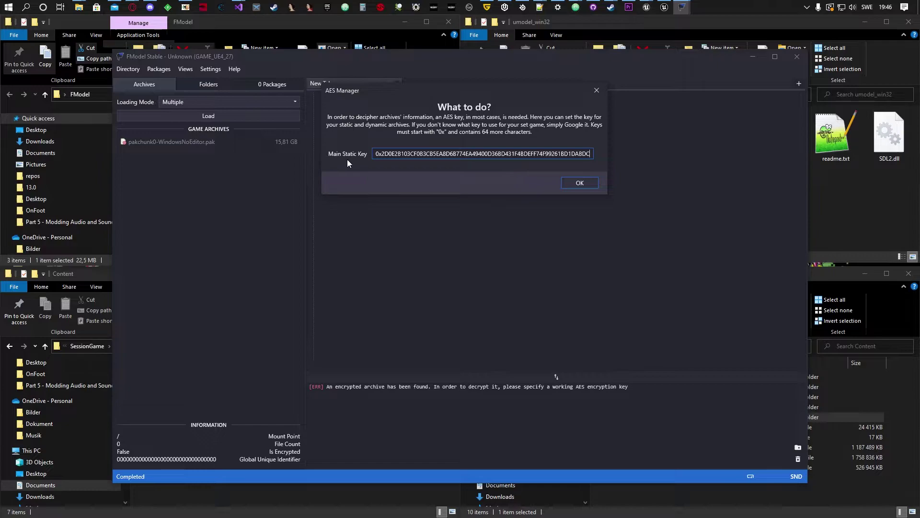
click(578, 179)
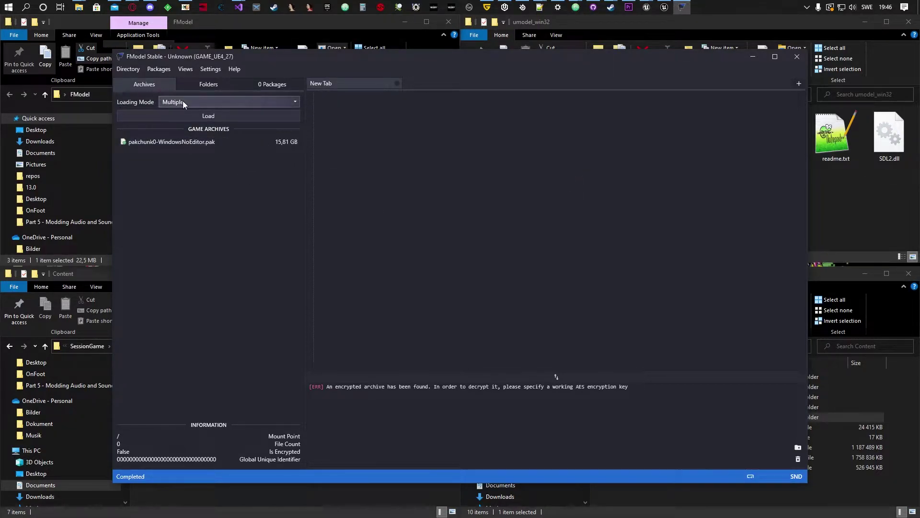
- Load the pakchunk0-WindowsNoEditor.pak archive and expand the Content folder under SessionGame
double_click(148, 142)
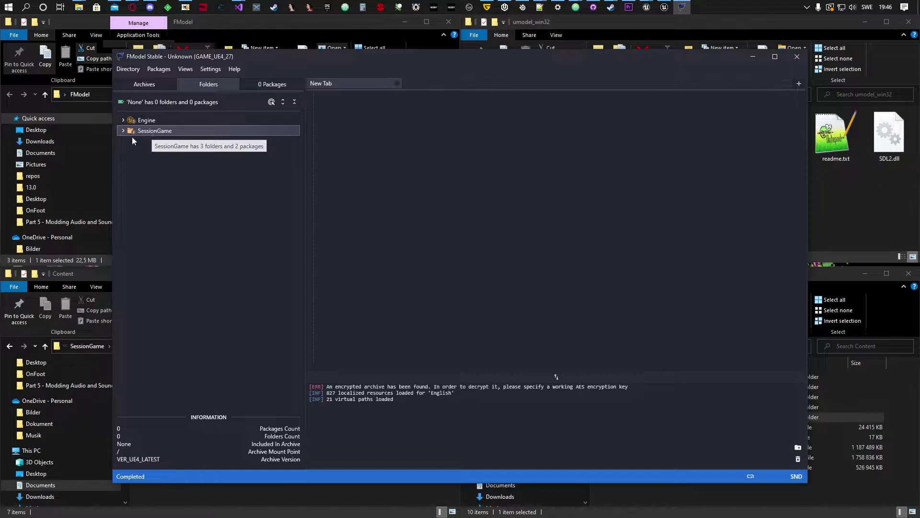
double_click(144, 133)
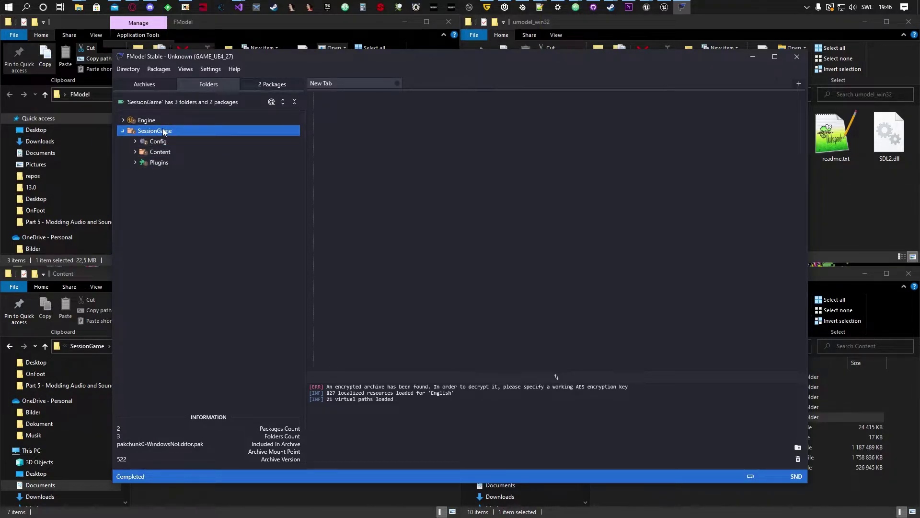
double_click(159, 152)
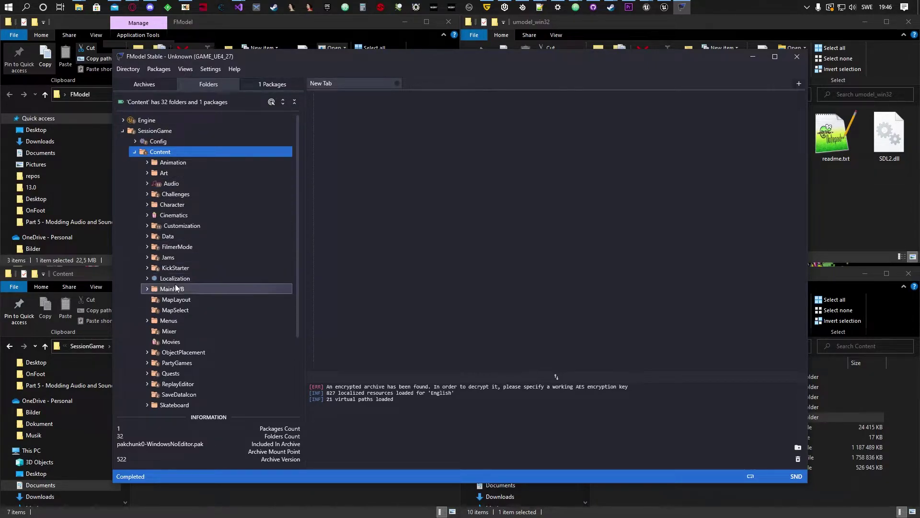
scroll(196, 355, down, 3)
scroll(218, 320, up, 3)
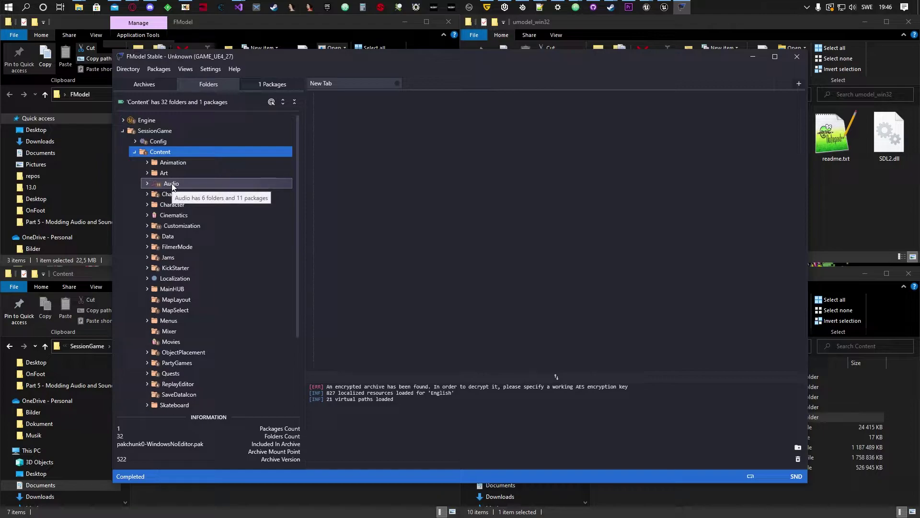
- Expand Audio and SoundCues under Content and list the packages of the OnFoot folder
double_click(172, 184)
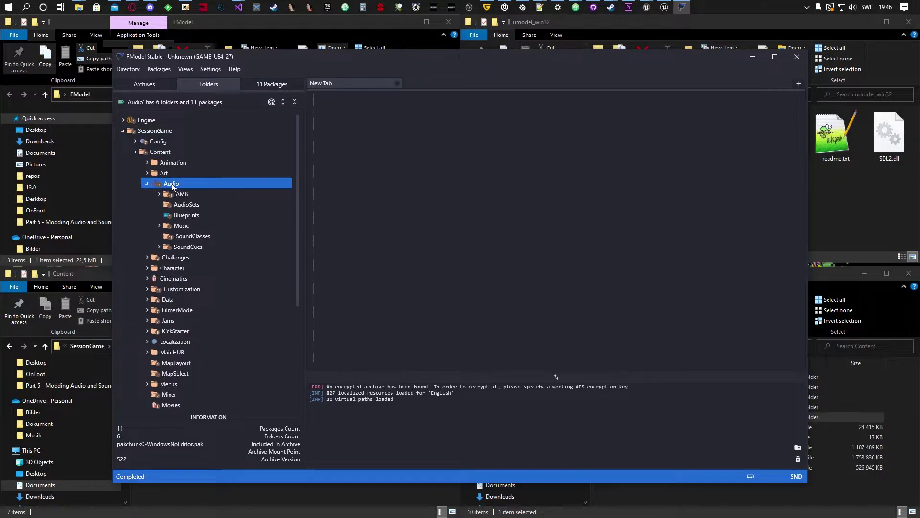
double_click(191, 248)
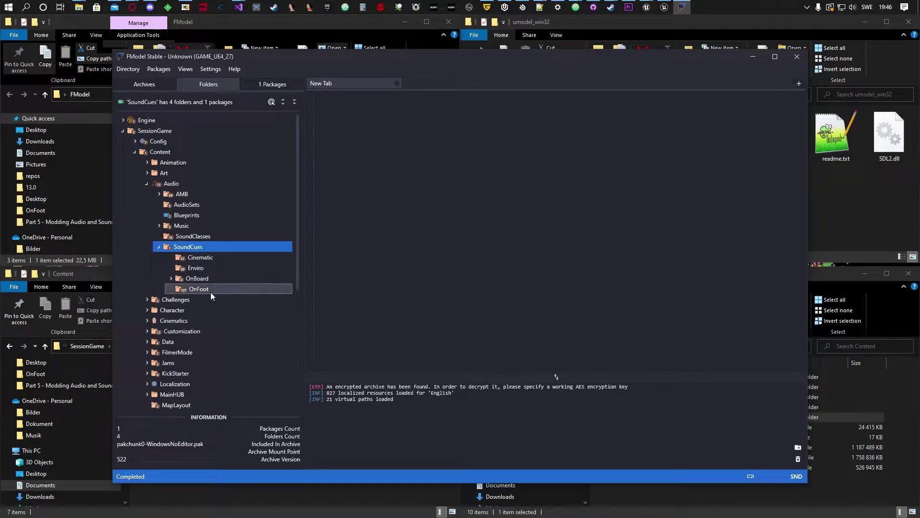
double_click(205, 290)
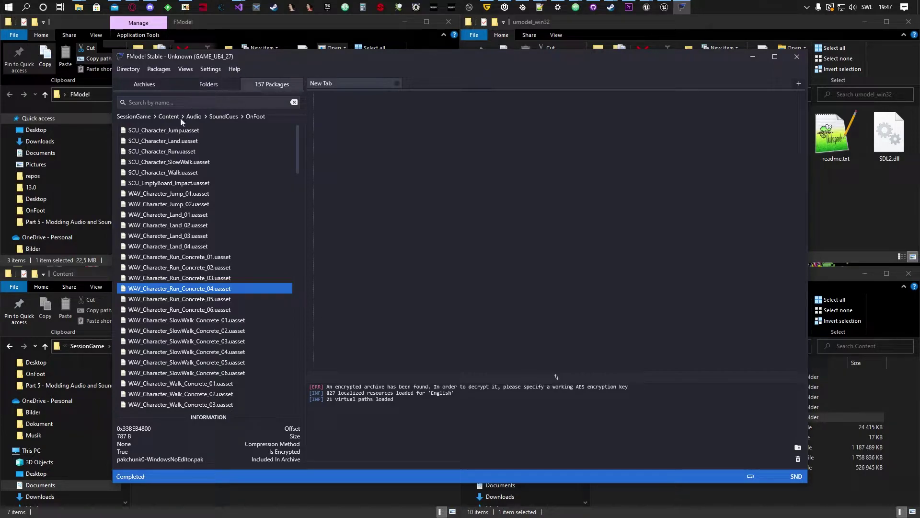
- Open SCU_Character_Jump.uasset and examine its sound cue properties and node references
double_click(148, 132)
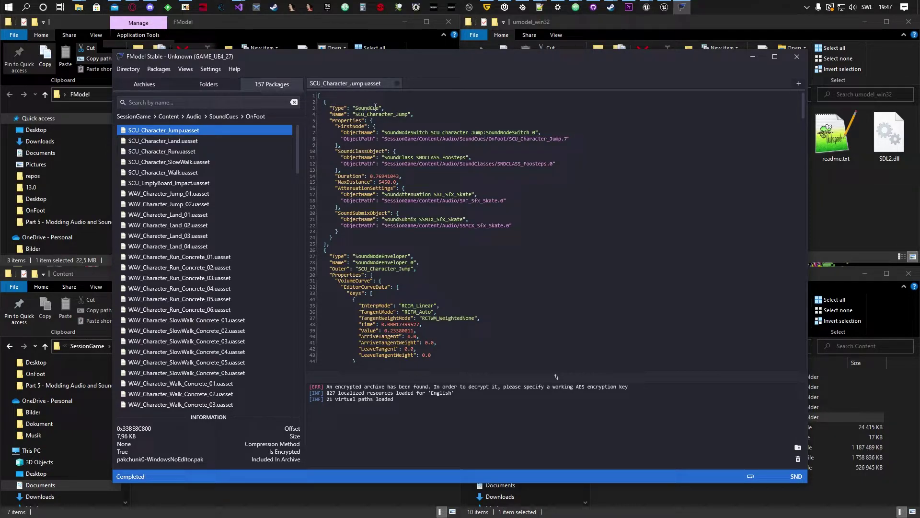
scroll(392, 109, down, 15)
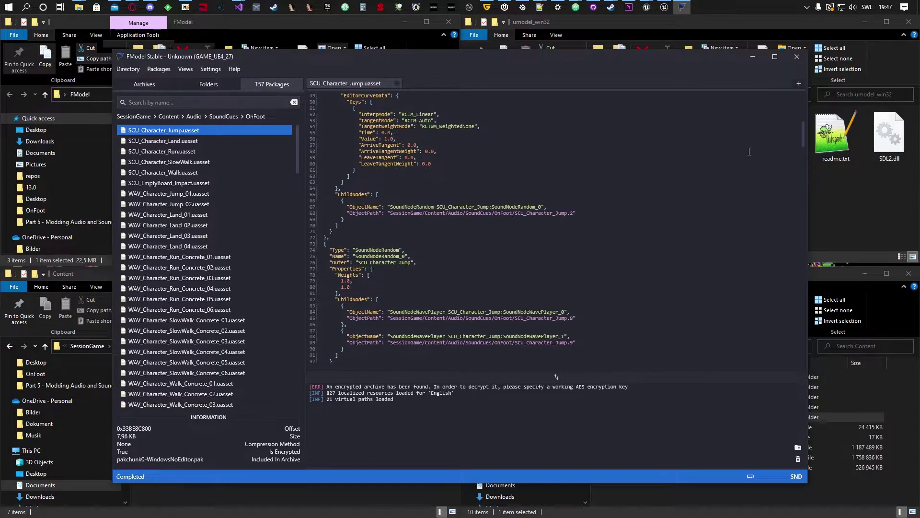
drag(800, 132, 780, 222)
scroll(777, 143, up, 20)
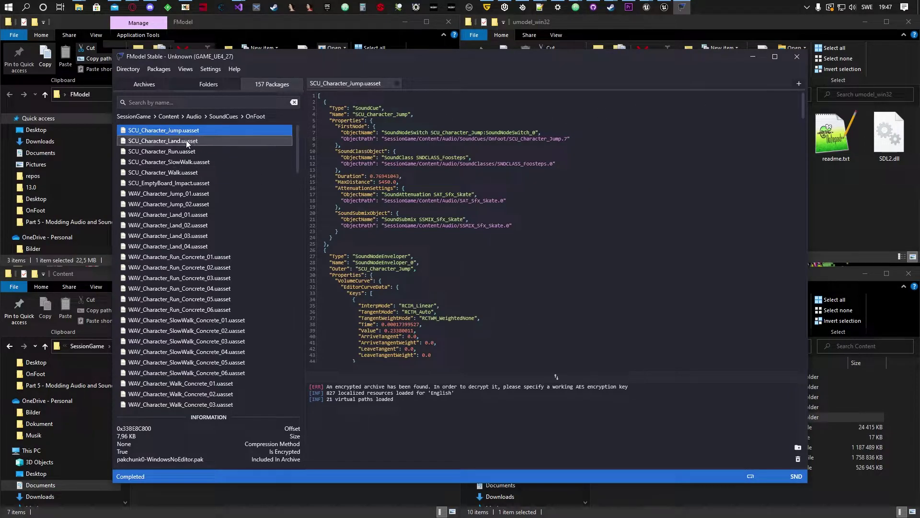
- Open WAV_Character_Jump_01.uasset to view its sound wave properties and check which export actions the package offers
double_click(166, 193)
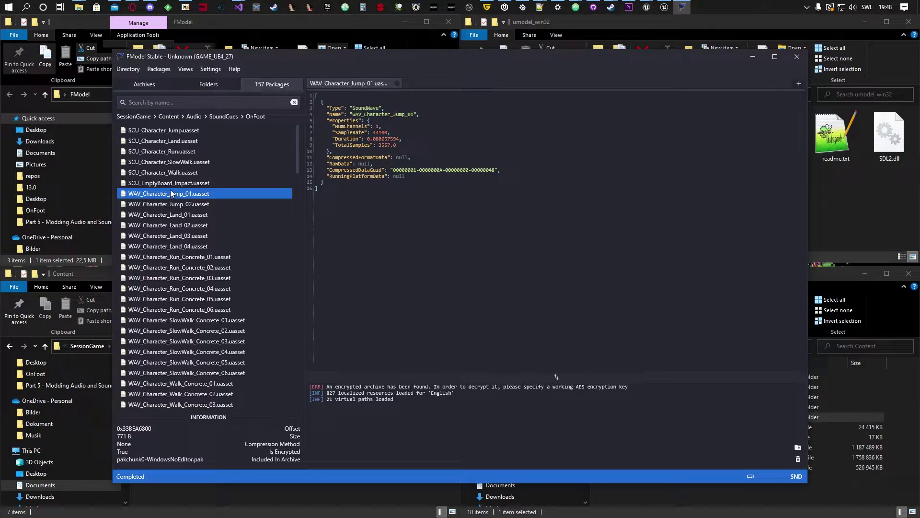
right_click(173, 195)
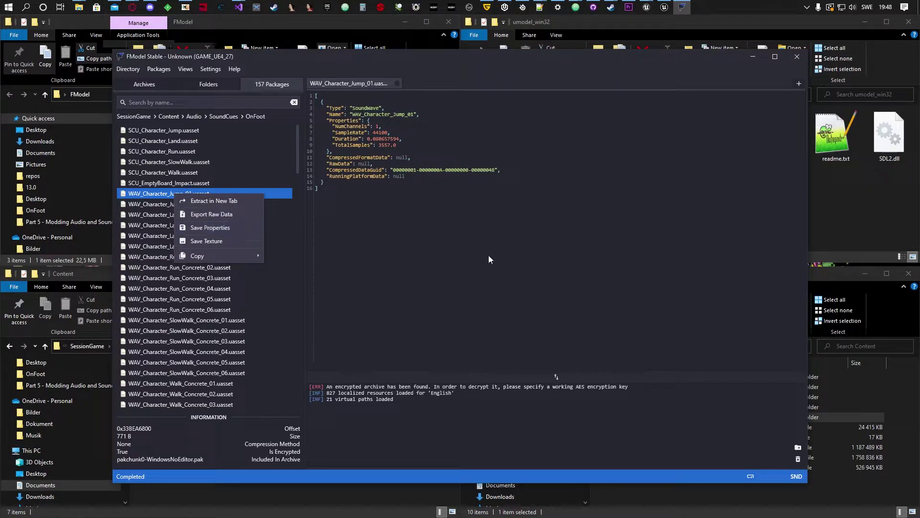
click(450, 61)
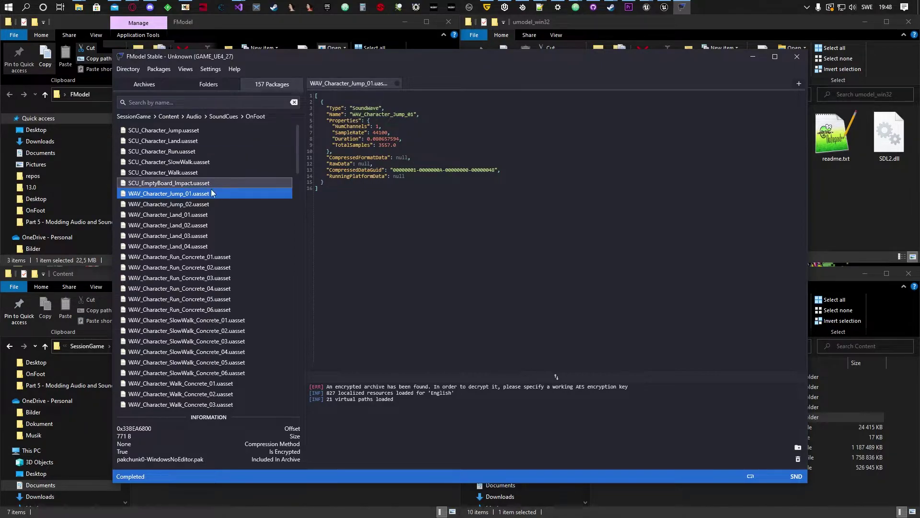
- Switch to UE Viewer's package chooser and list the packages in Game/Audio/SoundCues/OnFoot, moving the dialog clear of FModel's package list
mouse_move(653, 7)
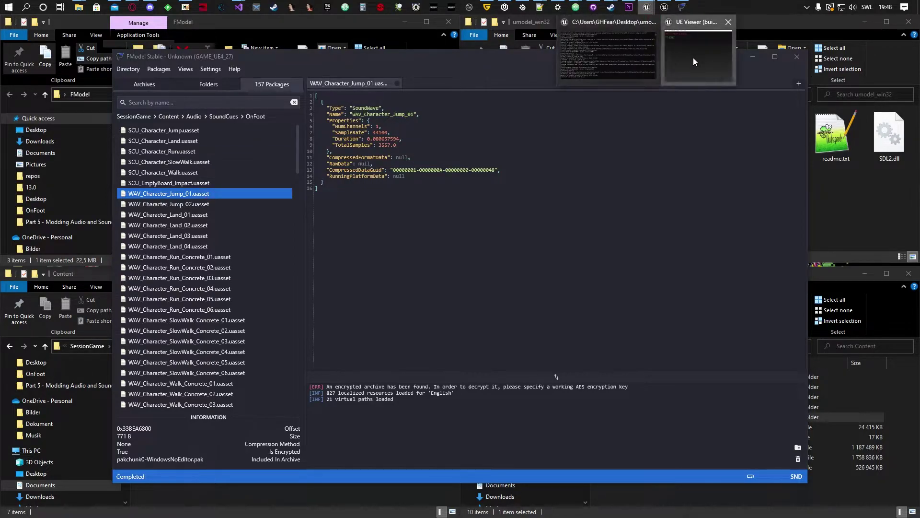
click(696, 60)
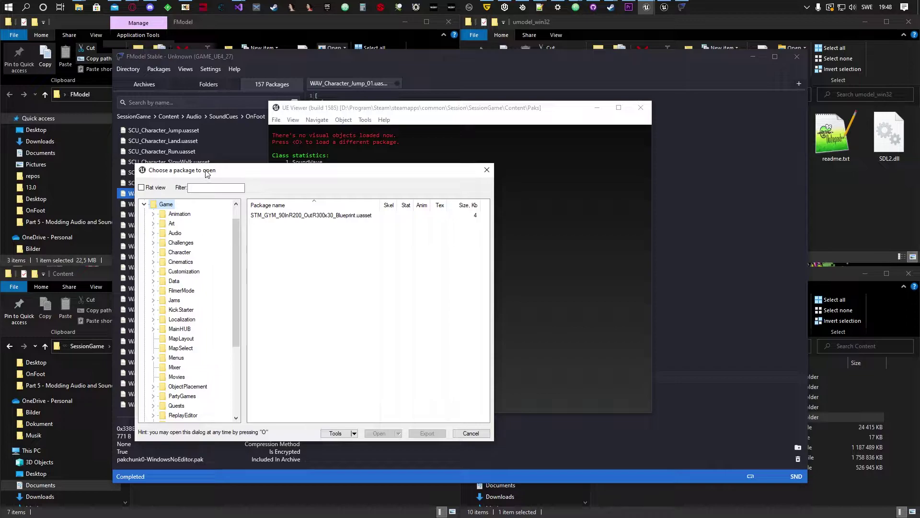
click(153, 233)
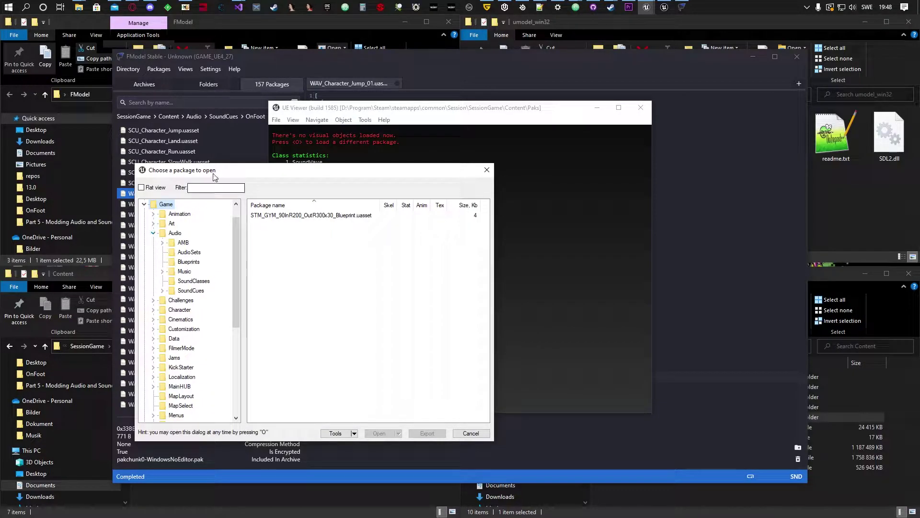
drag(216, 170, 367, 168)
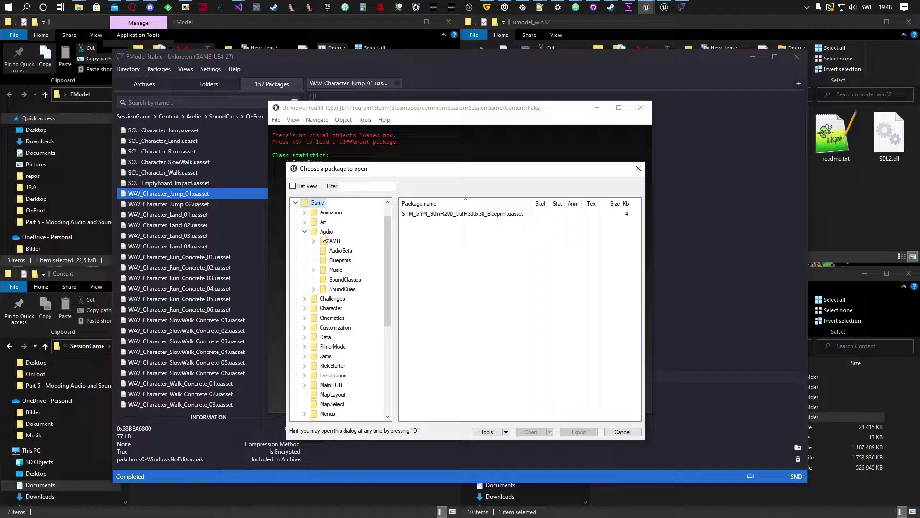
double_click(342, 289)
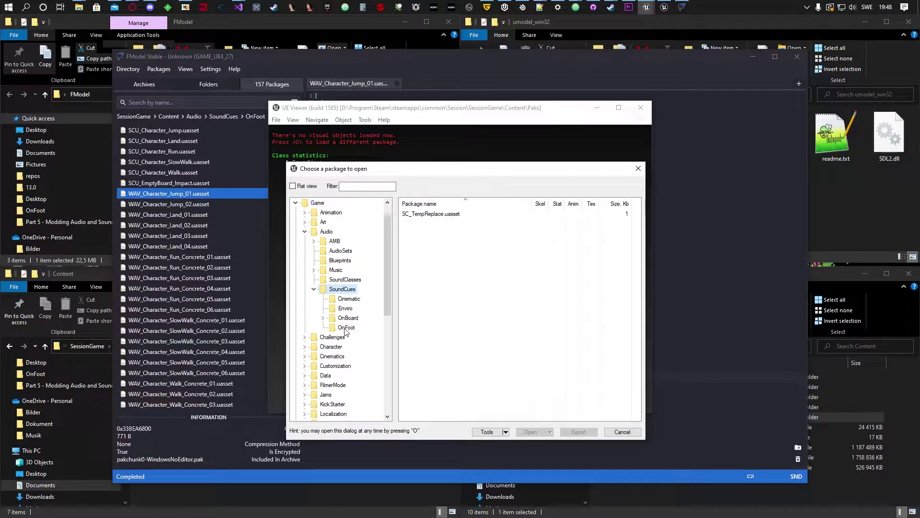
click(346, 327)
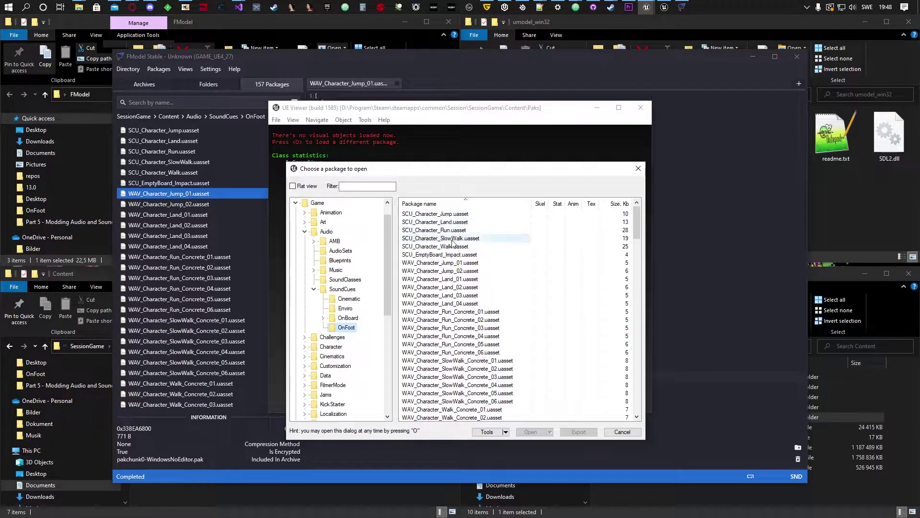
- Export WAV_Character_Jump_01.uasset from the OnFoot package list
click(460, 263)
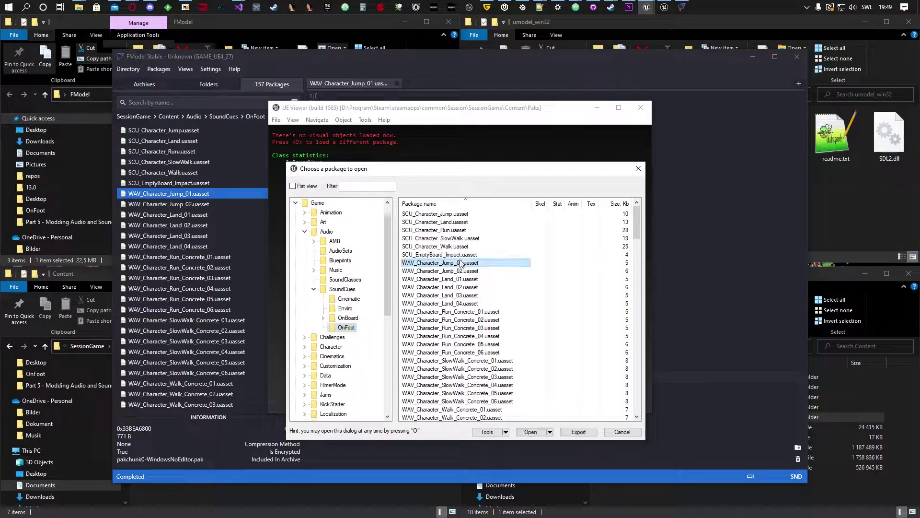
right_click(459, 263)
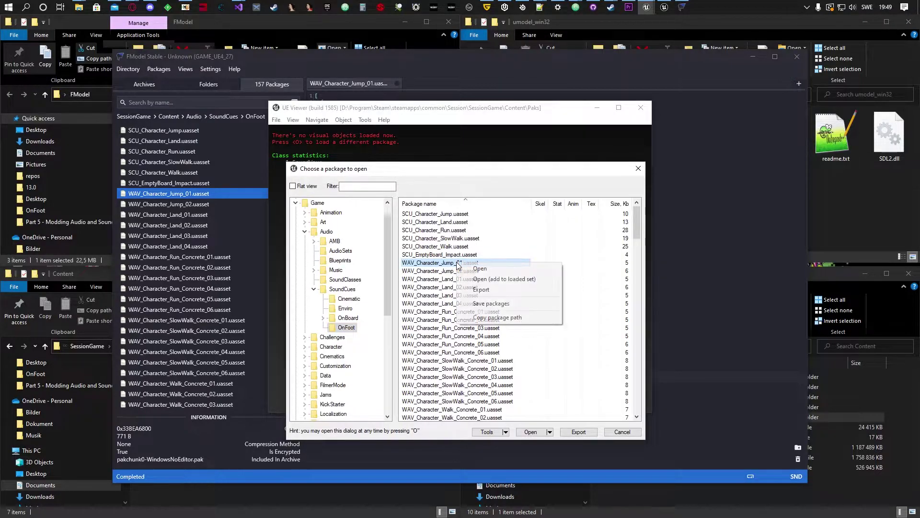
click(493, 289)
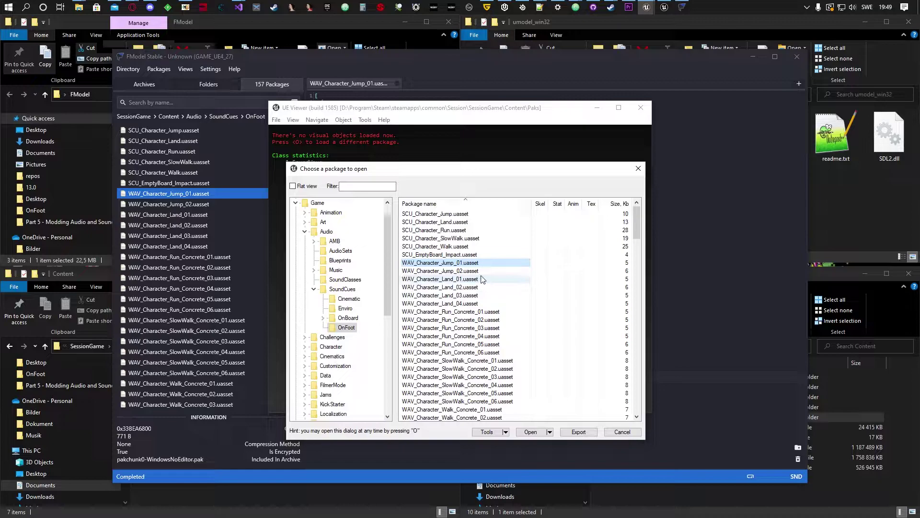
- Switch to the umodel_win32 folder in File Explorer and open UmodelExport/Game/Audio/SoundCues/OnFoot
click(864, 203)
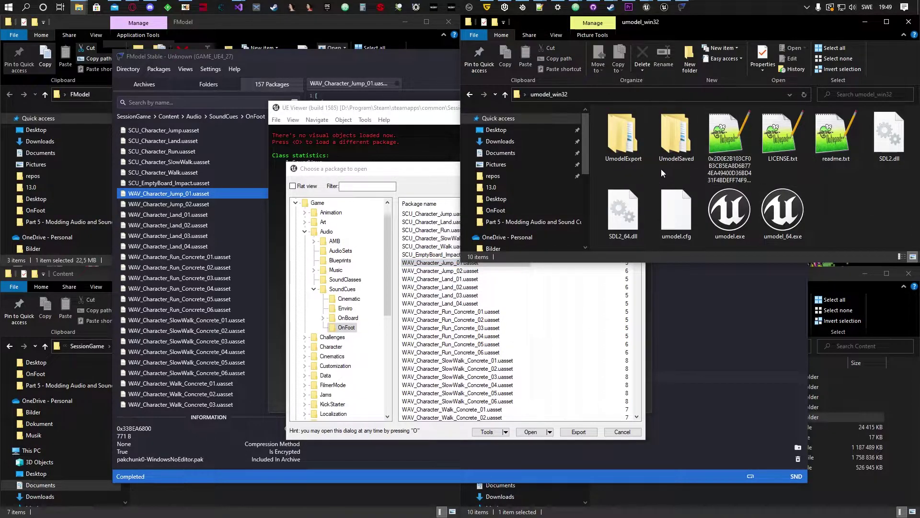
double_click(626, 154)
double_click(623, 126)
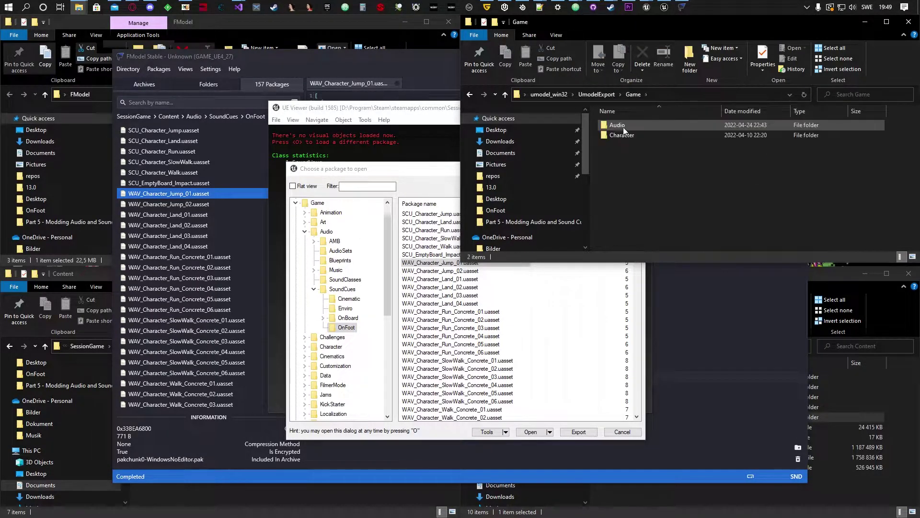
double_click(622, 127)
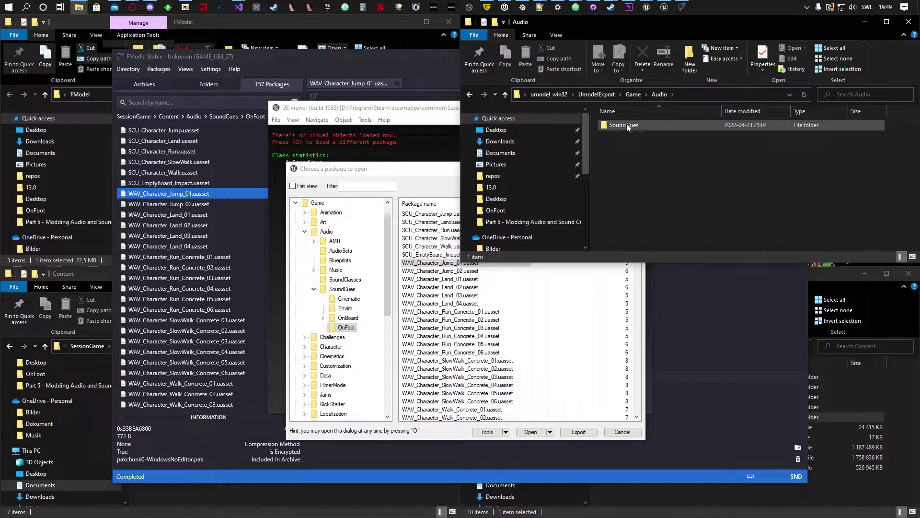
double_click(626, 125)
double_click(623, 124)
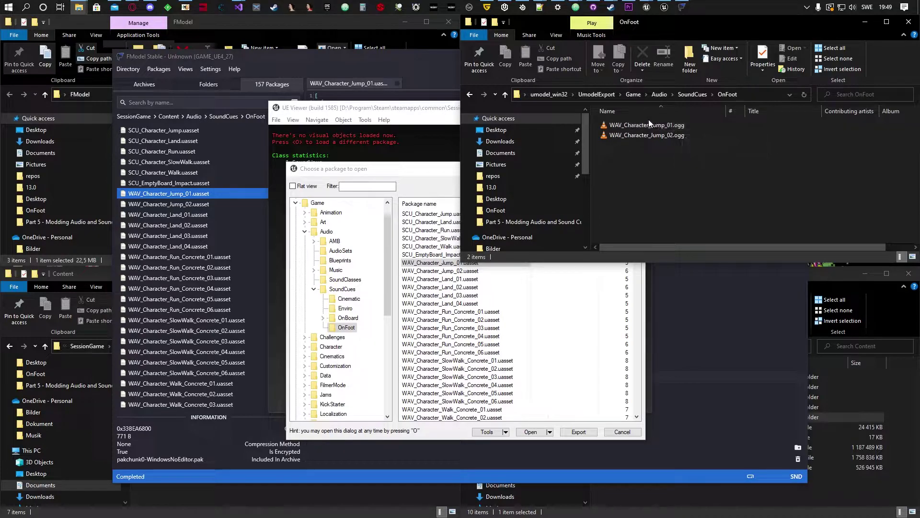
- Play the exported WAV_Character_Jump_01.ogg in Groove Musik, then close the player
right_click(676, 126)
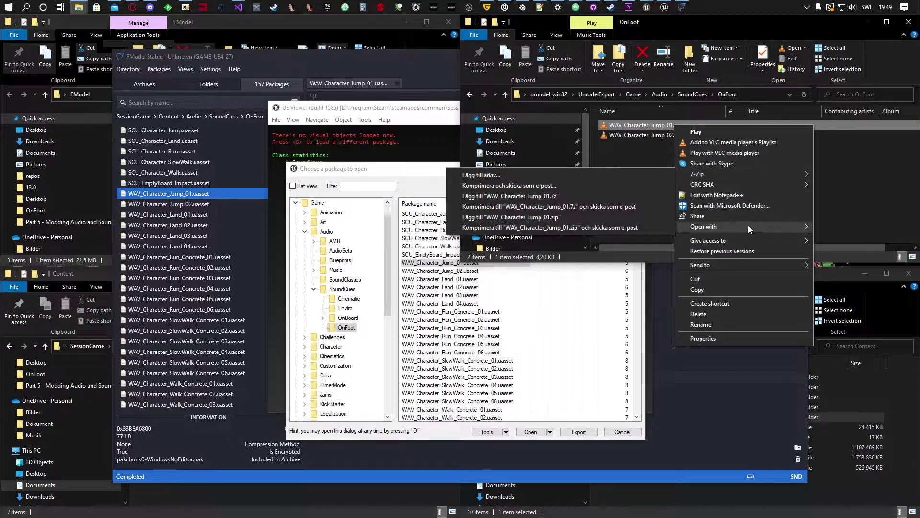
mouse_move(774, 226)
click(607, 227)
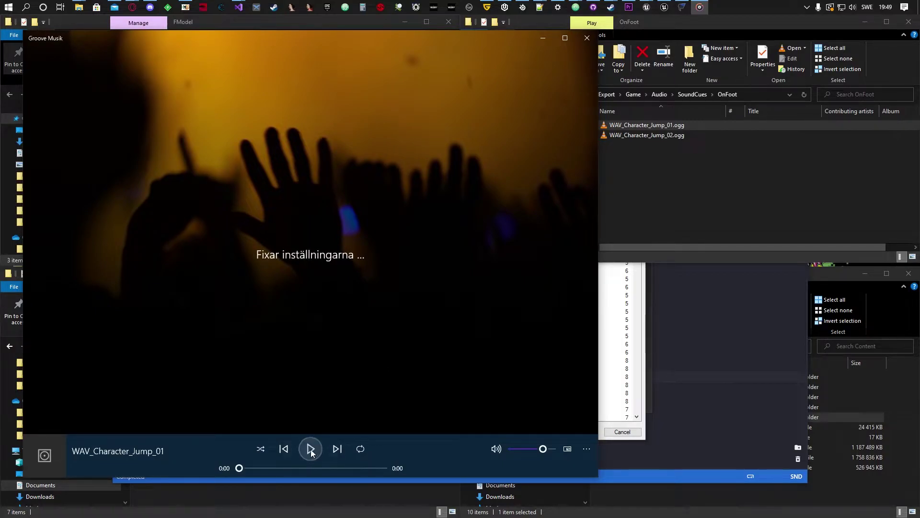
click(585, 38)
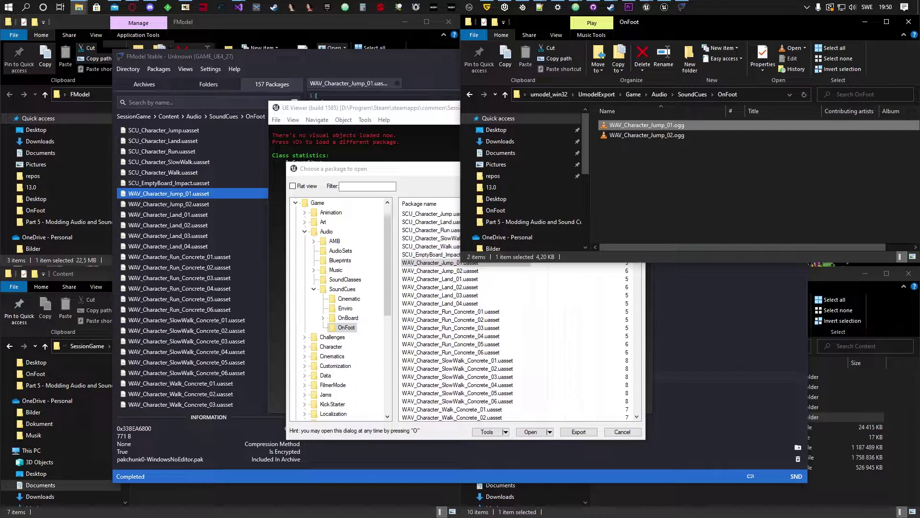
- Add the replacement file Jump sound effect No copyright.ogg to the exported OnFoot folder and play it
drag(647, 125, 678, 175)
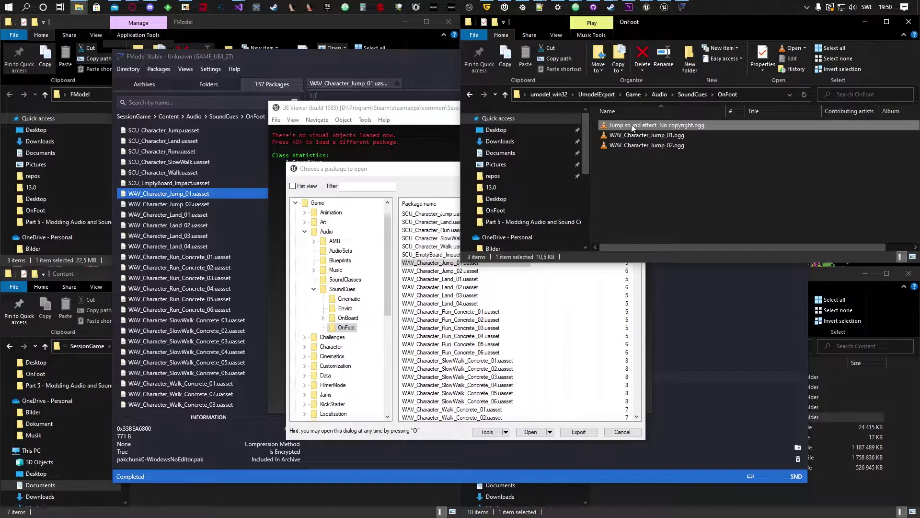
double_click(666, 124)
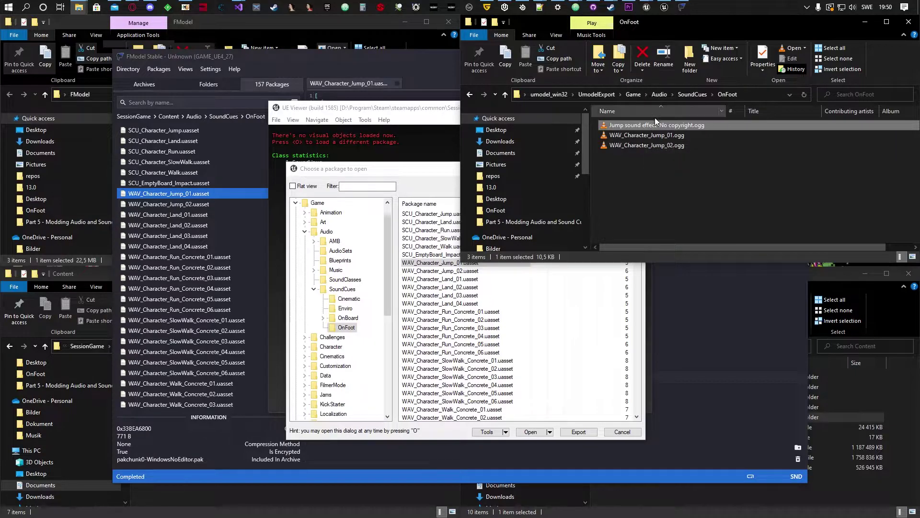
- Switch to the SessionGame project in Unreal Editor, shrink its window, and bring the exported OnFoot folder window to the front
mouse_move(666, 6)
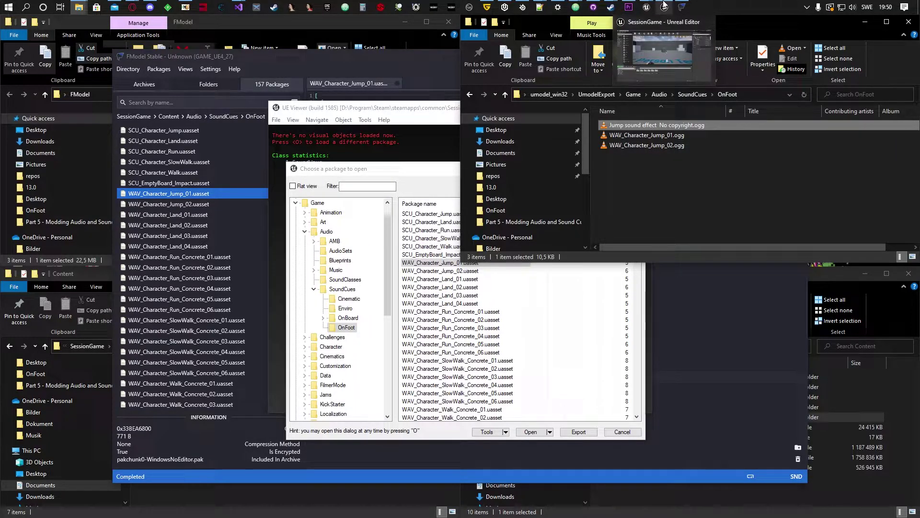
click(664, 6)
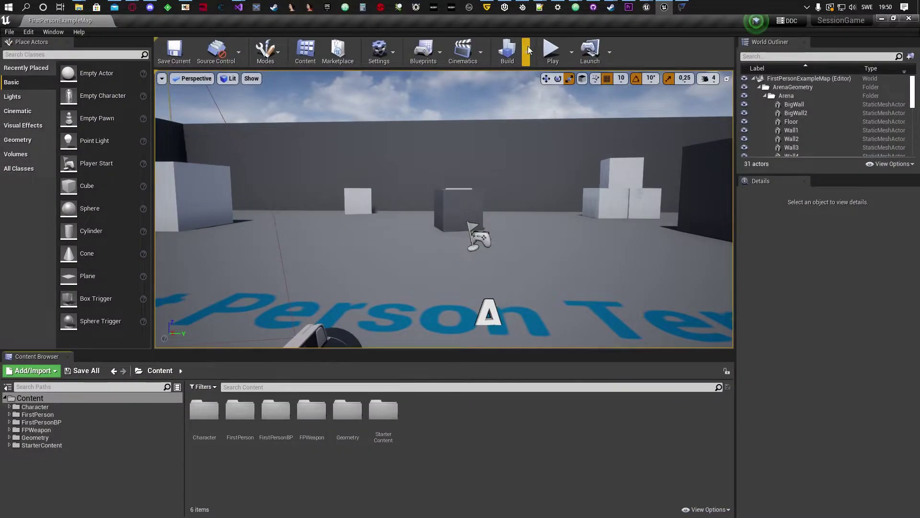
double_click(524, 19)
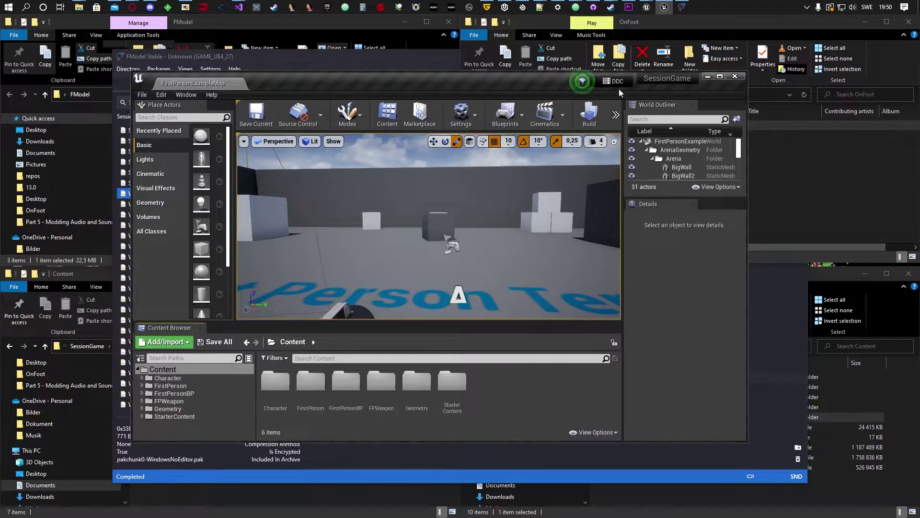
click(712, 25)
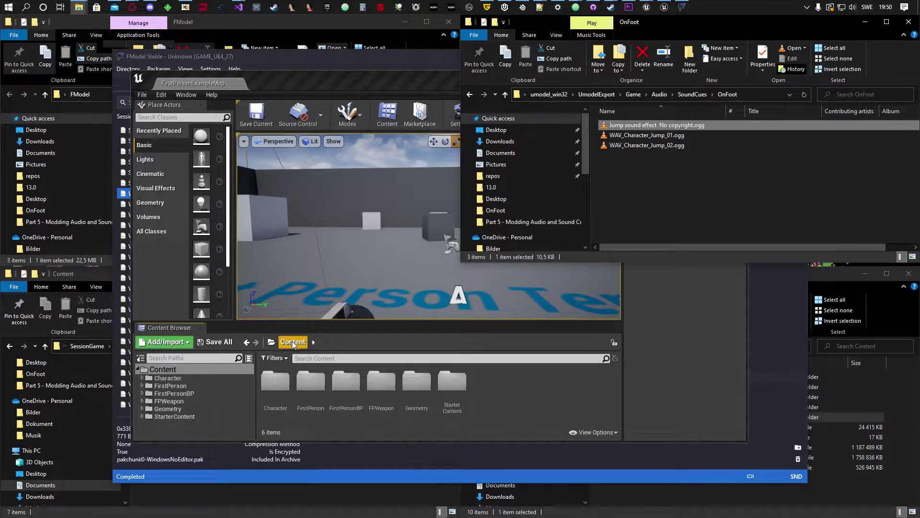
- Create a folder named Audio under Content in the SessionGame project
right_click(502, 406)
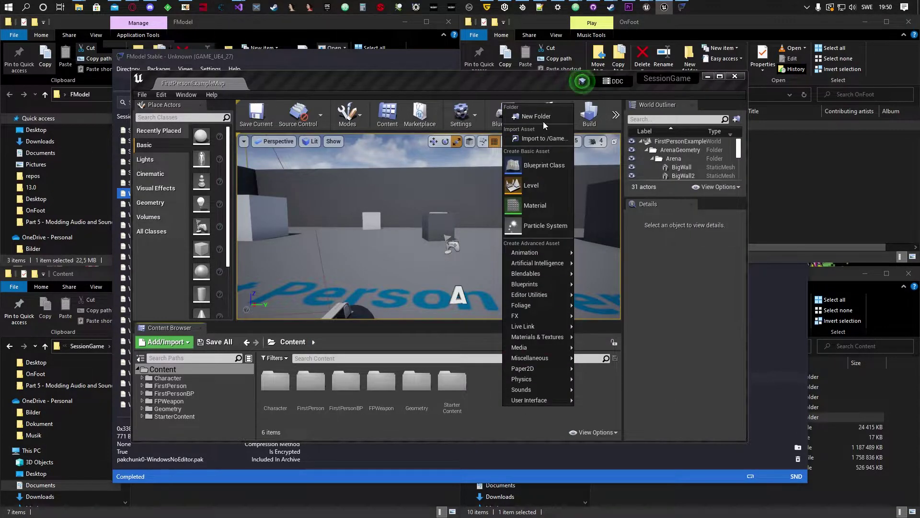
click(534, 116)
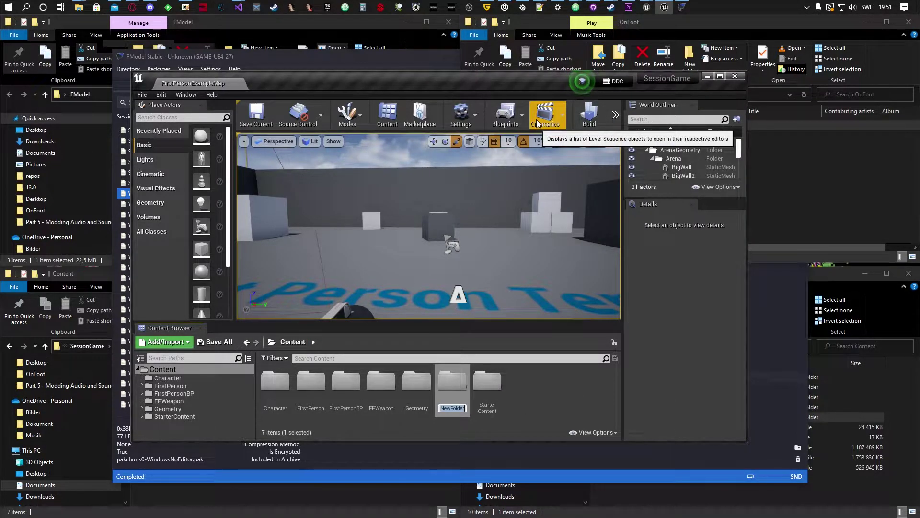
text(aU)
key(BackSpace)
key(BackSpace)
text(Audio)
key(Return)
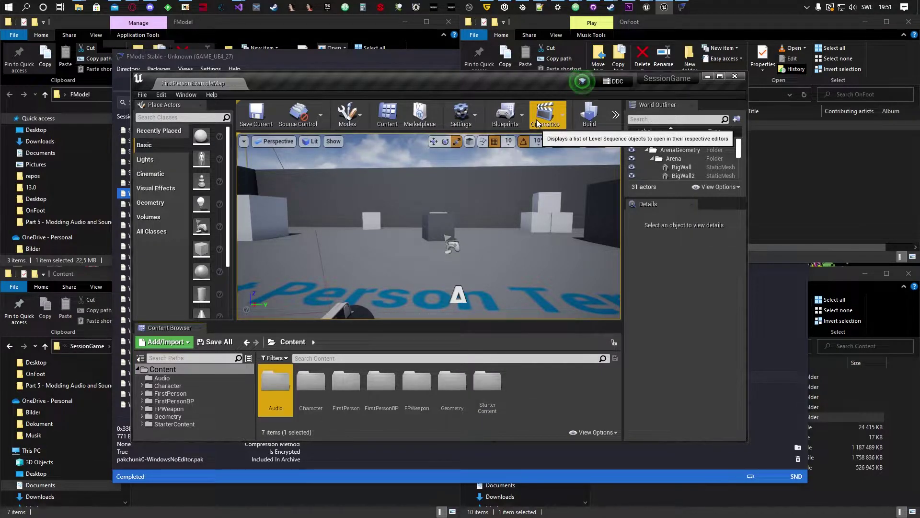
- Create a SoundCues folder inside the project's Audio folder, matching the exported folder path
click(832, 191)
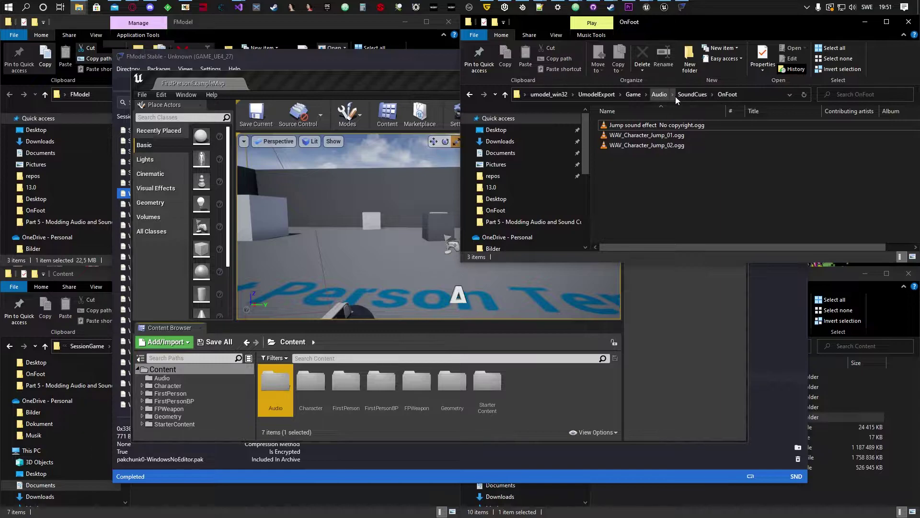
double_click(273, 393)
right_click(303, 390)
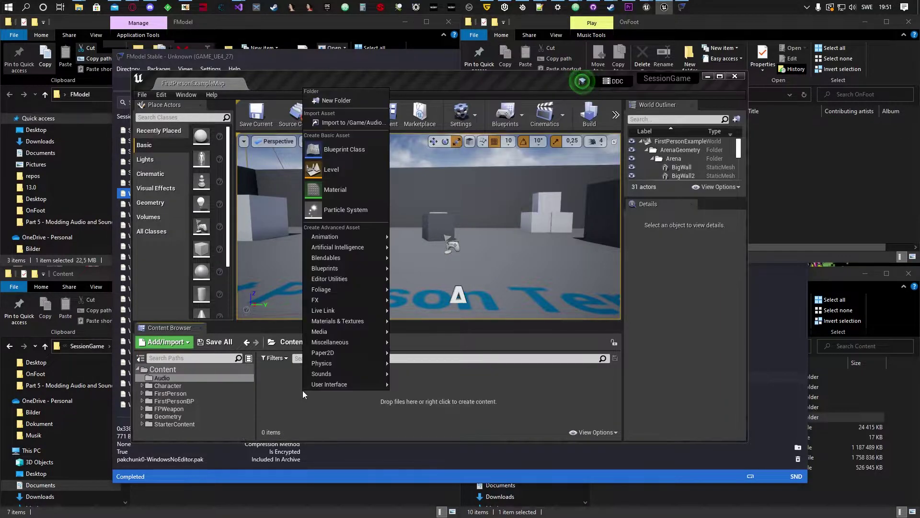
click(336, 100)
text(Sound)
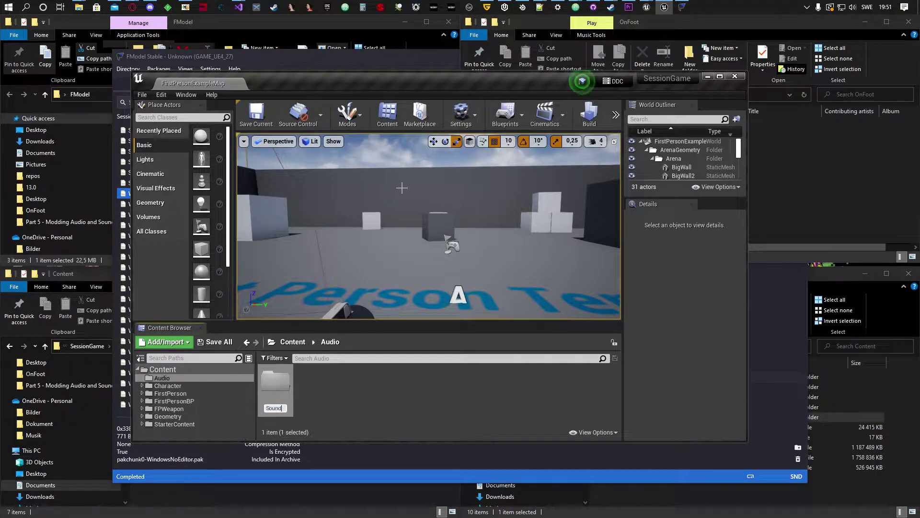
text(Cues)
key(Return)
- Create an OnFoot folder inside the project's SoundCues folder, following the exported folder path
click(793, 160)
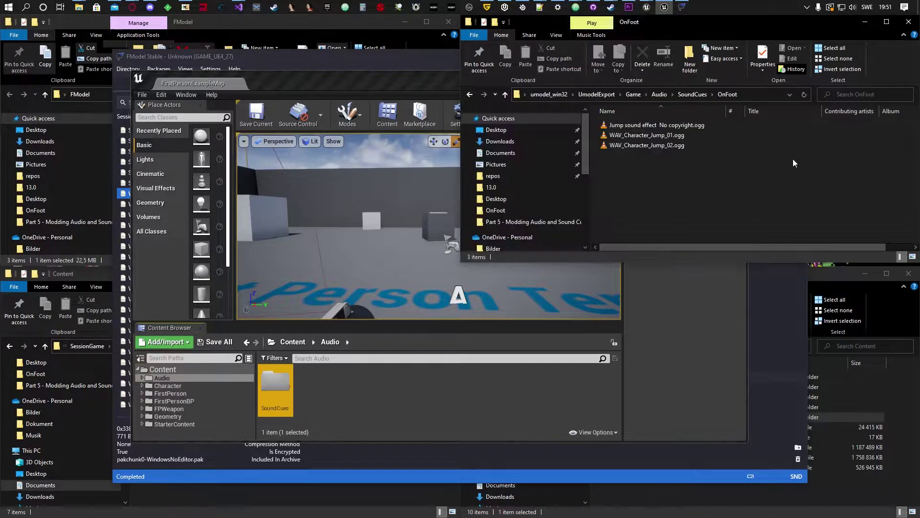
double_click(275, 383)
right_click(308, 391)
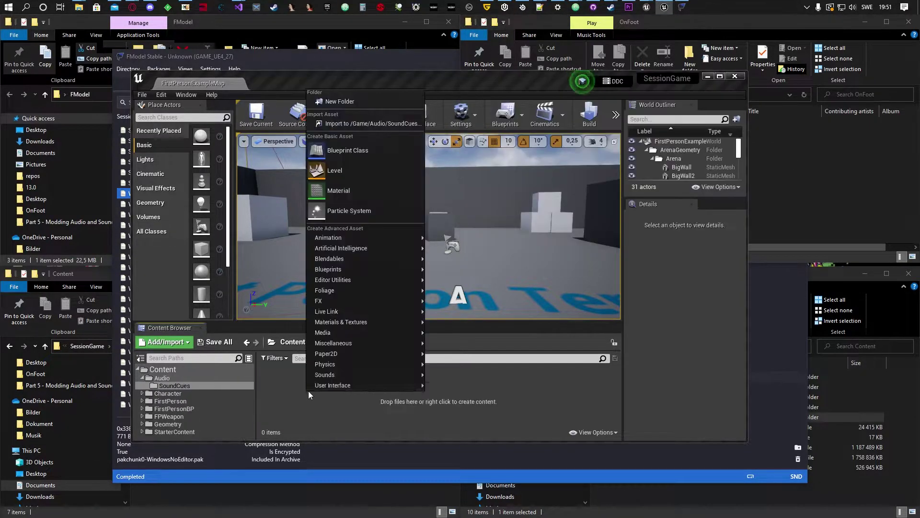
click(363, 96)
text(OnFoot)
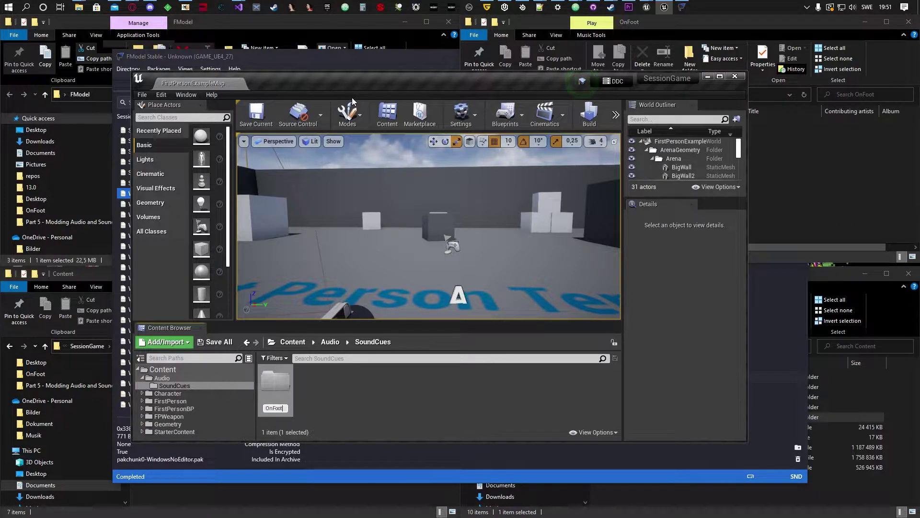
key(Return)
- Import Jump sound effect No copyright.ogg into the project's Audio/SoundCues/OnFoot folder and save all assets
click(843, 189)
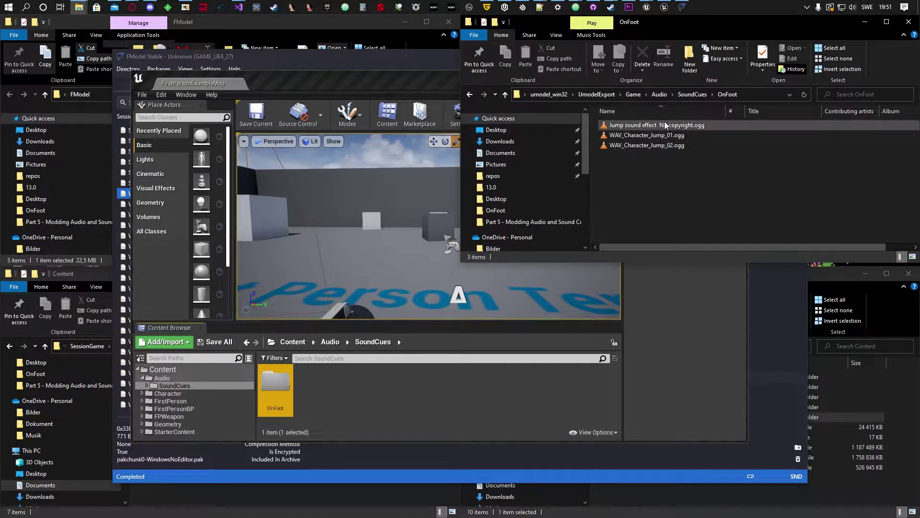
double_click(271, 390)
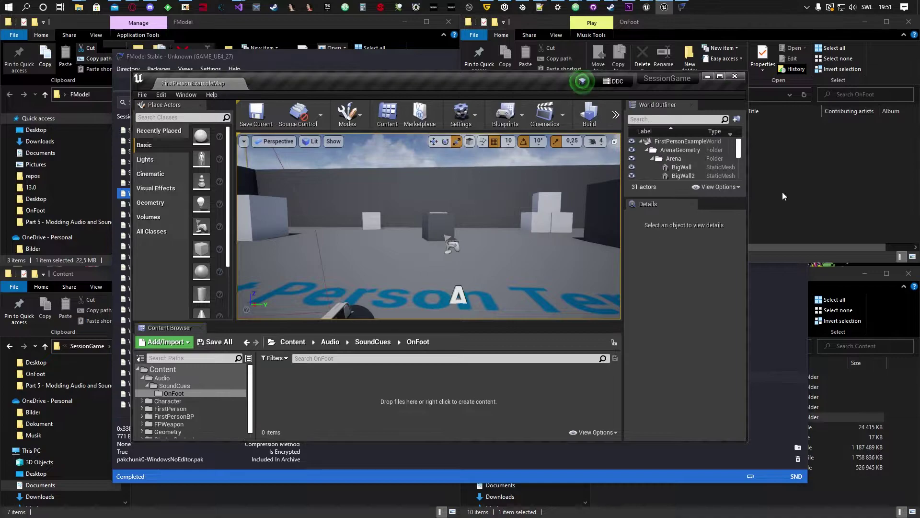
click(782, 191)
drag(638, 124, 336, 429)
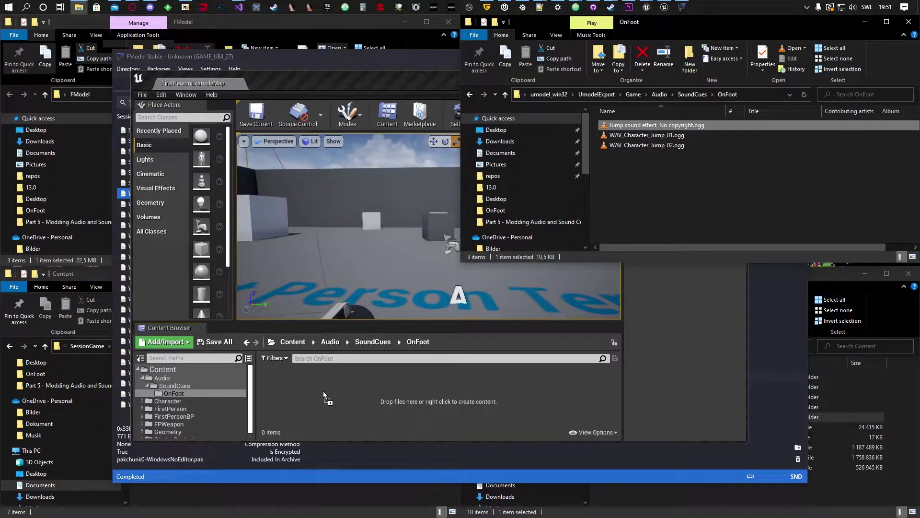
drag(323, 390, 326, 392)
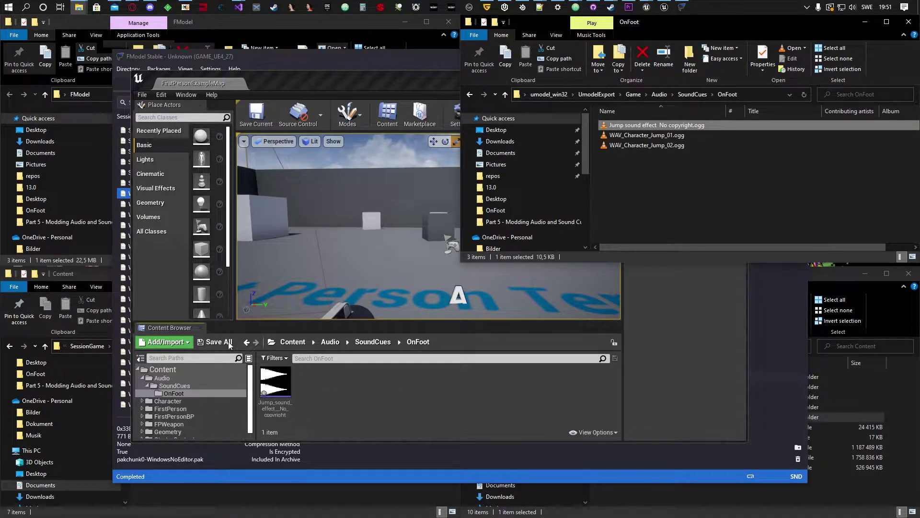
click(219, 342)
click(546, 360)
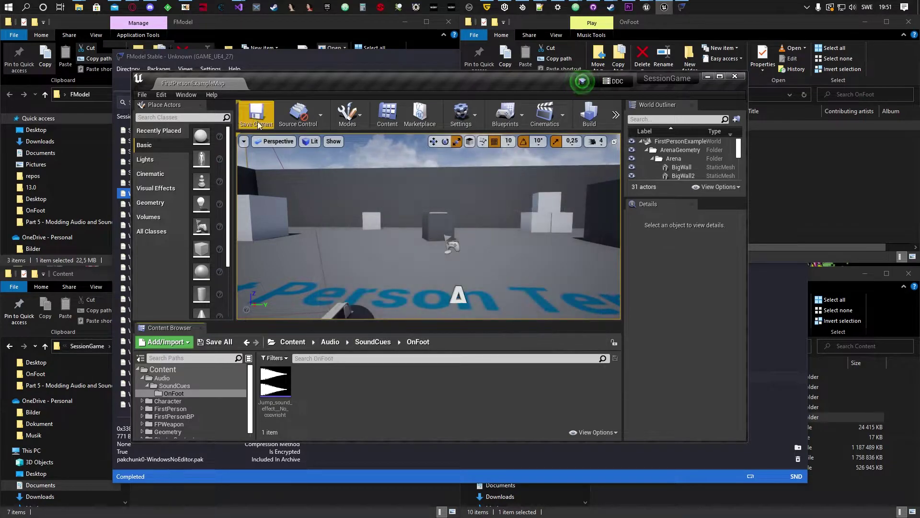
- Rename the imported sound wave to WAV_Character_Jump_01, copying the name from the exported .ogg file
click(803, 183)
click(660, 135)
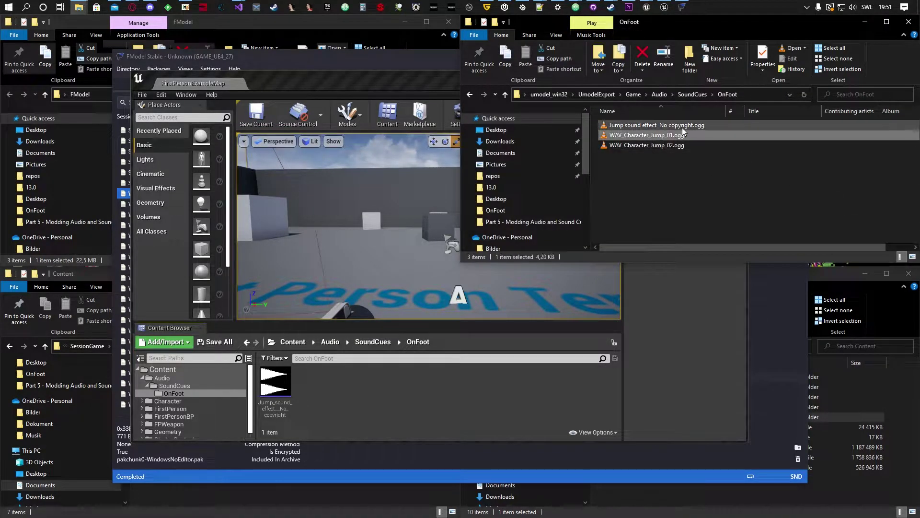
click(658, 135)
key(ctrl+c)
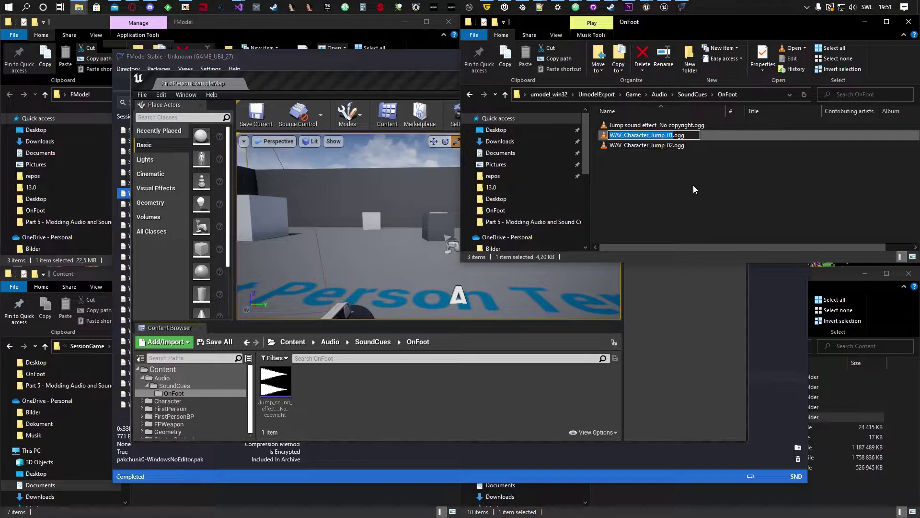
click(645, 188)
drag(274, 406, 289, 407)
click(277, 404)
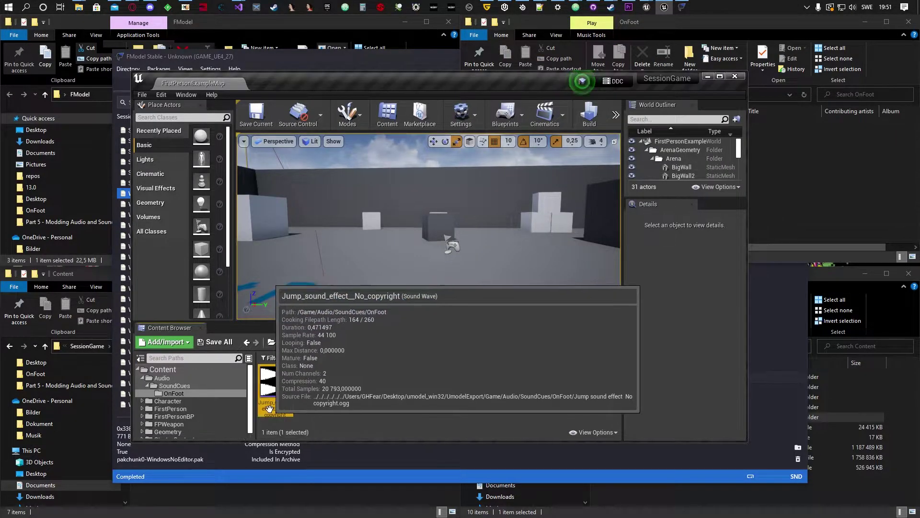
right_click(270, 409)
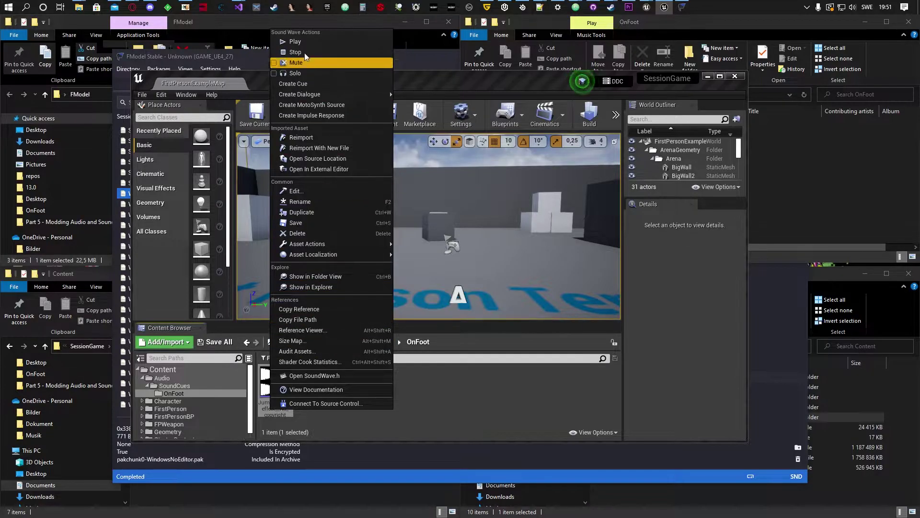
click(306, 201)
key(ctrl+v)
key(Return)
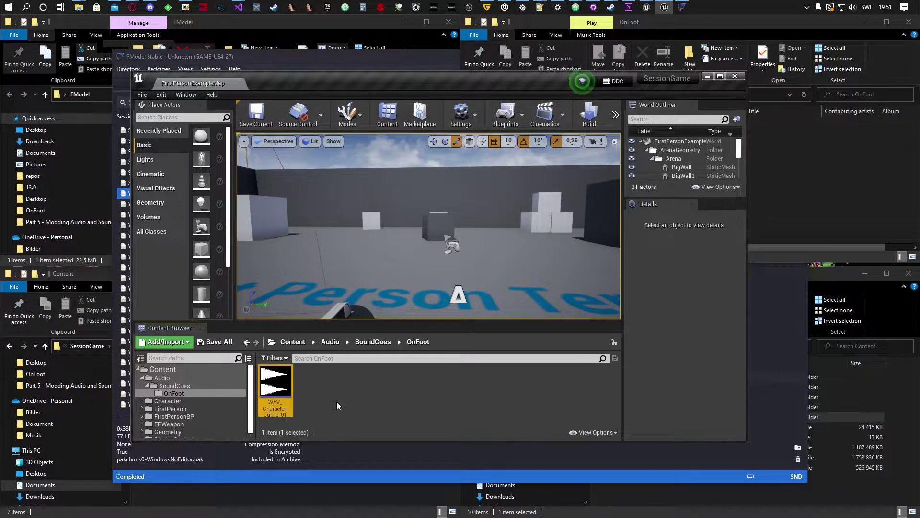
click(225, 343)
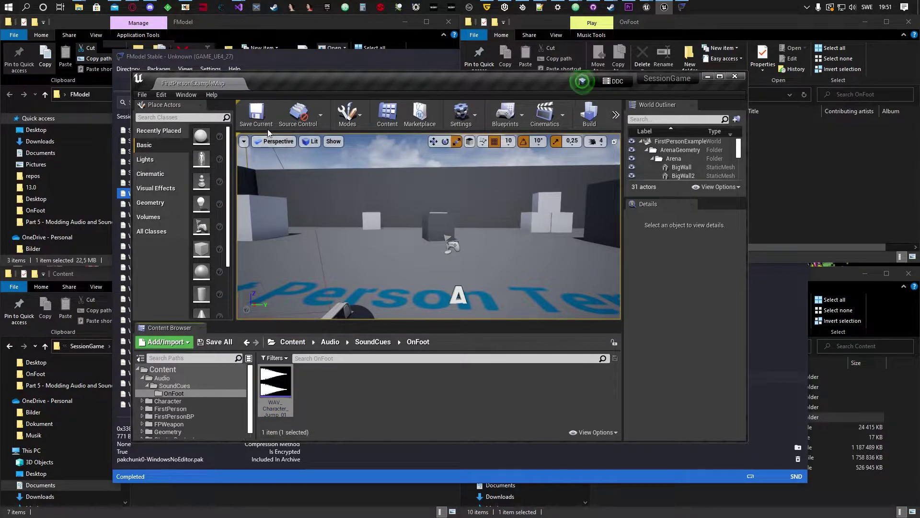
click(278, 391)
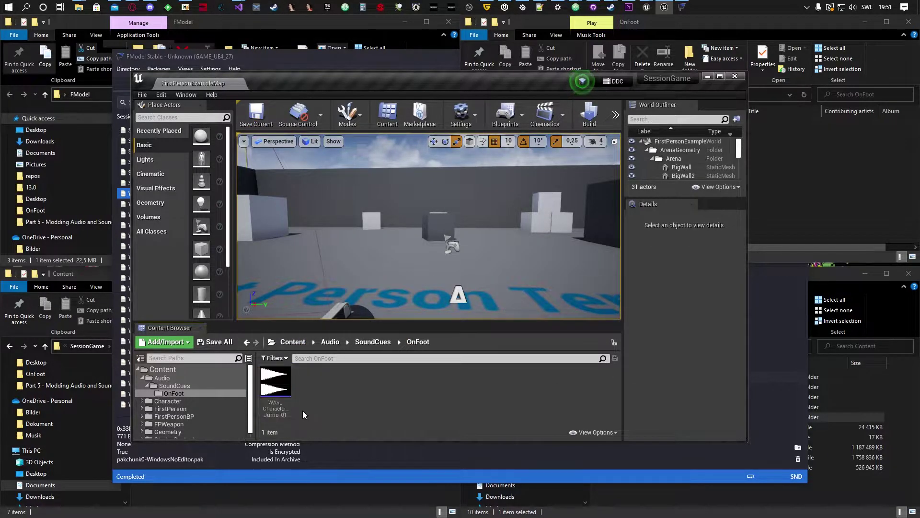
mouse_move(275, 406)
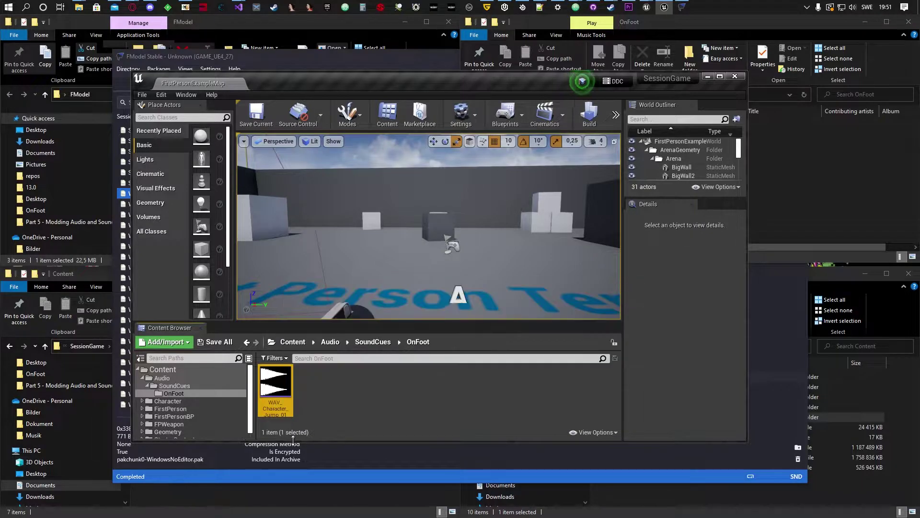
right_click(275, 407)
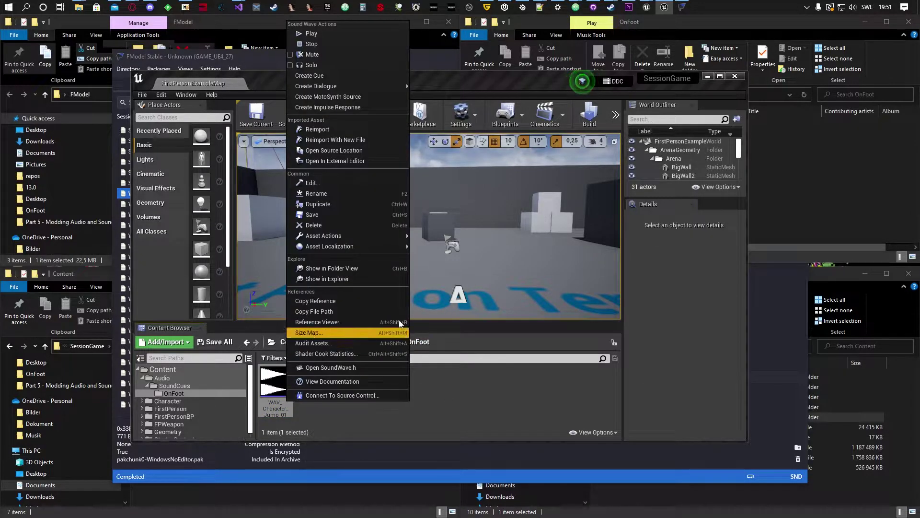
click(286, 406)
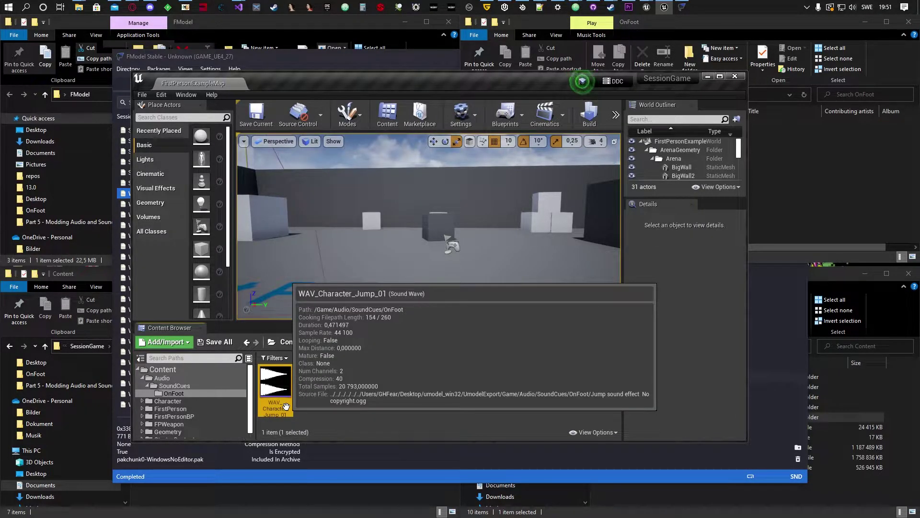
click(390, 399)
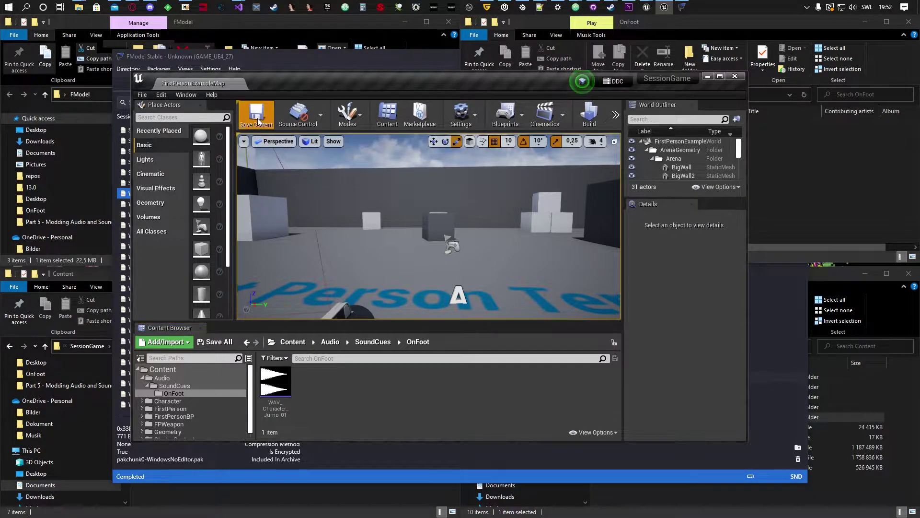
mouse_move(288, 401)
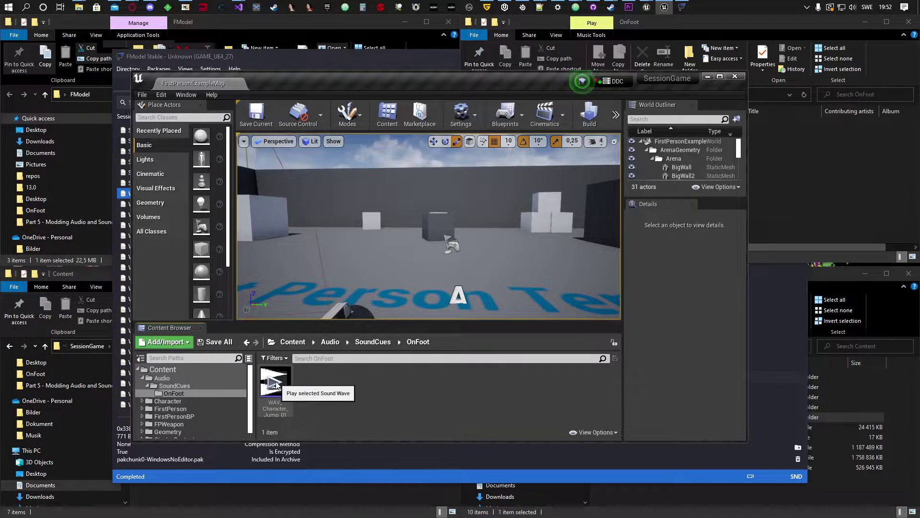
- Save the current level and cook the project's content for Windows
click(257, 122)
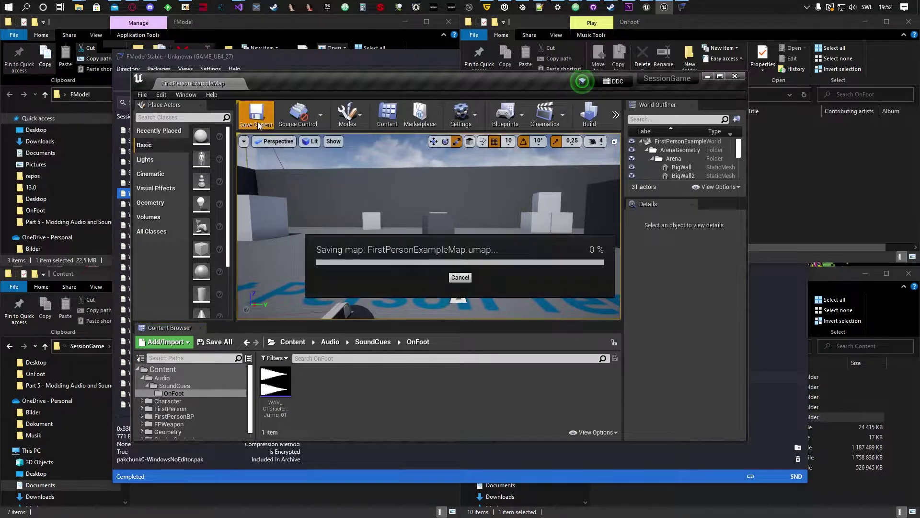
click(141, 95)
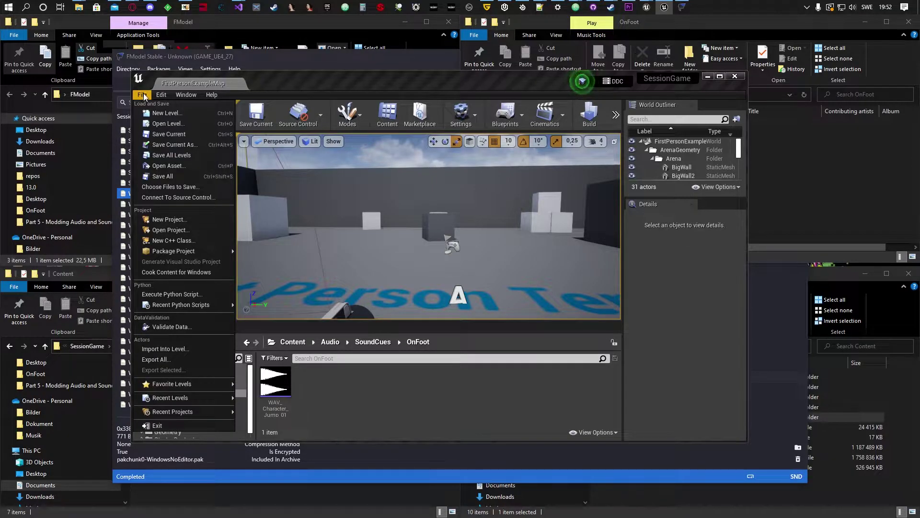
click(185, 275)
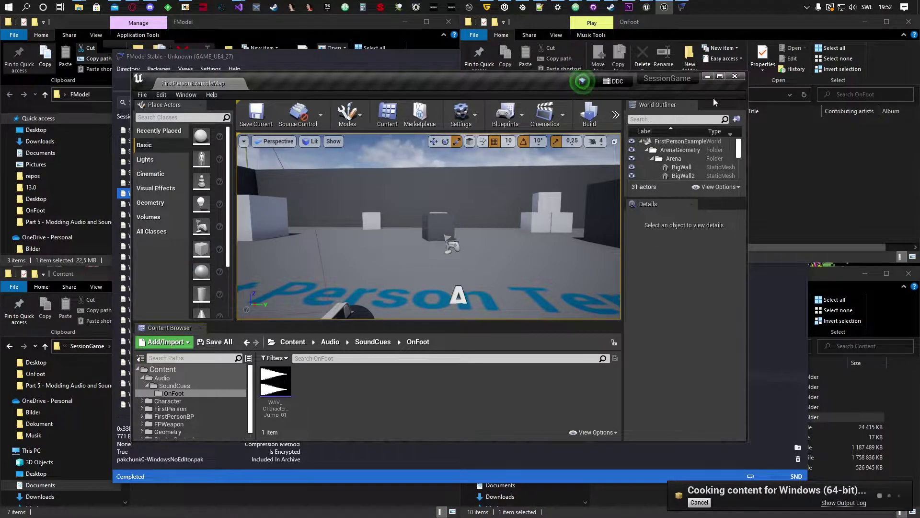
- Minimize the editor and FModel windows and delete the existing Audio folder from Session's Content folder
click(708, 76)
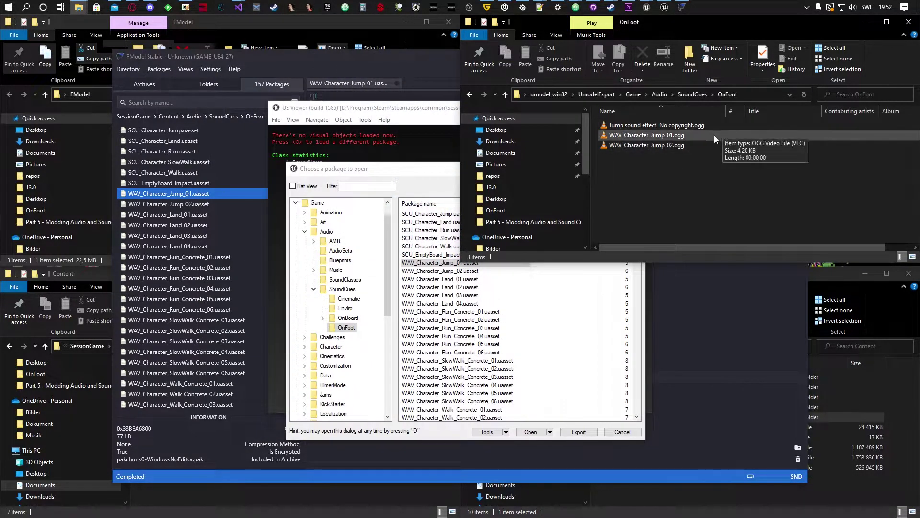
click(408, 59)
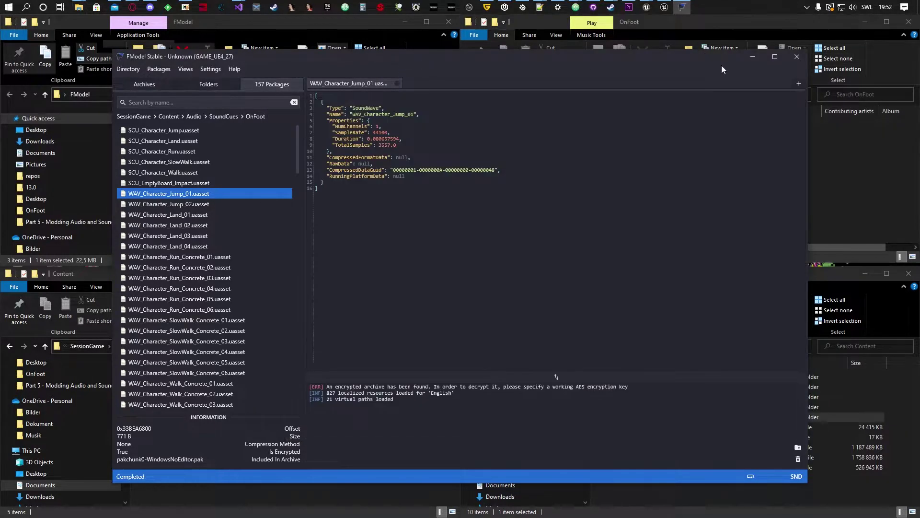
click(756, 56)
click(200, 193)
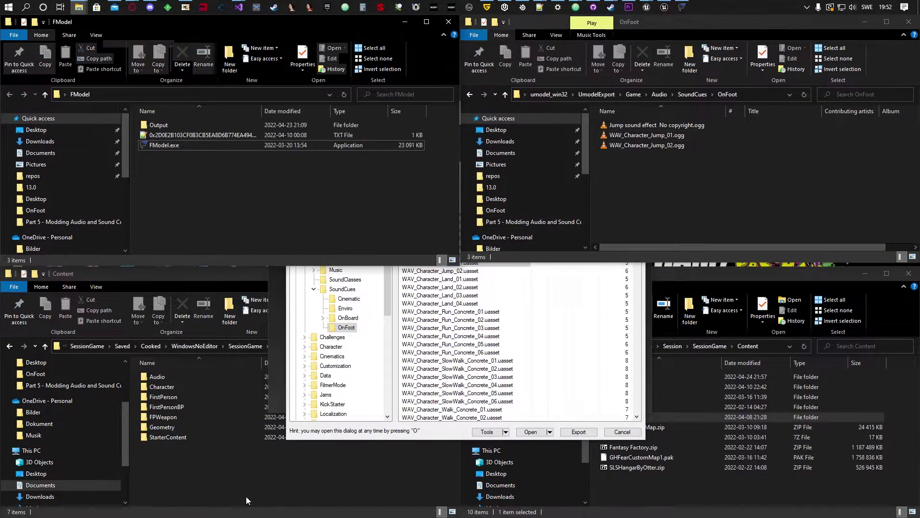
click(246, 496)
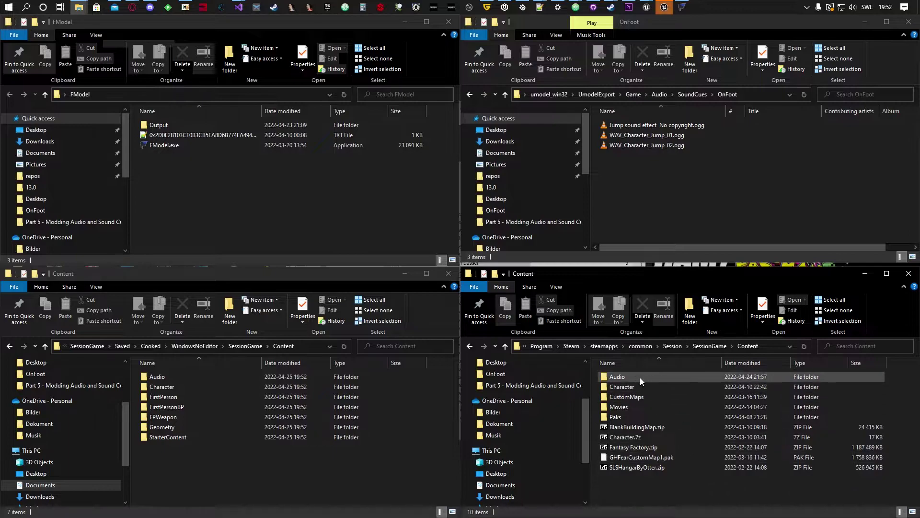
click(624, 376)
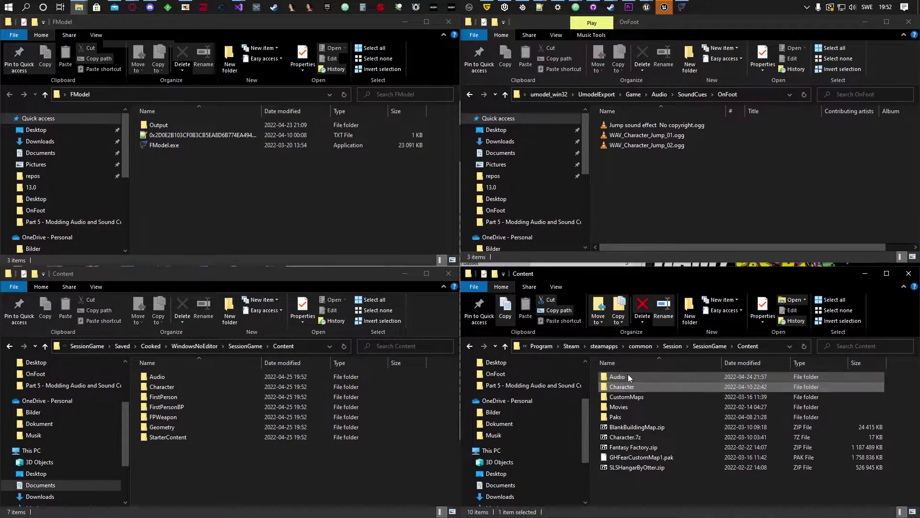
key(Delete)
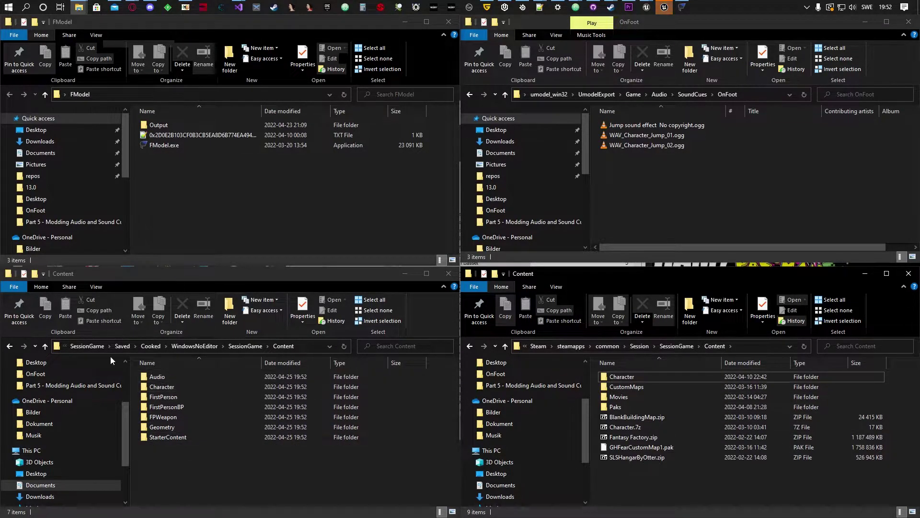
- Check the cooked Audio/SoundCues/OnFoot folder for the sound wave files, and copy the cooked Audio folder into Session's Content folder
click(344, 346)
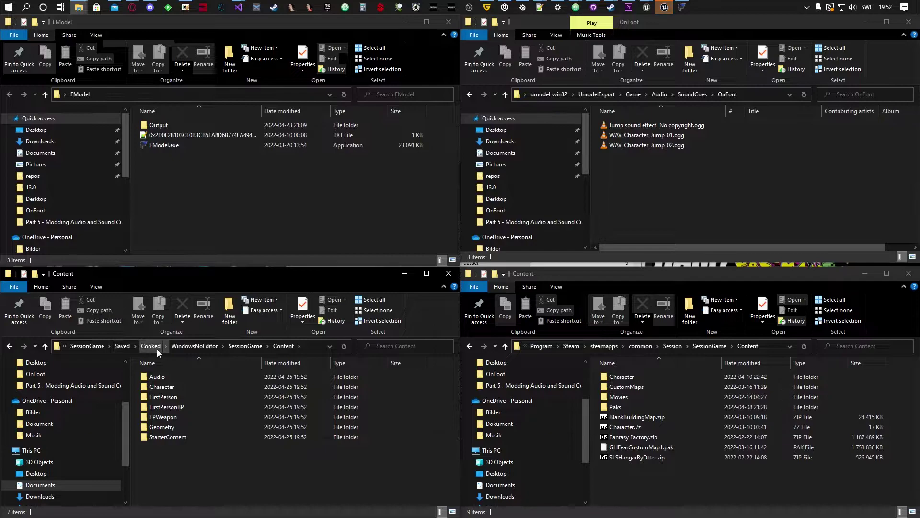
click(162, 377)
double_click(161, 377)
double_click(161, 378)
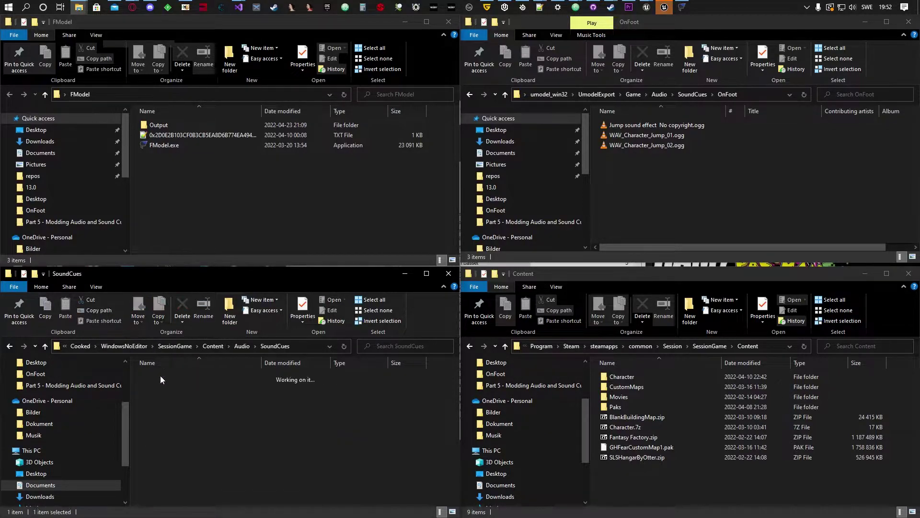
double_click(161, 377)
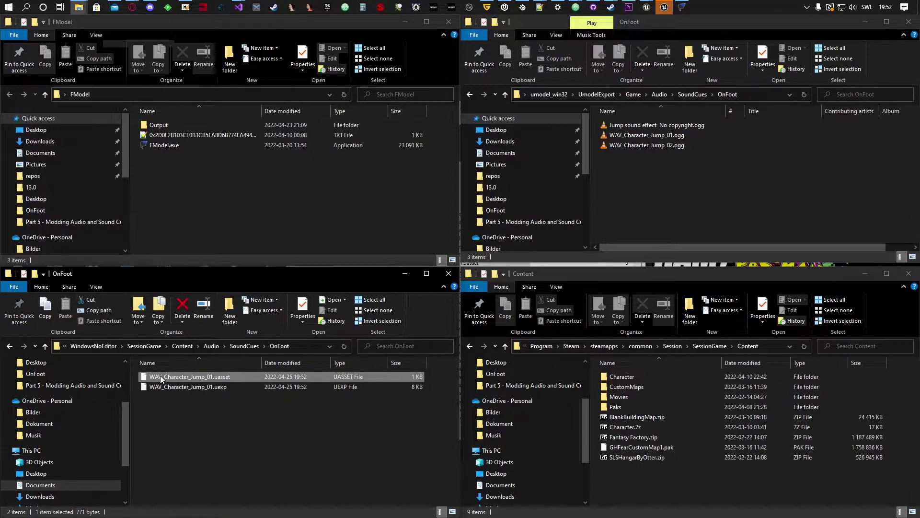
click(215, 346)
click(246, 346)
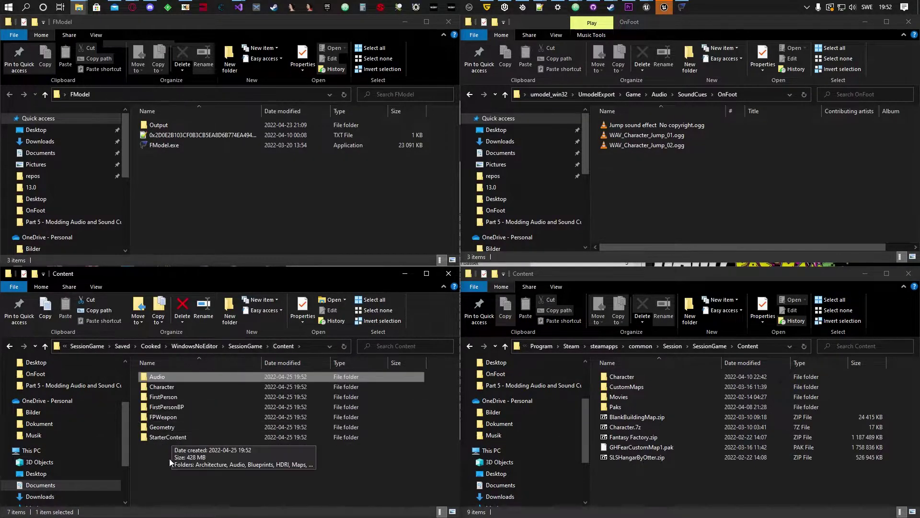
drag(165, 380, 636, 479)
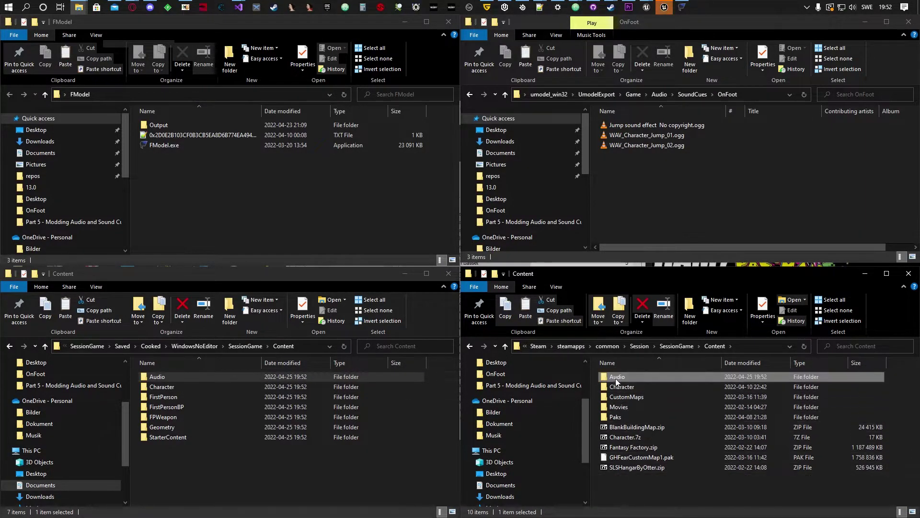
mouse_move(619, 379)
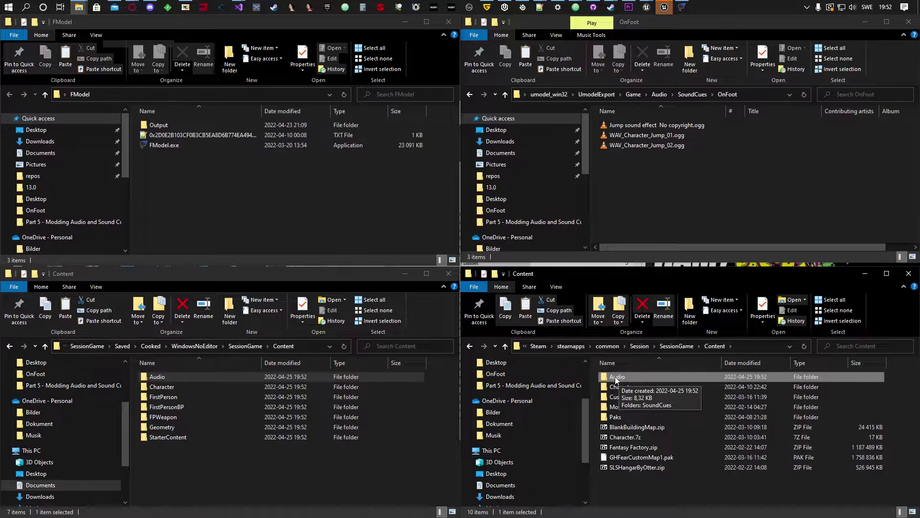
- Switch to the Session game and turn on Streamer mode in its audio settings
click(380, 7)
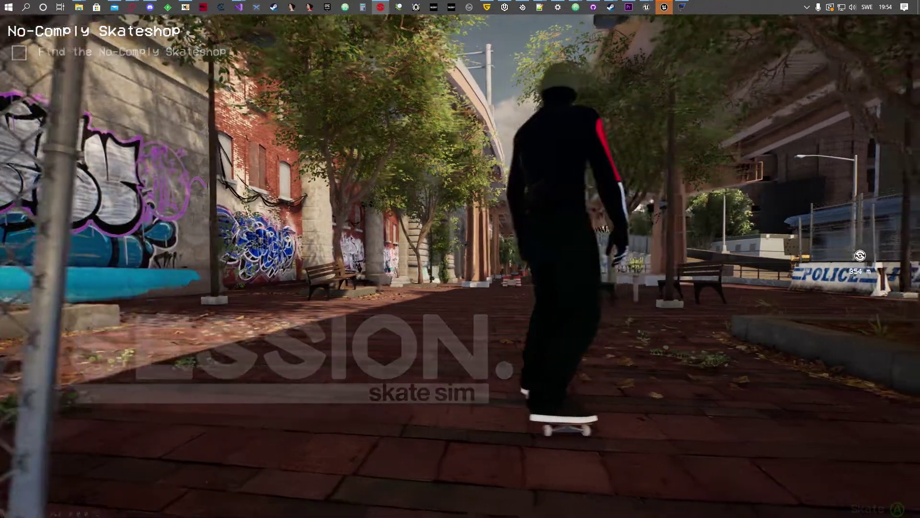
key(Escape)
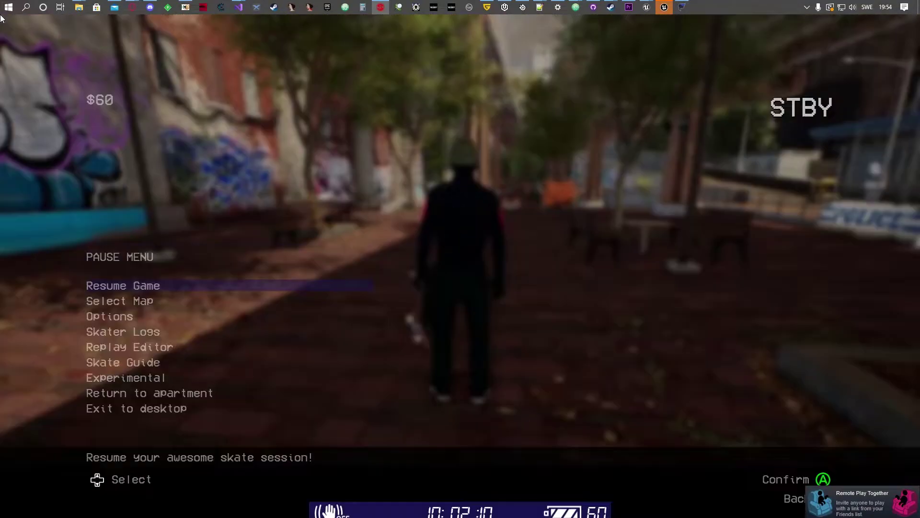
key(Down)
key(Down)
key(Return)
key(Down)
key(Down)
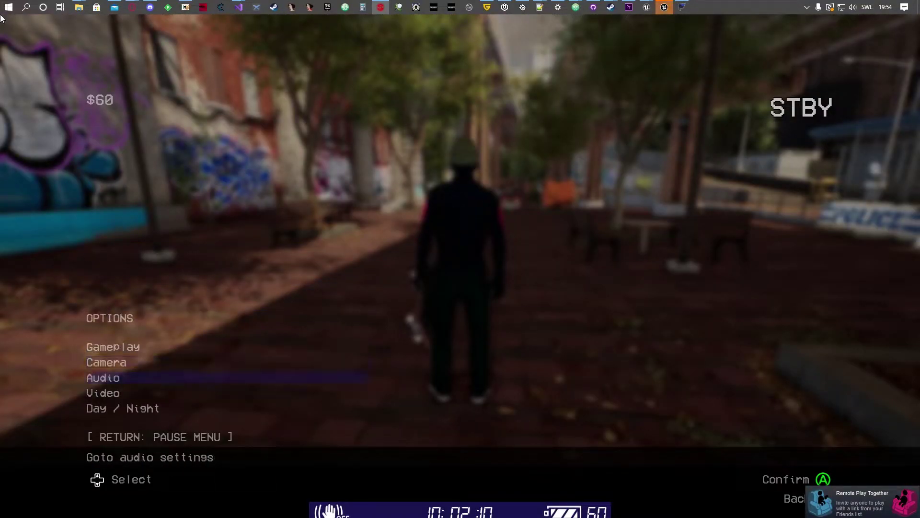
key(Return)
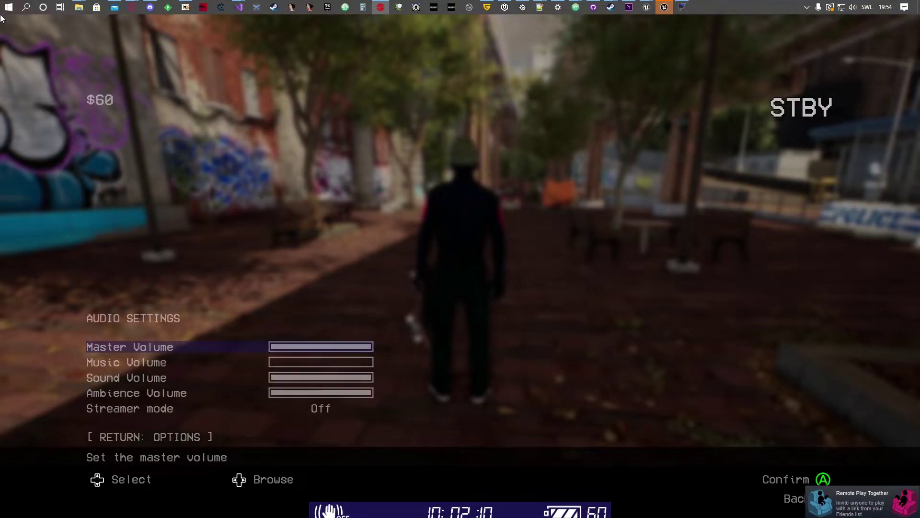
key(Down)
key(Down)
key(Right)
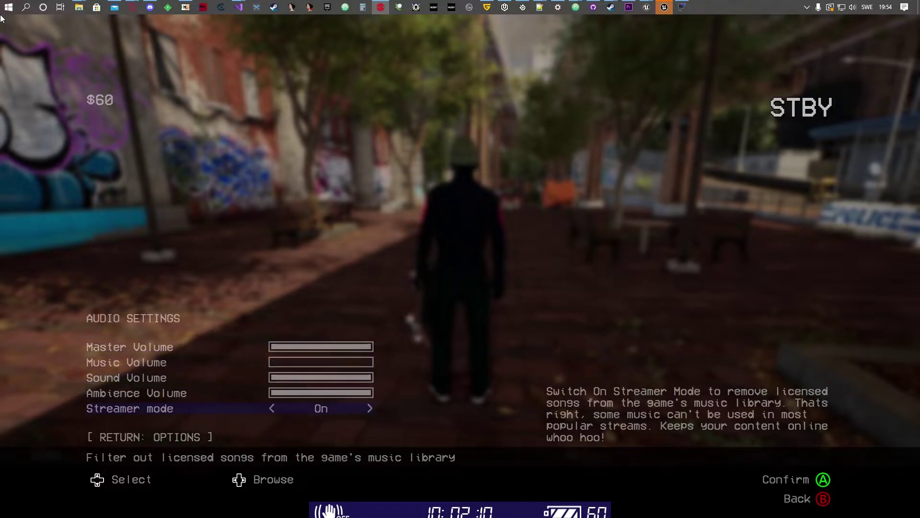
key(Escape)
key(Escape)
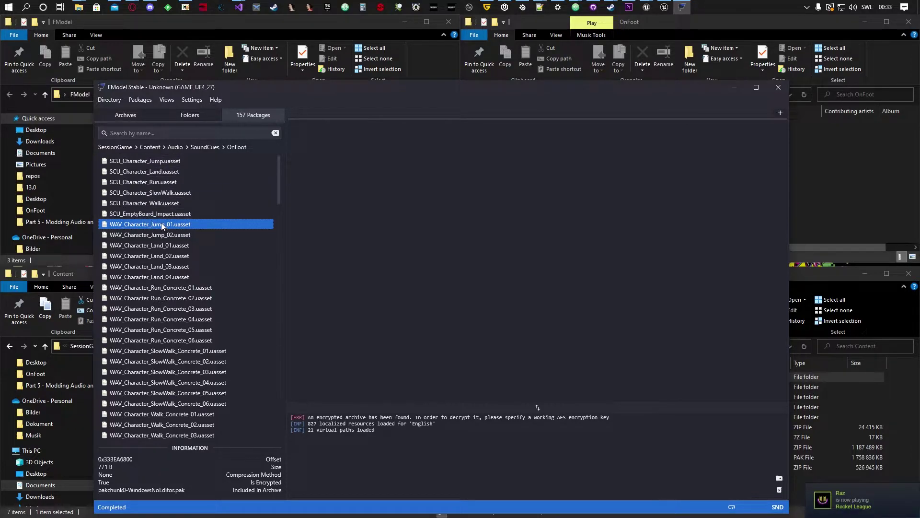
- Open the SCU_Character_Jump.uasset sound cue in FModel to examine its properties
click(151, 162)
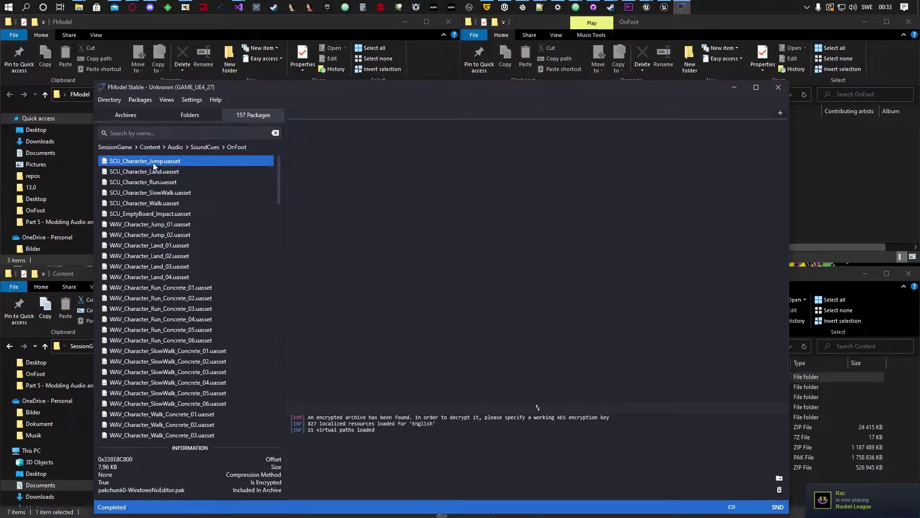
double_click(153, 163)
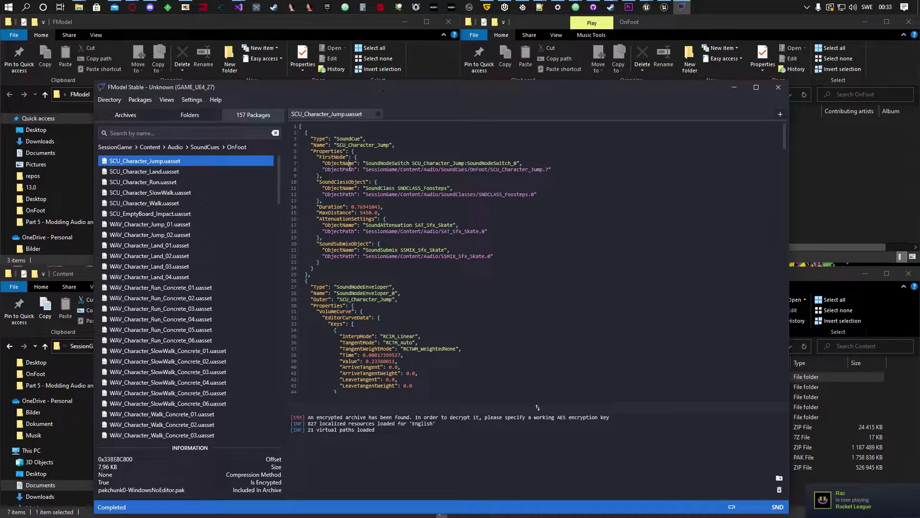
click(355, 132)
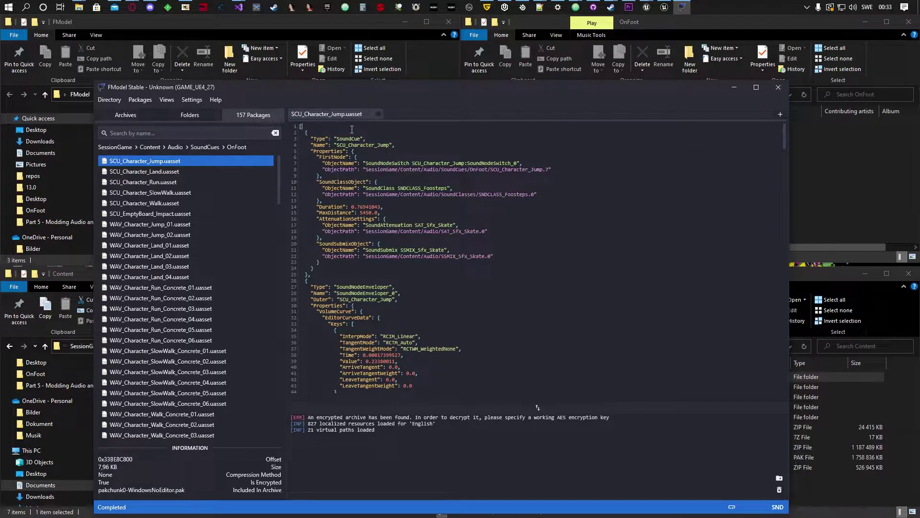
- Search the sound cue's properties for WAV_ and open the referenced WAV_Character_Jump_01 asset, selecting it in the package list
key(ctrl+f)
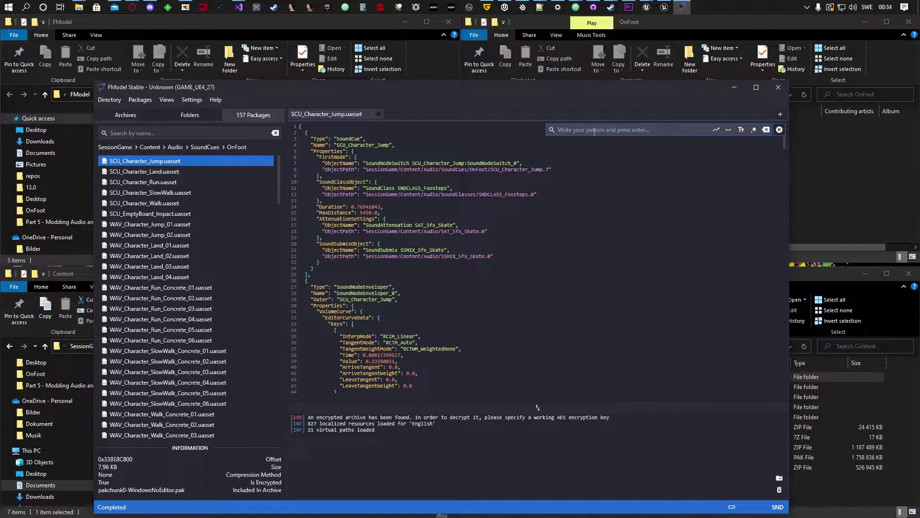
text(WAV_)
key(Return)
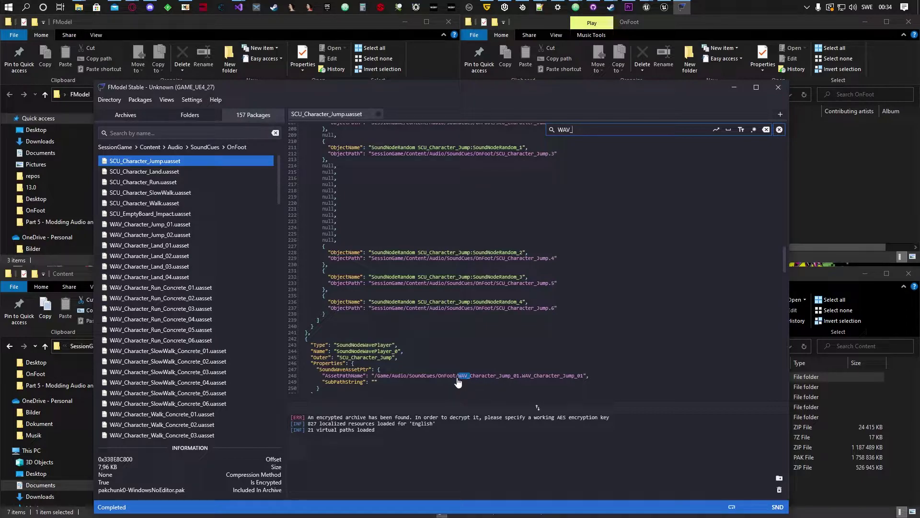
click(493, 380)
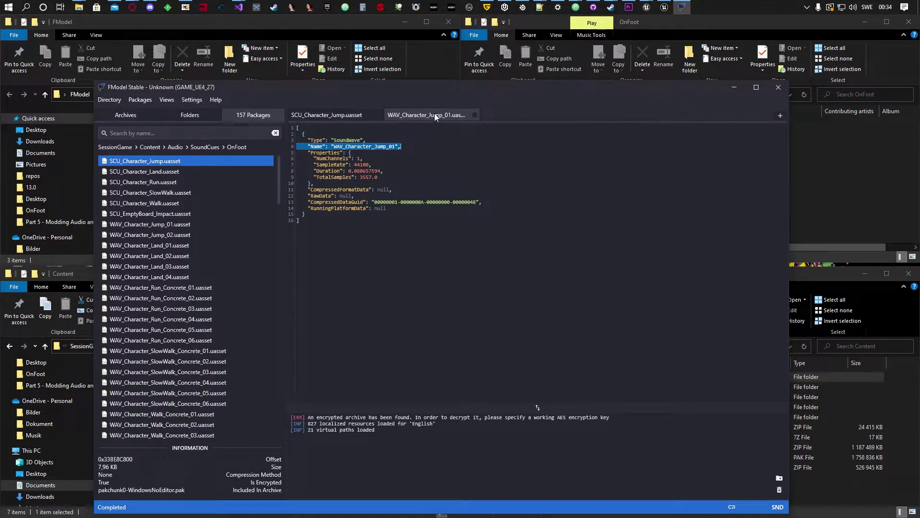
click(154, 224)
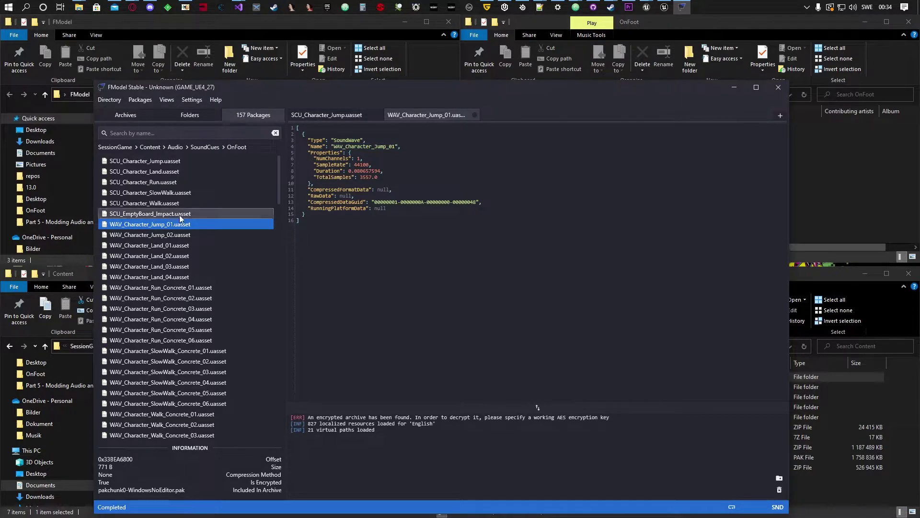
- Close the open WAV_Character_Jump_01 tabs in FModel and reopen the SCU_Character_Jump.uasset properties
click(336, 116)
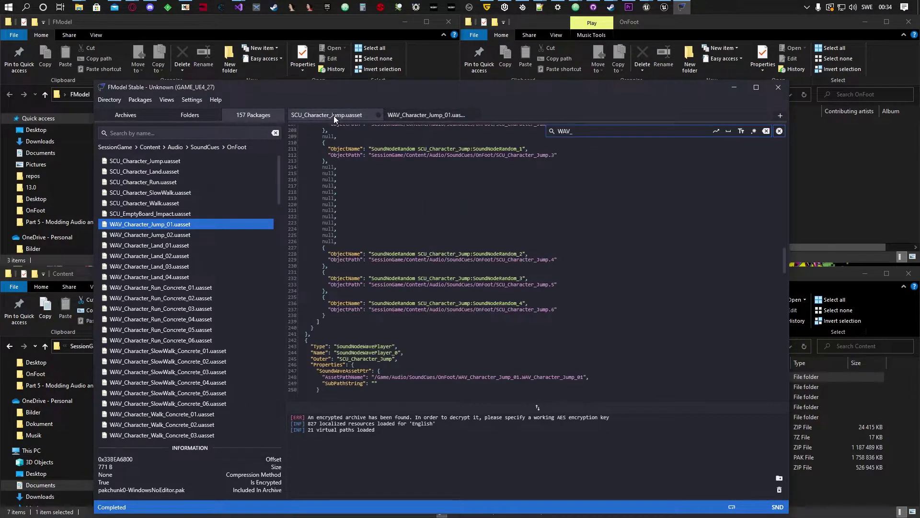
double_click(165, 224)
click(421, 115)
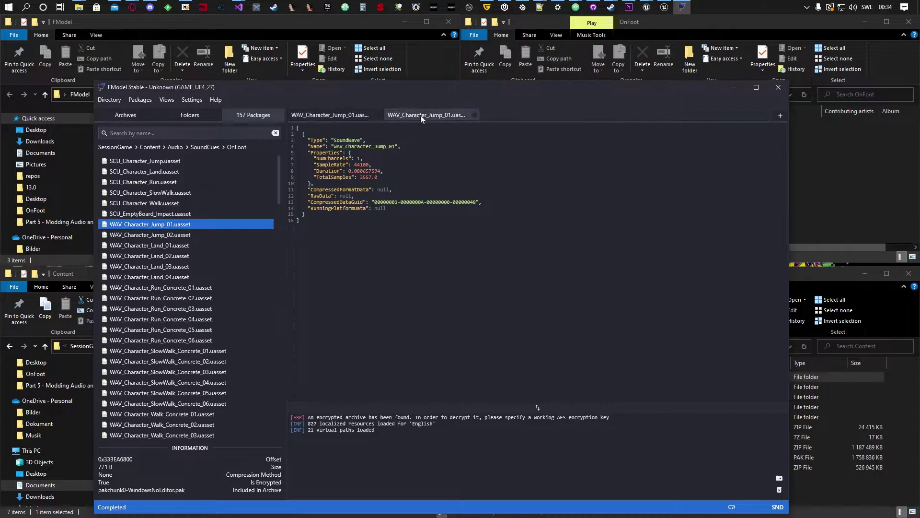
click(334, 115)
click(474, 115)
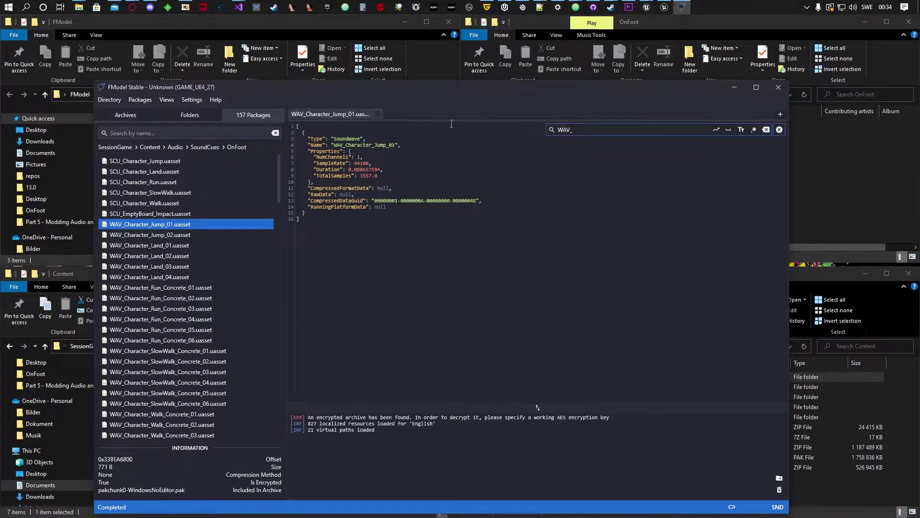
click(379, 114)
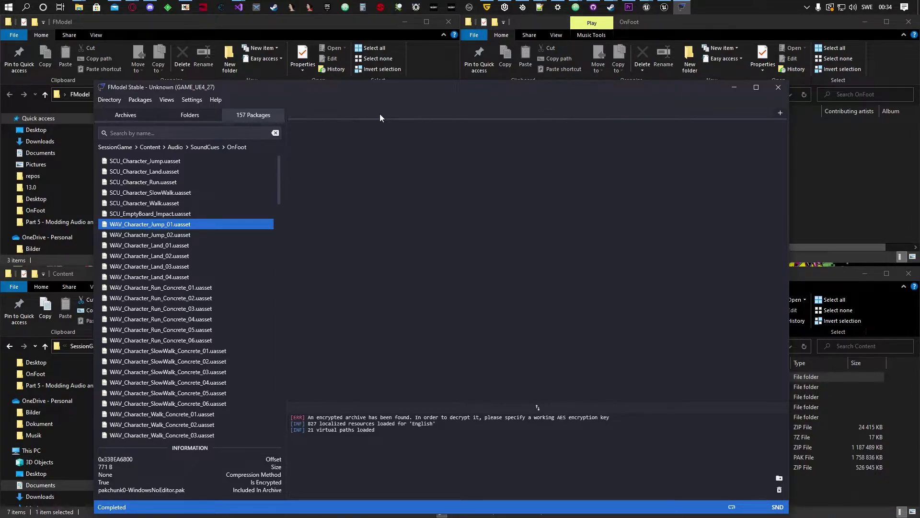
double_click(151, 161)
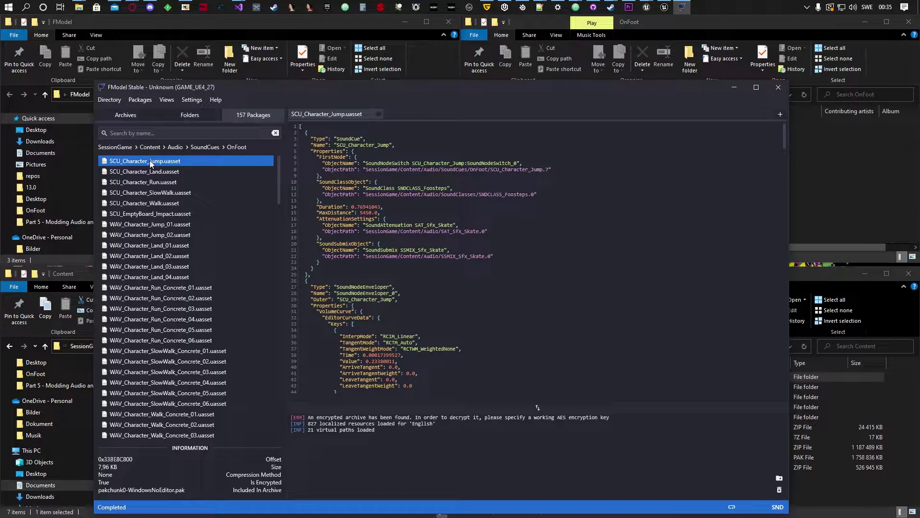
drag(344, 85, 397, 85)
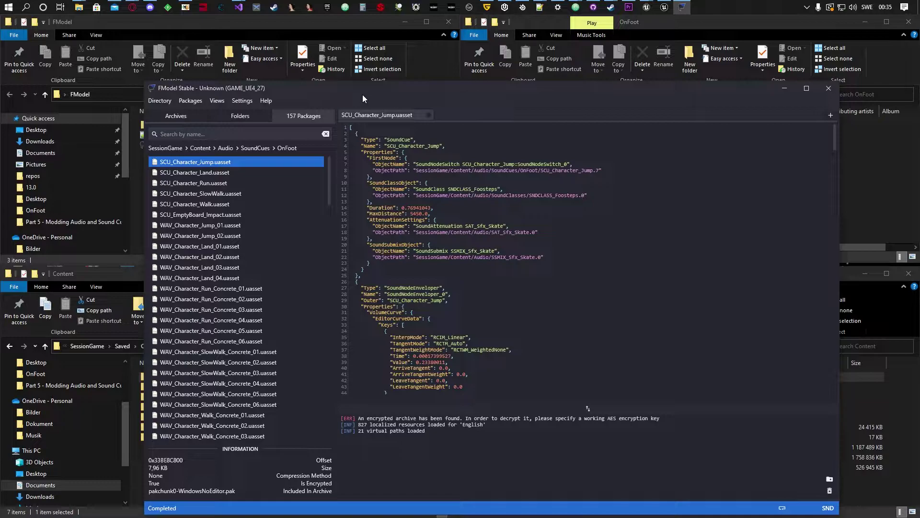
- Switch to the Unreal Editor, enlarge its window, and open the Audio/SoundCues/OnFoot content folder
click(664, 7)
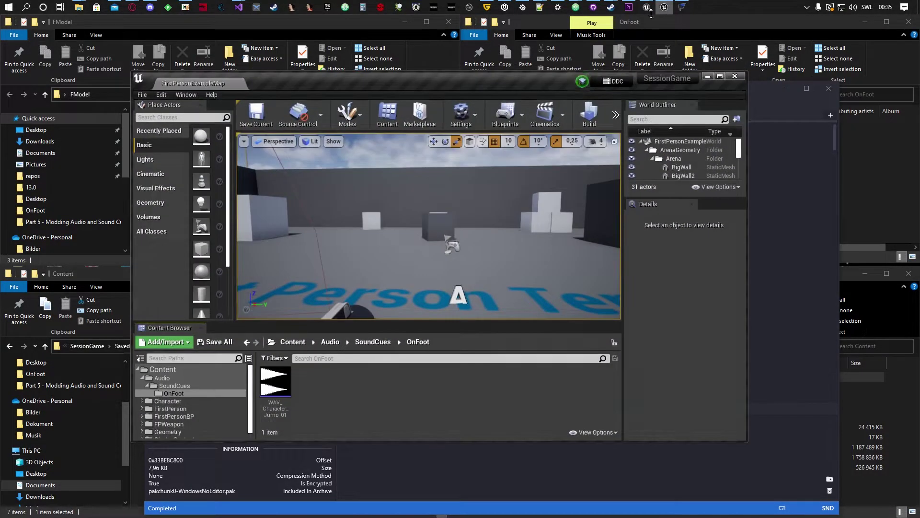
double_click(468, 81)
click(240, 370)
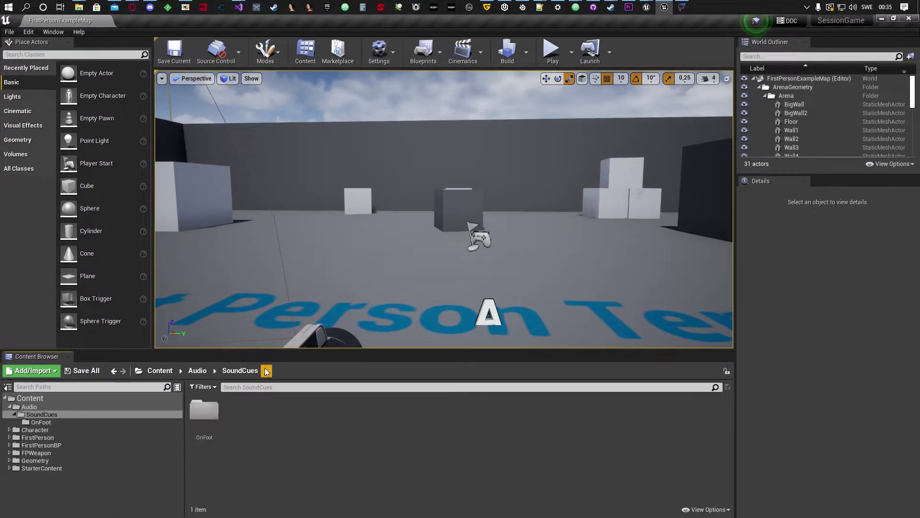
click(206, 410)
double_click(206, 410)
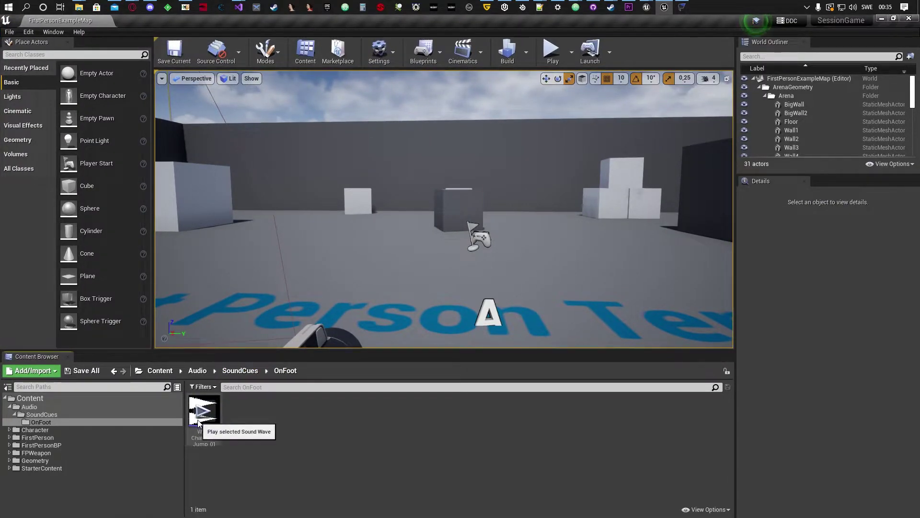
- Create a sound cue from the WAV_Character_Jump_01 sound wave, keeping the suggested name
click(214, 439)
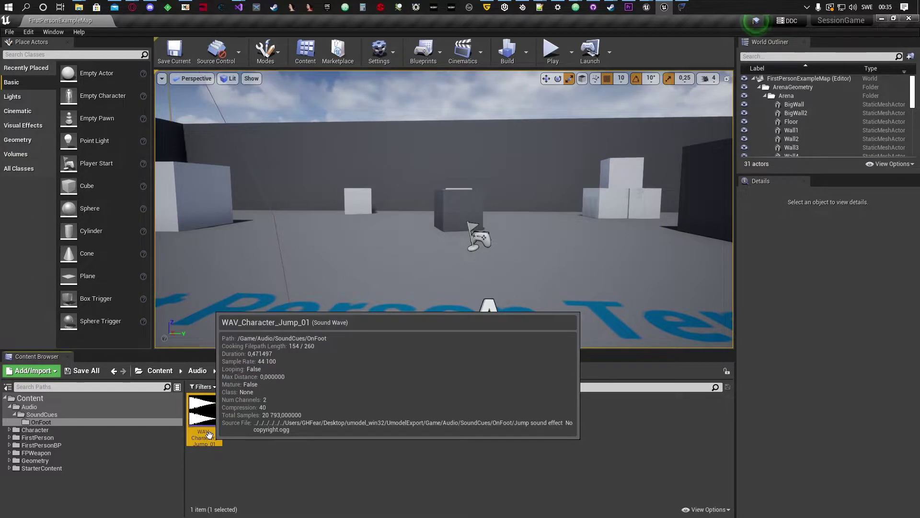
right_click(202, 435)
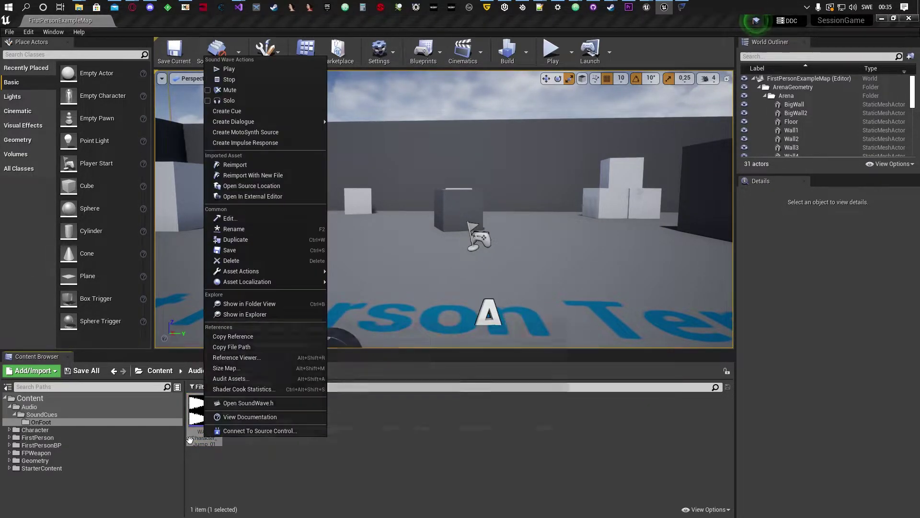
click(197, 437)
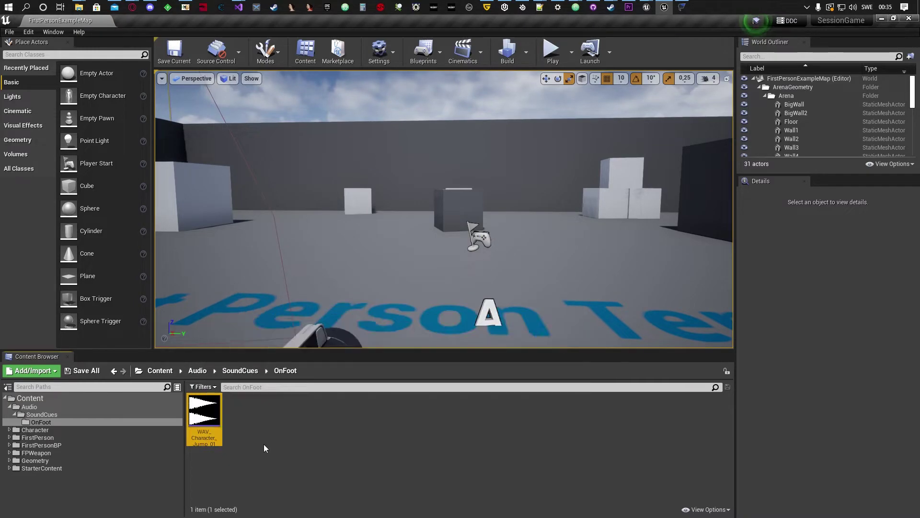
right_click(205, 436)
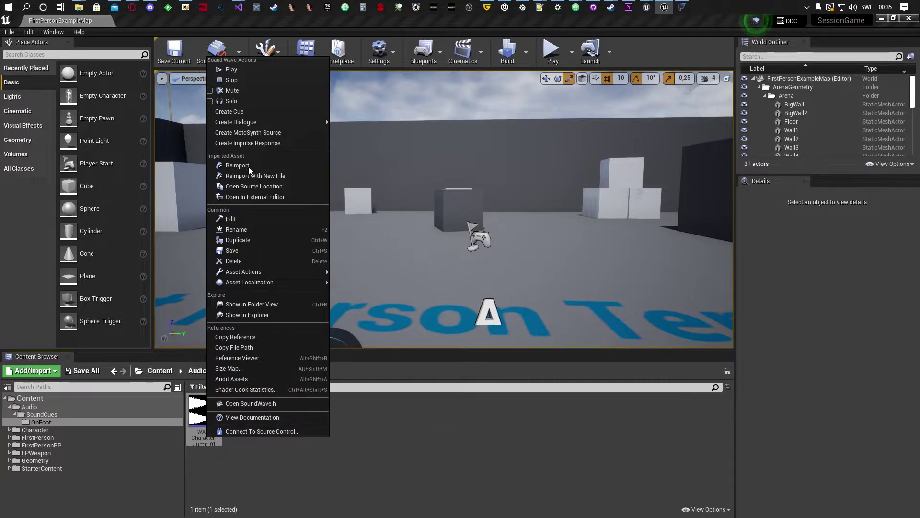
click(235, 111)
key(Return)
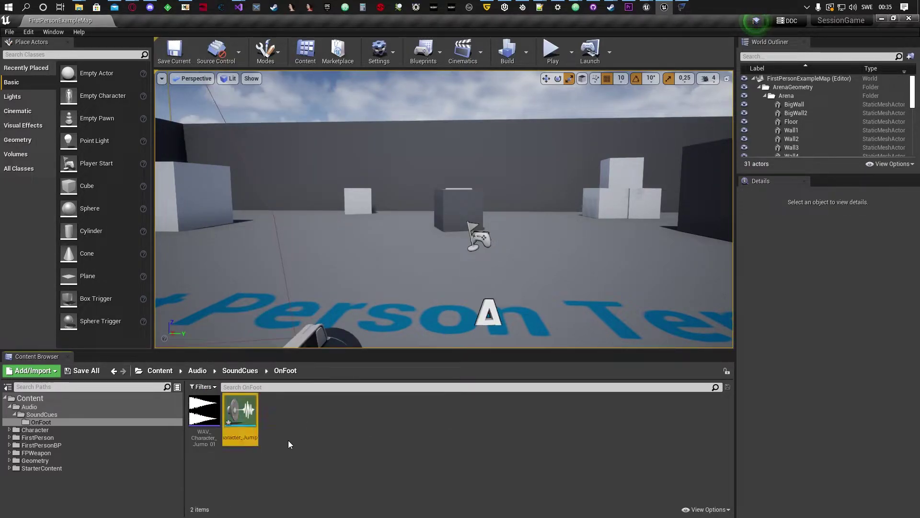
- Open the new sound cue and examine the settings of its Wave Player and Output nodes
double_click(240, 437)
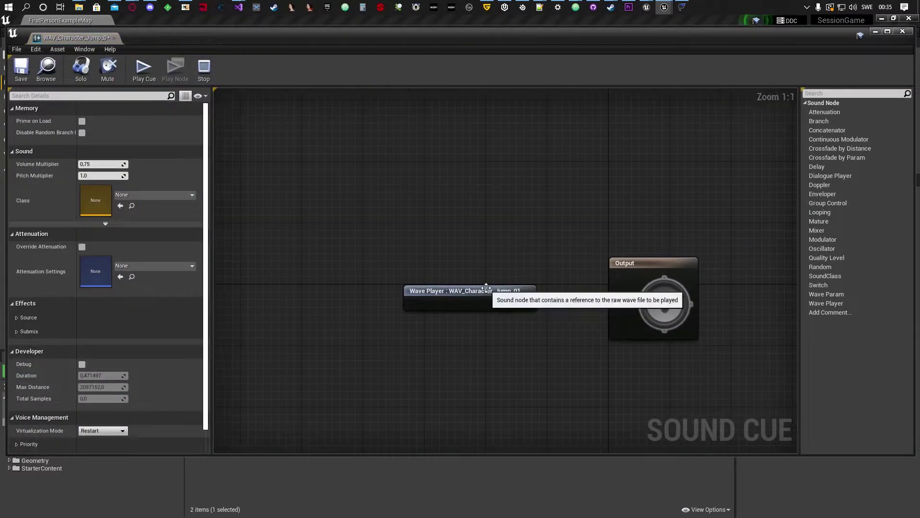
mouse_move(487, 265)
right_down()
mouse_move(483, 252)
mouse_move(473, 271)
right_up()
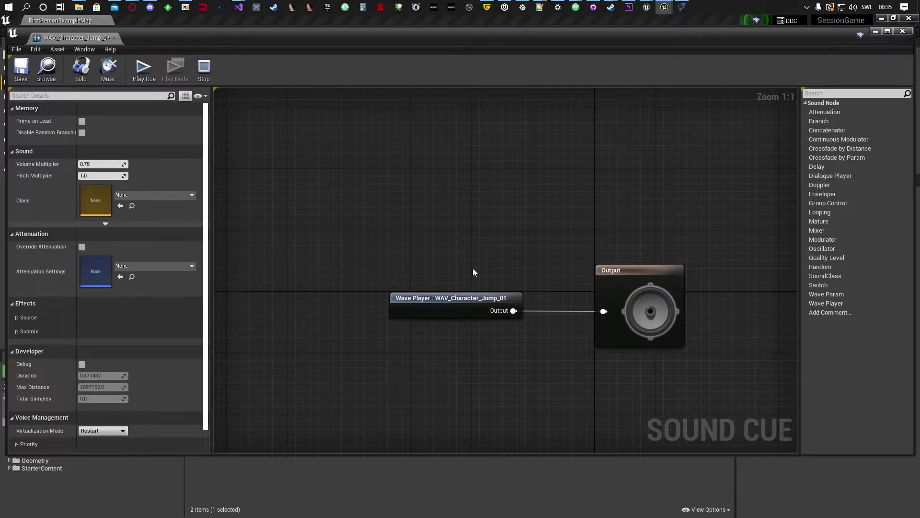
click(447, 311)
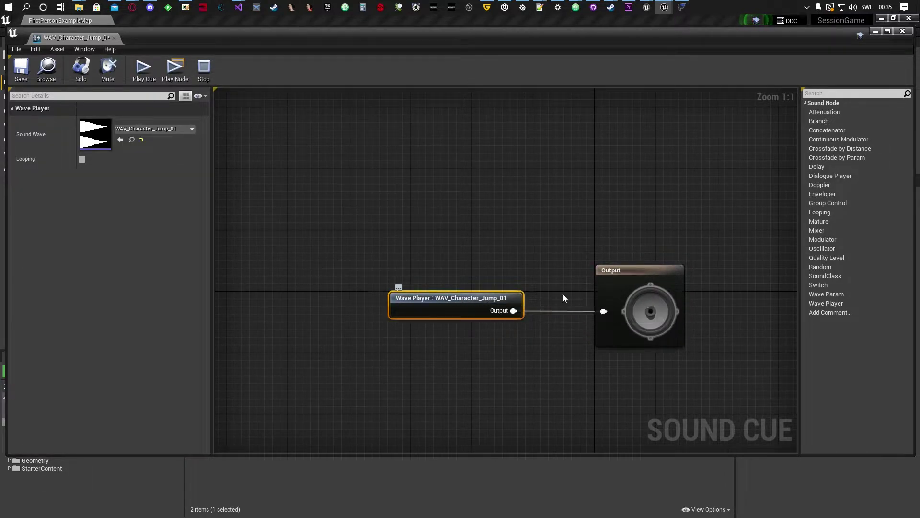
click(635, 284)
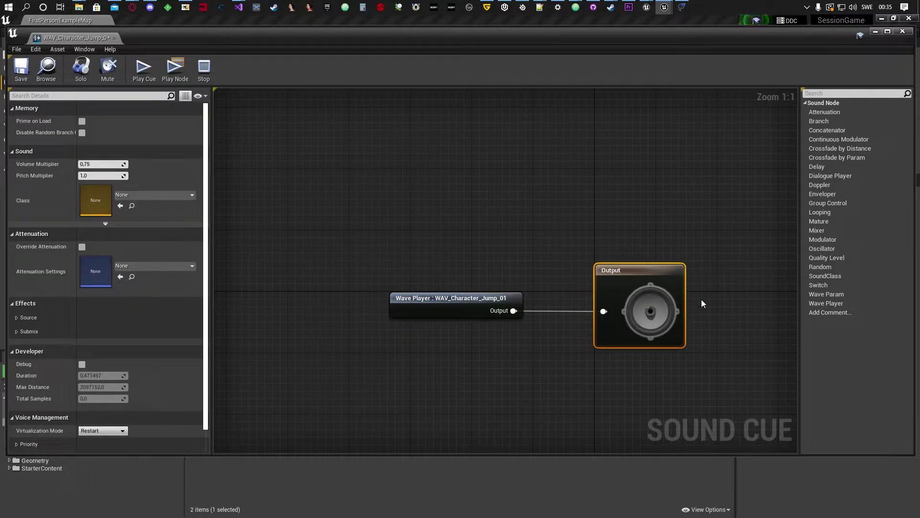
click(449, 307)
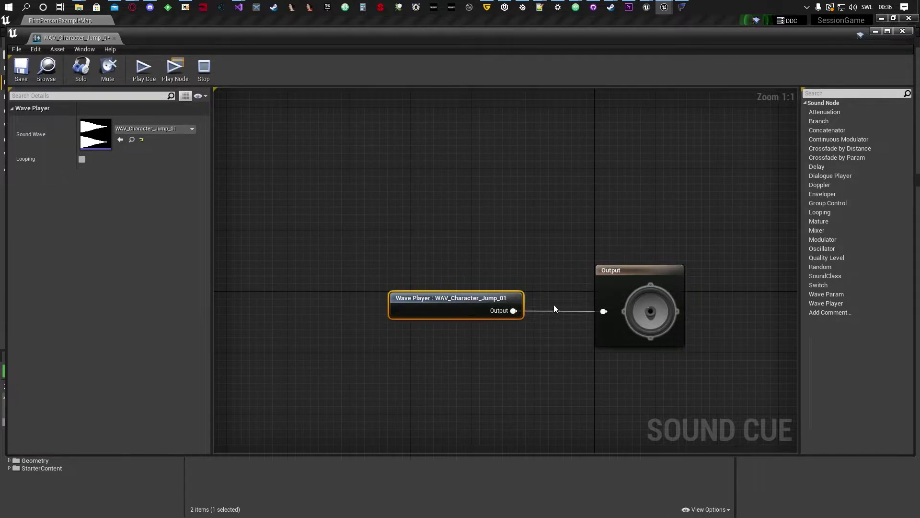
click(637, 282)
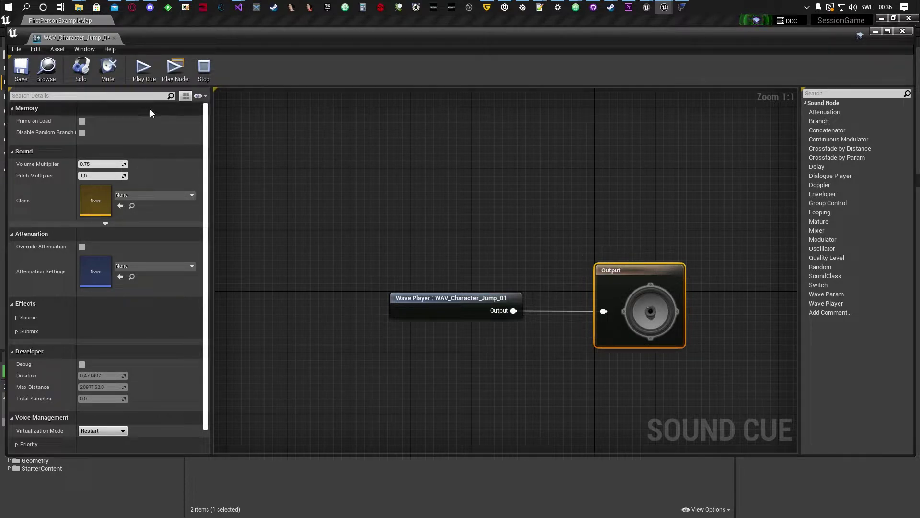
- Save the sound cue and play it once before closing its editor
click(21, 67)
click(144, 72)
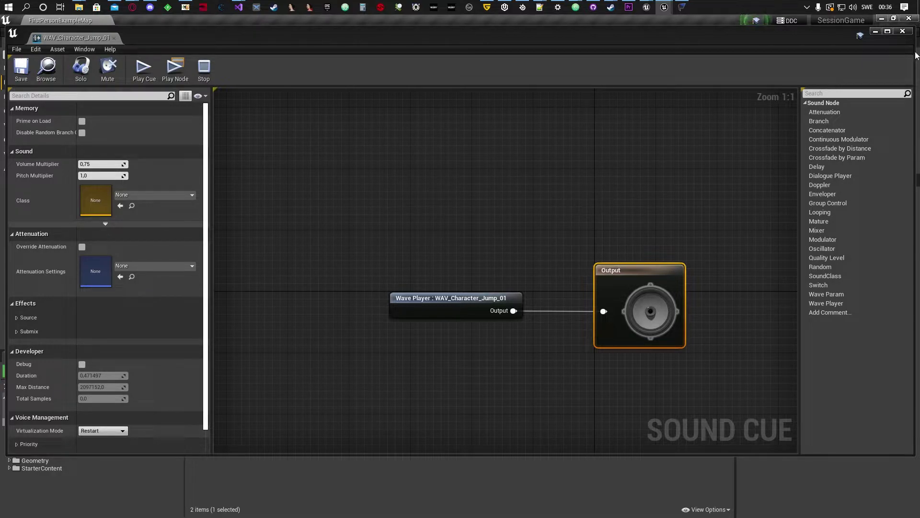
click(902, 31)
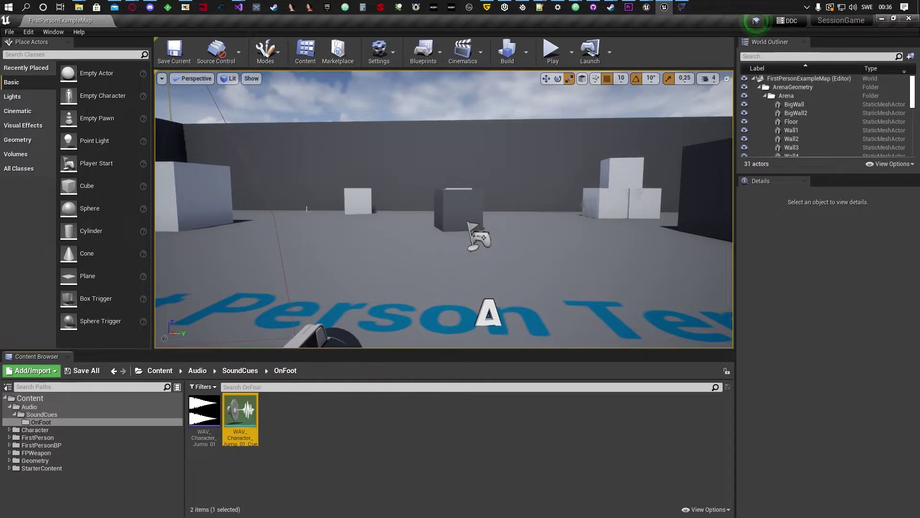
- Arrange the Unreal Editor and FModel windows so the OnFoot assets and the original cue's properties are both visible
drag(332, 19, 334, 246)
click(480, 89)
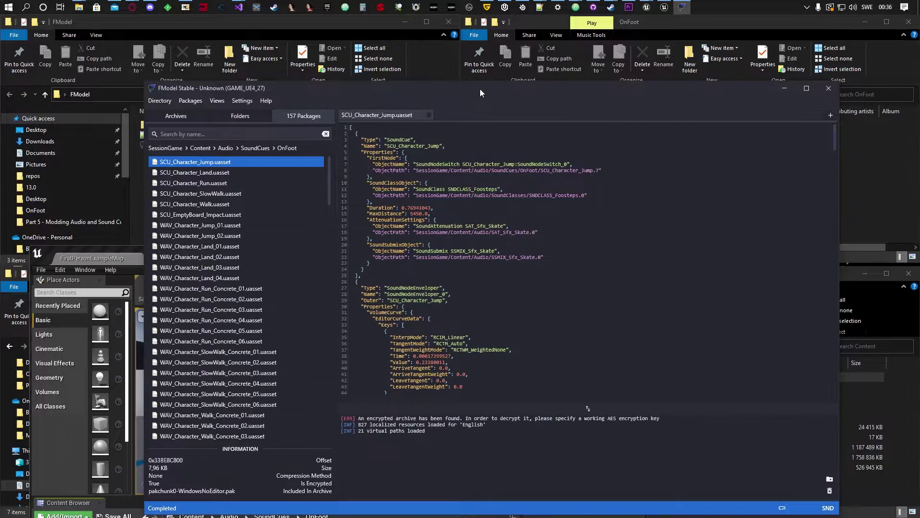
drag(481, 90, 579, 54)
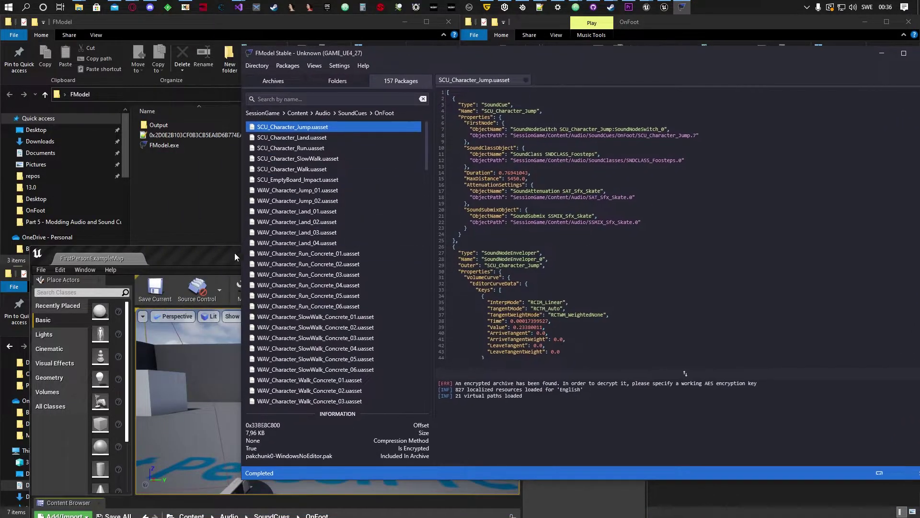
drag(234, 252, 224, 145)
click(575, 54)
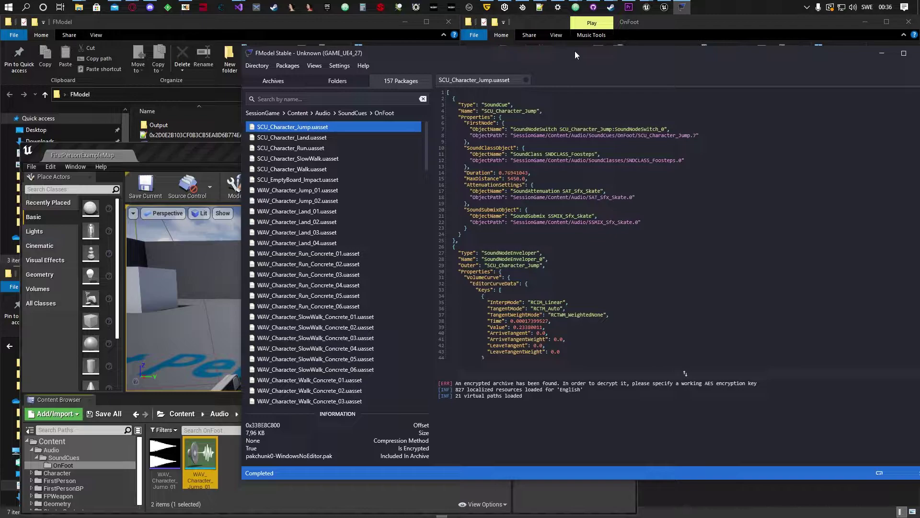
- Copy the original cue's name from FModel and rename the new sound cue in Unreal Editor as SCU_Character_Jump
double_click(508, 111)
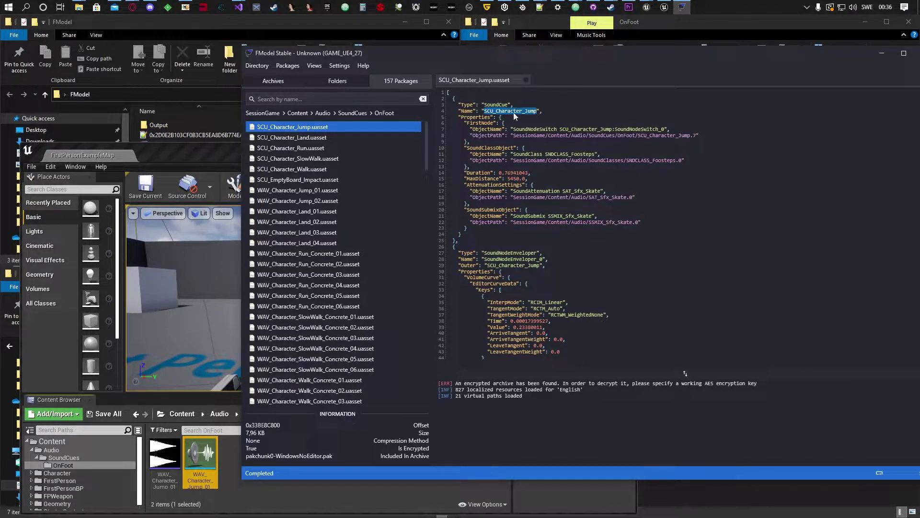
double_click(298, 131)
double_click(508, 111)
key(ctrl+c)
click(205, 167)
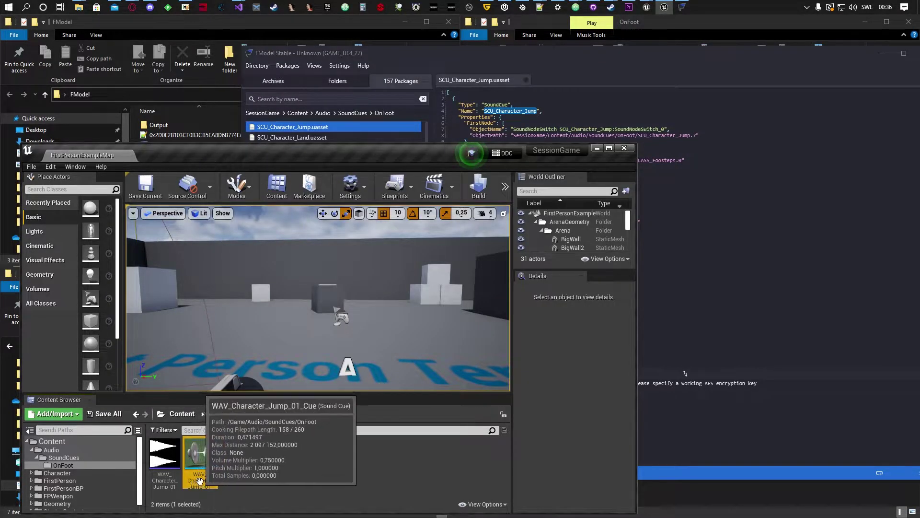
key(F2)
key(ctrl+v)
key(Return)
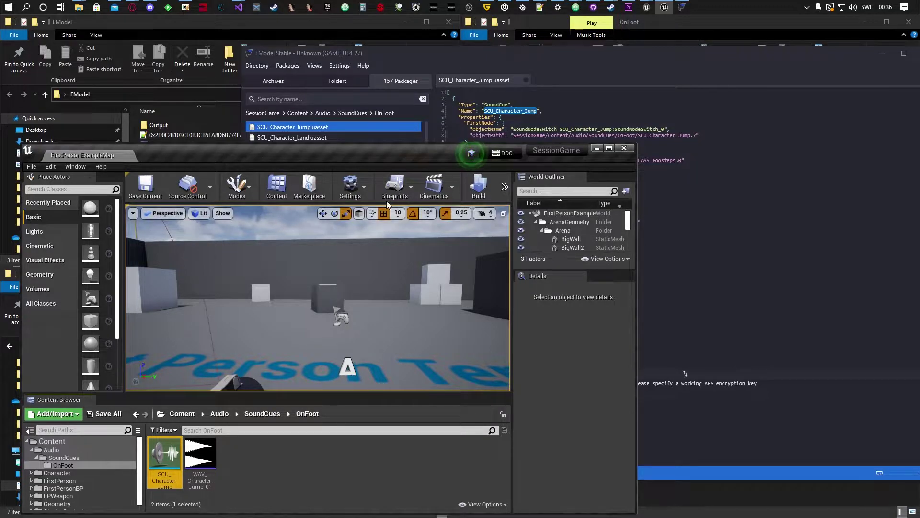
- Enlarge the Unreal Editor window and rename the WAV_Character_Jump_01 sound wave as MODWAV_Character_Jump_01
double_click(361, 150)
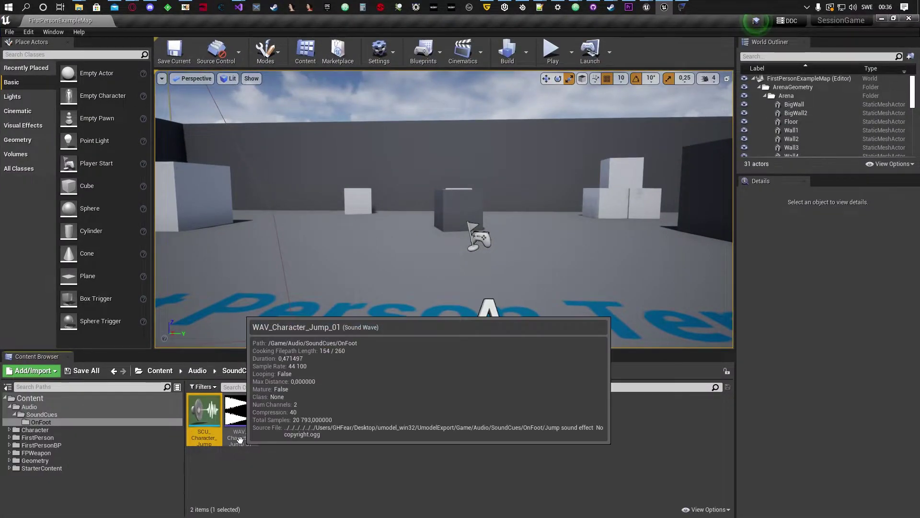
click(239, 411)
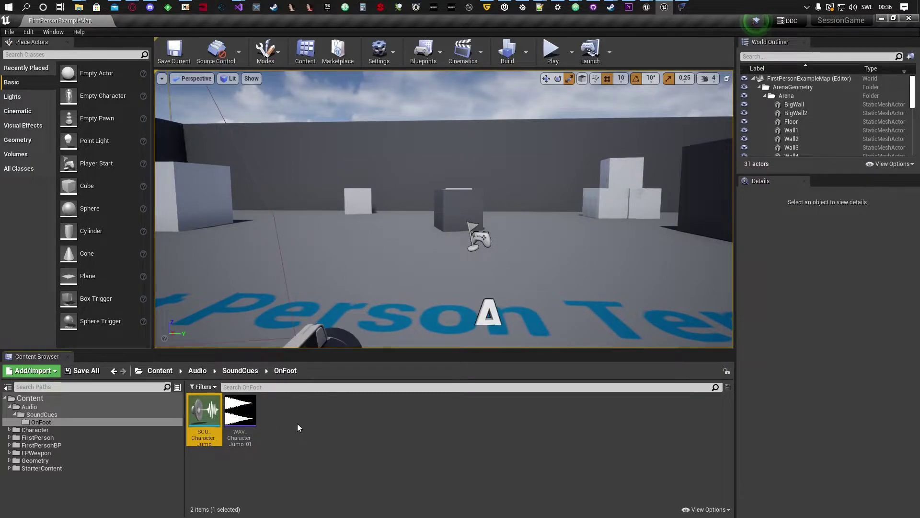
click(247, 434)
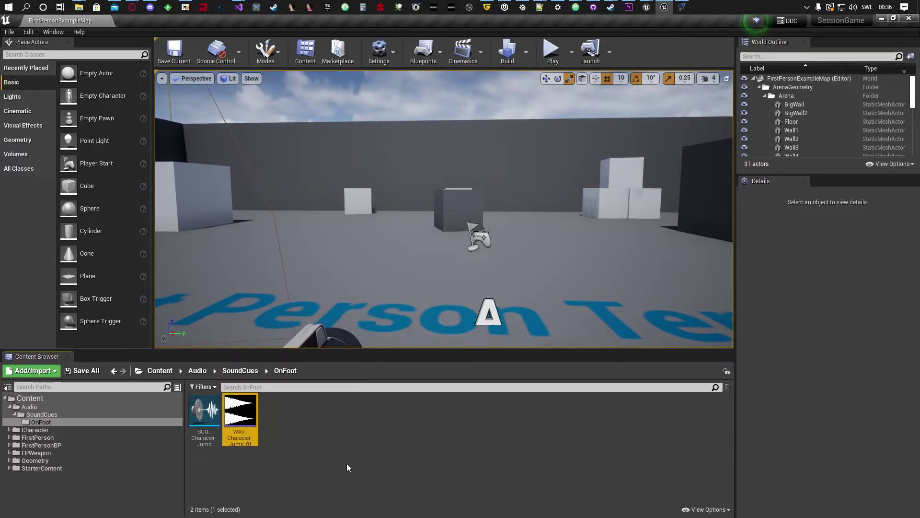
key(F2)
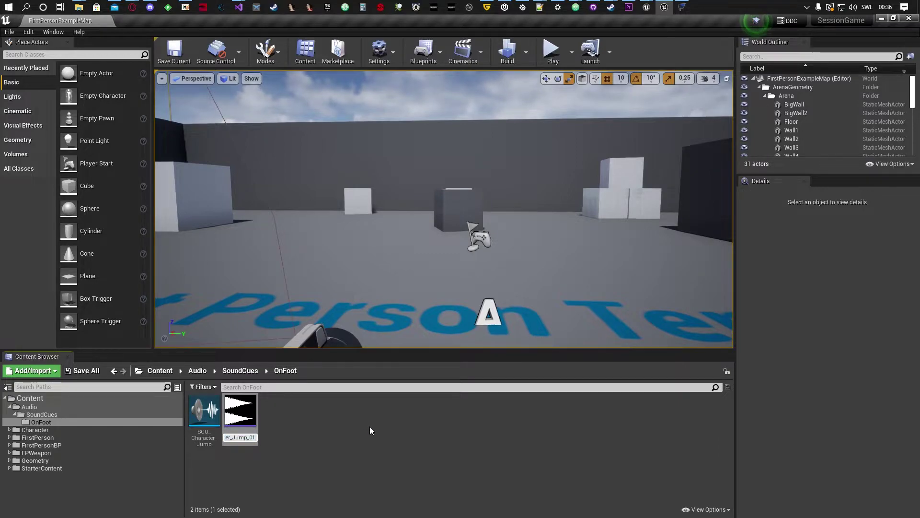
key(Home)
text(MOD)
key(Return)
- Create a new folder named MOD_Sounds inside the OnFoot folder
right_click(295, 434)
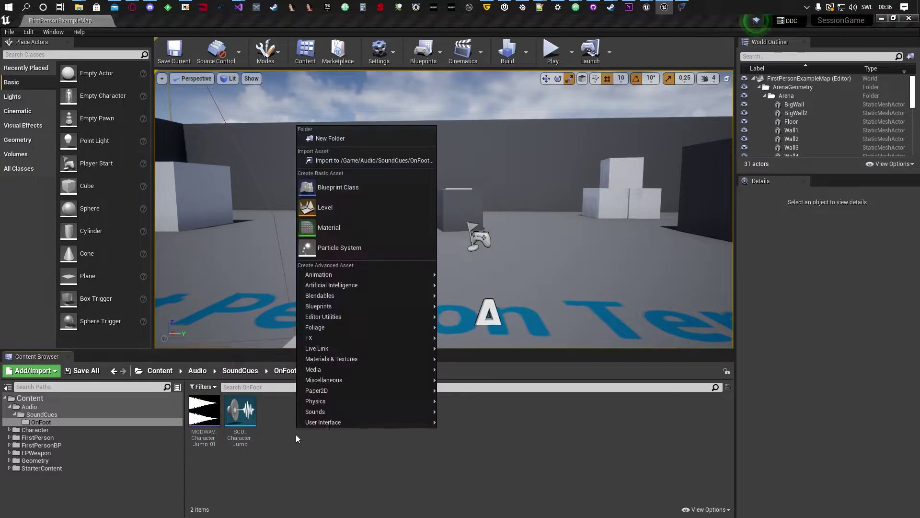
click(339, 138)
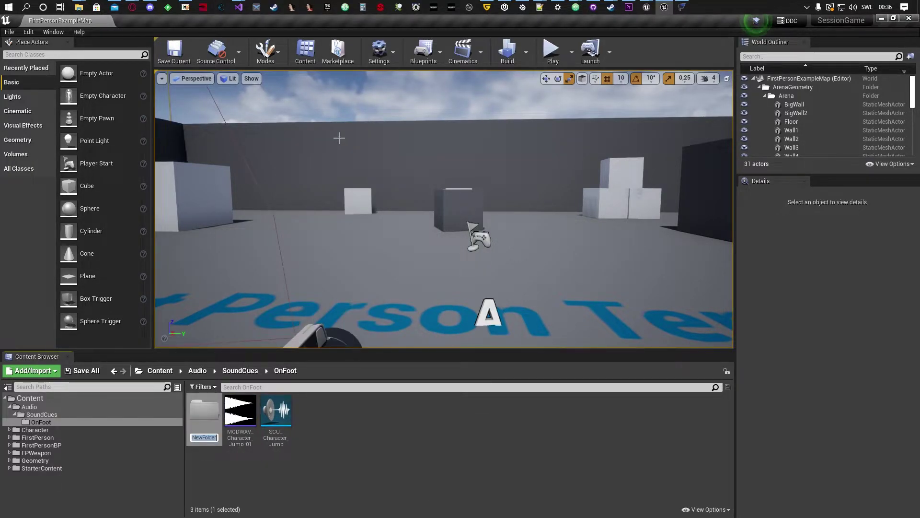
text(MOD_Sounds)
key(Return)
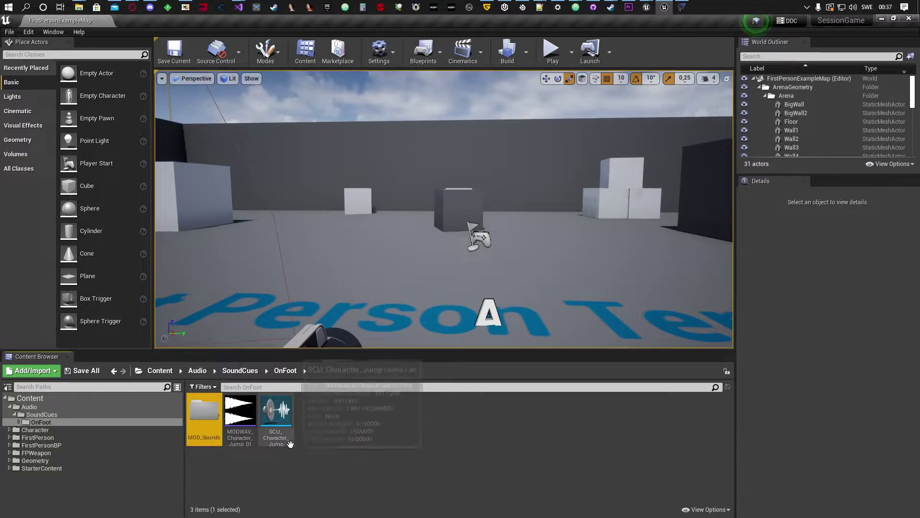
- Move the MODWAV_Character_Jump_01 sound wave into the MOD_Sounds folder
drag(238, 434, 199, 420)
click(223, 431)
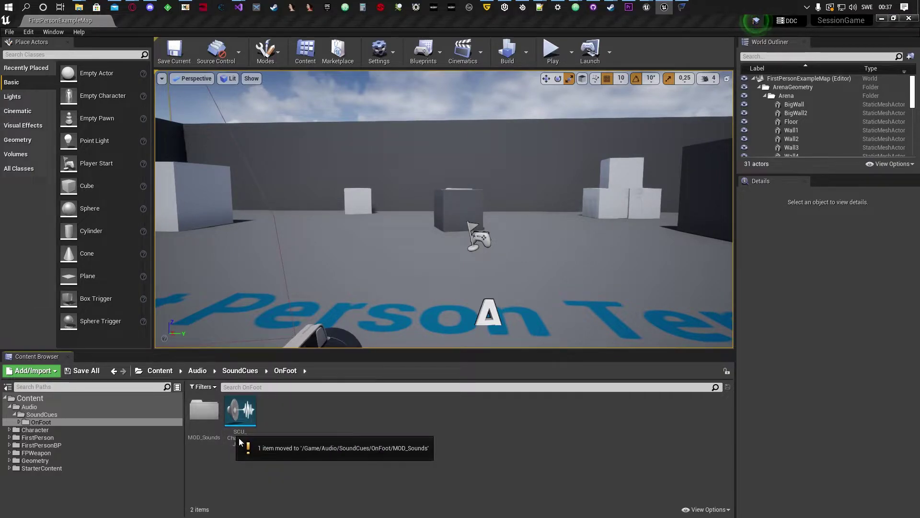
- Check the Wave Player node's sound wave in SCU_Character_Jump, save the cue, play it and close its editor
double_click(244, 422)
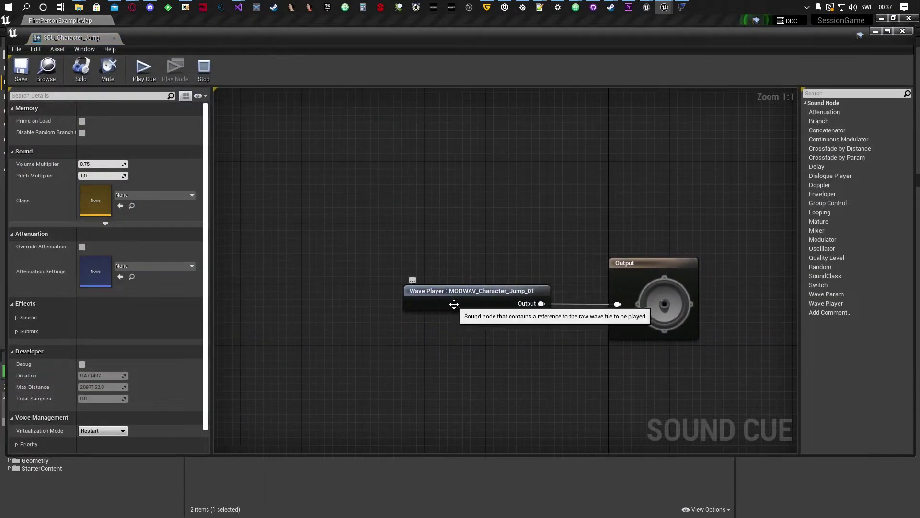
click(456, 297)
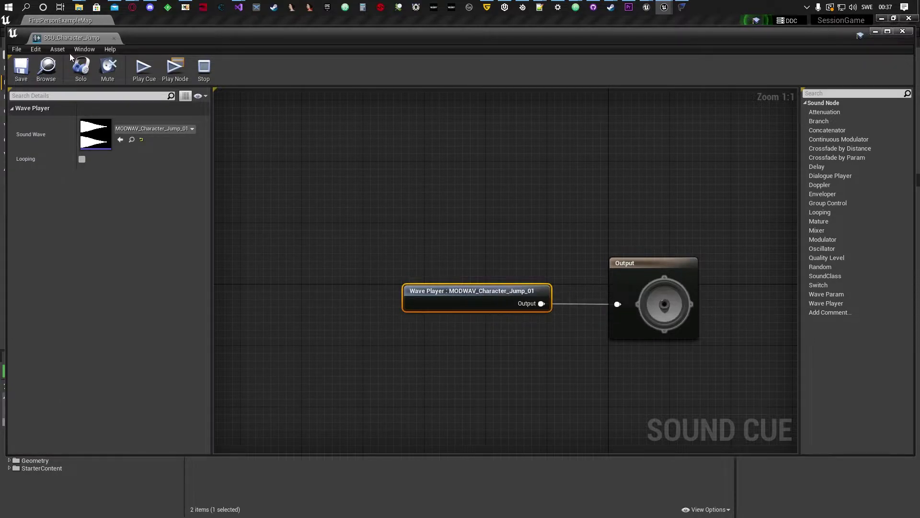
click(20, 70)
click(143, 77)
click(903, 32)
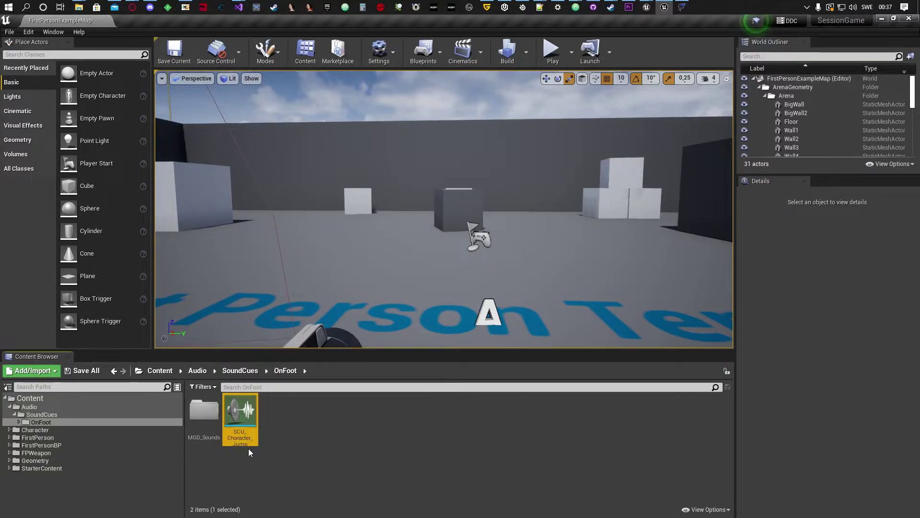
- Review the folder structure from Content through Audio, SoundCues and OnFoot, including the wave stored in MOD_Sounds
click(244, 412)
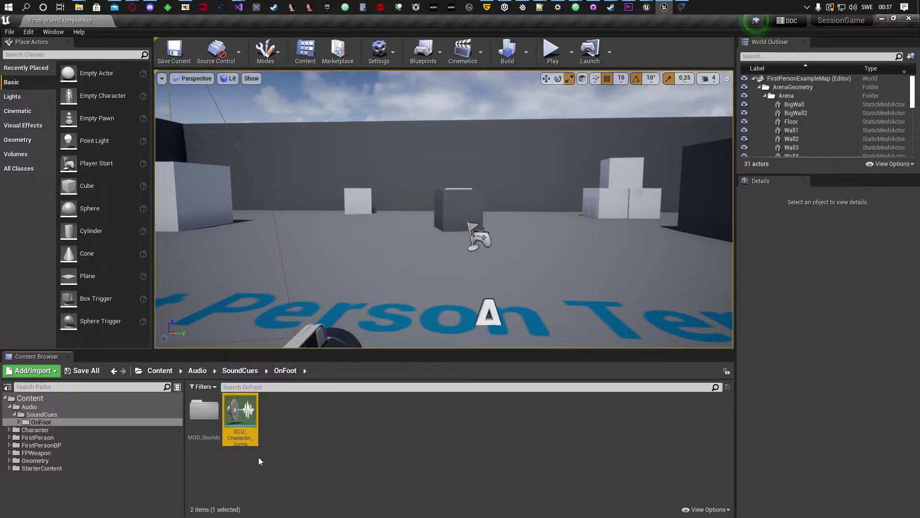
double_click(203, 410)
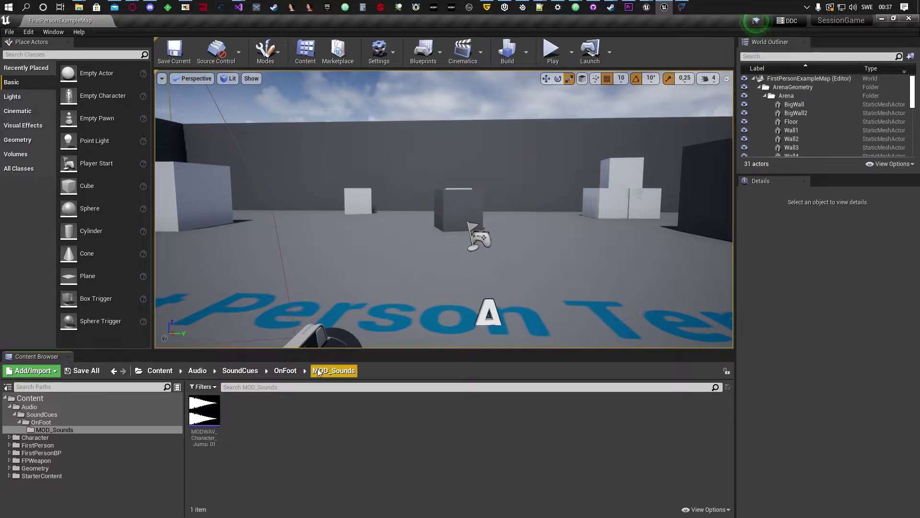
click(286, 371)
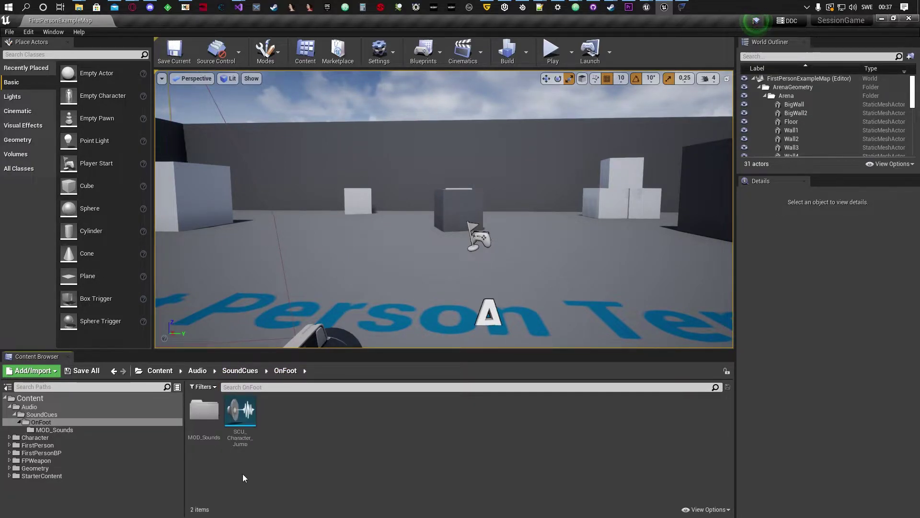
click(208, 421)
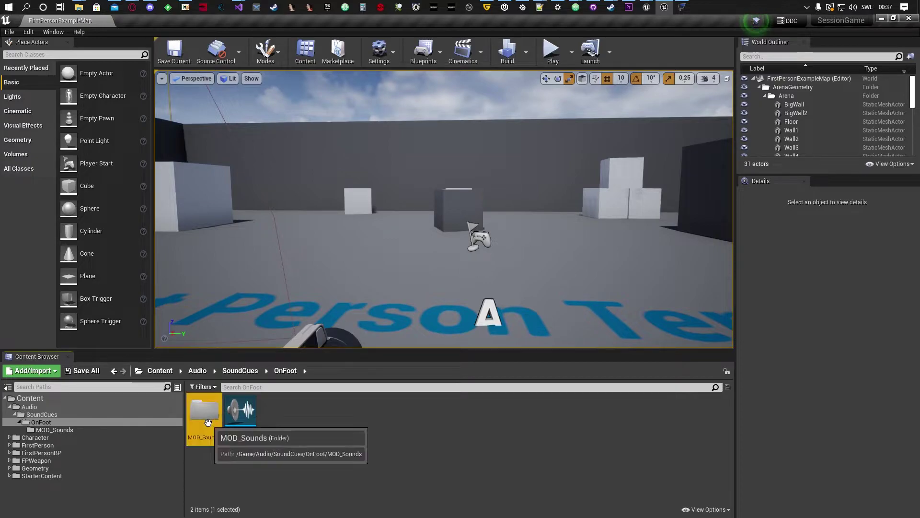
double_click(208, 422)
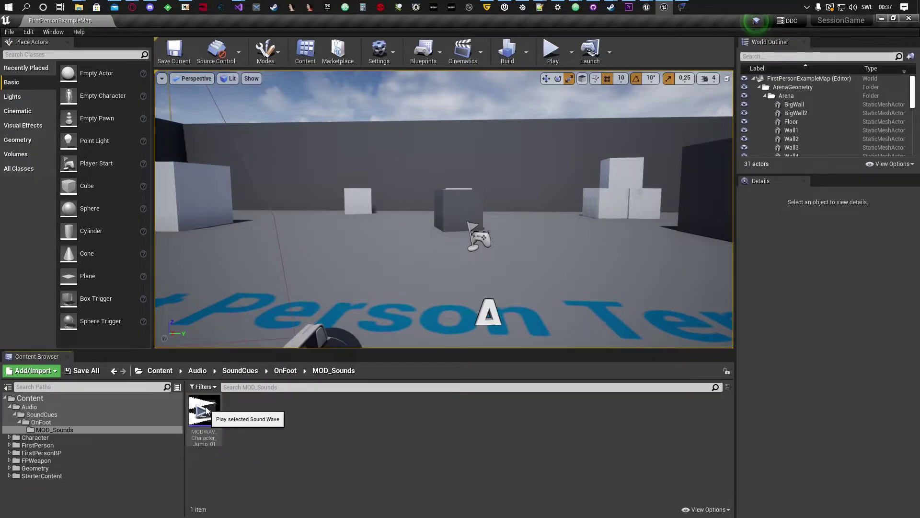
click(163, 372)
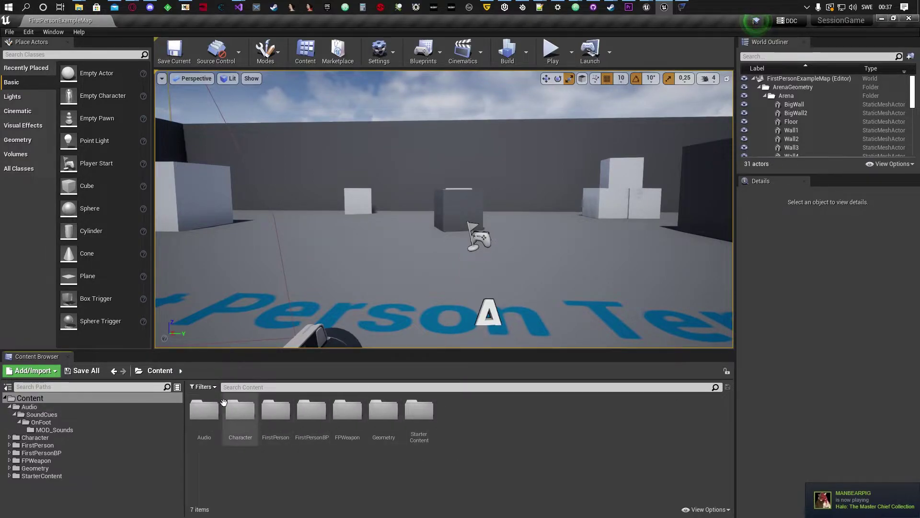
double_click(208, 409)
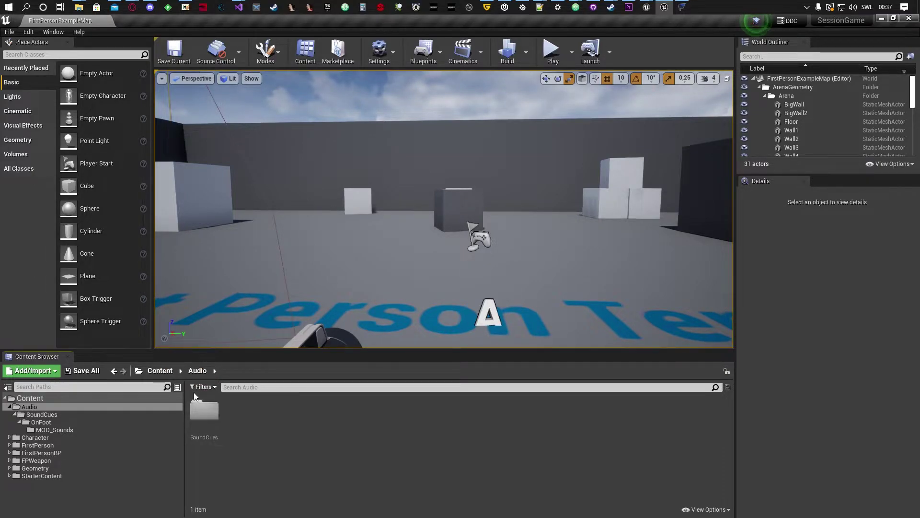
click(163, 373)
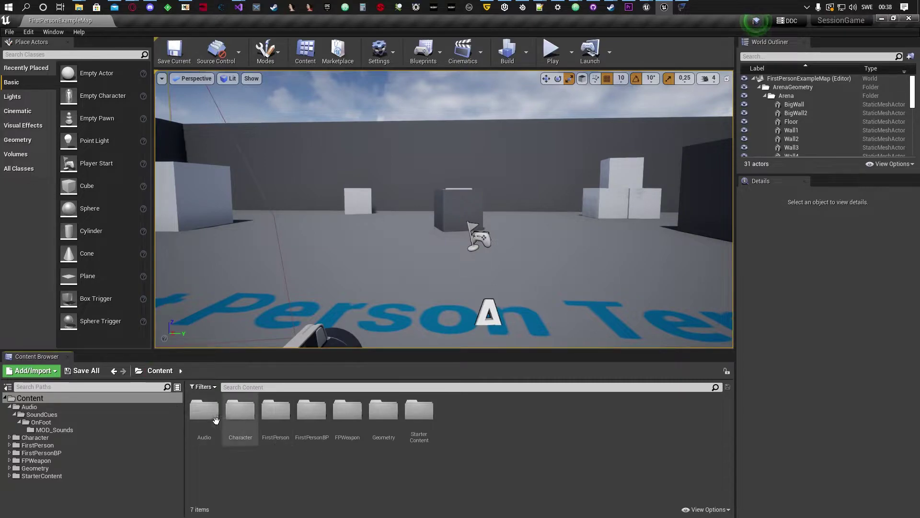
double_click(207, 419)
double_click(203, 412)
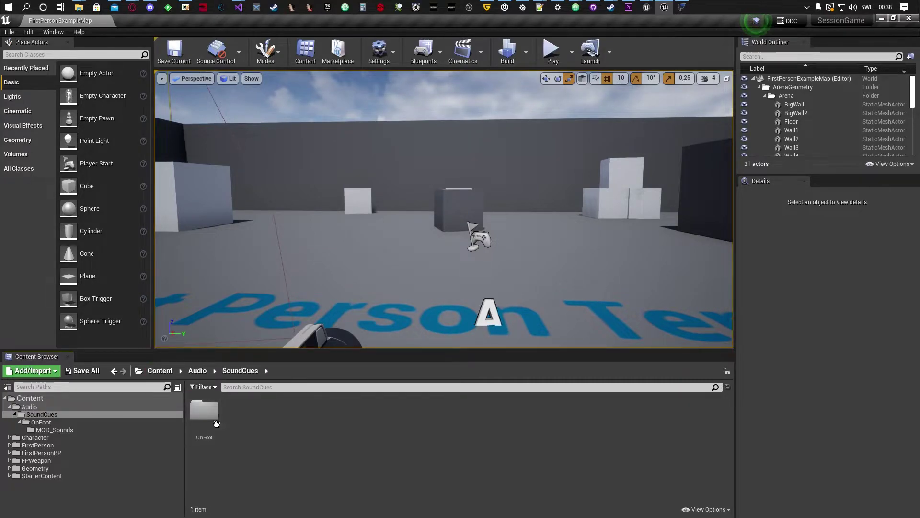
double_click(204, 412)
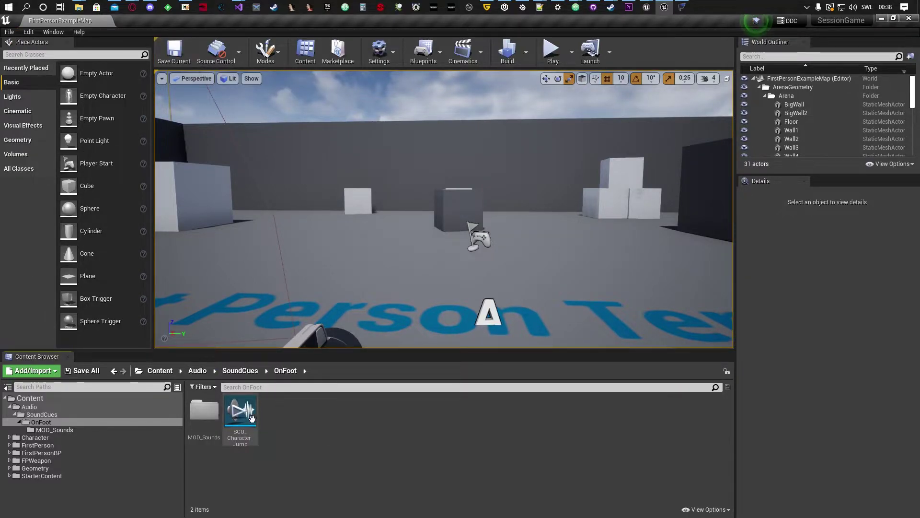
- Set the Volume Multiplier of the SCU_Character_Jump cue to 1,0, save the cue and play it
double_click(239, 434)
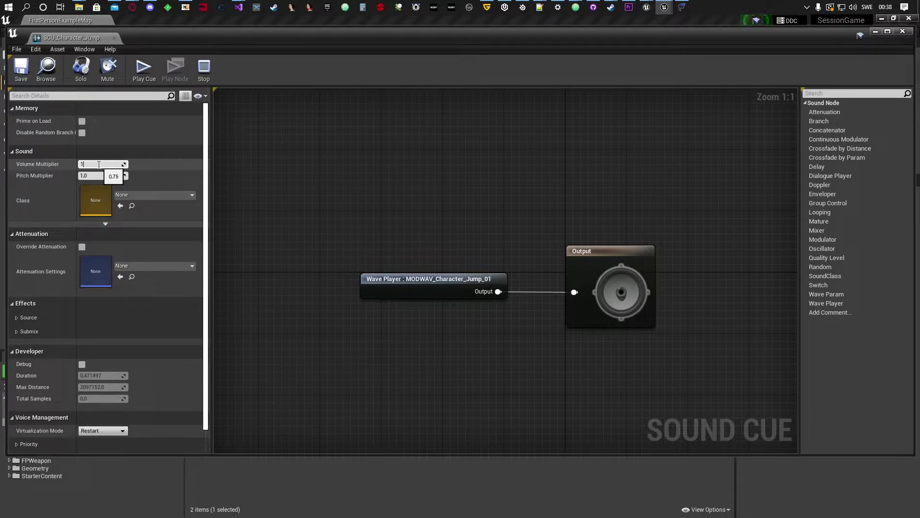
click(21, 67)
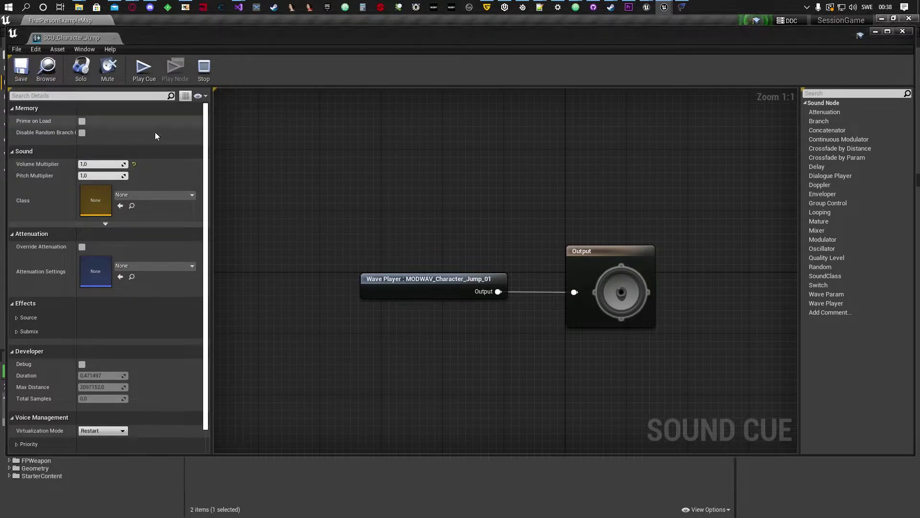
click(151, 67)
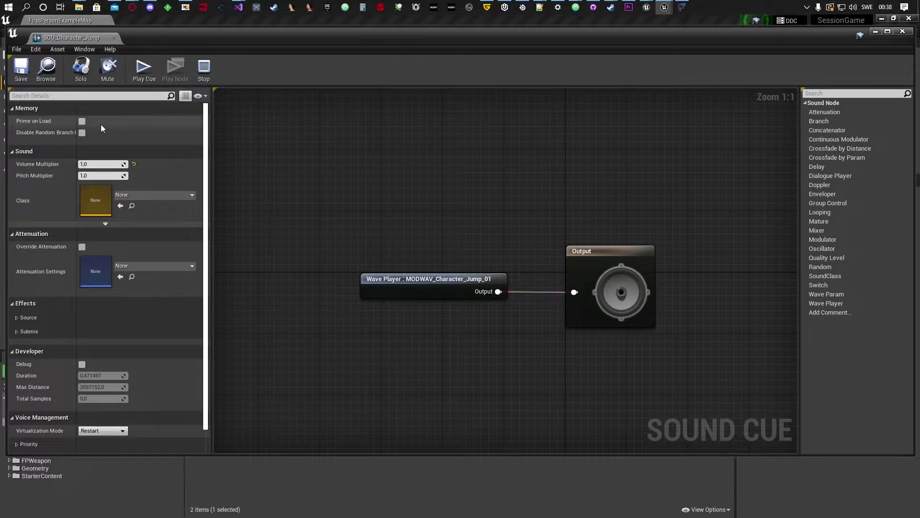
- Try a Volume Multiplier of 0,25 on the cue and play it to compare the loudness
click(92, 164)
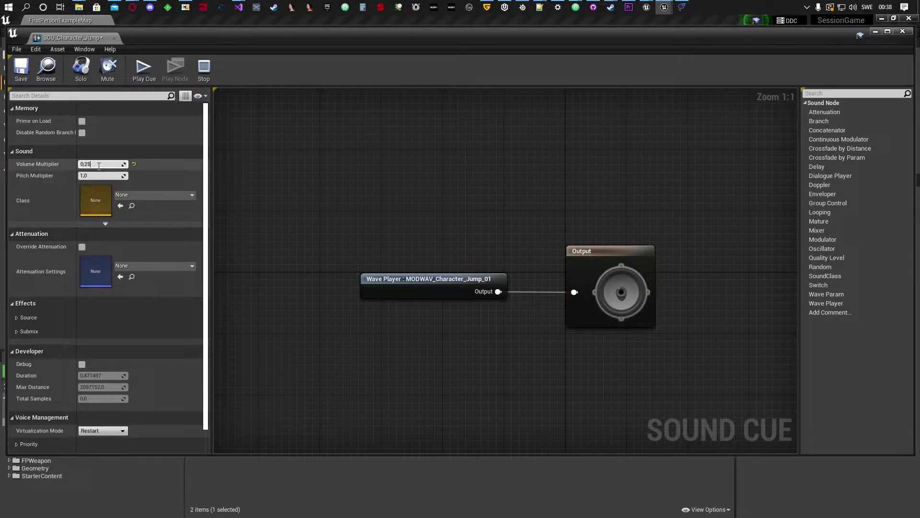
key(Return)
click(154, 72)
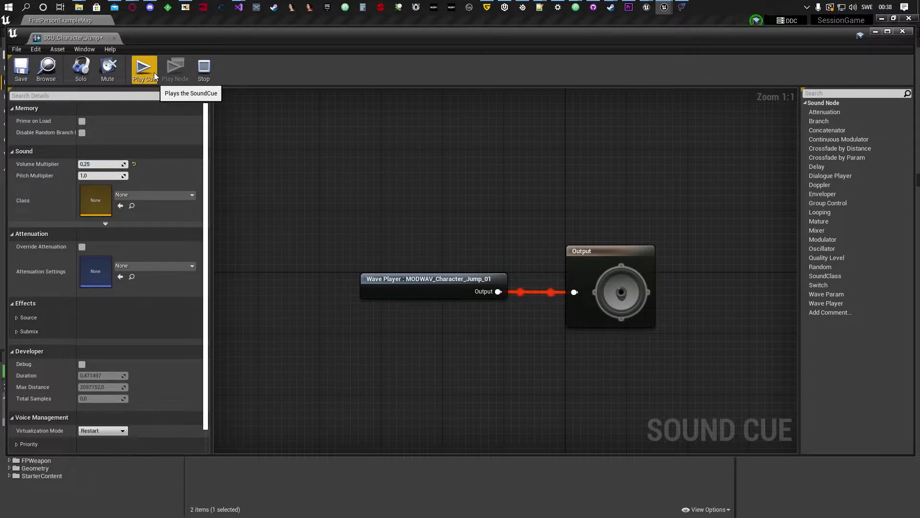
- Set the cue's Volume Multiplier back to 1,0, play it, and save and close the cue
click(94, 164)
click(313, 165)
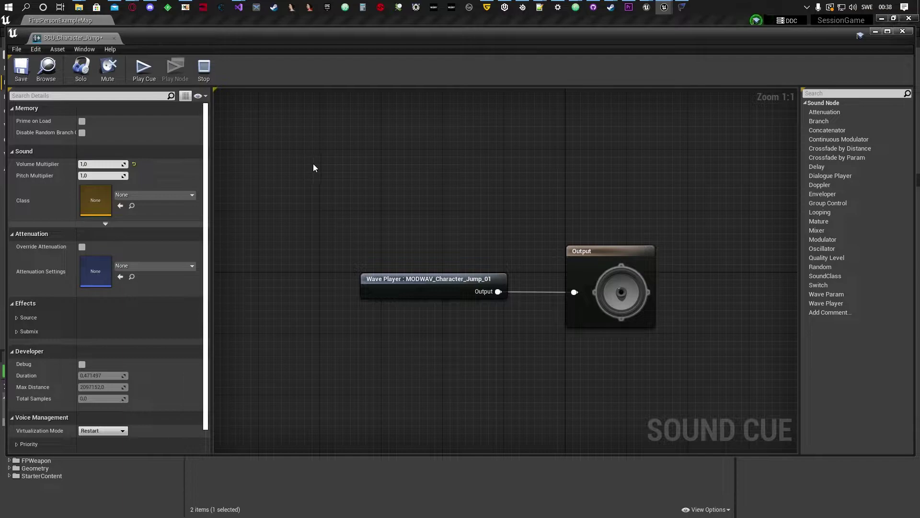
click(155, 70)
key(ctrl+s)
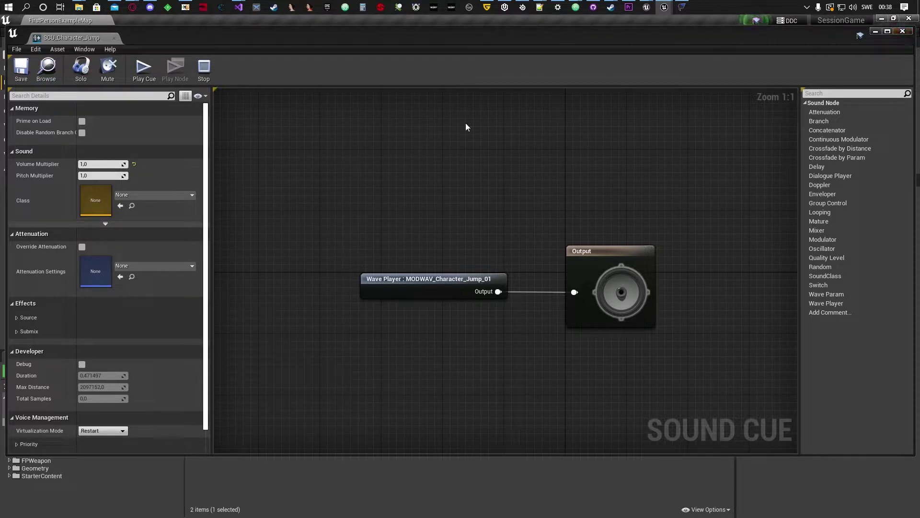
click(902, 31)
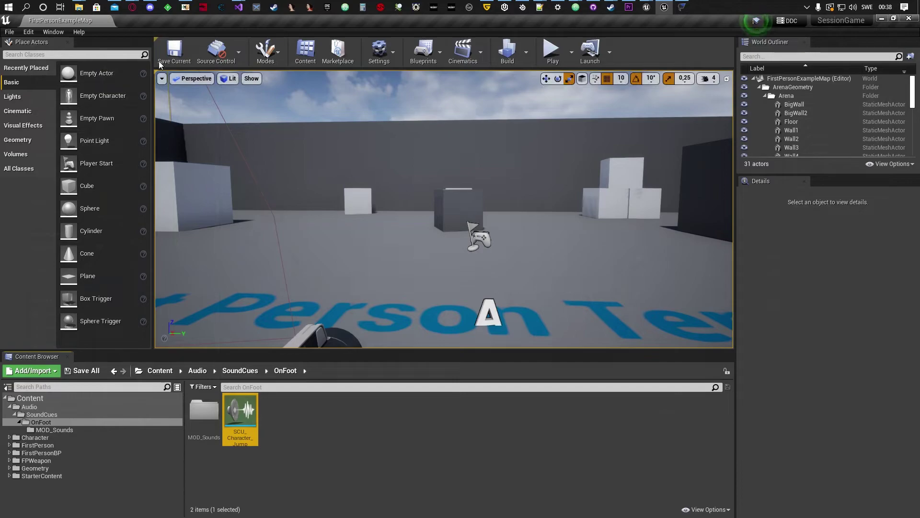
- Cook the project's content for Windows and wait for the cook to finish
click(9, 32)
click(40, 212)
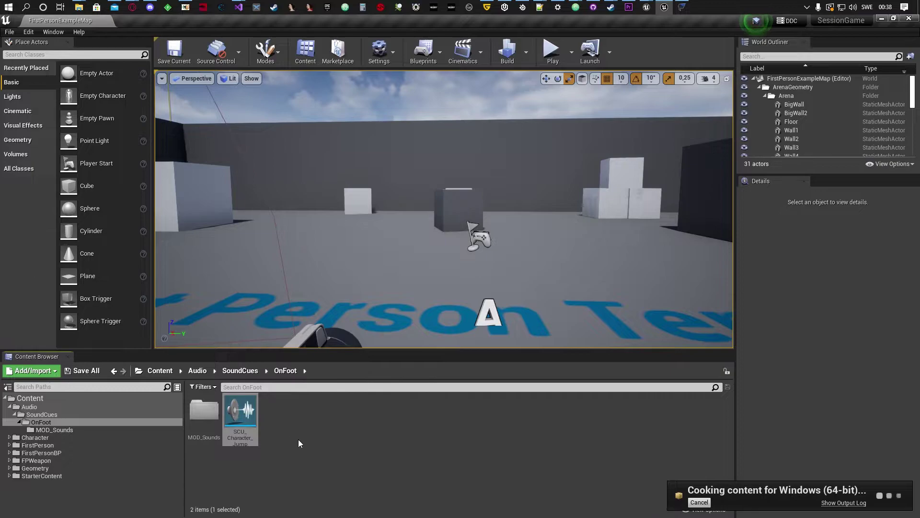
mouse_move(240, 426)
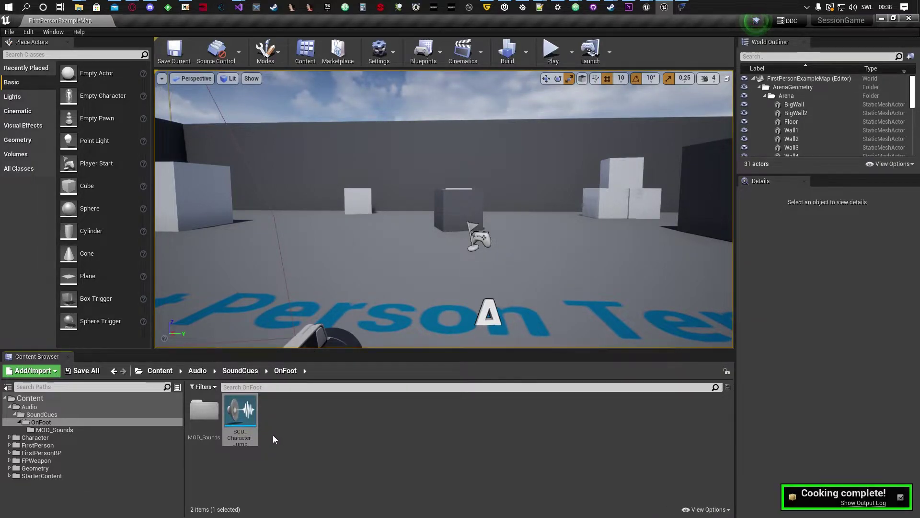
- Minimize Unreal Editor and FModel to switch to the File Explorer windows with the cooked and game Content folders
click(882, 20)
click(807, 27)
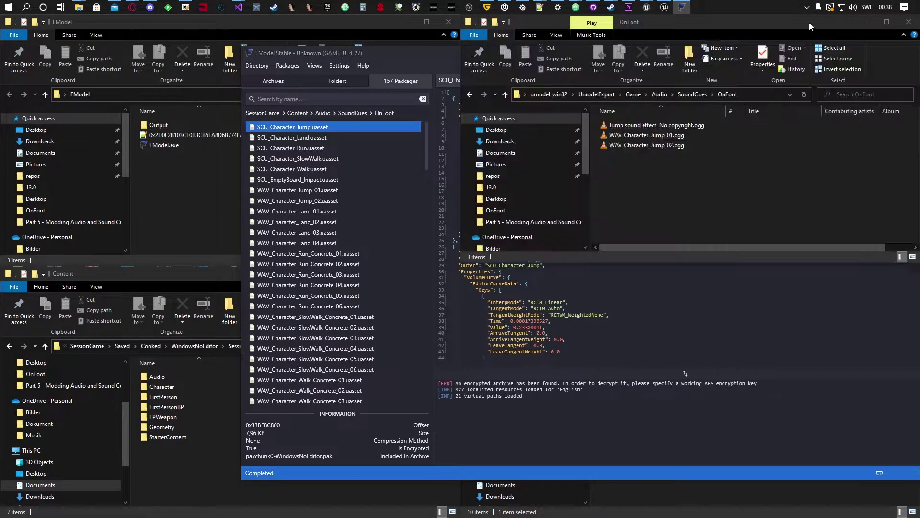
click(451, 56)
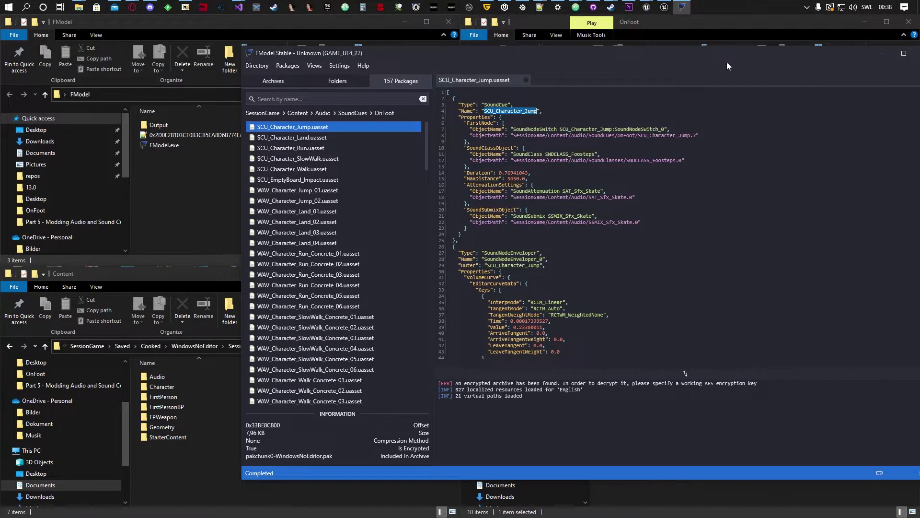
click(881, 53)
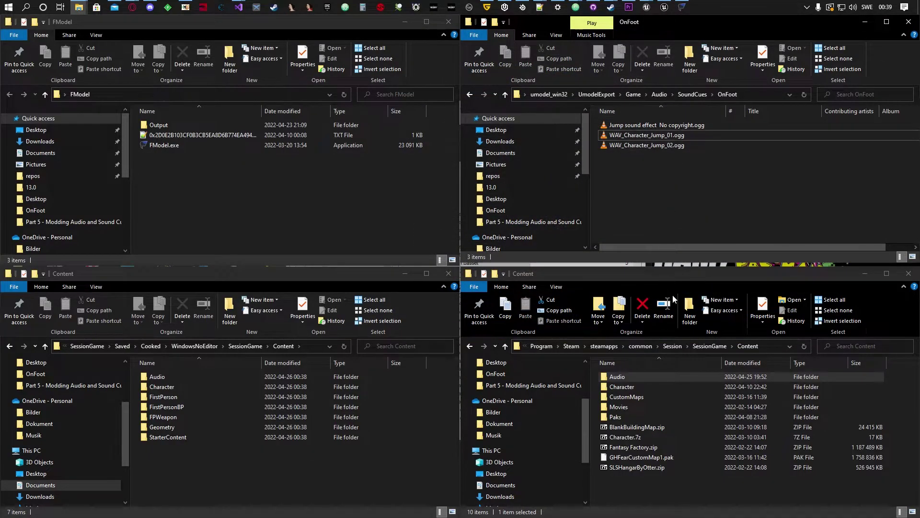
- Replace the Audio folder in Session's game Content folder with the Audio folder from the project's cooked Content
click(154, 376)
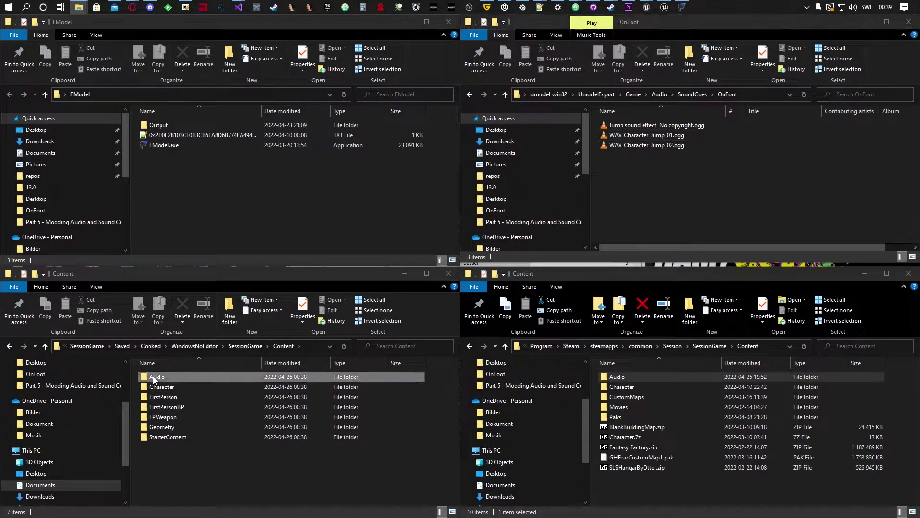
key(ctrl+c)
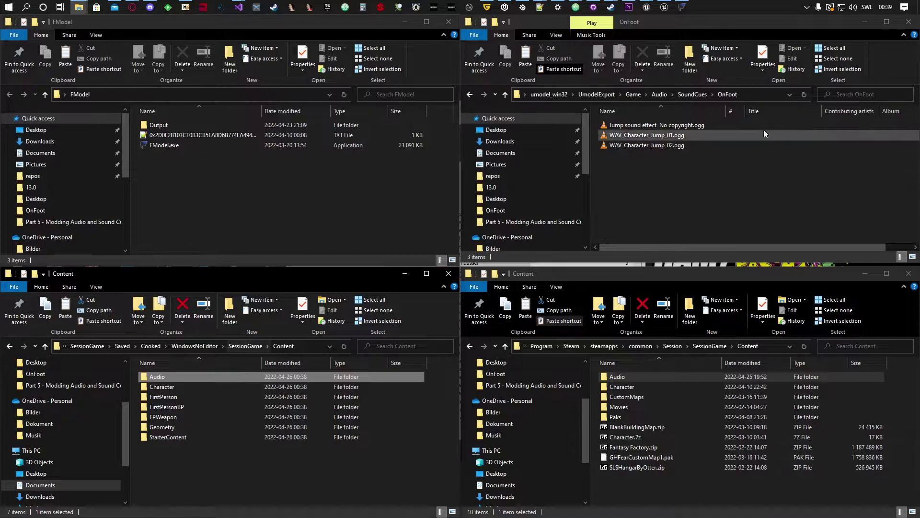
click(623, 377)
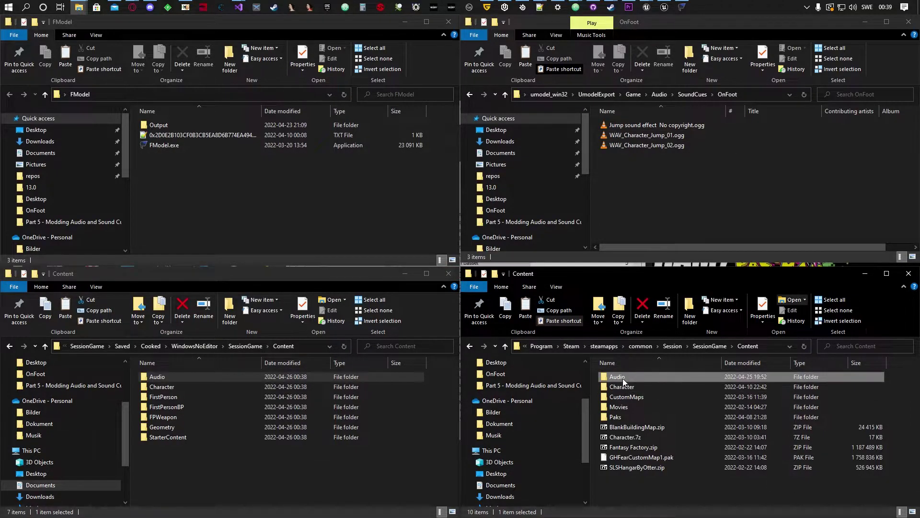
key(Delete)
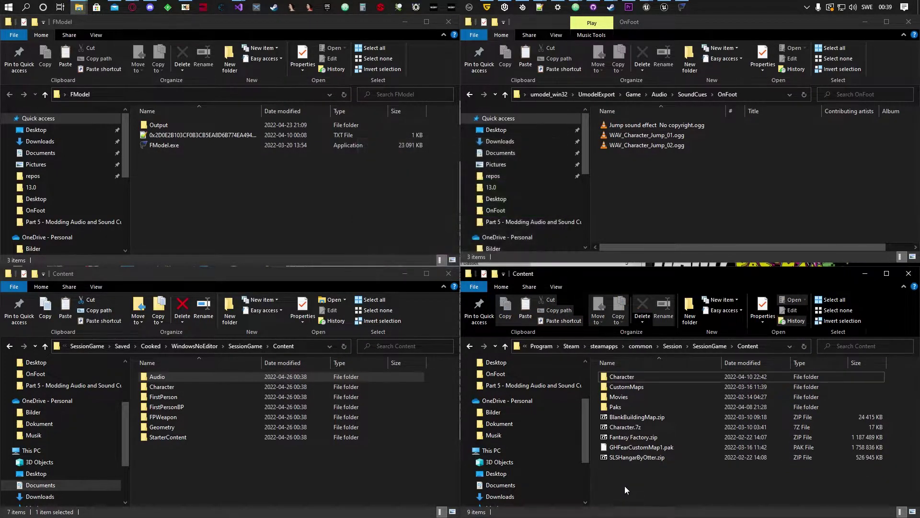
key(ctrl+v)
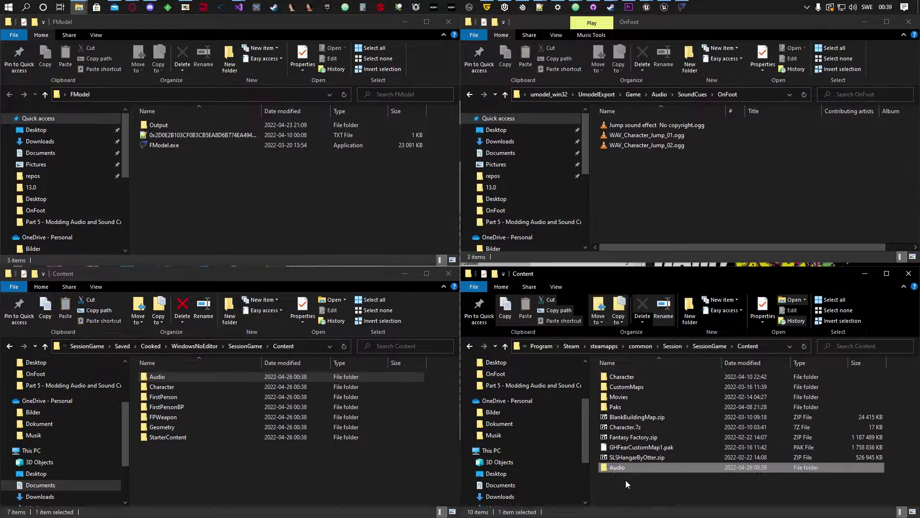
- Check the copied cue and wave files in the game's Audio, SoundCues, OnFoot and MOD_Sounds folders
double_click(621, 376)
double_click(620, 377)
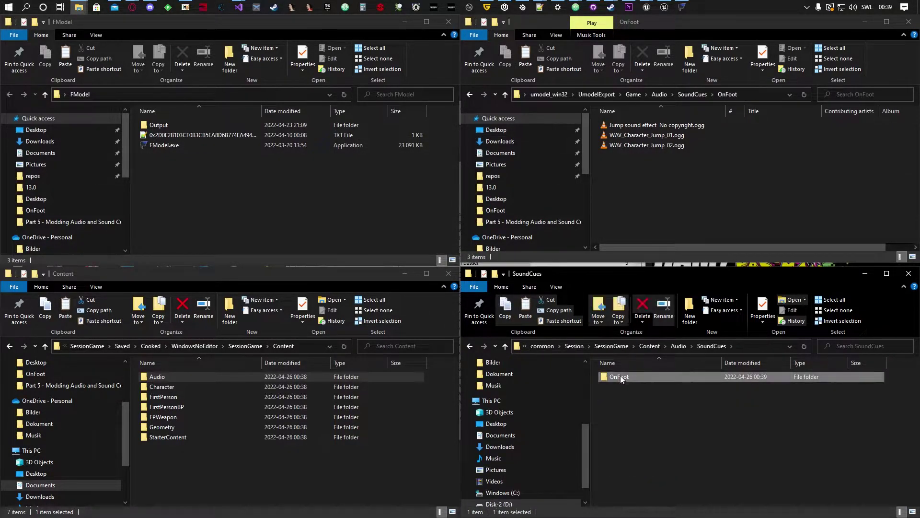
double_click(620, 377)
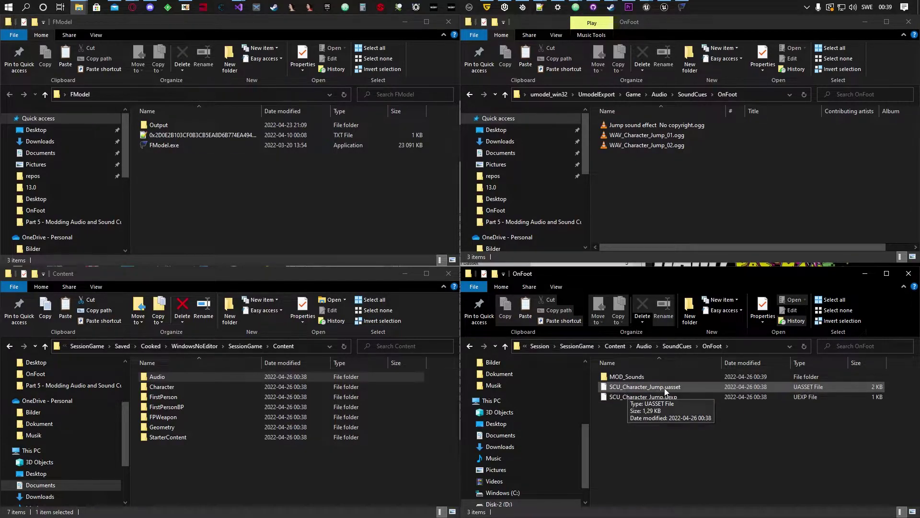
double_click(625, 377)
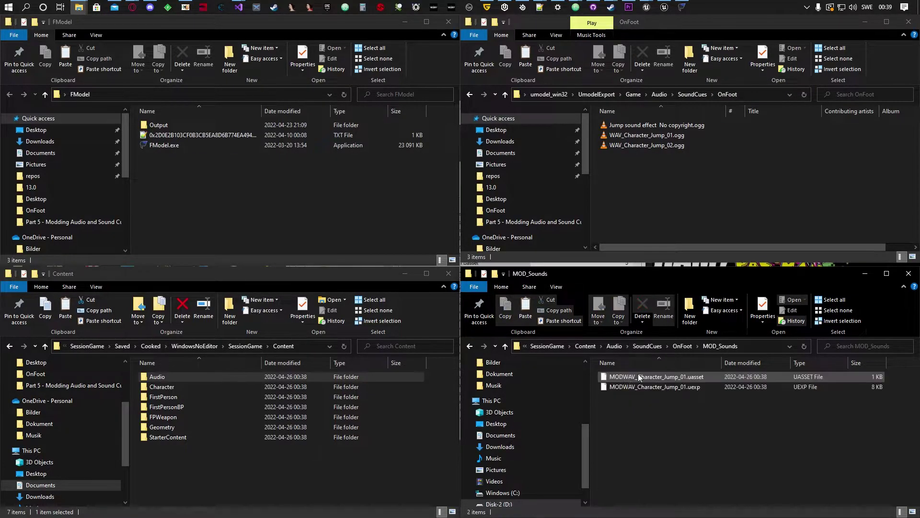
- Launch Session and check the volume levels in the game's audio settings, then resume the game
click(687, 346)
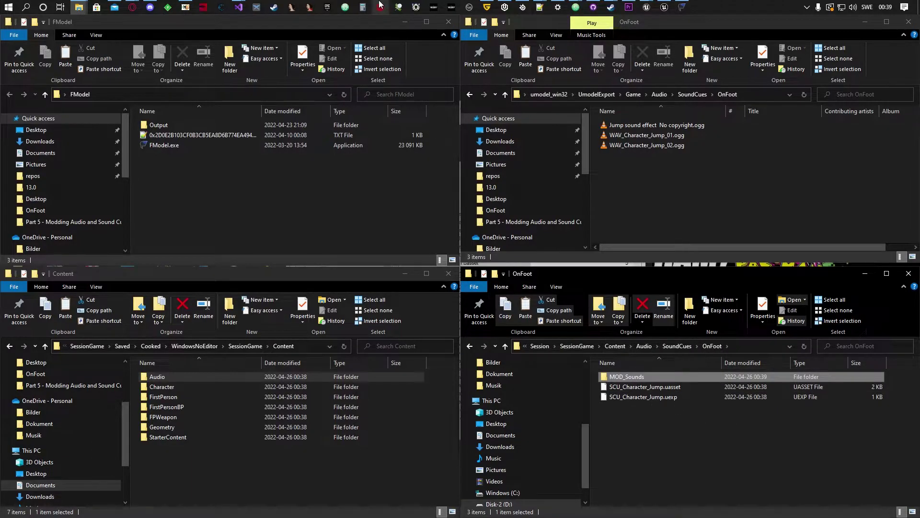
click(380, 6)
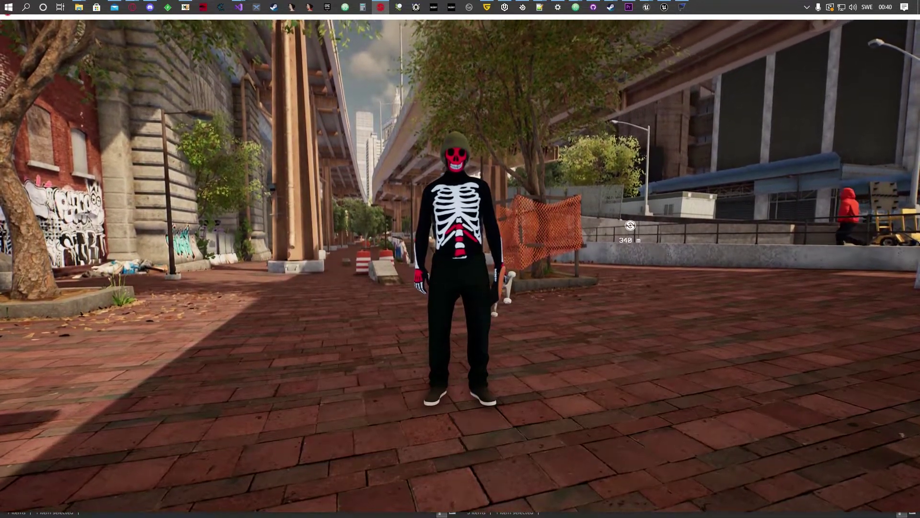
key(Escape)
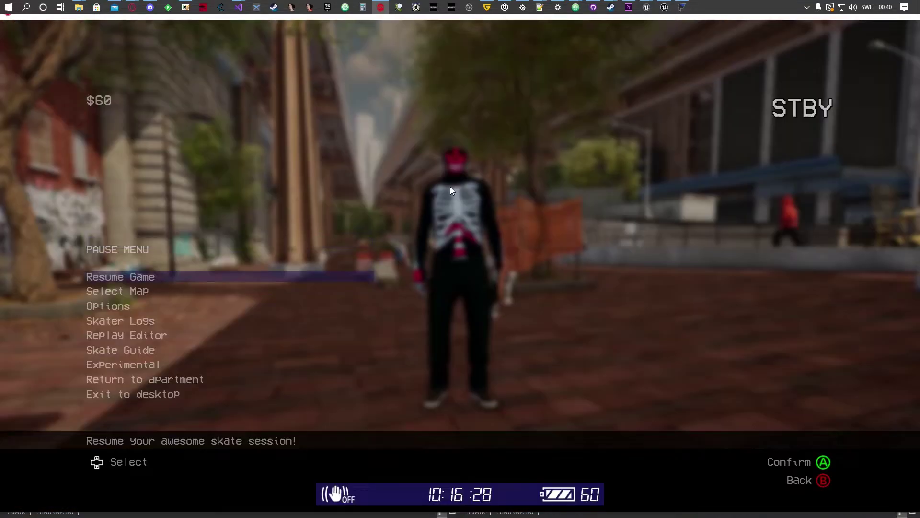
key(Down)
key(Down)
key(Return)
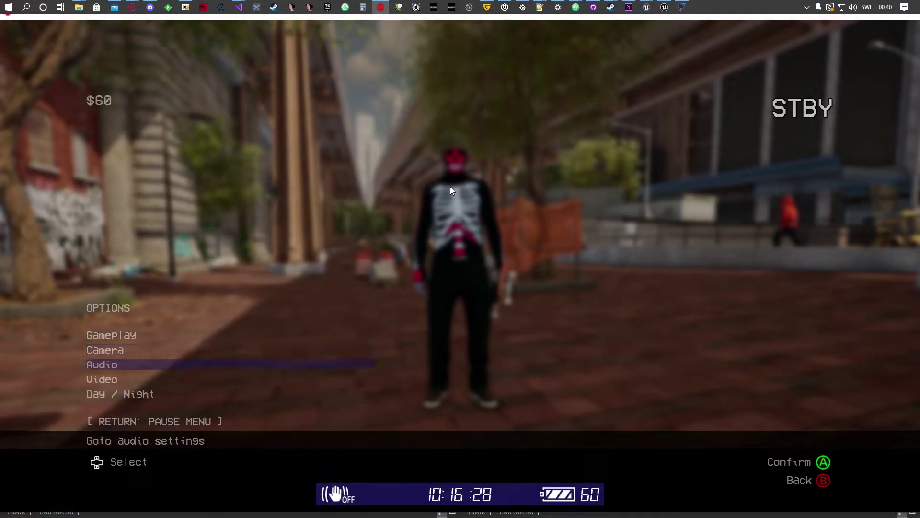
key(Return)
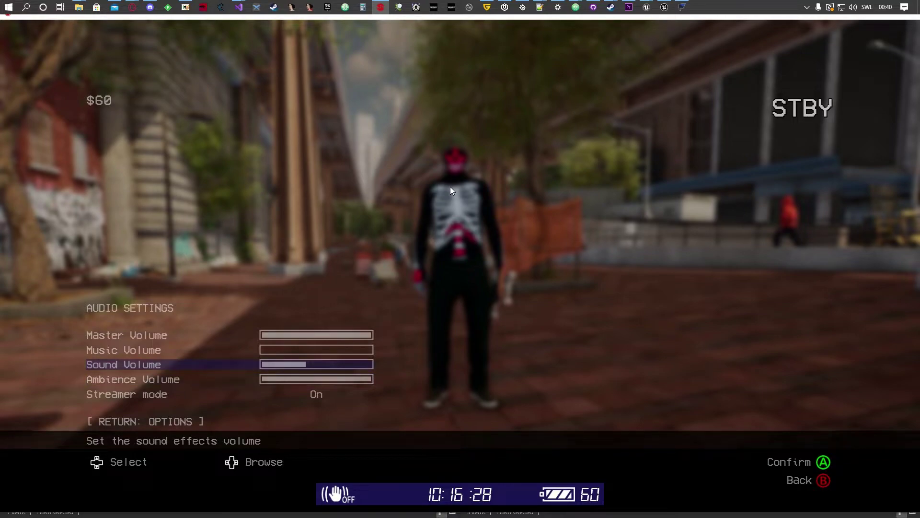
key(Escape)
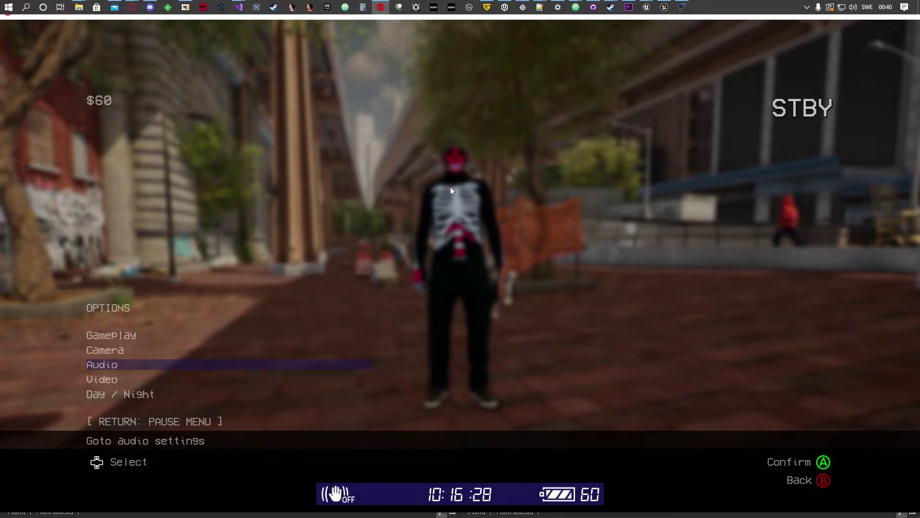
key(Escape)
key(Escape)
- Move the character on foot and jump repeatedly to test the modded jump sound
key(a)
key(w)
key(space)
key(space)
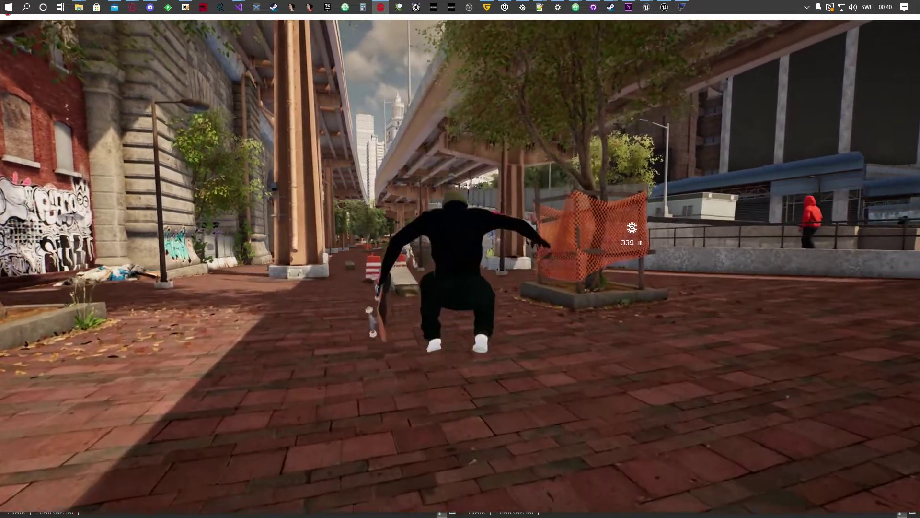
key(s)
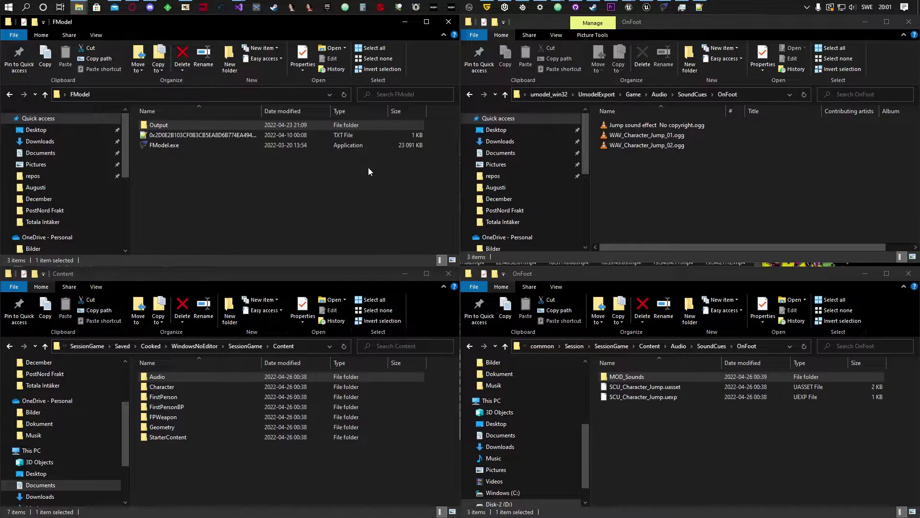
- Switch to FModel and view the sound class assets in the Audio/SoundClasses folder
click(664, 7)
drag(482, 94, 381, 61)
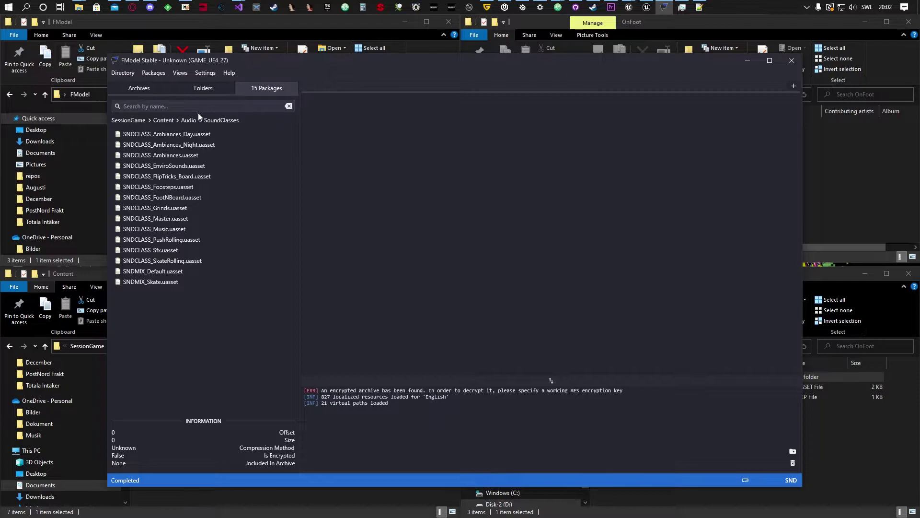
click(188, 120)
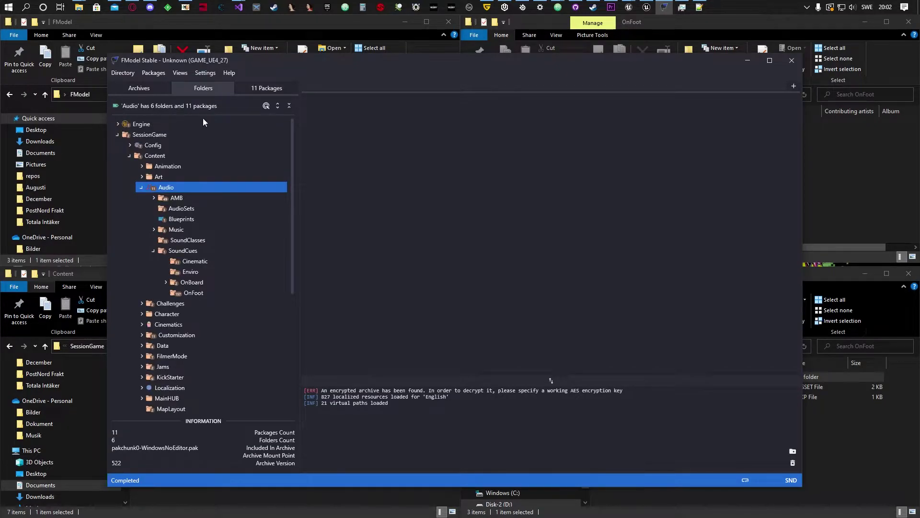
click(183, 241)
double_click(182, 241)
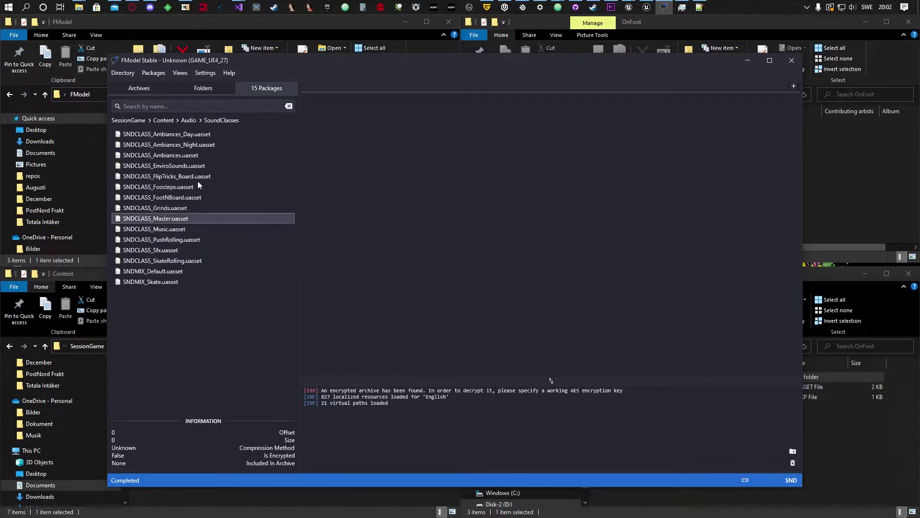
- Open SCU_Character_Jump.uasset from the Audio/SoundCues/OnFoot folder to view its properties
click(188, 120)
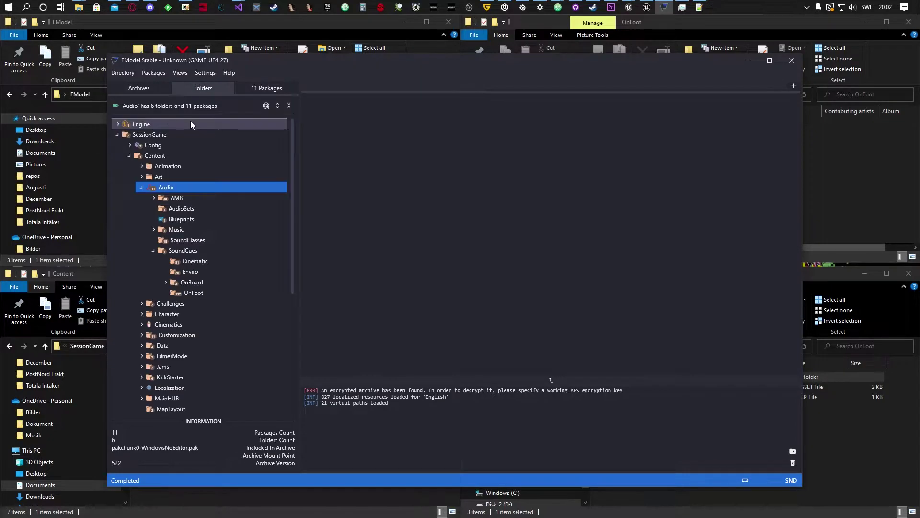
double_click(194, 294)
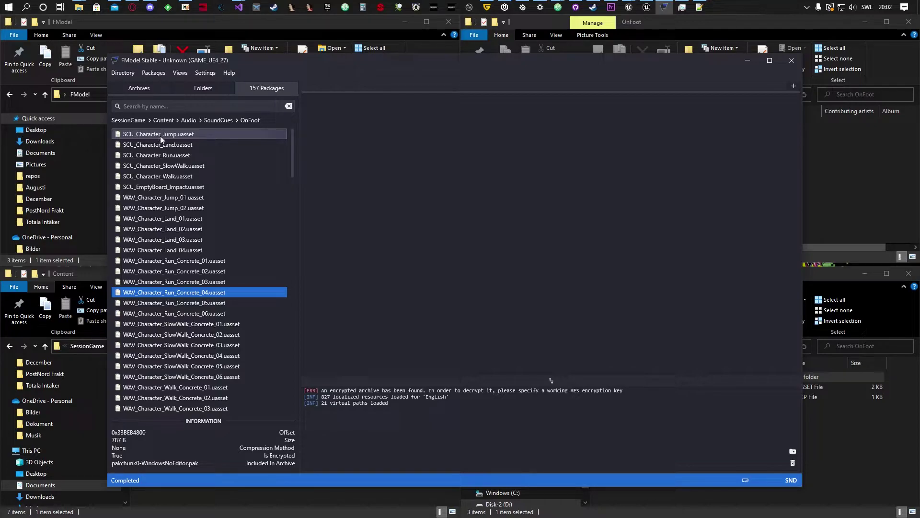
click(160, 135)
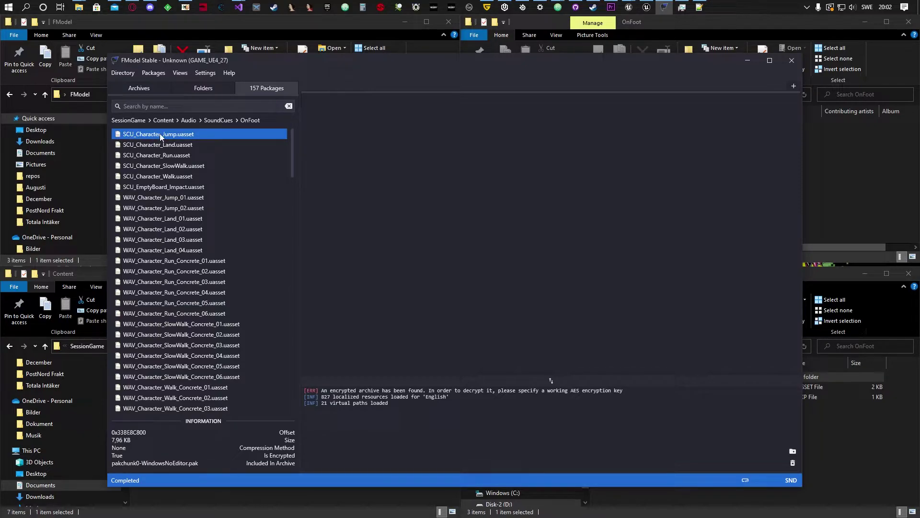
double_click(160, 133)
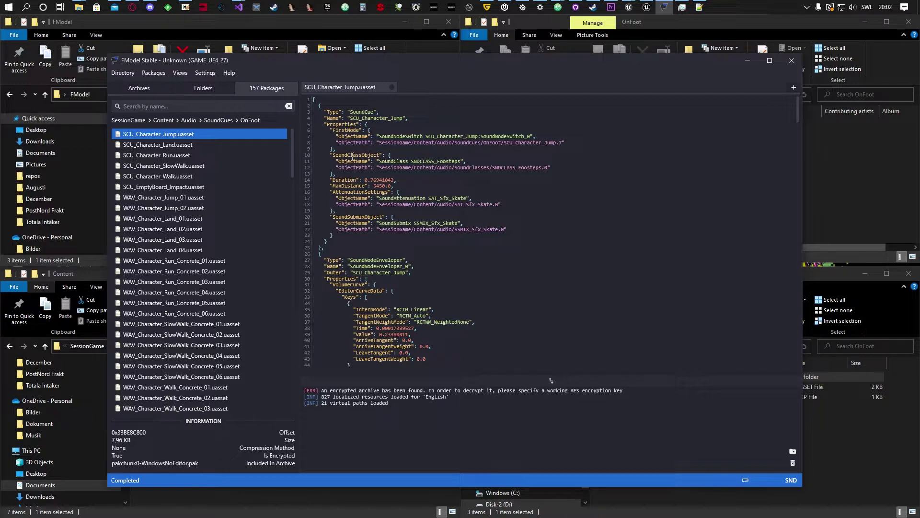
- Find the SoundClassObject entry of the jump cue and open the referenced SNDCLASS_Foosteps asset
drag(333, 156, 379, 156)
click(447, 159)
double_click(385, 161)
double_click(414, 162)
click(450, 161)
click(487, 168)
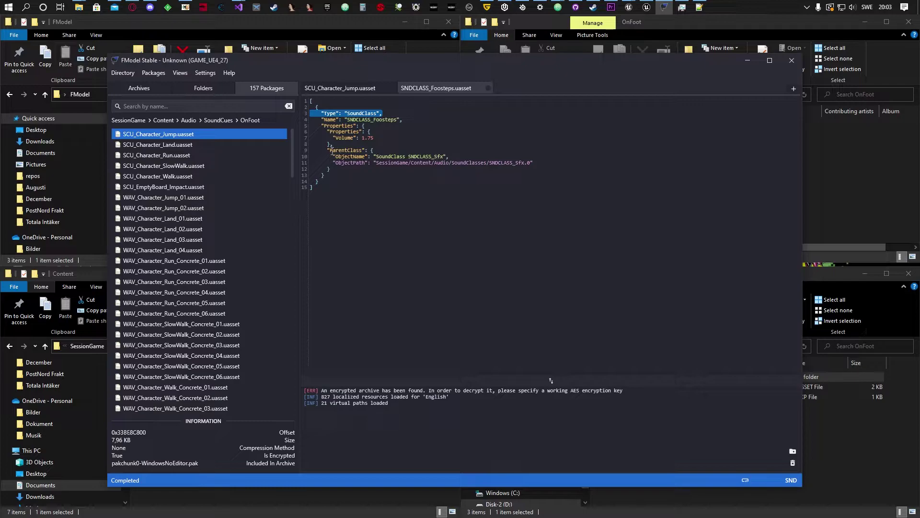
- Examine the name and ParentClass of SNDCLASS_Foosteps and open its parent, SNDCLASS_Sfx
drag(330, 150, 363, 150)
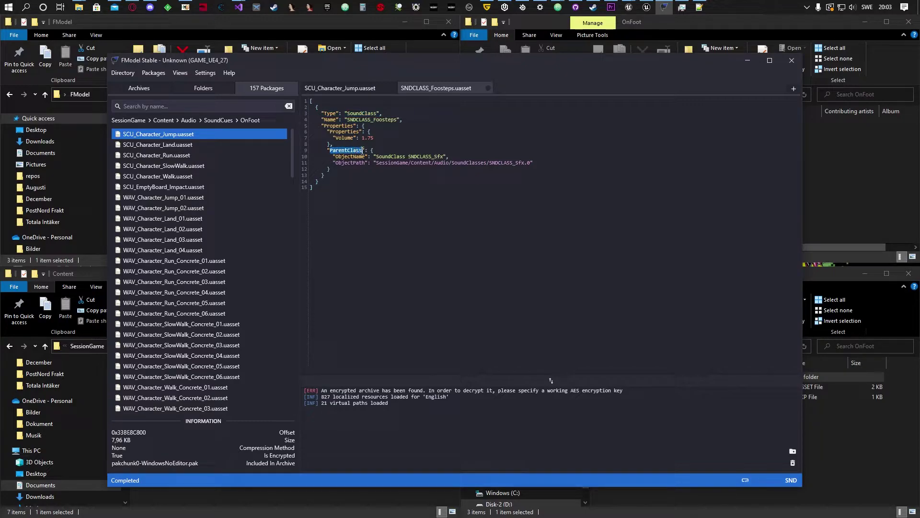
click(371, 215)
drag(317, 106, 384, 120)
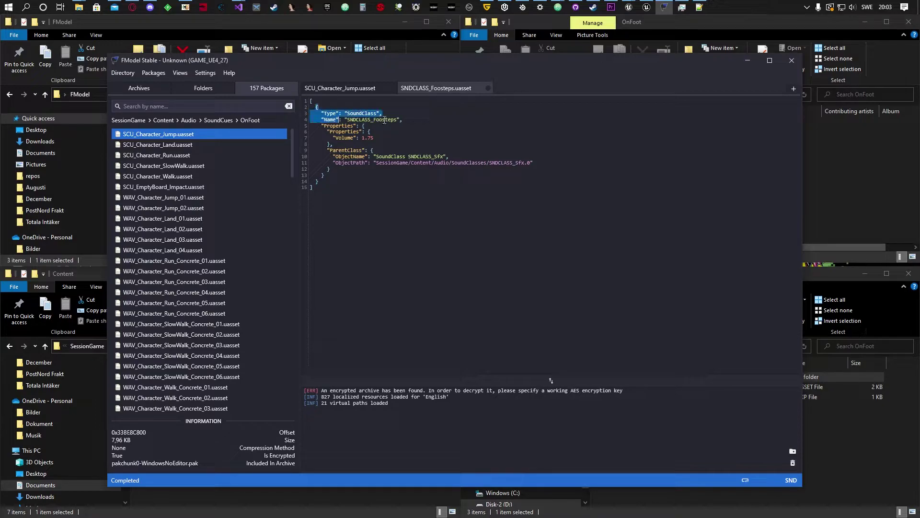
double_click(371, 120)
click(362, 153)
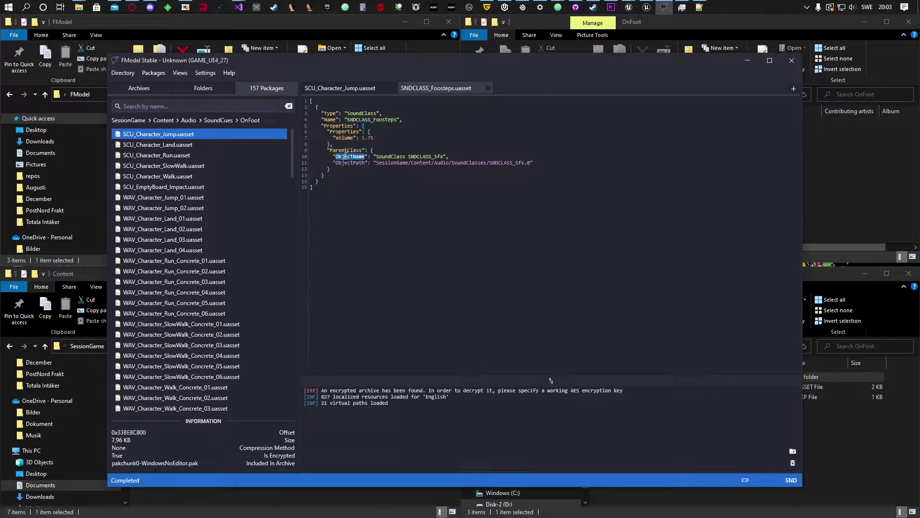
double_click(333, 151)
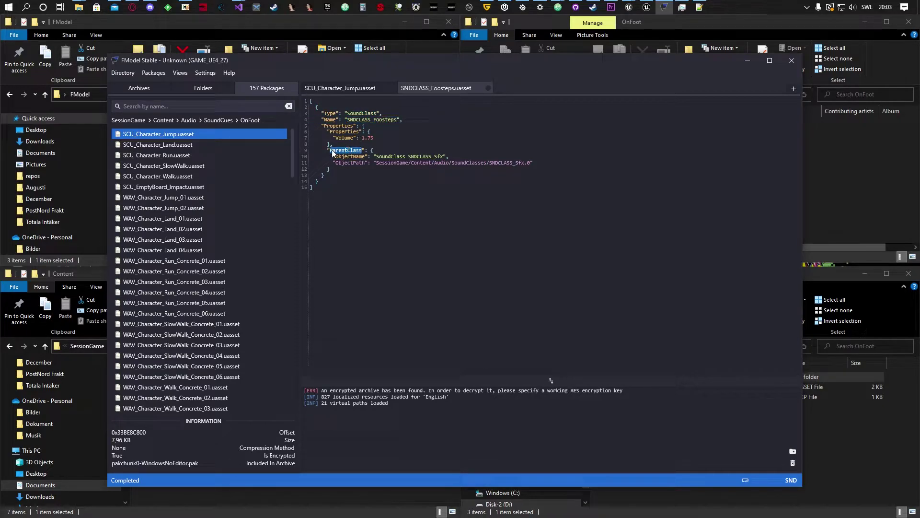
double_click(418, 157)
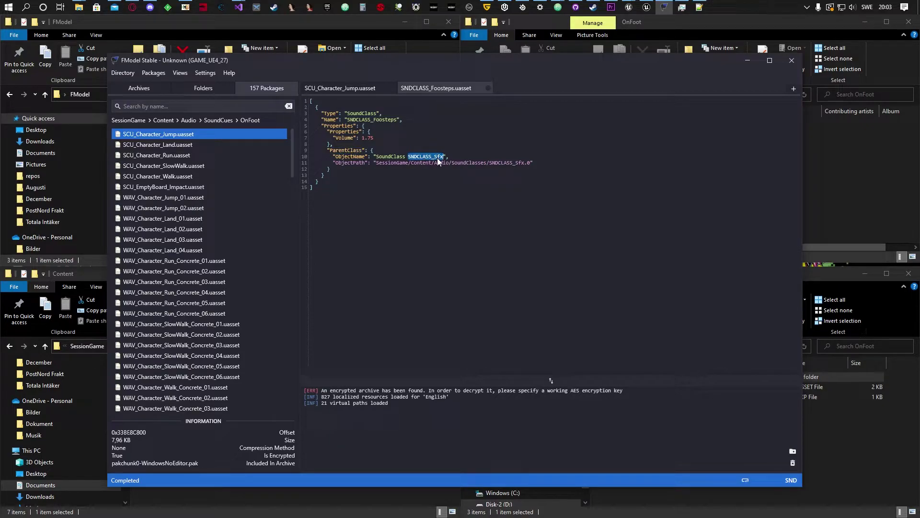
click(485, 163)
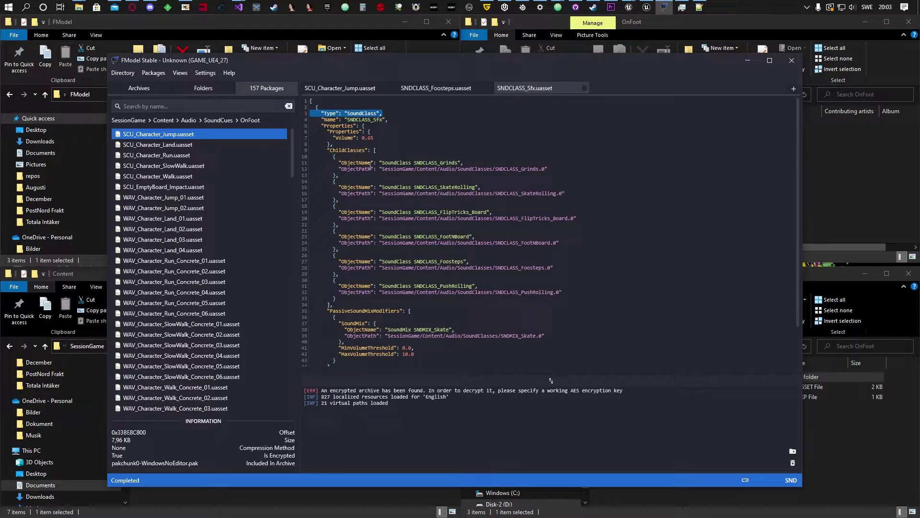
- Review the child classes, sound mix modifiers and parent of SNDCLASS_Sfx, and open its parent, SNDCLASS_Master
scroll(364, 158, down, 2)
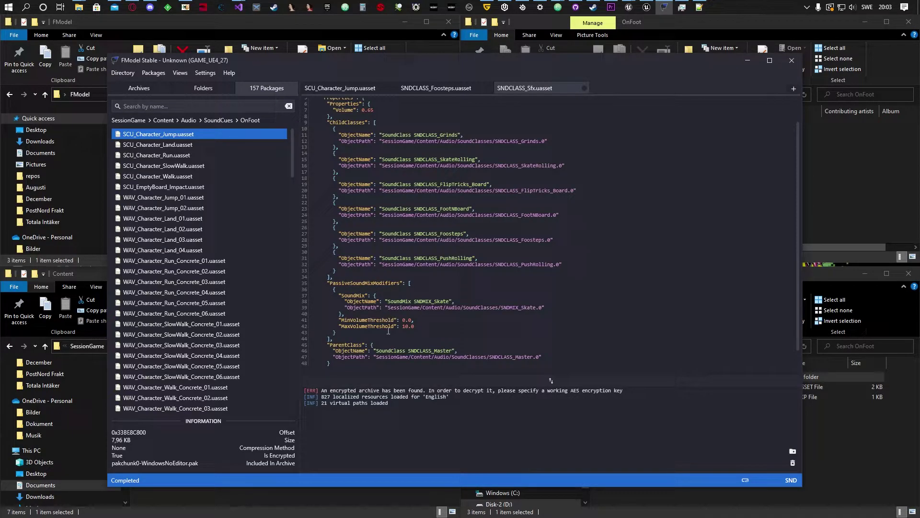
scroll(361, 345, down, 1)
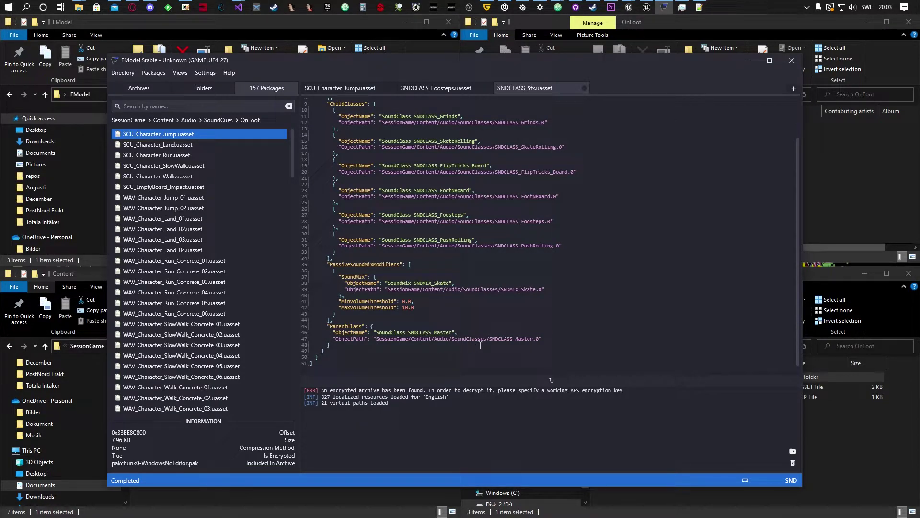
scroll(480, 345, up, 3)
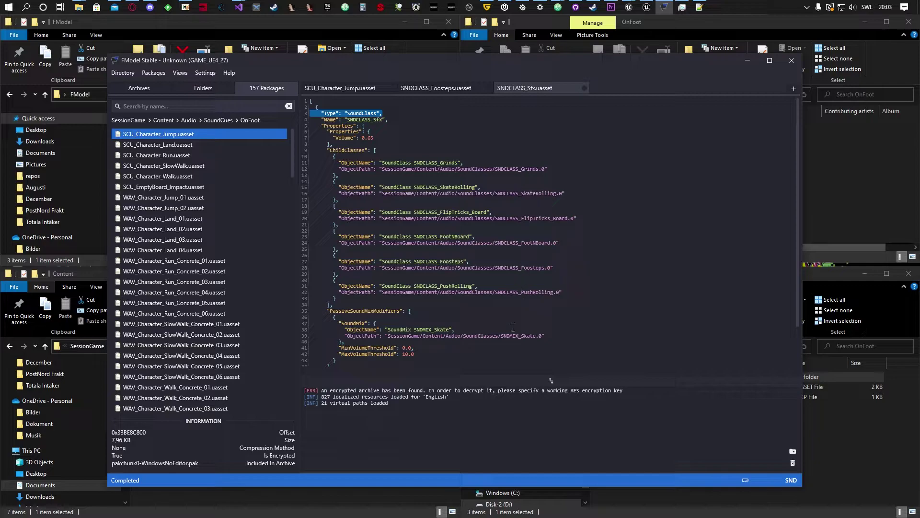
scroll(512, 328, down, 3)
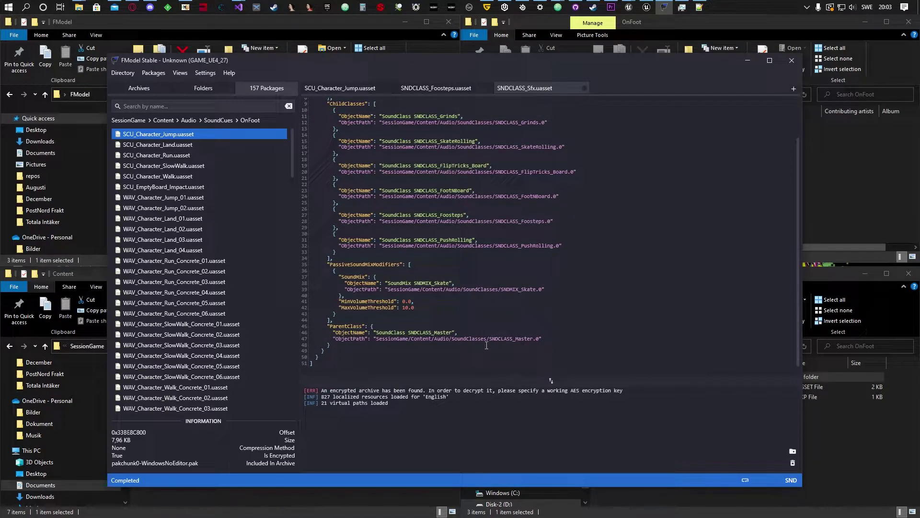
scroll(516, 345, up, 3)
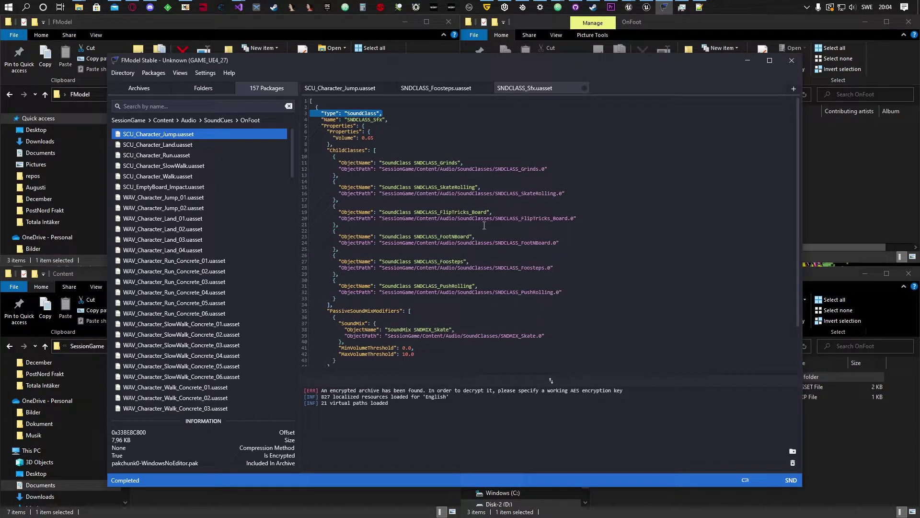
scroll(496, 261, down, 3)
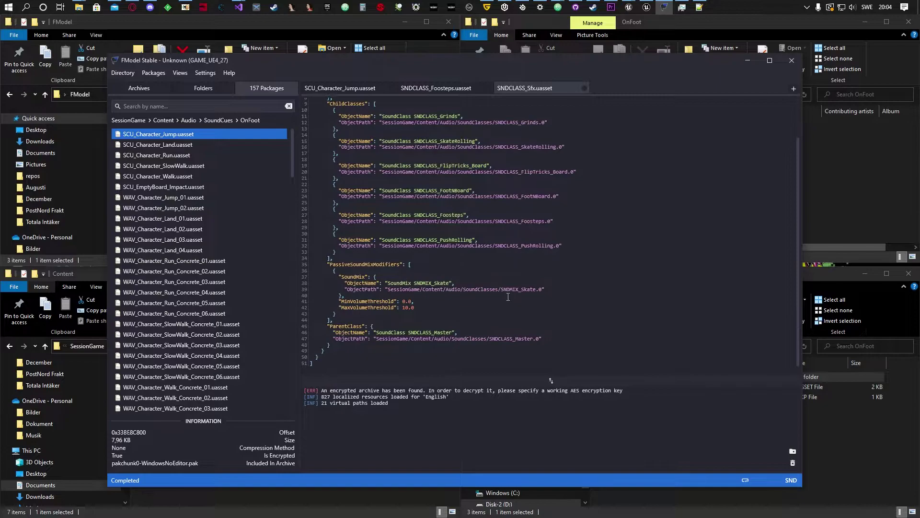
ctrl+click(495, 339)
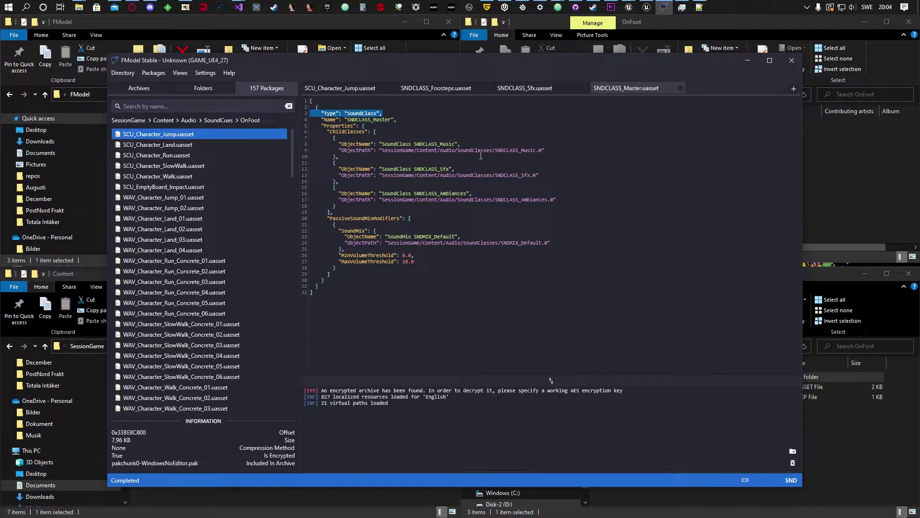
- Go back through SNDCLASS_Sfx and SNDCLASS_Foosteps to SCU_Character_Jump and review the cue's properties and nodes
click(538, 88)
click(450, 87)
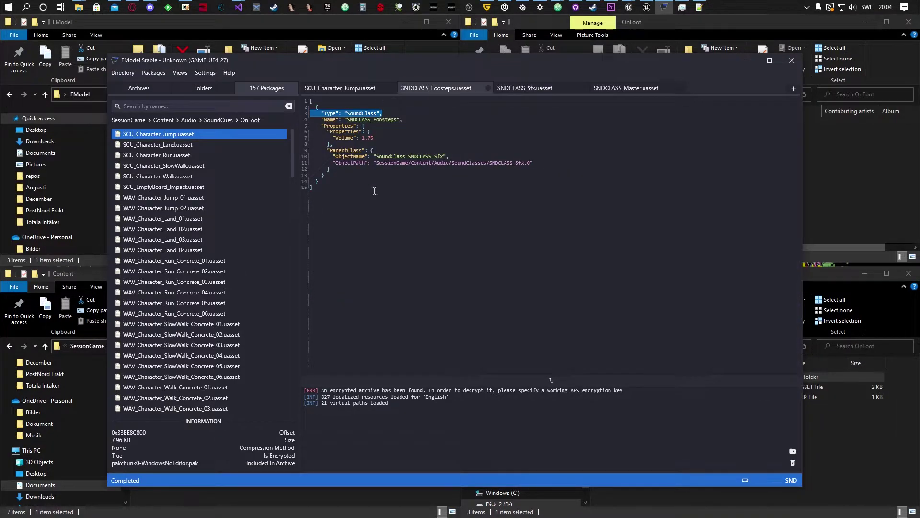
click(360, 90)
scroll(448, 250, down, 15)
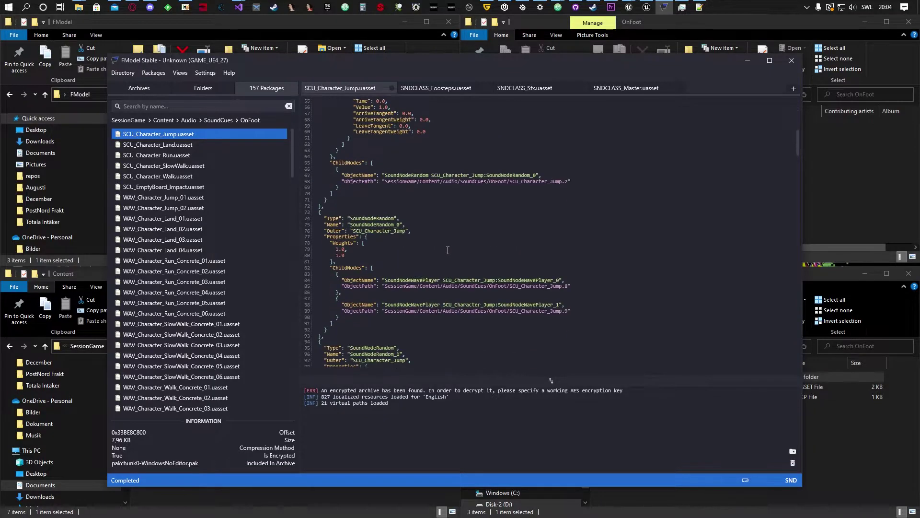
scroll(447, 250, up, 15)
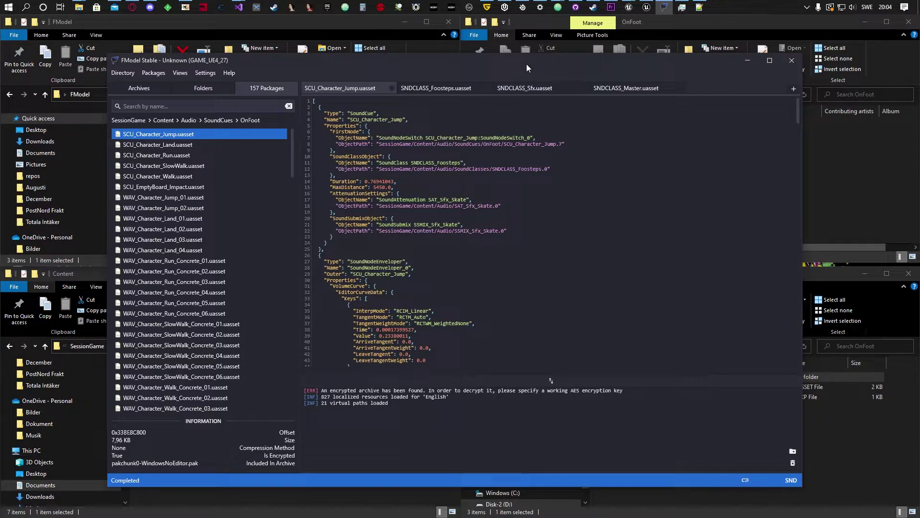
- Snap the FModel window to the right half of the screen and switch to Unreal Editor
drag(527, 59, 527, 91)
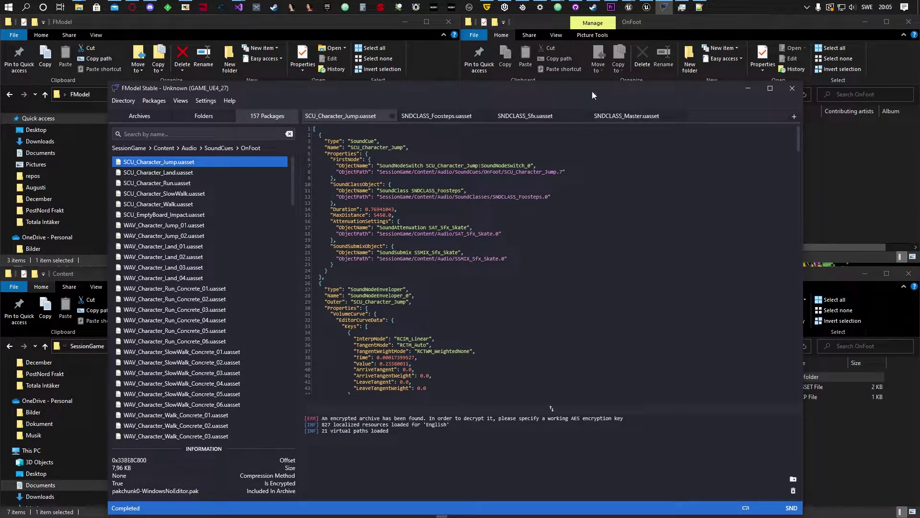
key(super+Right)
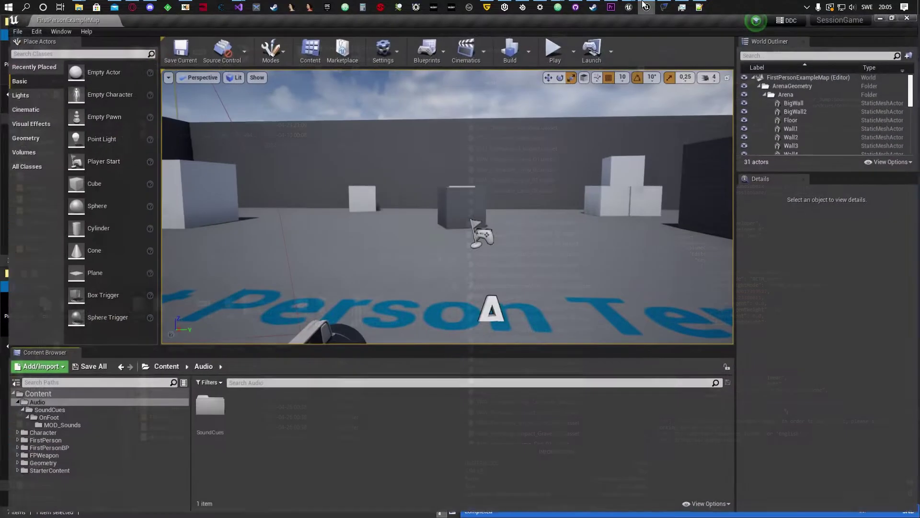
click(647, 7)
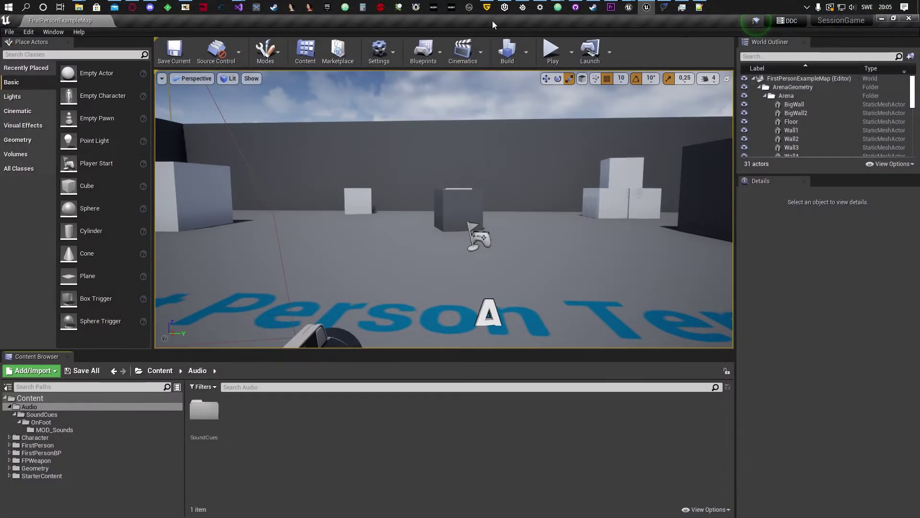
- Snap the Unreal Editor window to the left half of the screen, and list the original Audio/SoundClasses packages in FModel
drag(497, 21, 2, 200)
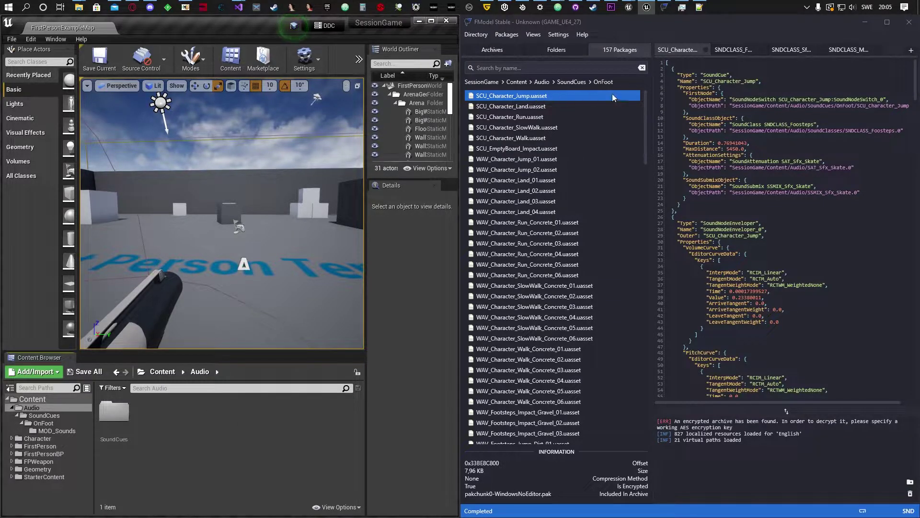
click(733, 49)
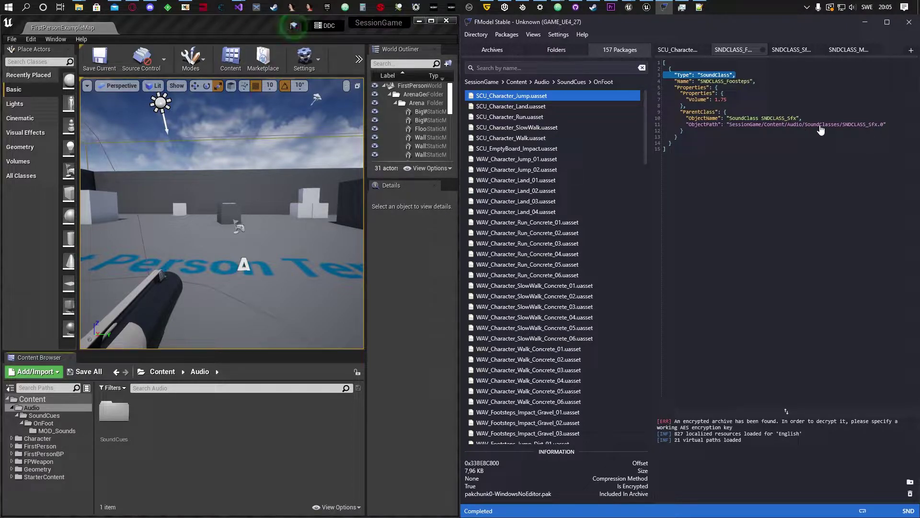
click(537, 82)
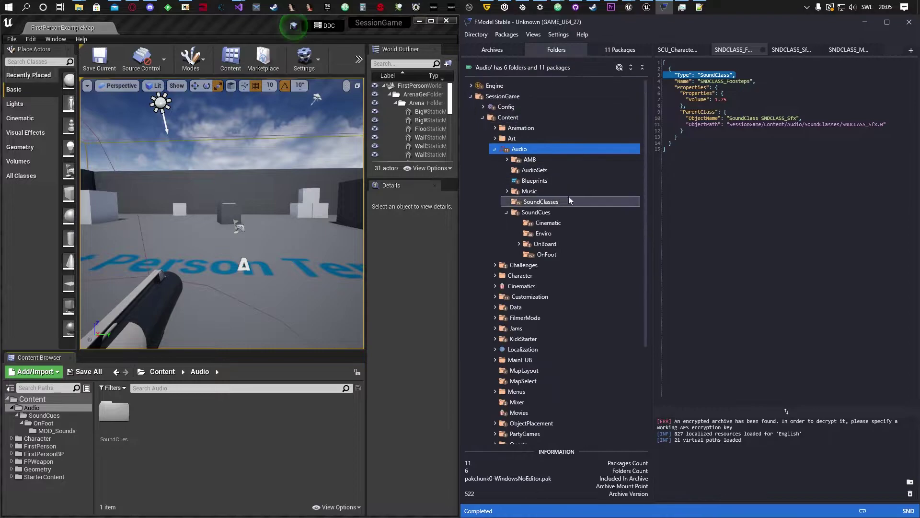
double_click(538, 202)
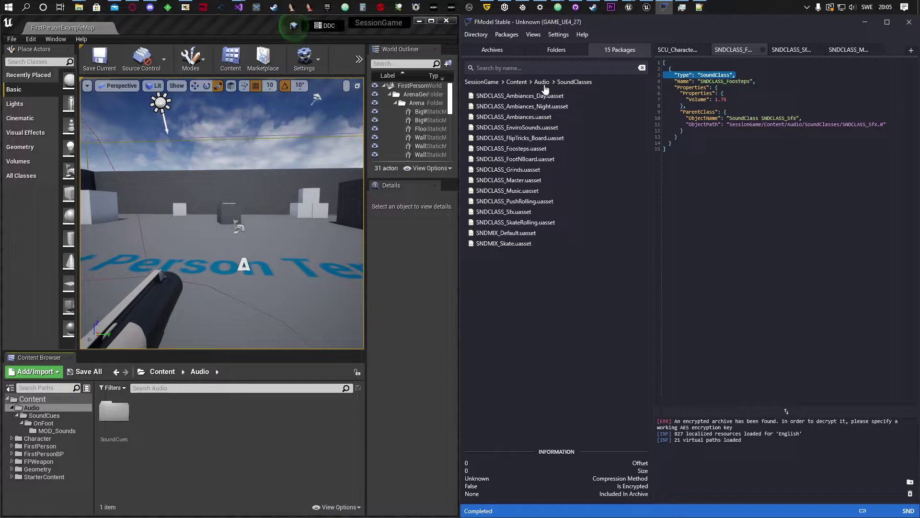
- Create a SoundClasses folder inside the Unreal project's Audio folder and open it
right_click(141, 434)
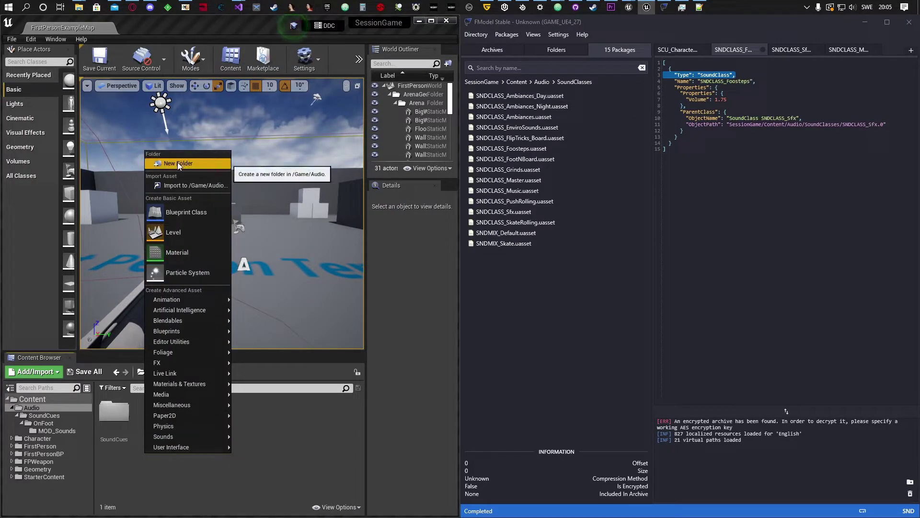
click(177, 163)
text(SoundClasses)
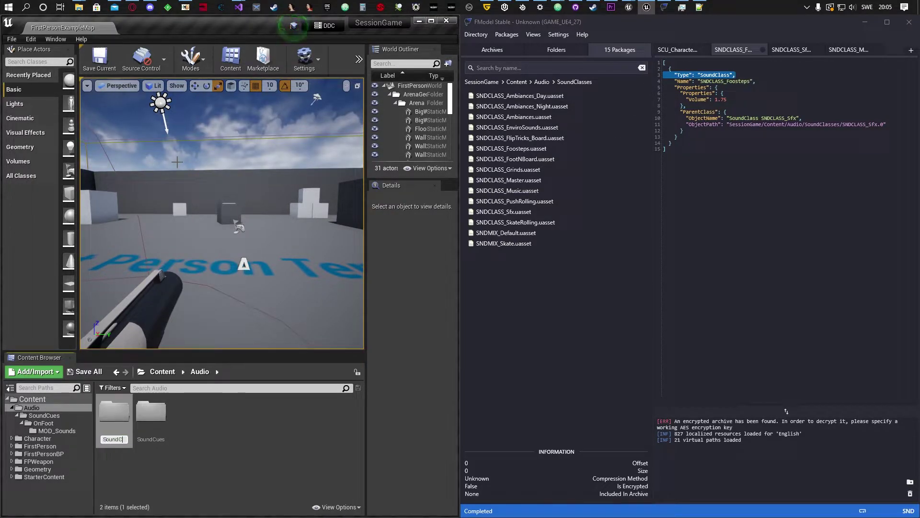
key(Return)
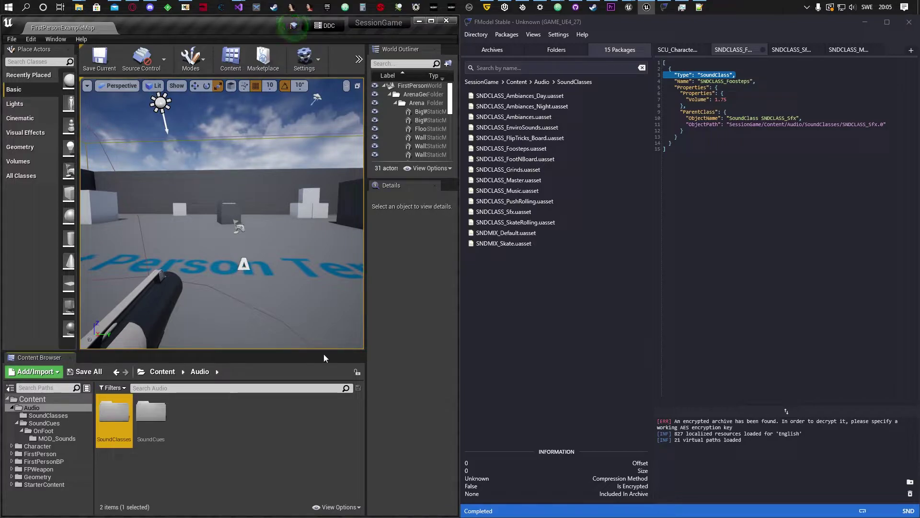
double_click(115, 415)
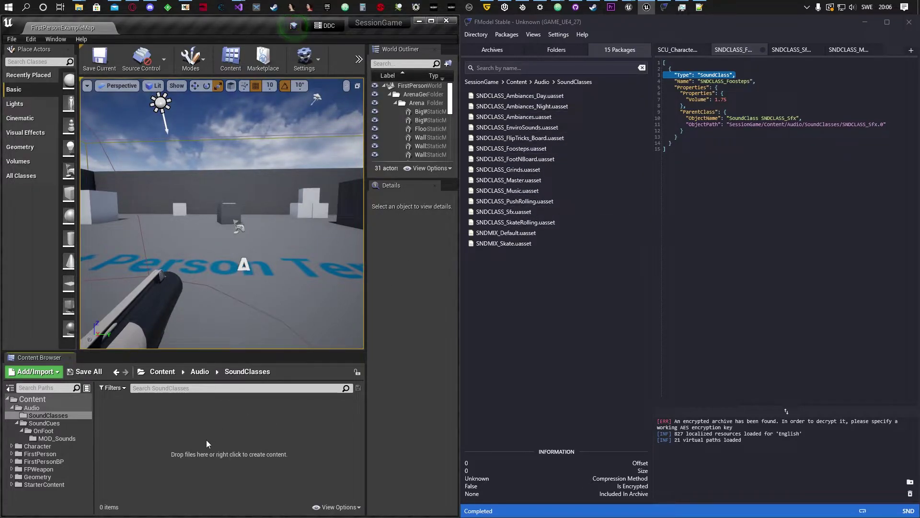
- Create a Sound Class named SNDCLASS_Ambiances_Day in the SoundClasses folder and save it
right_click(141, 443)
click(128, 433)
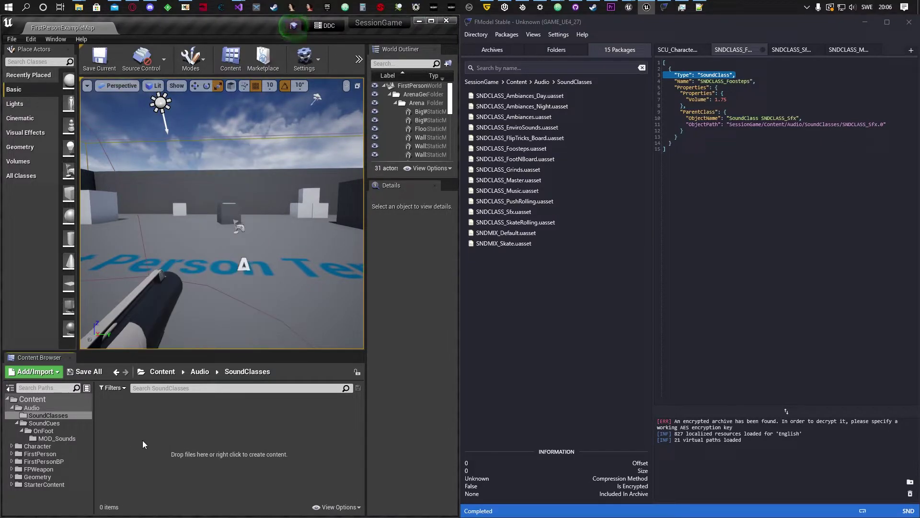
right_click(133, 432)
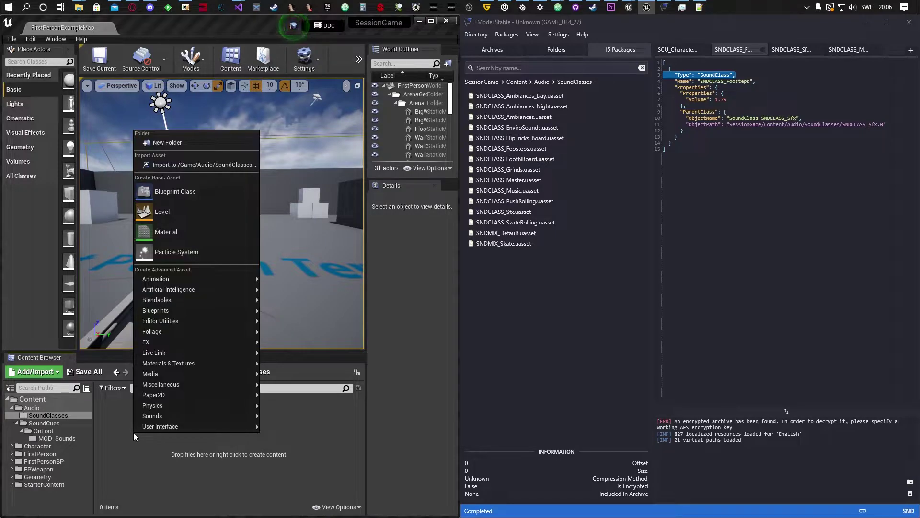
mouse_move(163, 416)
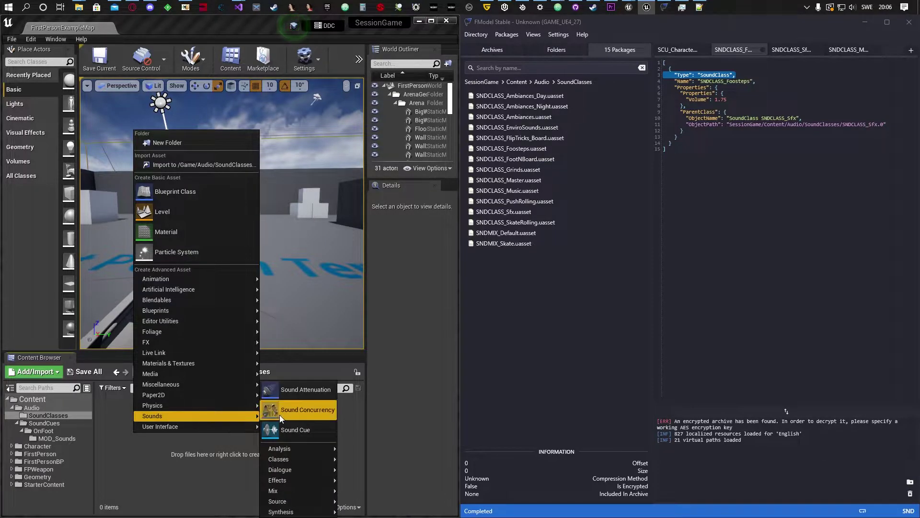
mouse_move(301, 461)
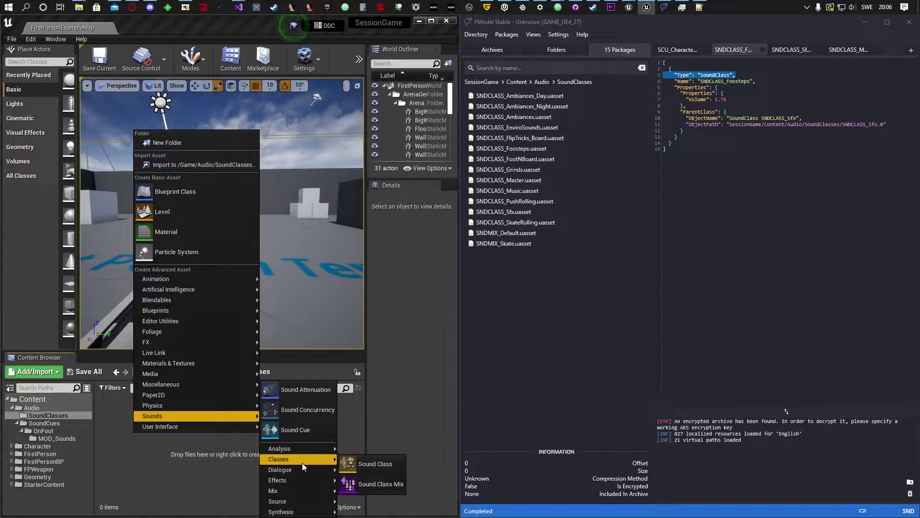
click(361, 462)
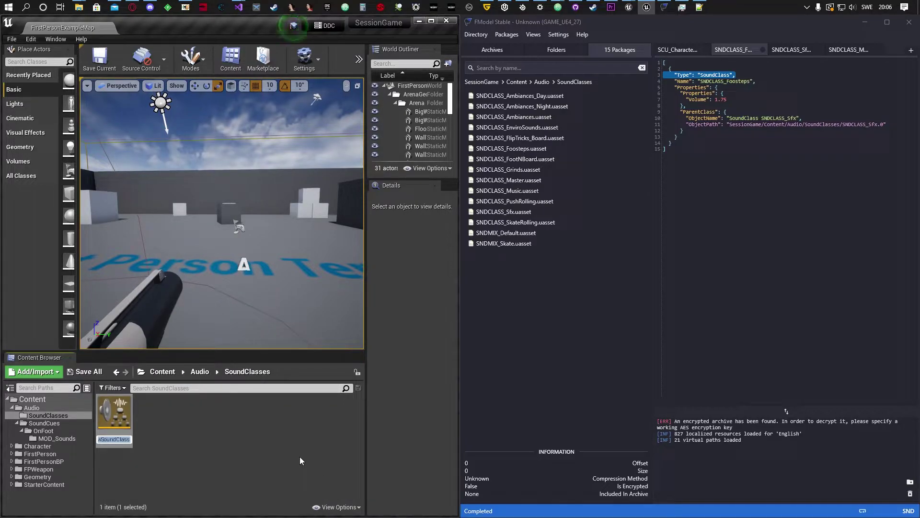
text(SNDCLASS_)
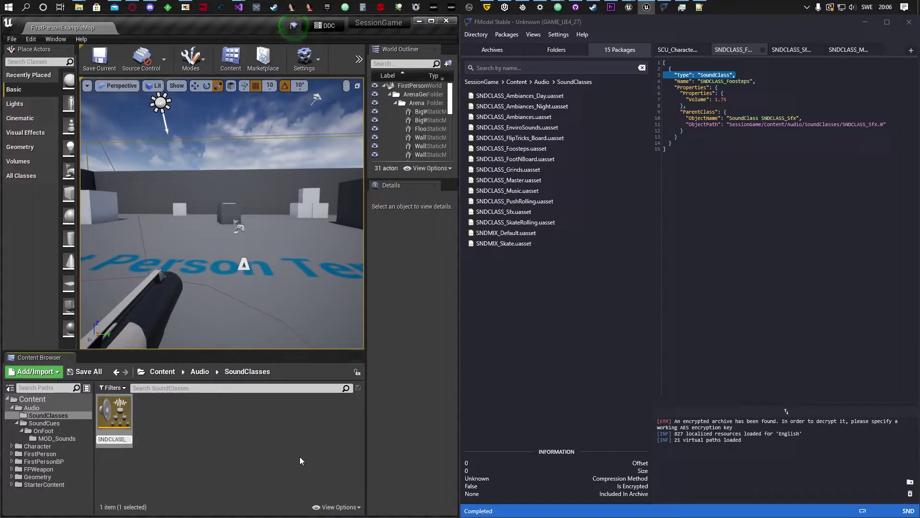
text(Ambiances)
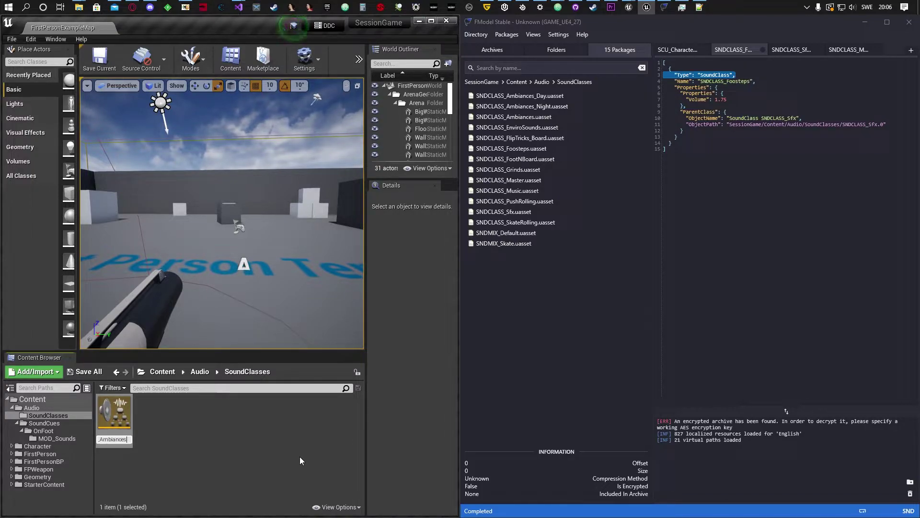
text(_Day)
key(Return)
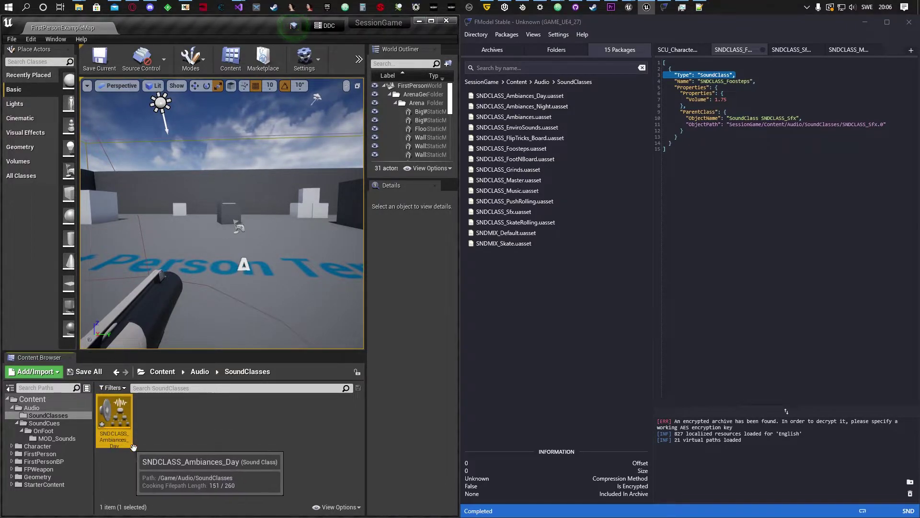
click(92, 373)
click(536, 355)
- Create a Sound Class named SNDCLASS_Ambiances_Night in the SoundClasses folder and save it
right_click(177, 421)
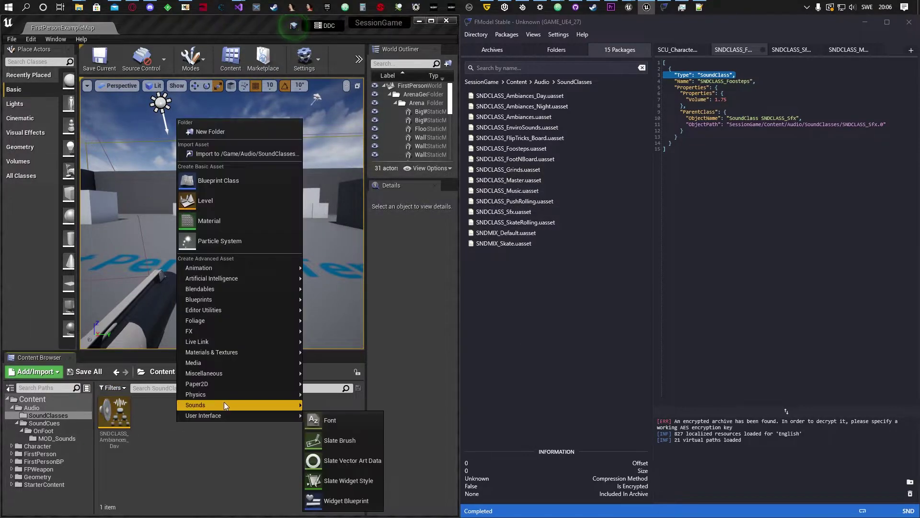
click(117, 417)
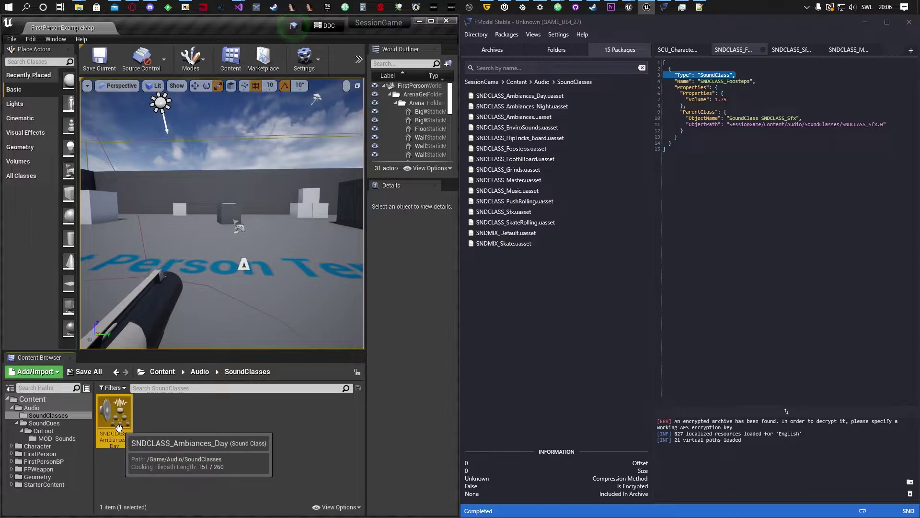
right_click(168, 418)
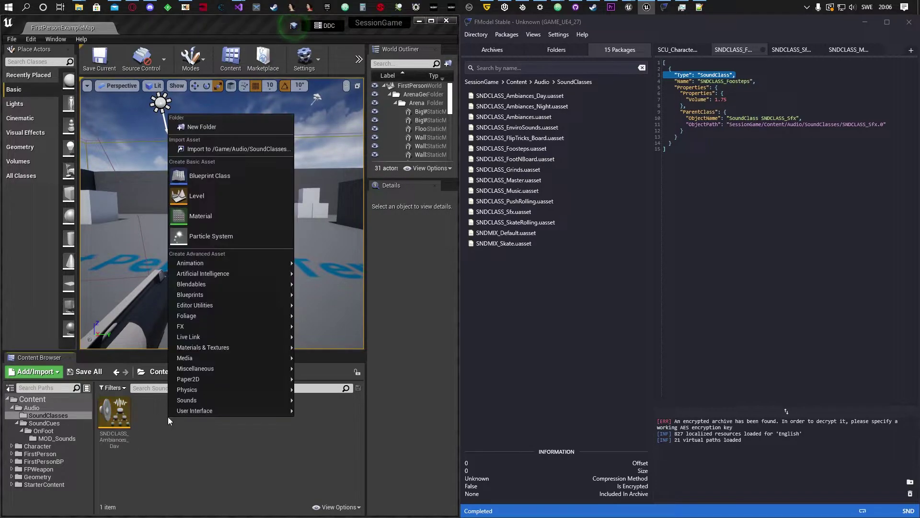
mouse_move(200, 399)
mouse_move(327, 458)
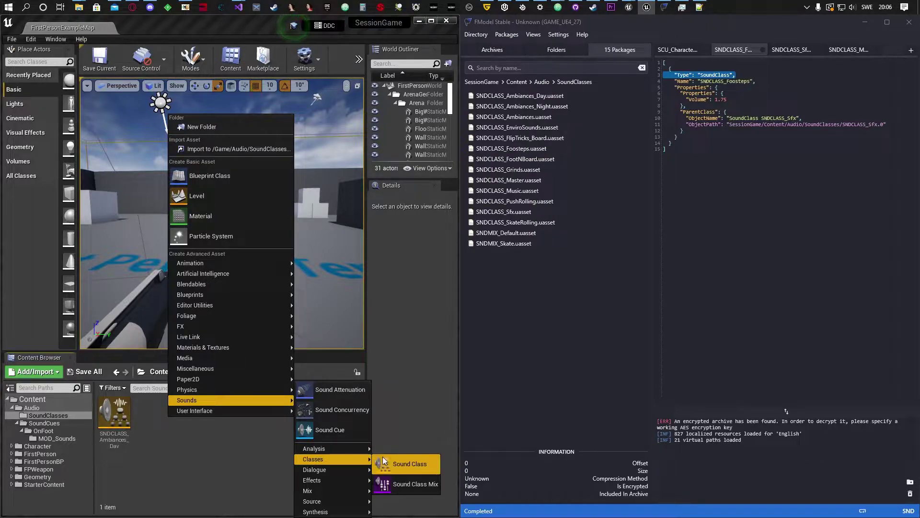
click(398, 459)
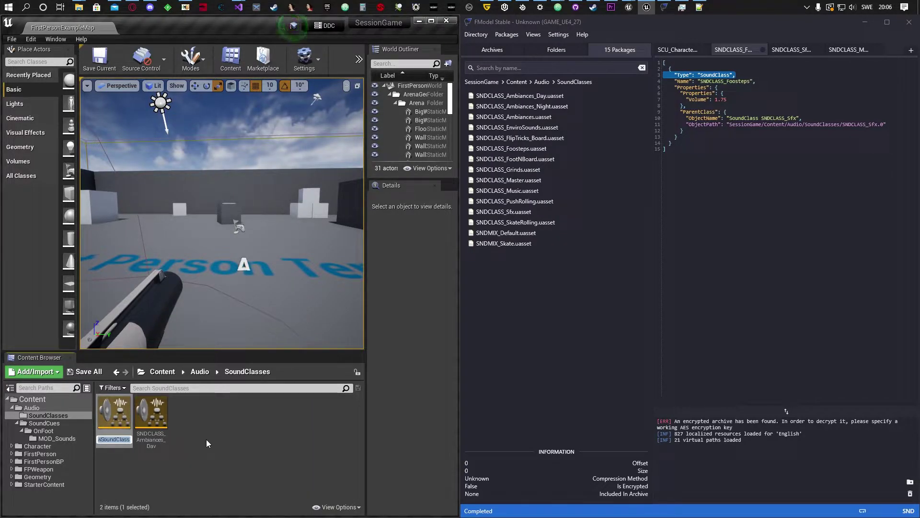
text(SND)
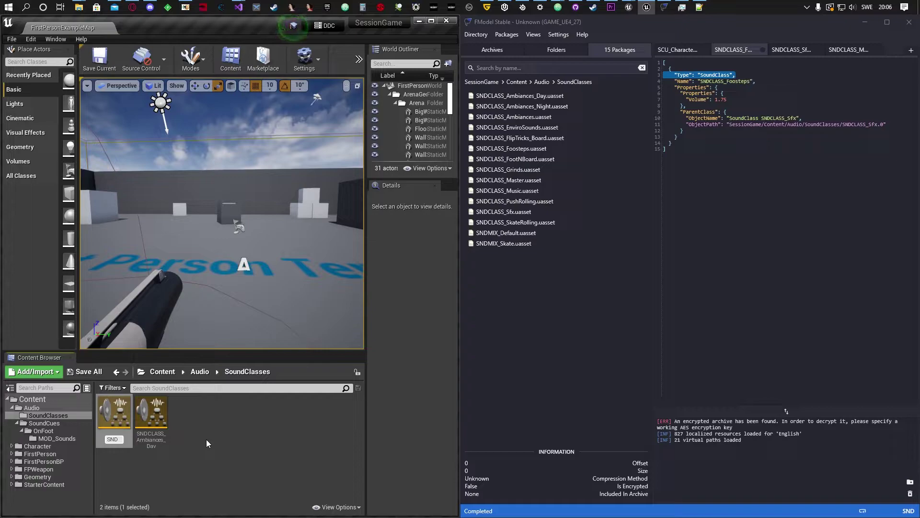
text(CLASS_)
text(Ambianc)
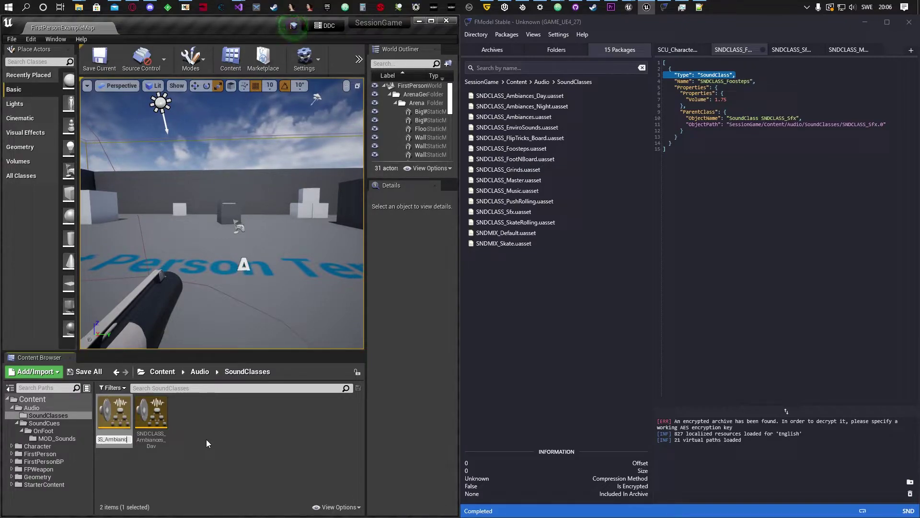
text(es_Night)
key(Return)
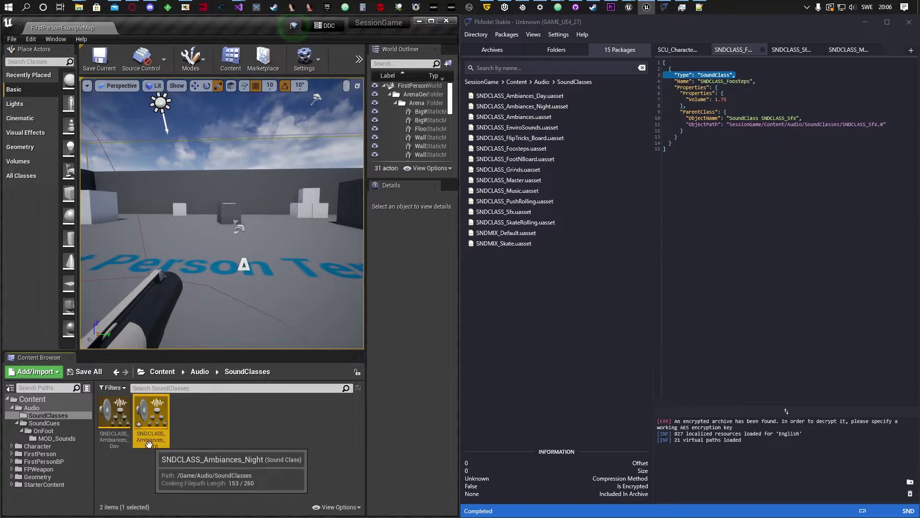
click(91, 375)
click(480, 355)
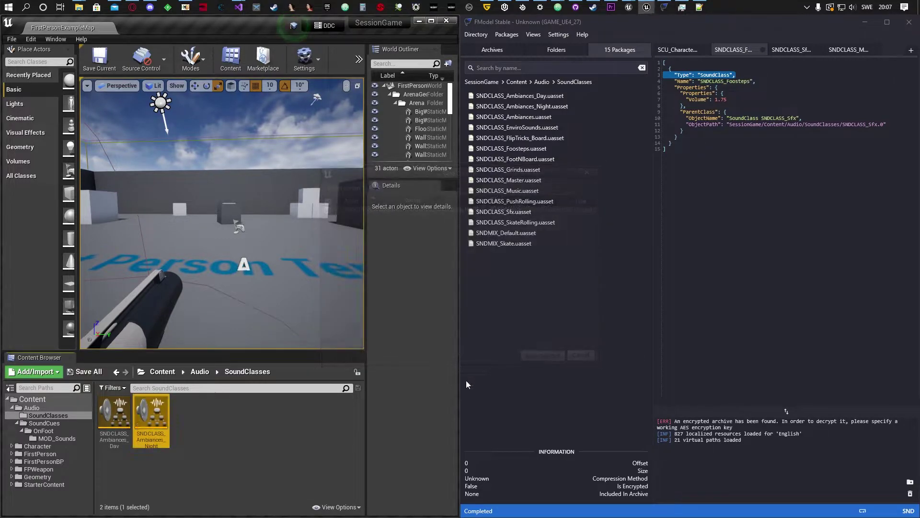
- Create a Sound Class named SNDCLASS_Ambiances in the SoundClasses folder and save it
right_click(190, 432)
mouse_move(226, 416)
mouse_move(346, 459)
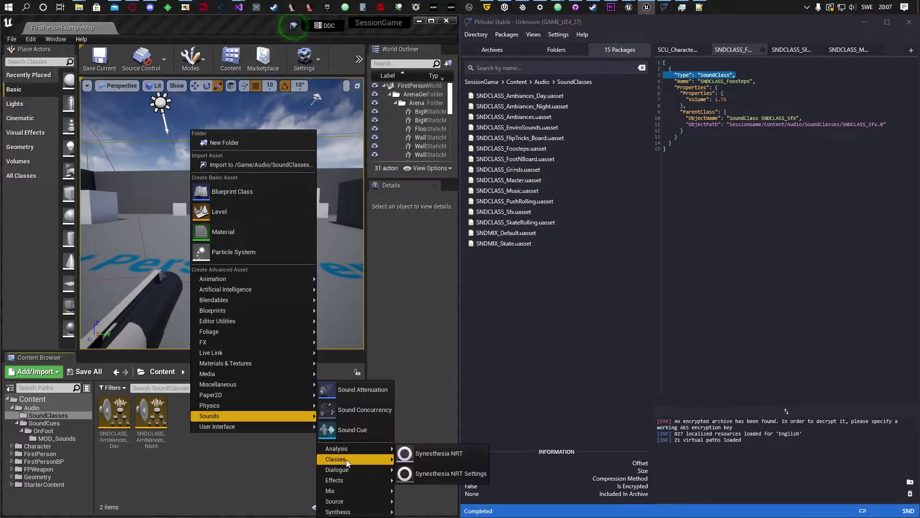
click(417, 458)
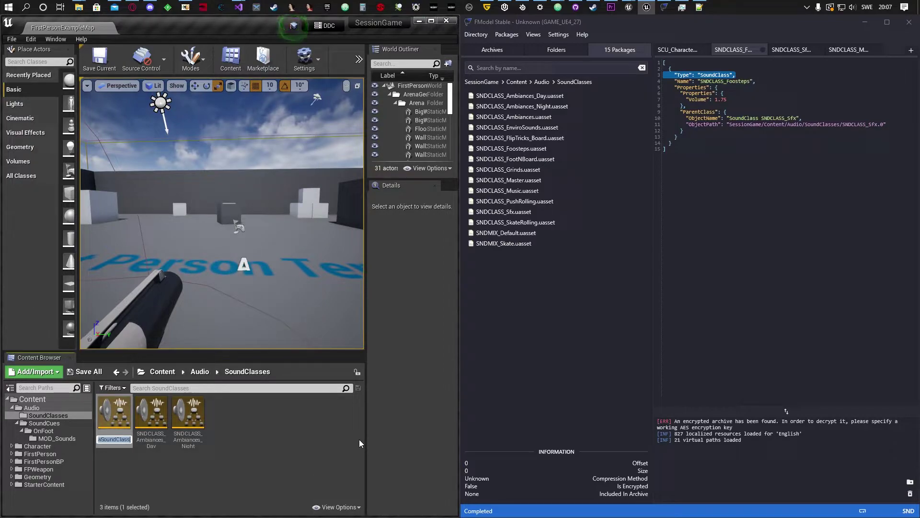
text(Ambiances)
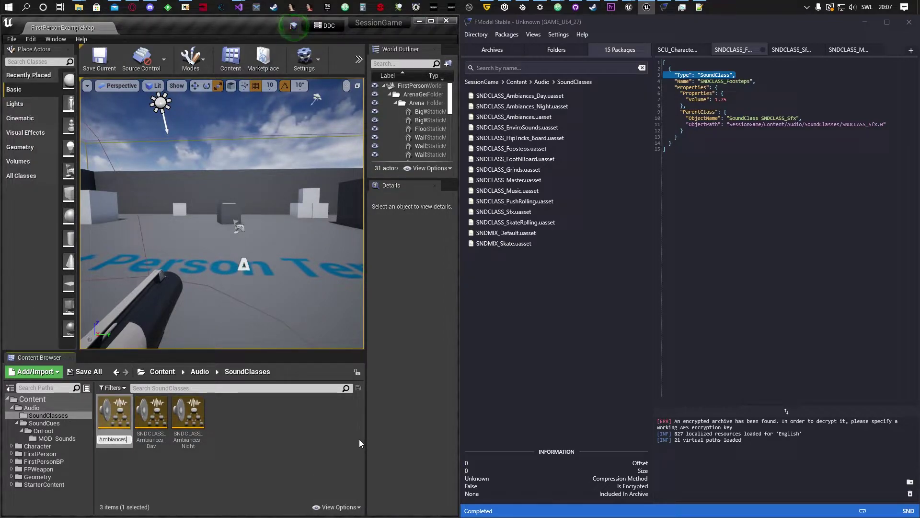
key(Return)
text(SNDCLASS_)
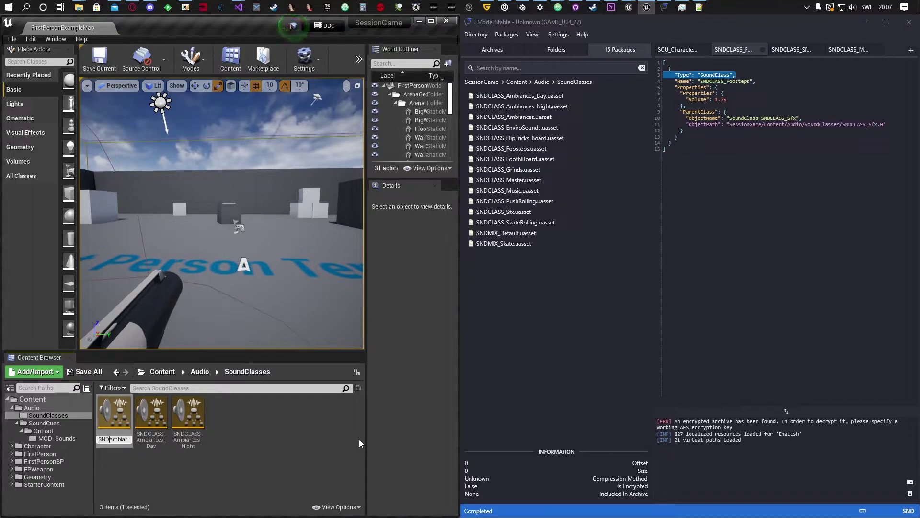
key(Return)
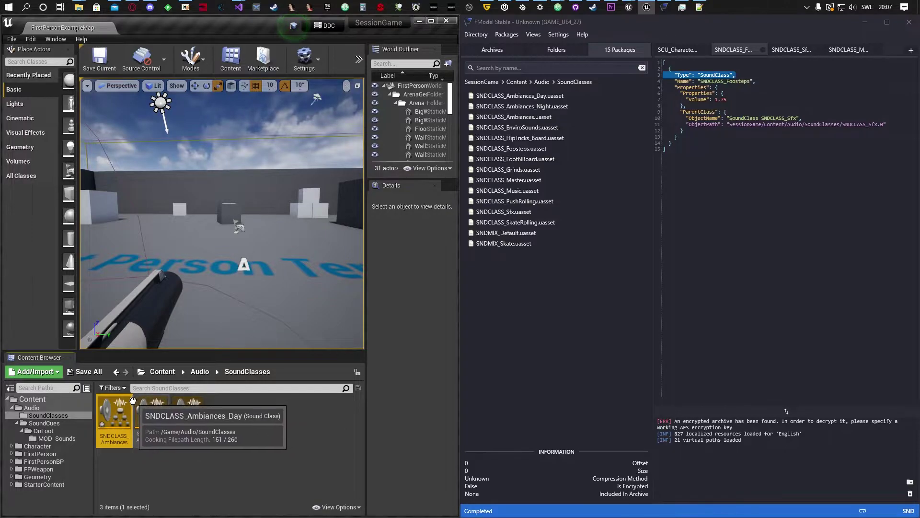
click(85, 372)
click(547, 363)
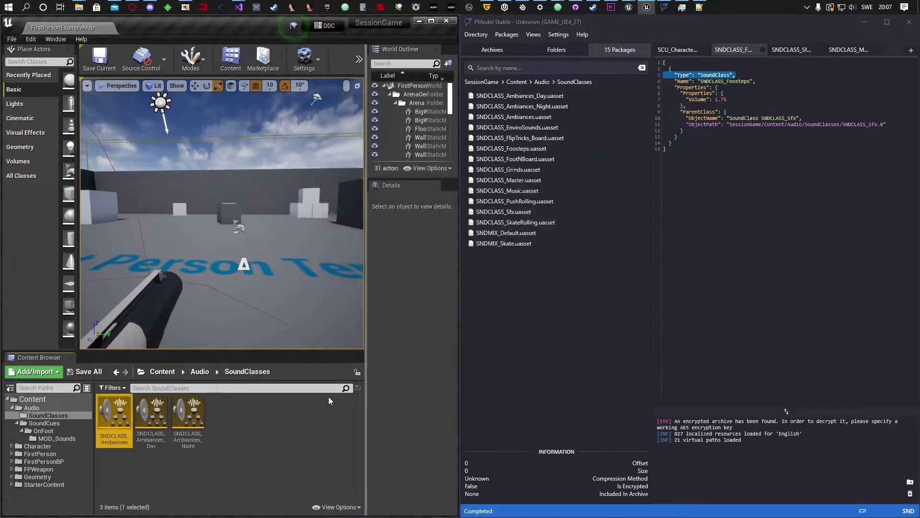
- Create a Sound Class named SNDCLASS_EnviroSounds in the SoundClasses folder
right_click(239, 417)
mouse_move(264, 403)
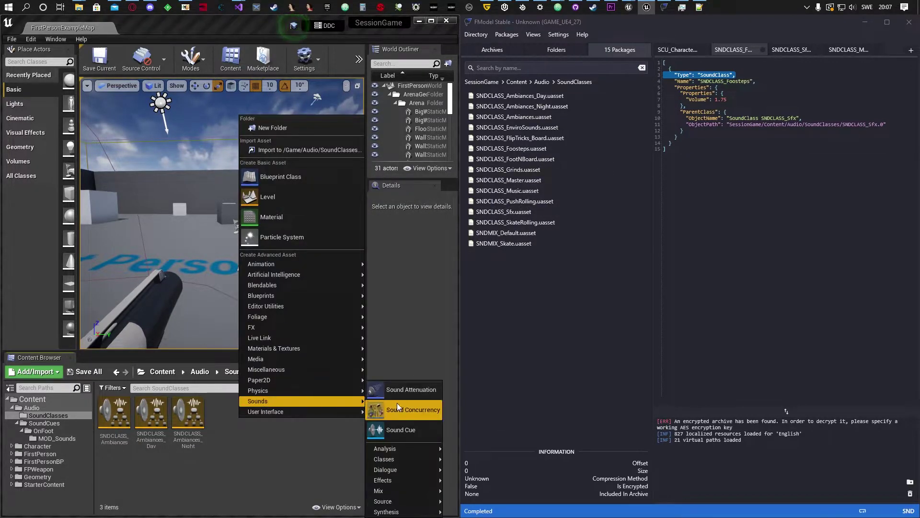
mouse_move(390, 458)
click(460, 463)
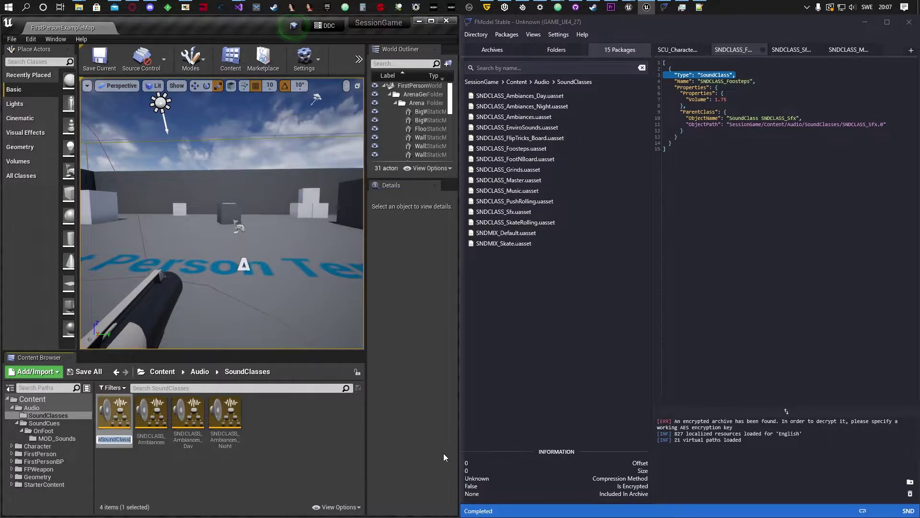
text(SNDCLASS)
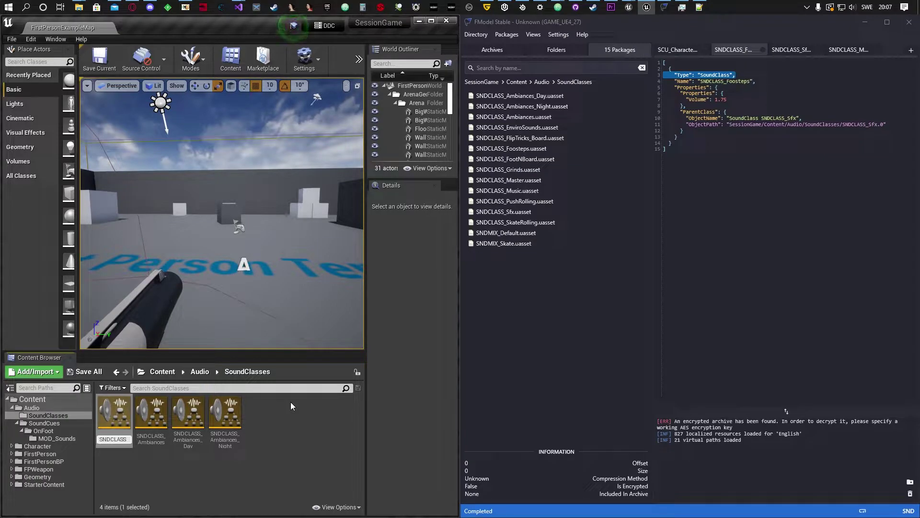
text(_)
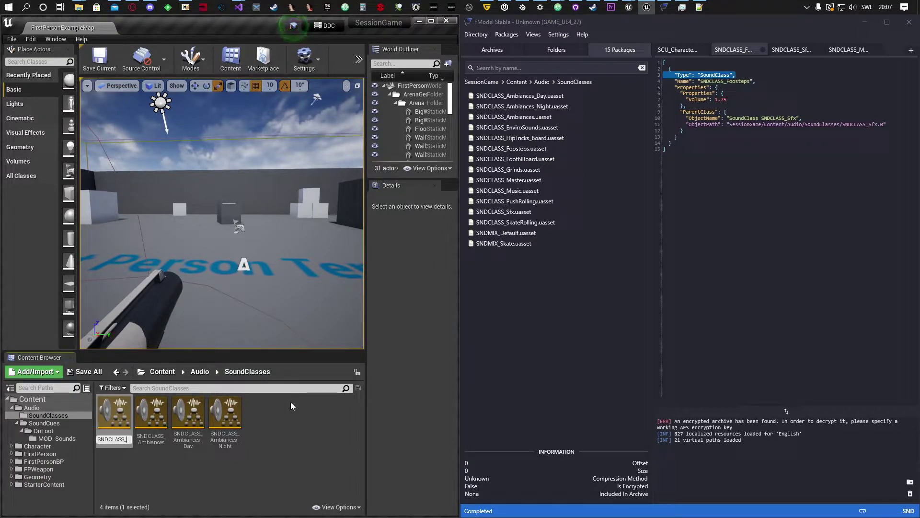
text(Enviro)
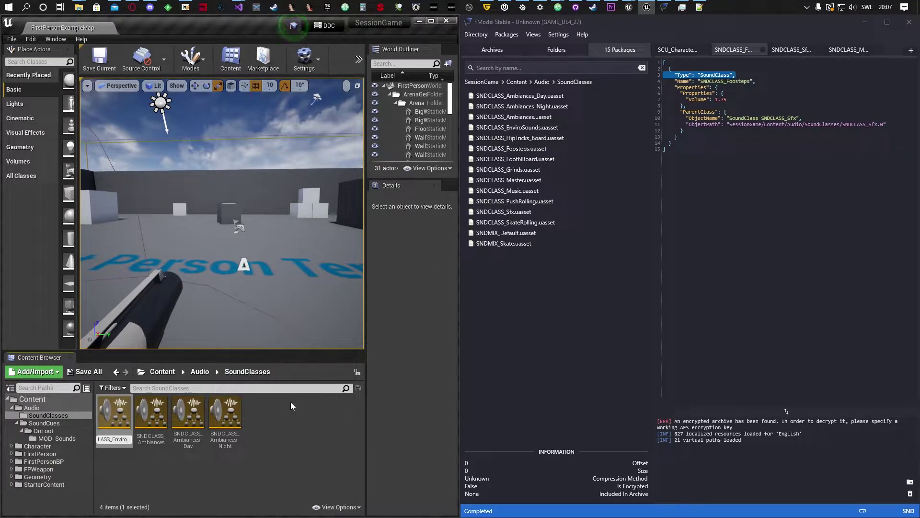
text(Sounds)
key(Return)
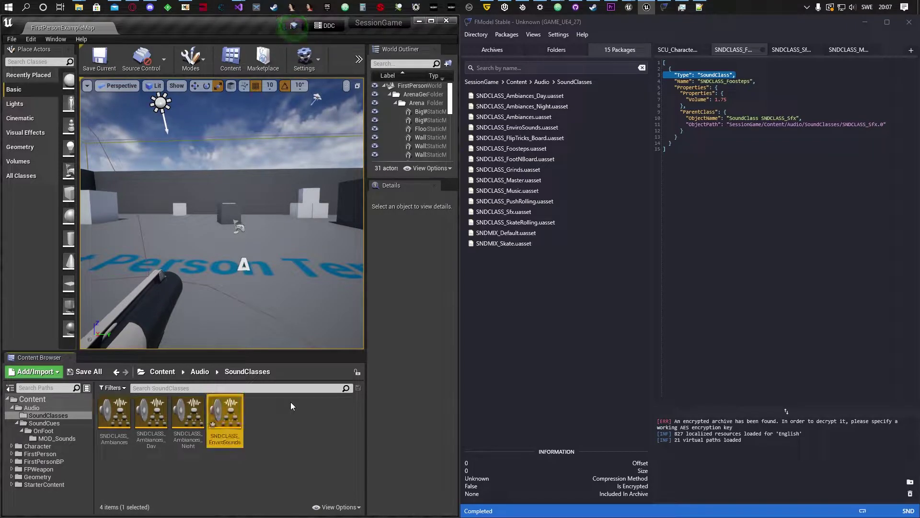
- Create a Sound Class named SNDCLASS_FlipTricks_Board in the SoundClasses folder
right_click(258, 436)
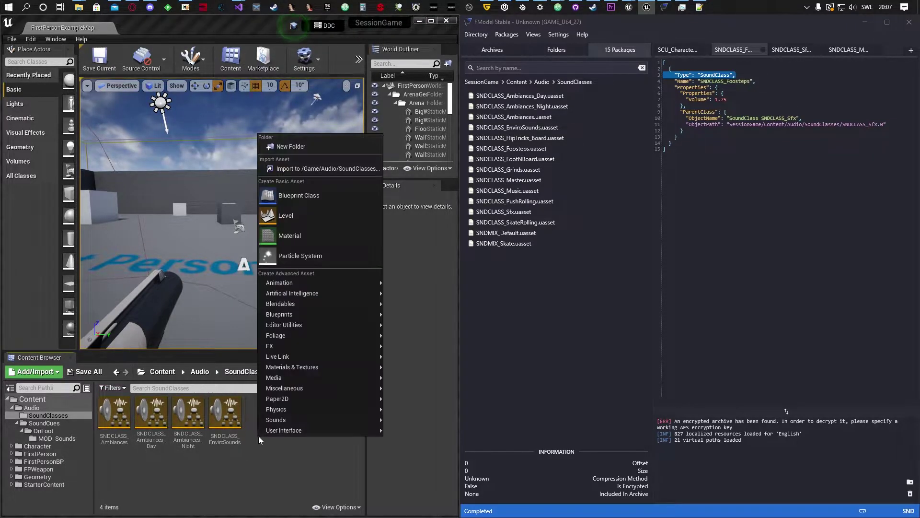
mouse_move(304, 423)
mouse_move(404, 459)
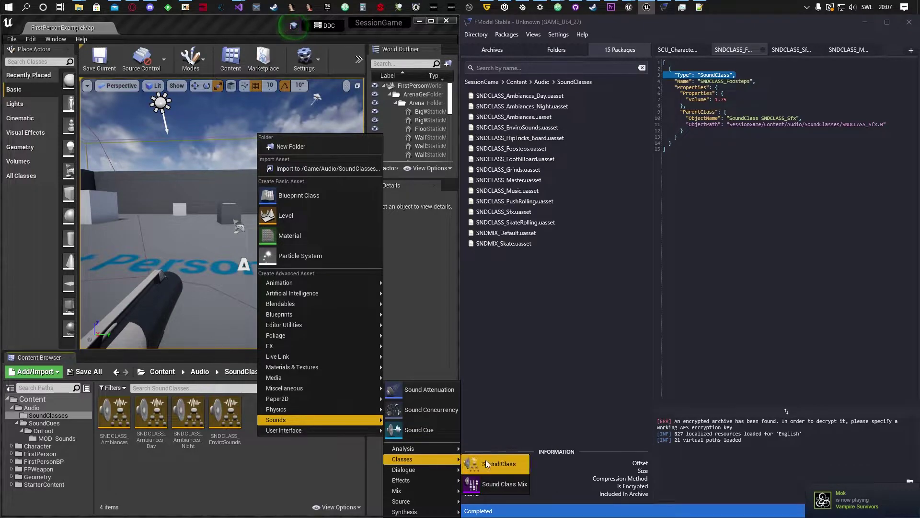
click(485, 459)
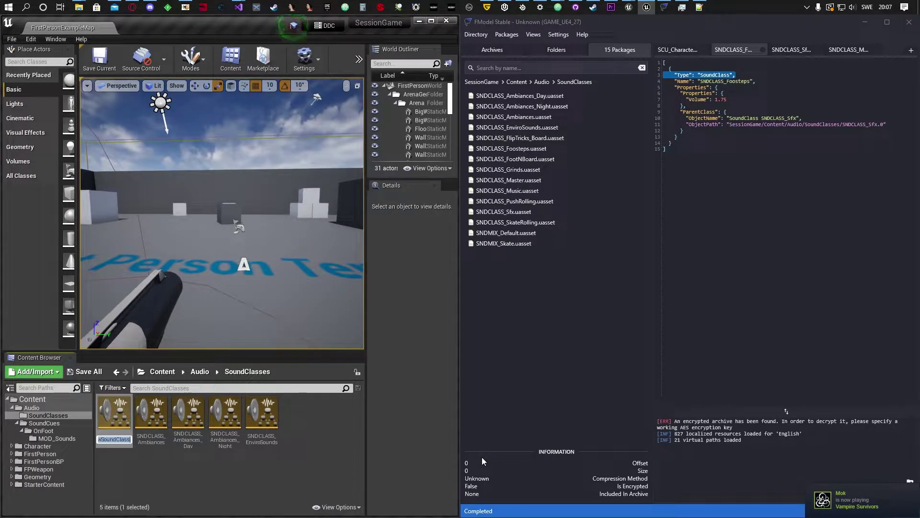
text(SNDCLASS)
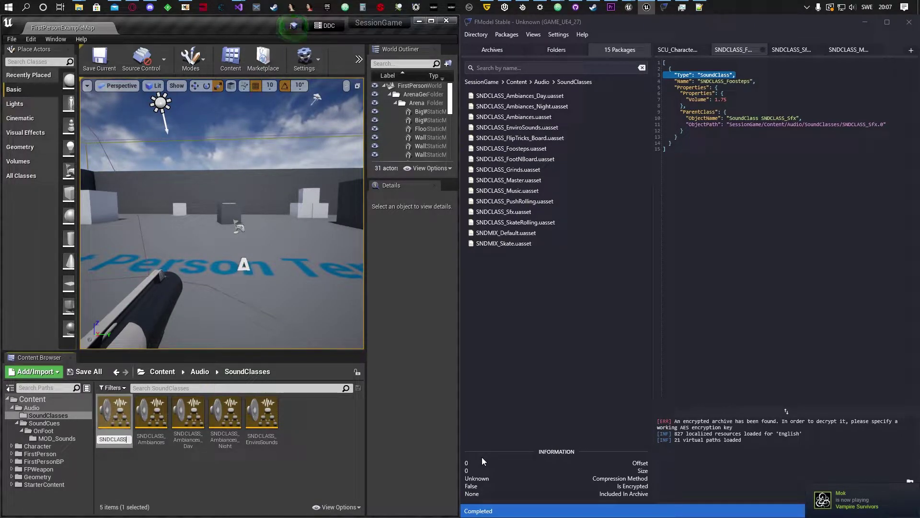
text(_)
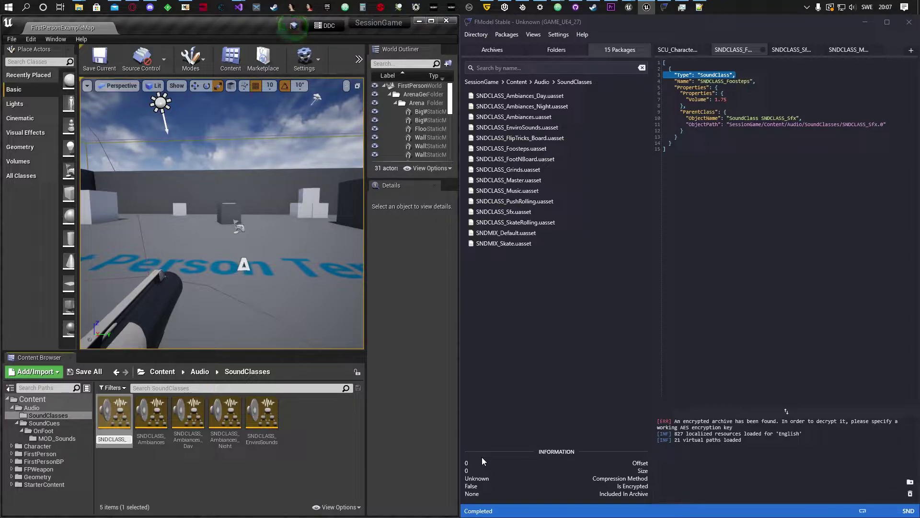
text(Flip)
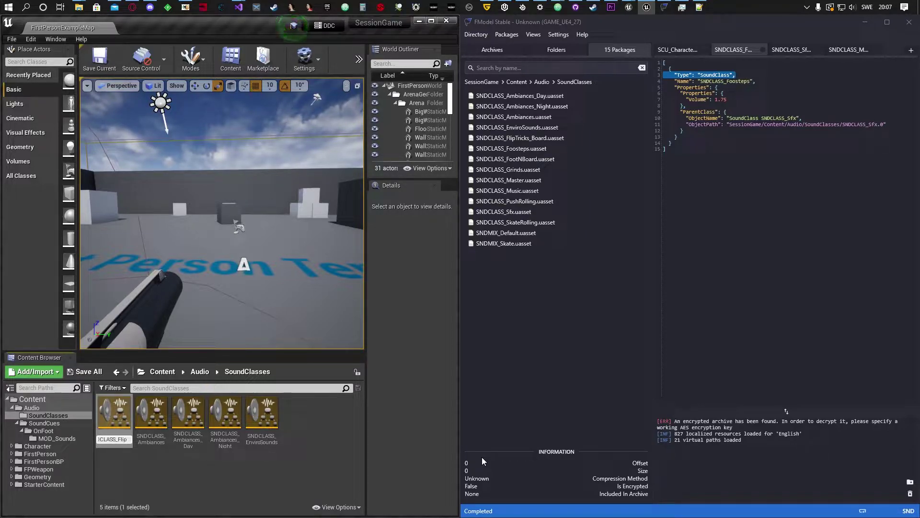
text(Tricks)
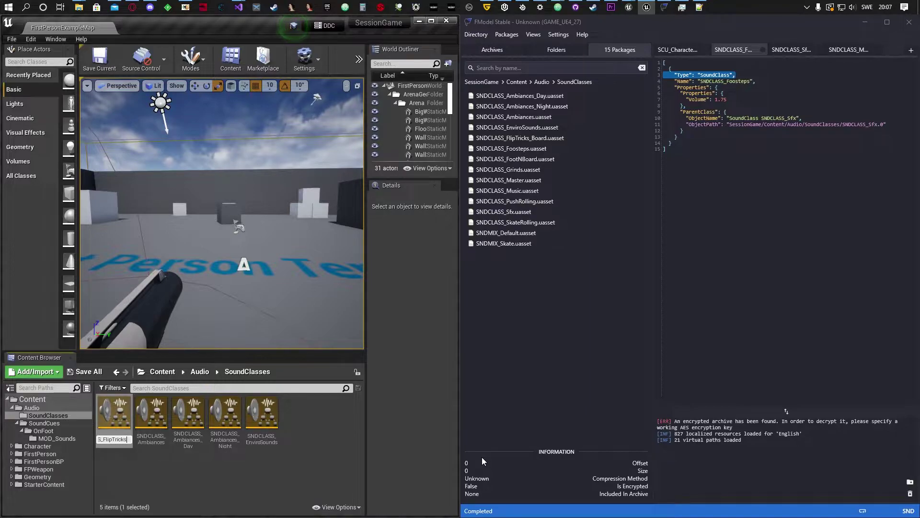
text(_Board)
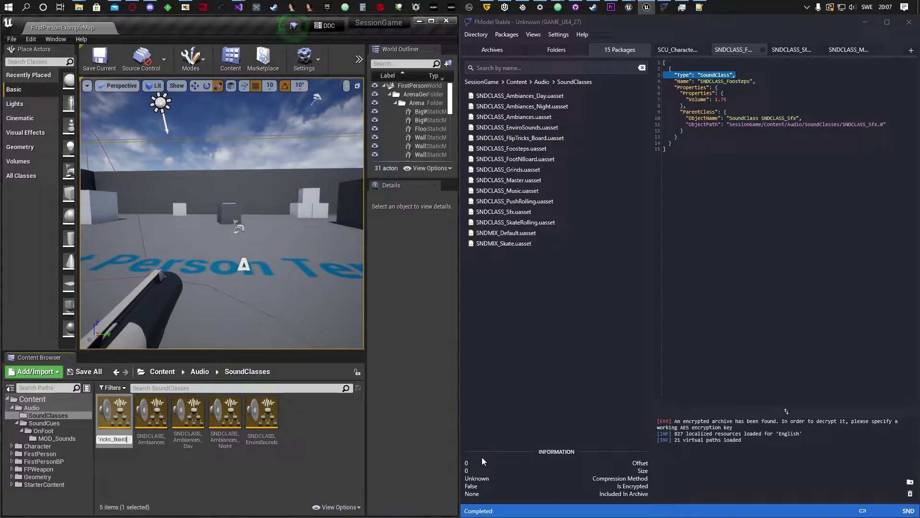
key(Return)
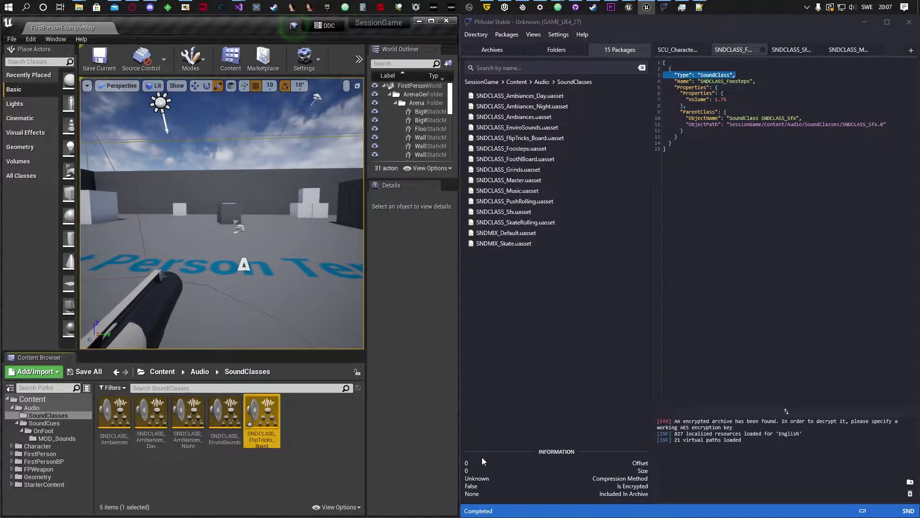
- Create a Sound Class named SNDCLASS_Foosteps in the SoundClasses folder, matching the game's own spelling
right_click(295, 446)
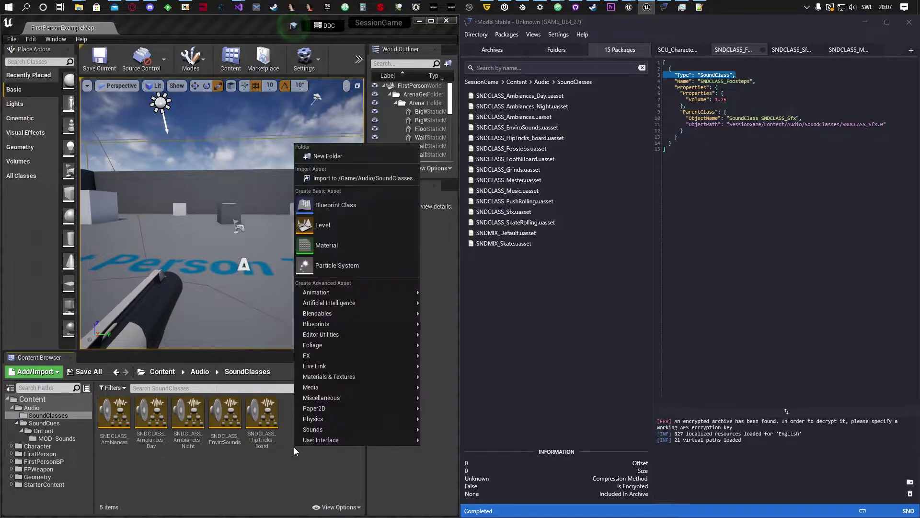
mouse_move(319, 431)
mouse_move(441, 461)
click(520, 460)
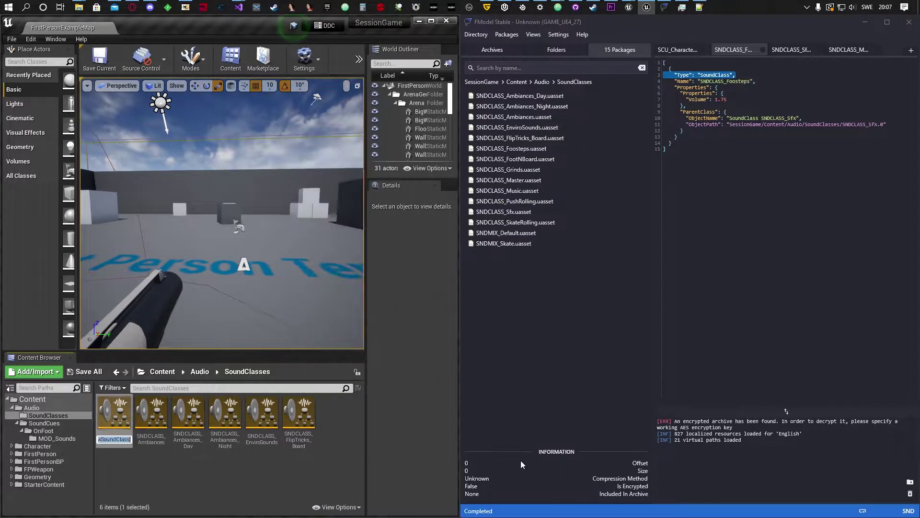
text(SND)
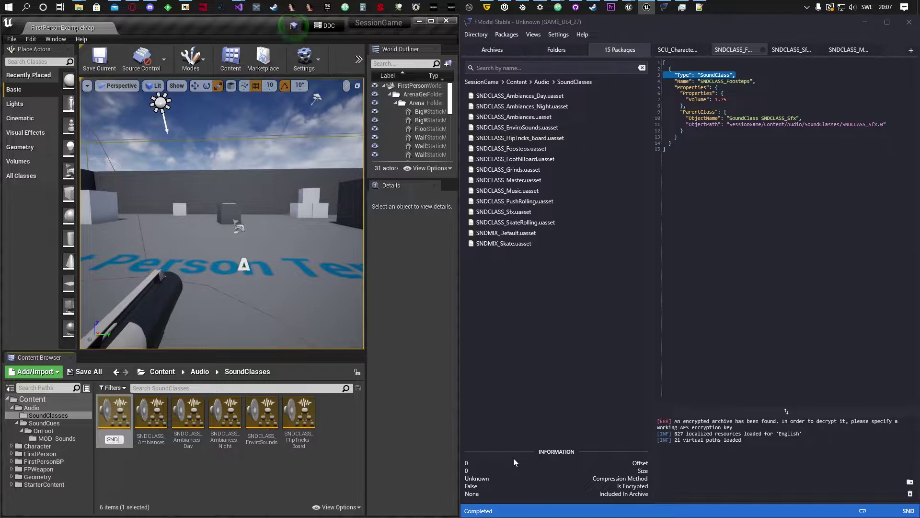
text(CLASS_)
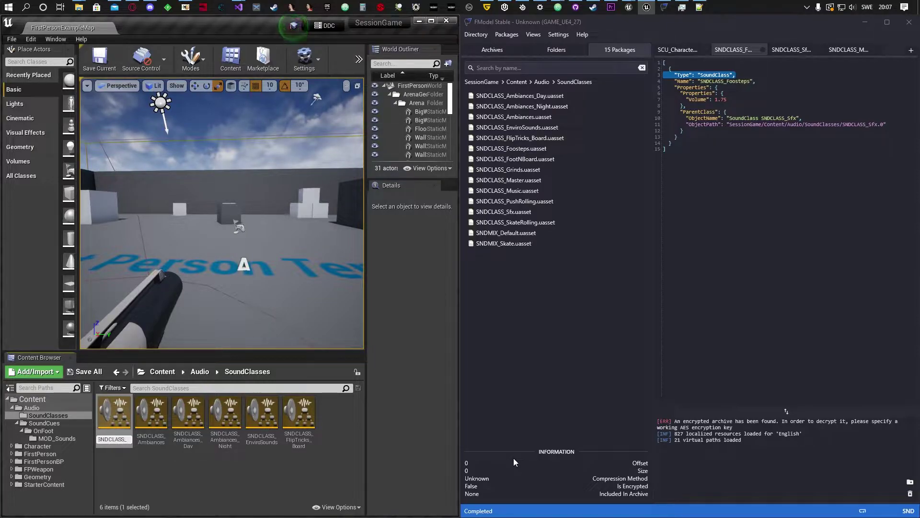
text(F)
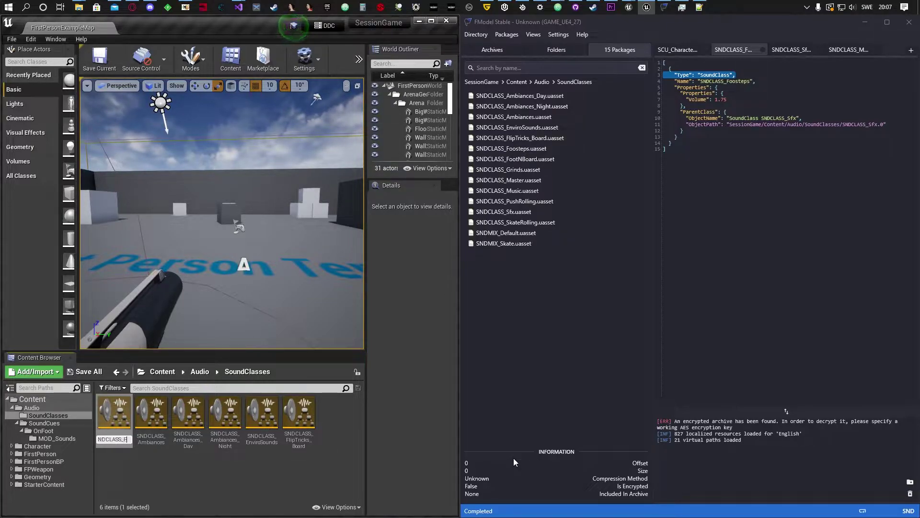
text(oosteps)
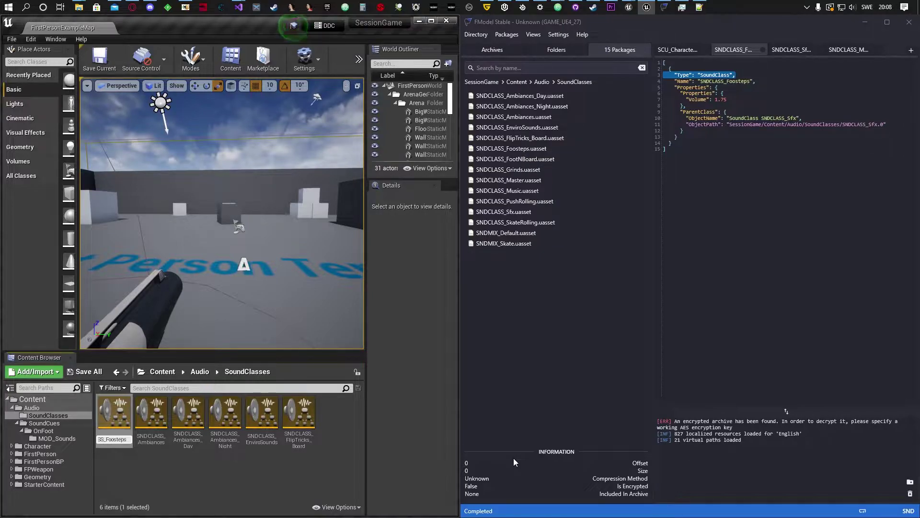
key(Return)
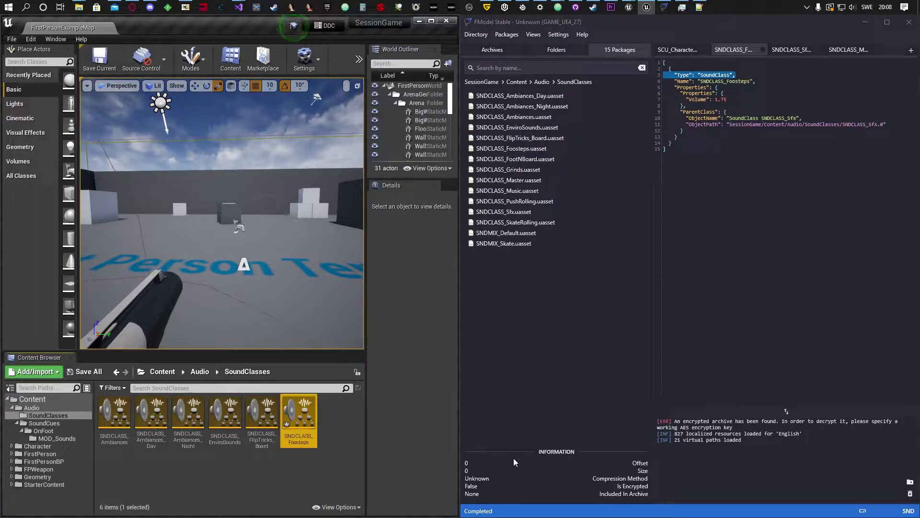
- Create a Sound Class named SNDCLASS_FootNBoard in the SoundClasses folder
right_click(277, 461)
mouse_move(312, 446)
mouse_move(423, 459)
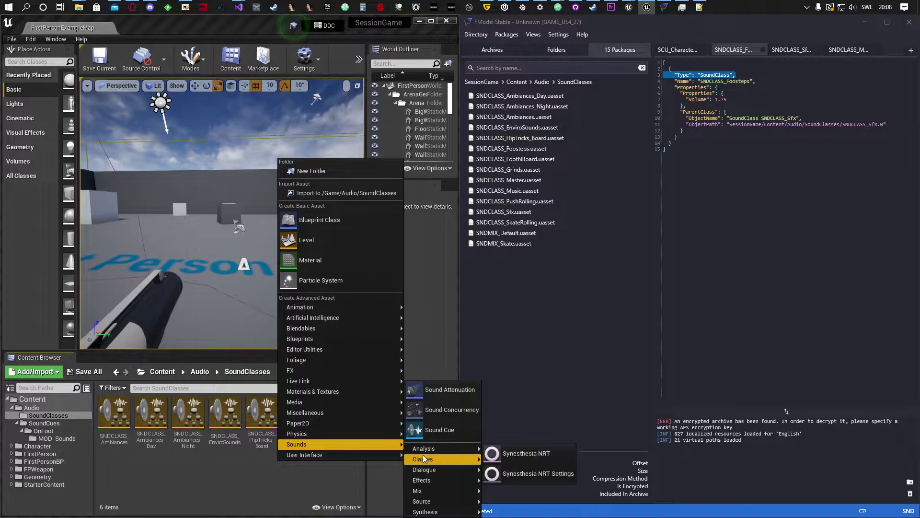
click(498, 461)
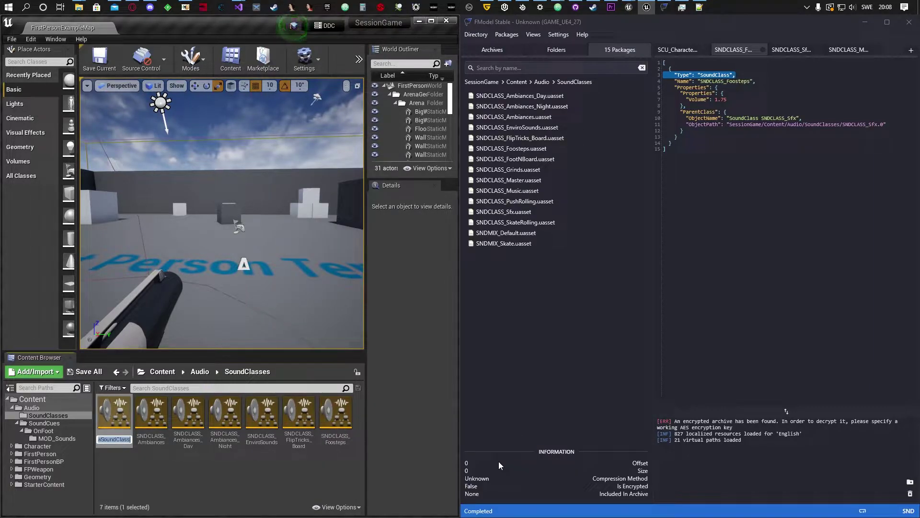
text(SND)
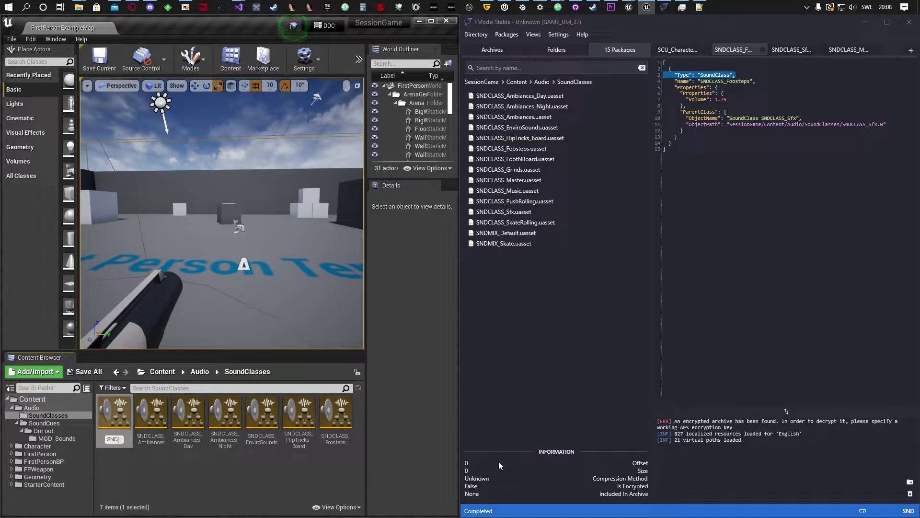
text(CLASS)
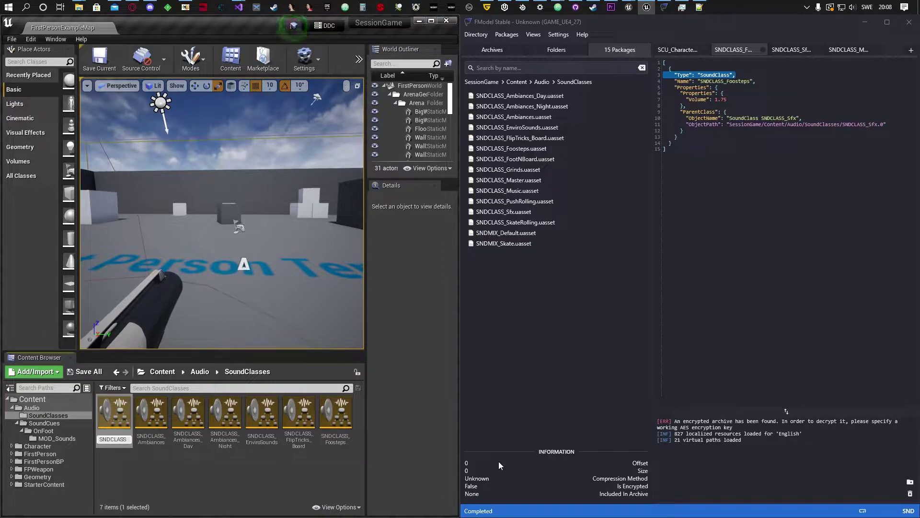
text(_Grinds)
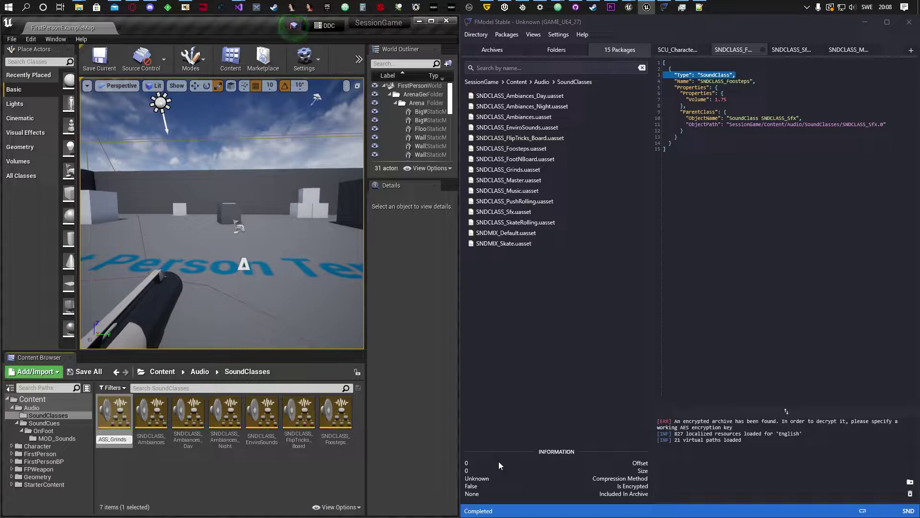
key(Return)
key(BackSpace)
key(BackSpace)
key(BackSpace)
key(BackSpace)
key(BackSpace)
key(BackSpace)
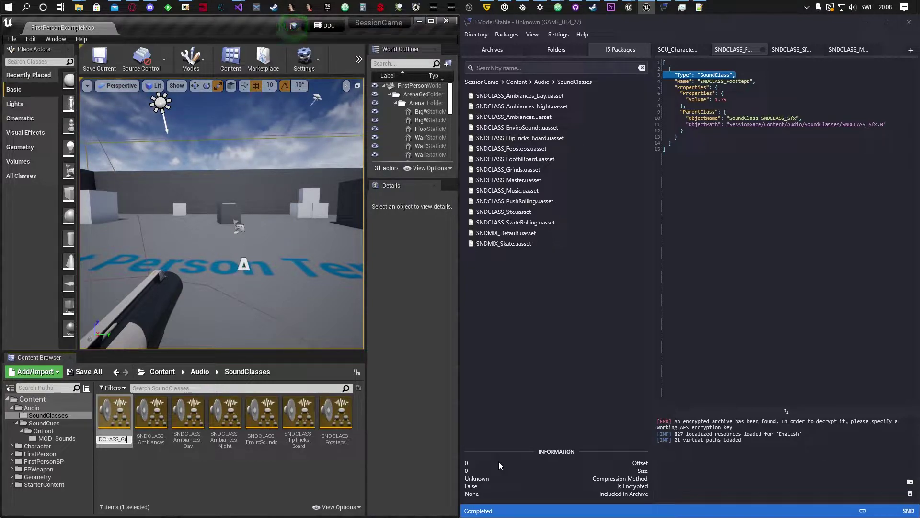
text(FootNBoard)
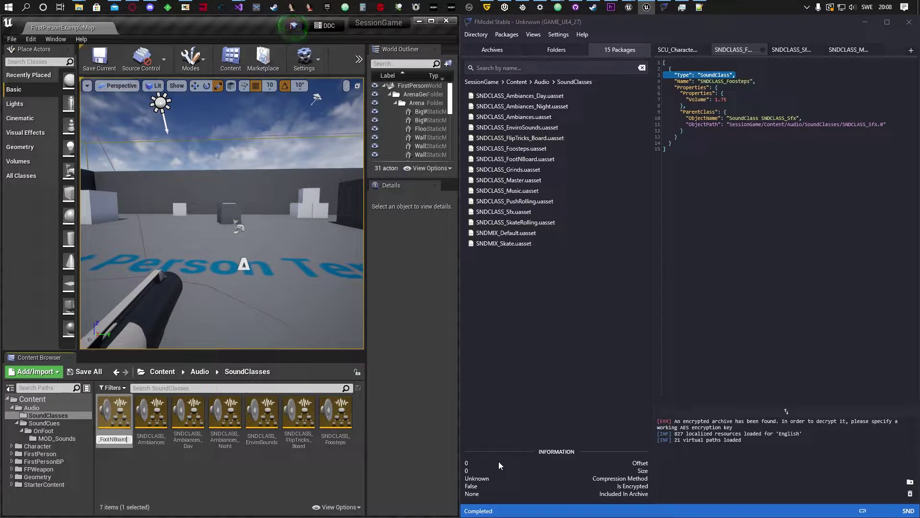
key(Return)
- Create a Sound Class named SNDCLASS_Grinds in the SoundClasses folder
right_click(287, 464)
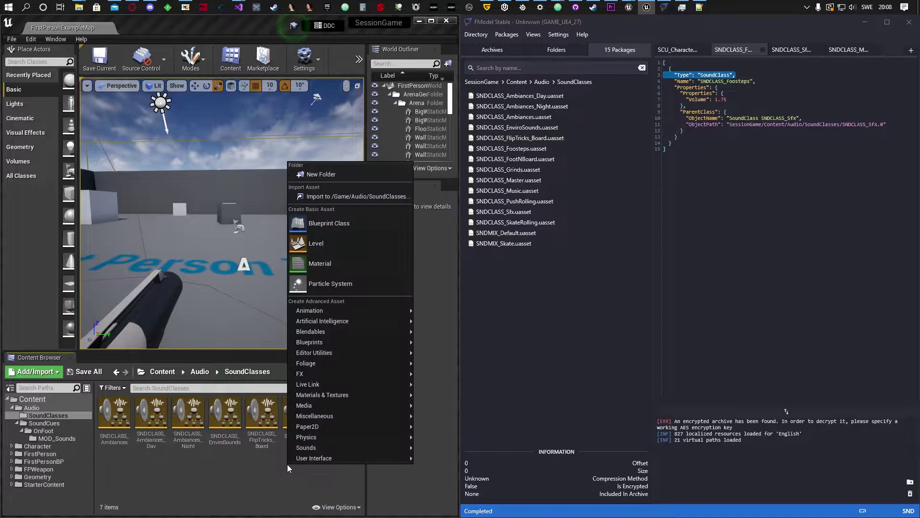
mouse_move(315, 450)
mouse_move(451, 456)
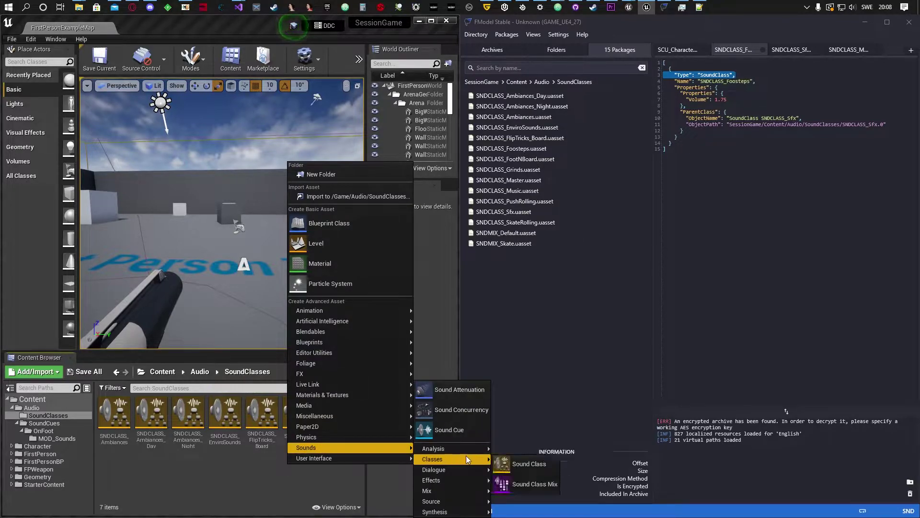
click(514, 460)
text(SND)
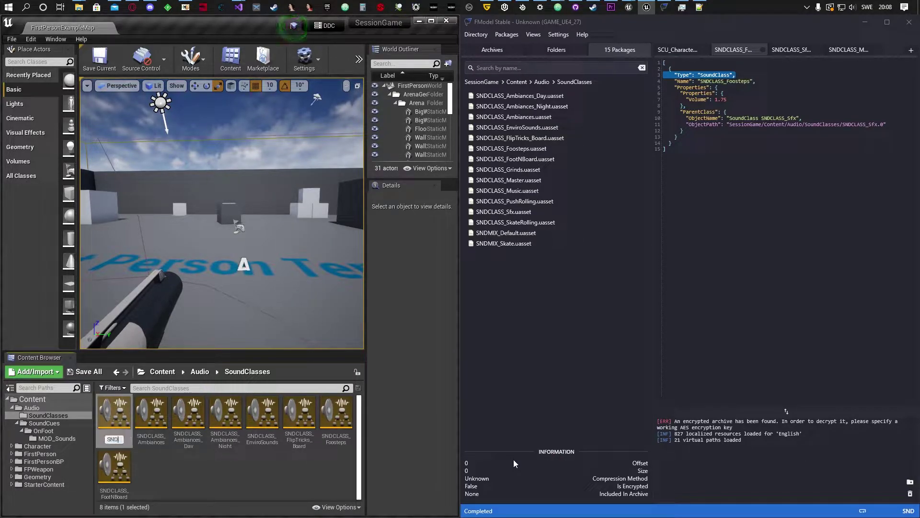
text(CLASS_)
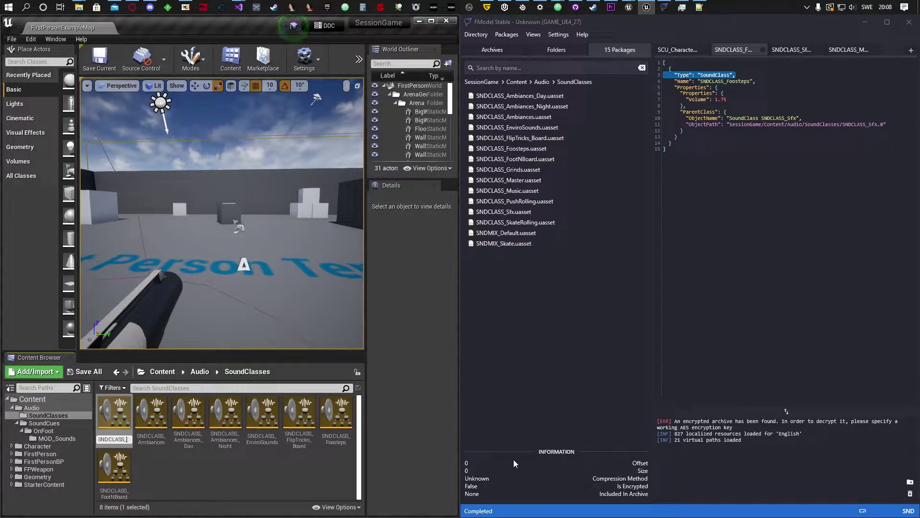
text(Grinds)
key(Return)
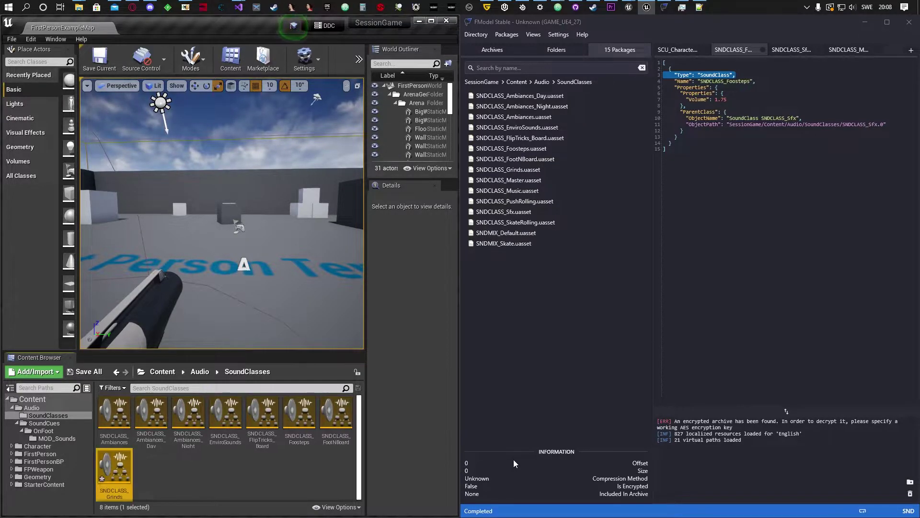
- Create a Sound Class named SNDCLASS_Master in the SoundClasses folder
right_click(217, 473)
mouse_move(297, 458)
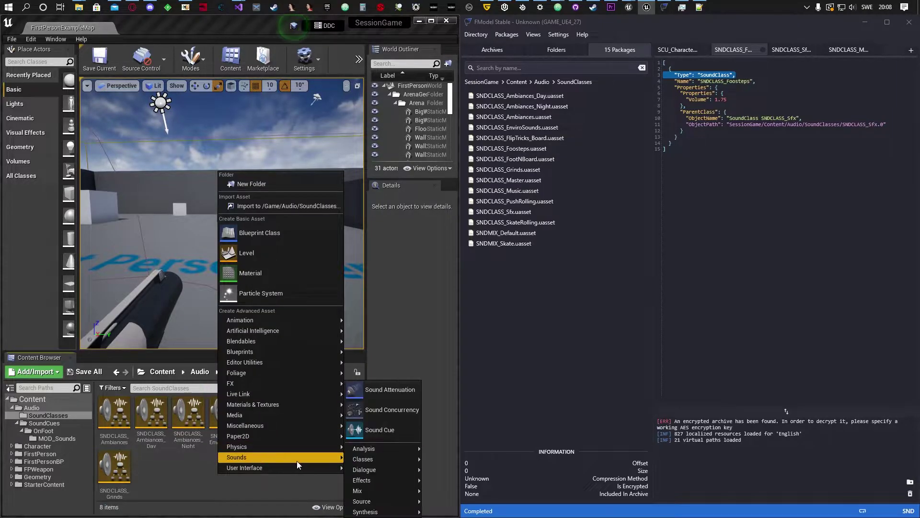
mouse_move(358, 461)
click(441, 464)
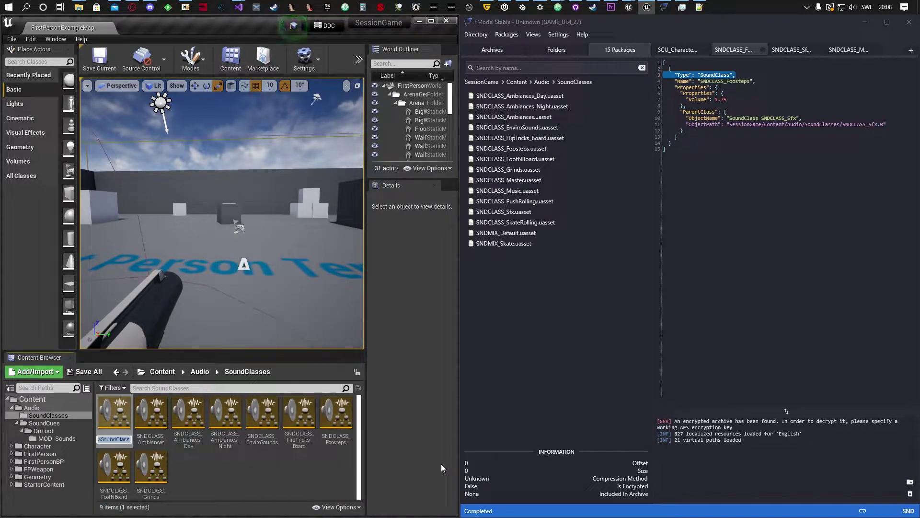
text(SNDCLASS)
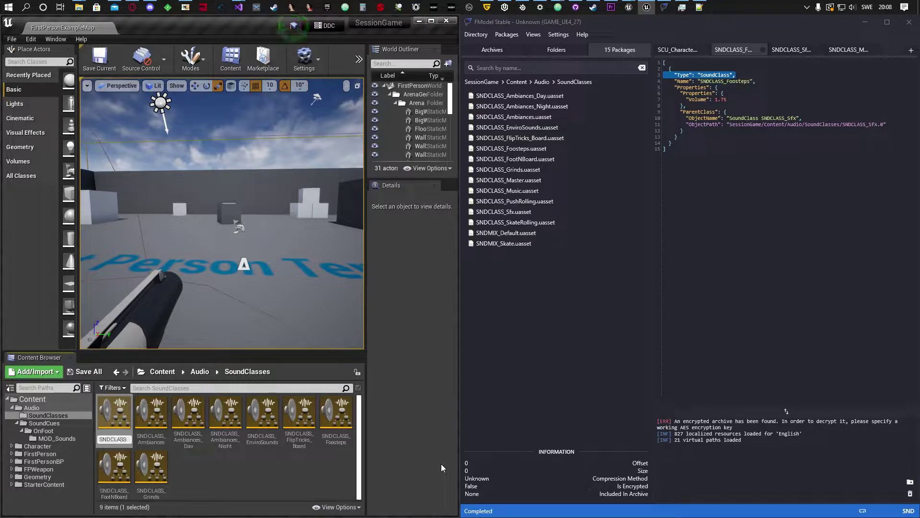
text(_)
text(Masater)
key(BackSpace)
key(BackSpace)
key(BackSpace)
key(BackSpace)
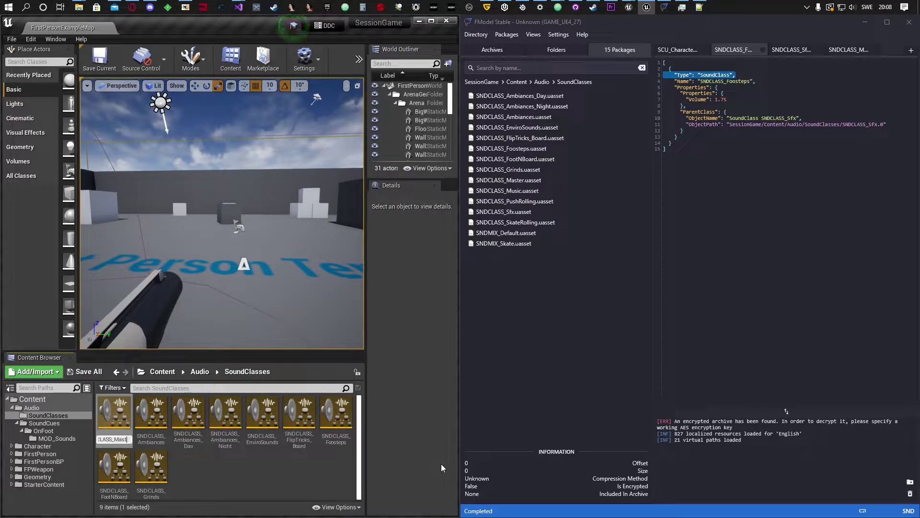
text(ter)
key(Return)
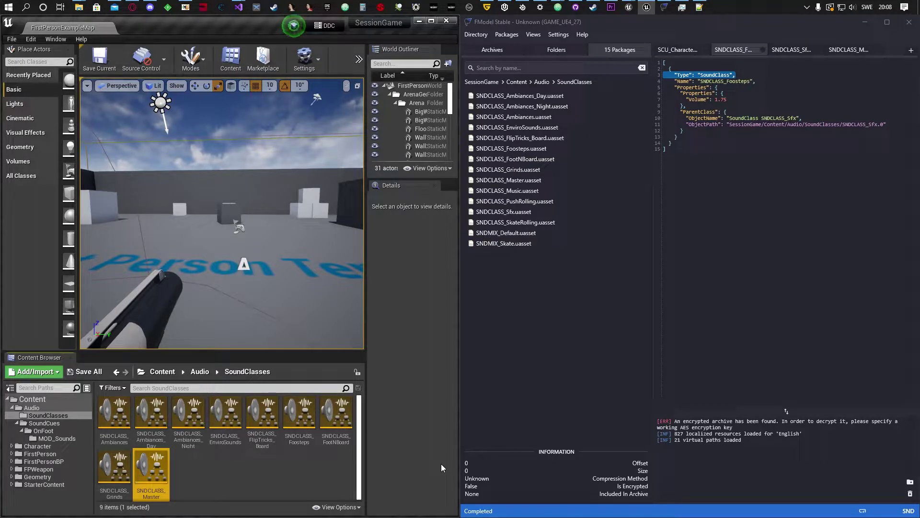
- Create a Sound Class named SNDCLASS_Music in the SoundClasses folder
right_click(226, 485)
mouse_move(234, 467)
mouse_move(351, 462)
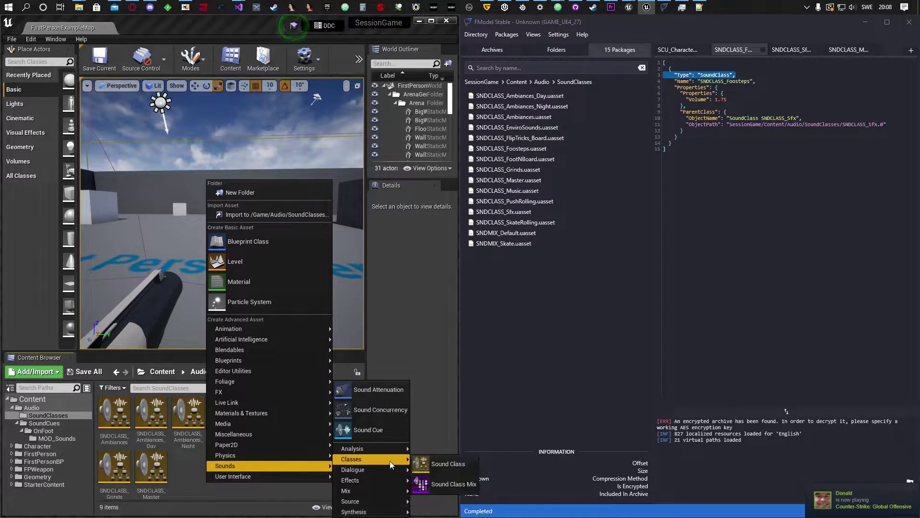
click(438, 461)
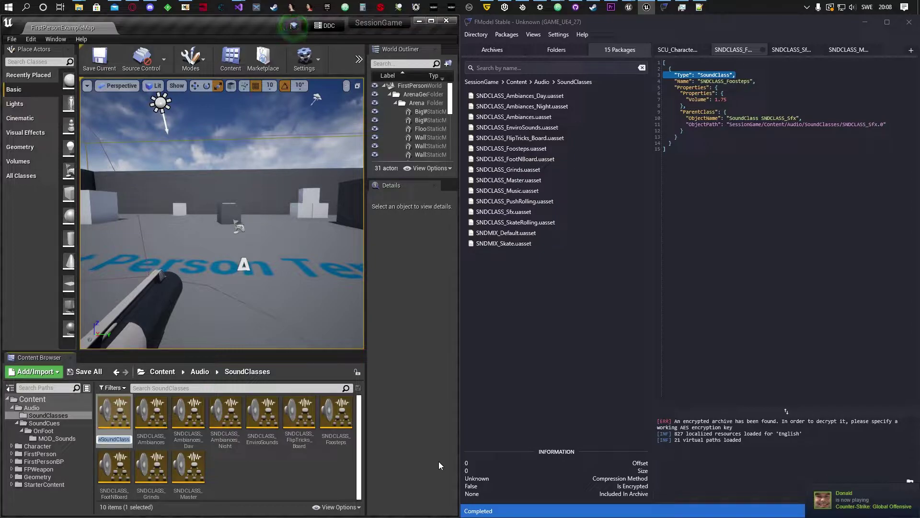
text(SNDCLASS_)
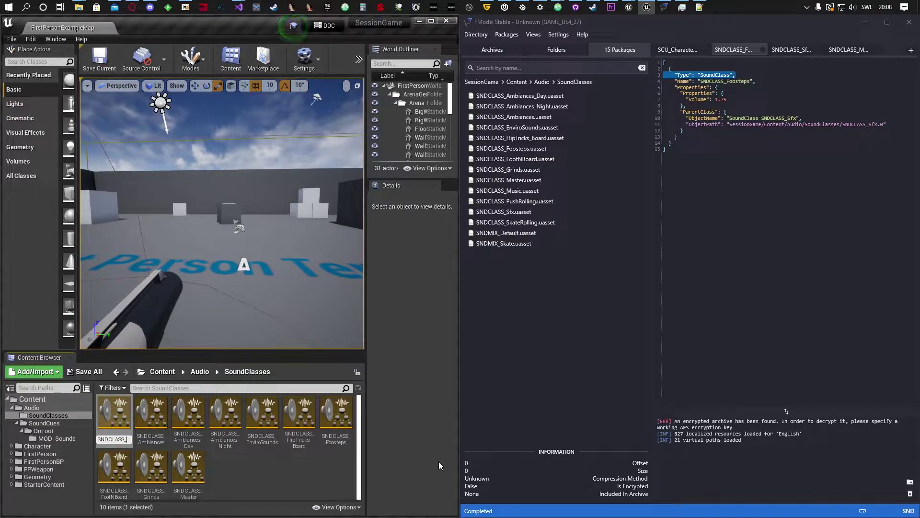
text(Music)
key(Return)
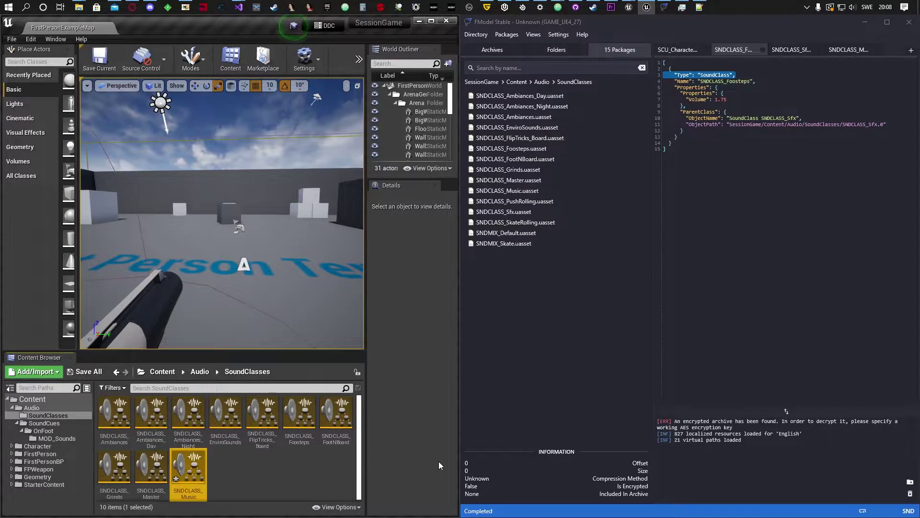
- Create a Sound Class named SNDCLASS_PushRolling in the SoundClasses folder
right_click(275, 472)
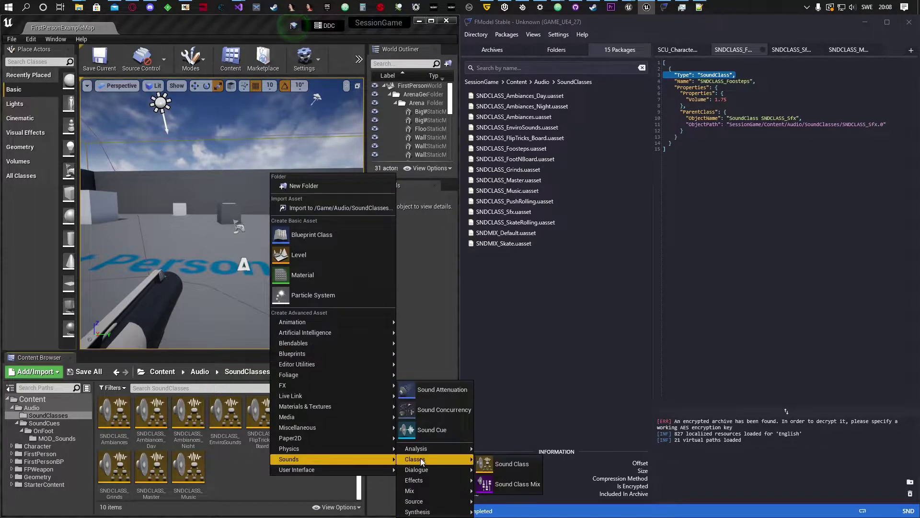
click(499, 459)
text(SNDCLASS_)
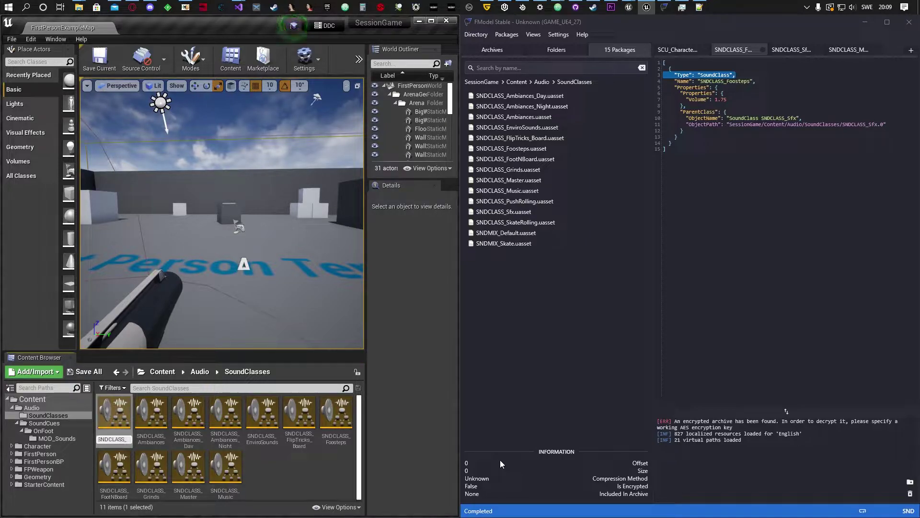
text(PushRolling)
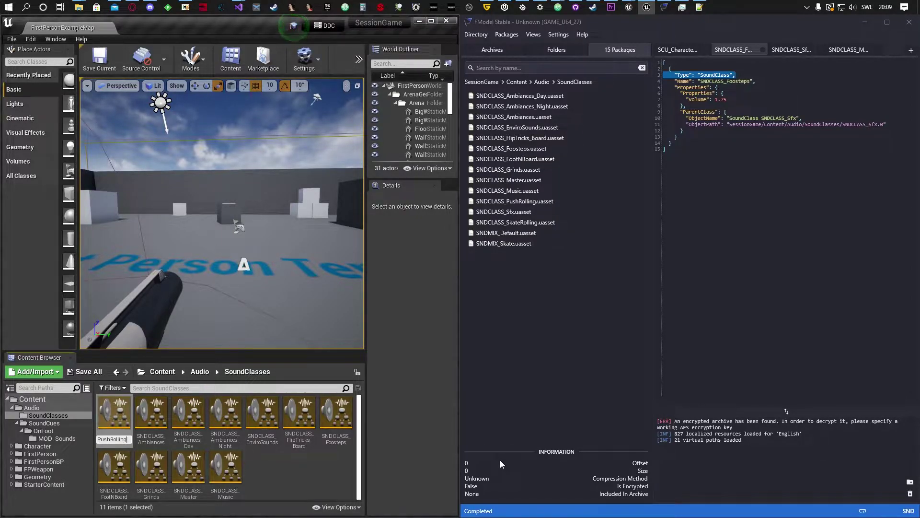
key(Return)
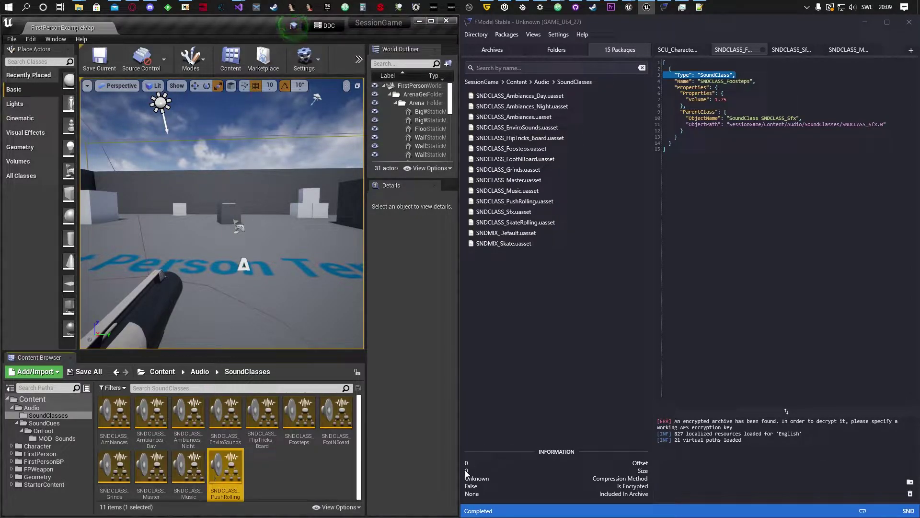
- Create a Sound Class named SNDCLASS_Sfx in the SoundClasses folder
right_click(279, 473)
mouse_move(297, 456)
mouse_move(424, 458)
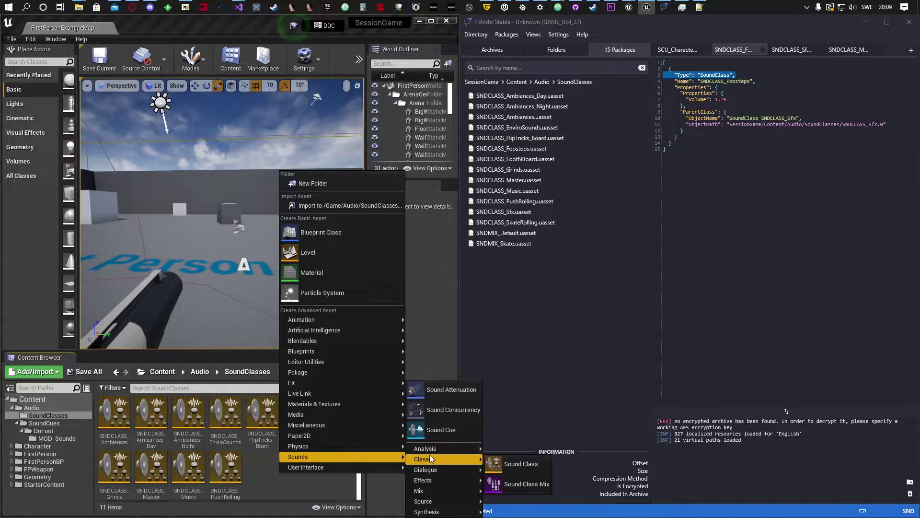
click(521, 464)
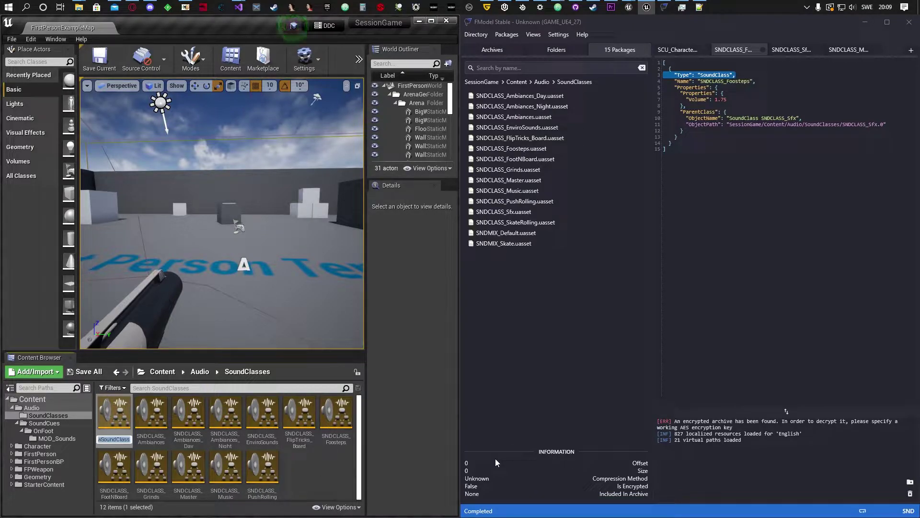
text(SNDCLASS_)
text(Sfx)
key(Return)
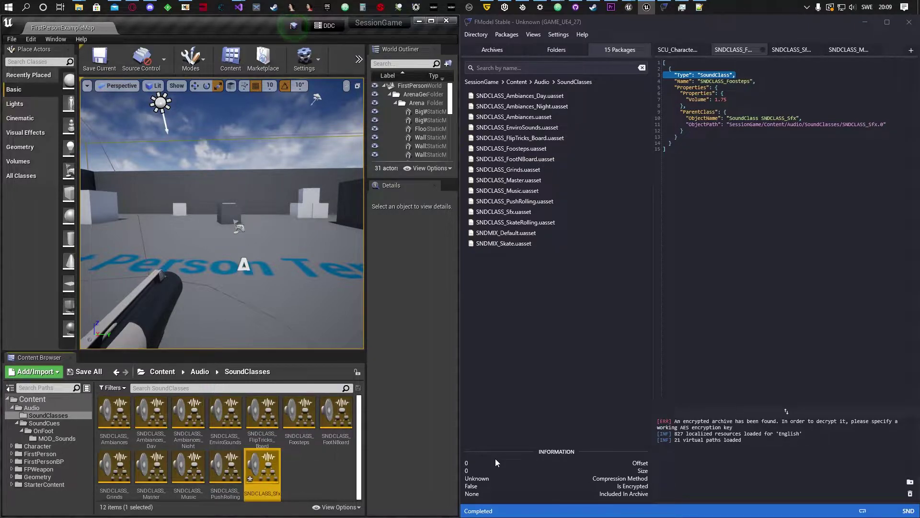
- Create a Sound Class named SNDCLASS_SkateRolling in the SoundClasses folder
right_click(315, 467)
mouse_move(344, 451)
mouse_move(461, 449)
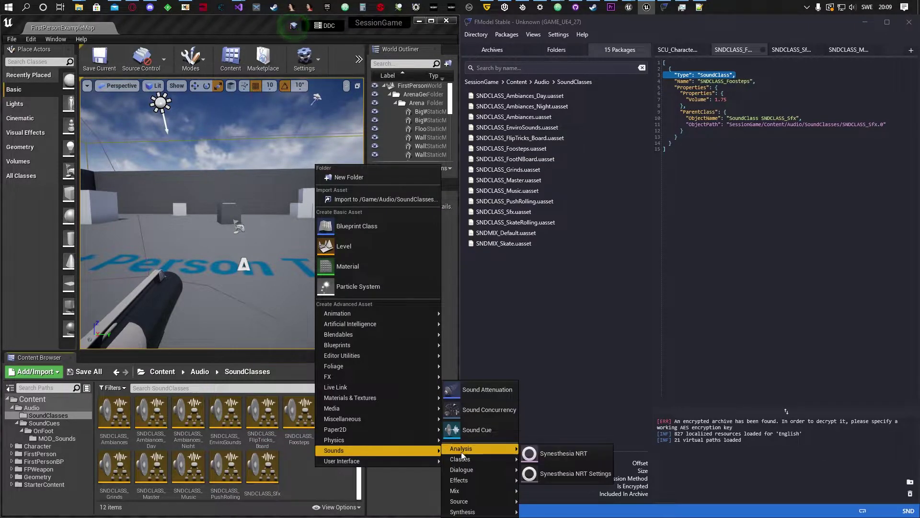
click(537, 458)
text(SN)
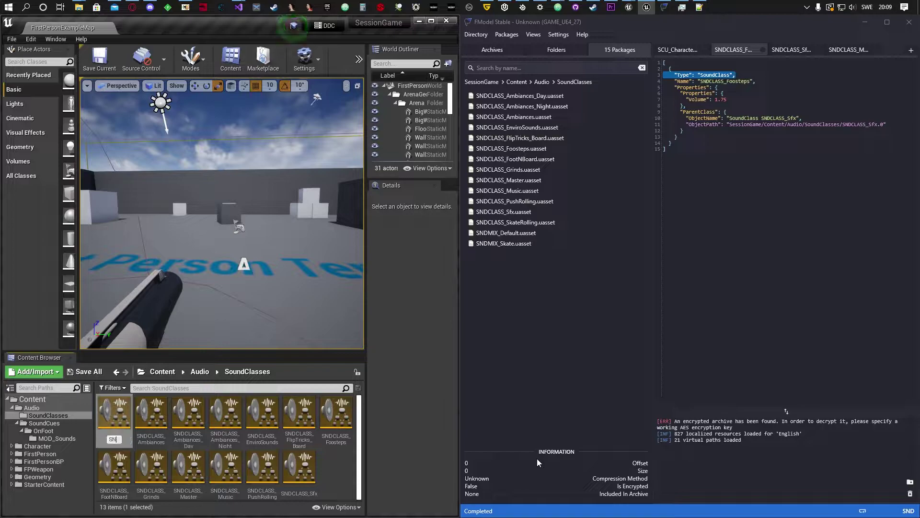
text(DCLASS_SkateRolling)
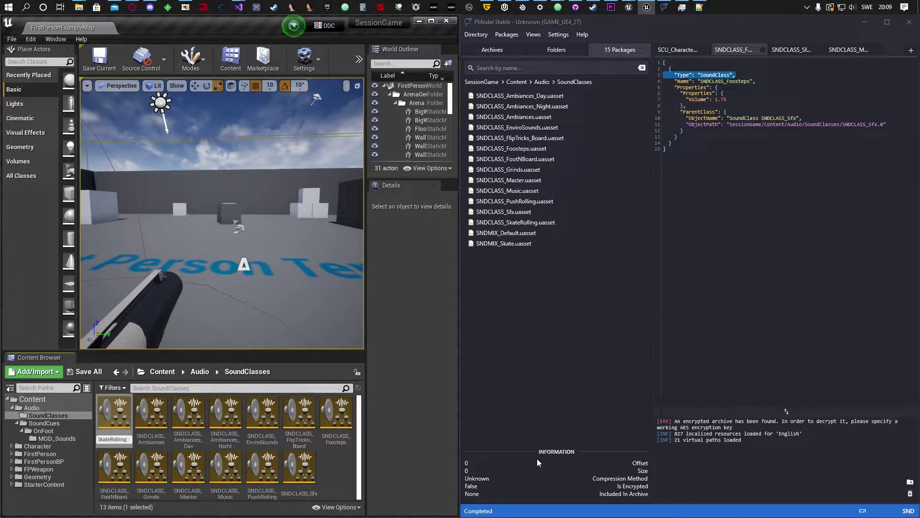
key(Return)
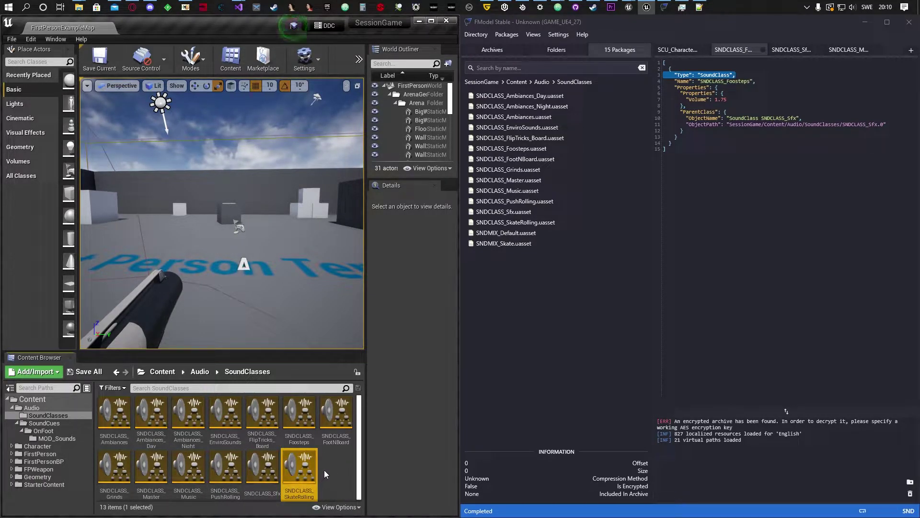
click(327, 466)
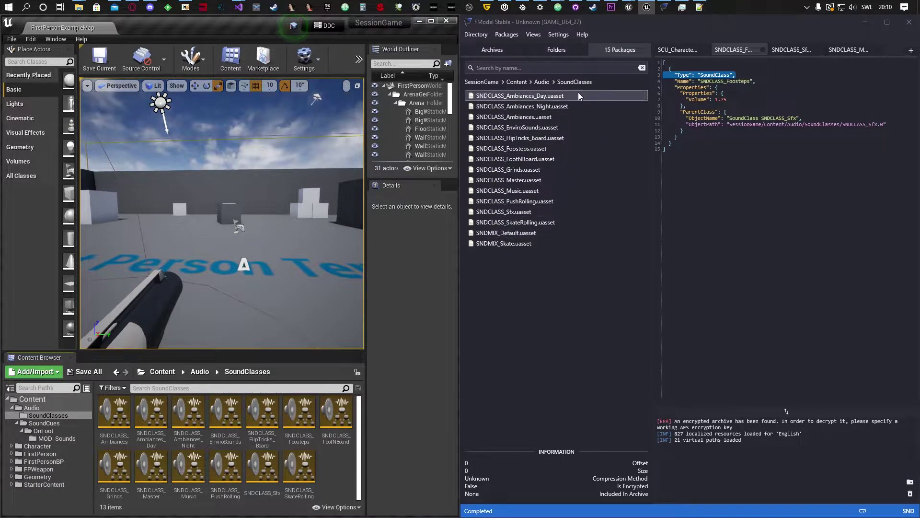
- In FModel, follow the SCU_Character_Jump cue's sound class reference to its parent SNDCLASS_Sfx and examine the passive sound mix entry
click(679, 50)
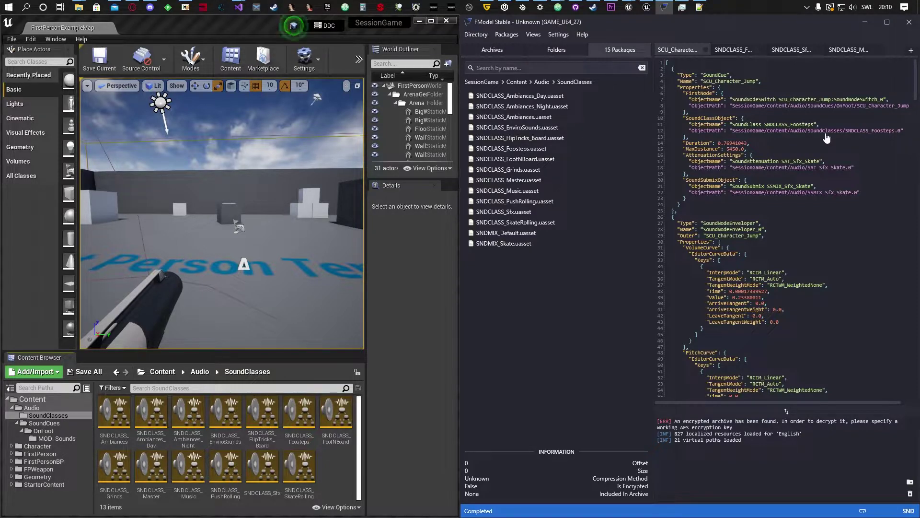
ctrl+click(847, 138)
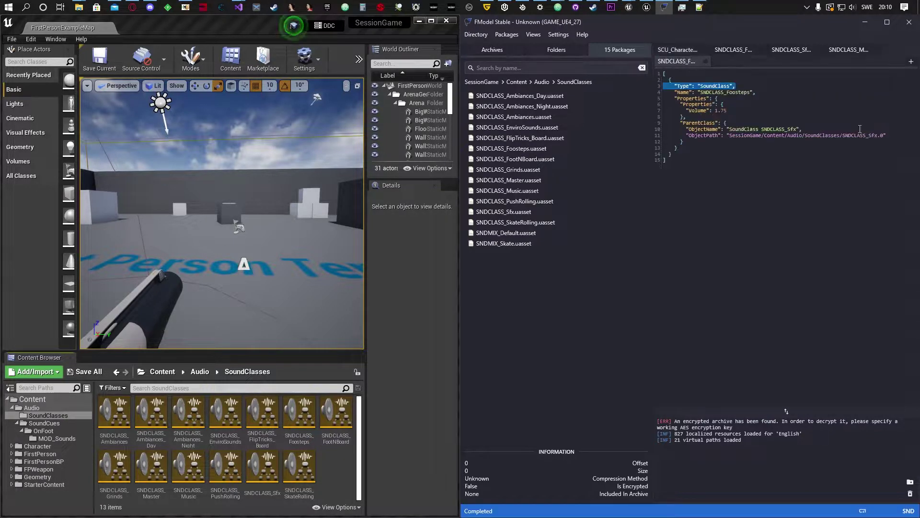
ctrl+click(770, 138)
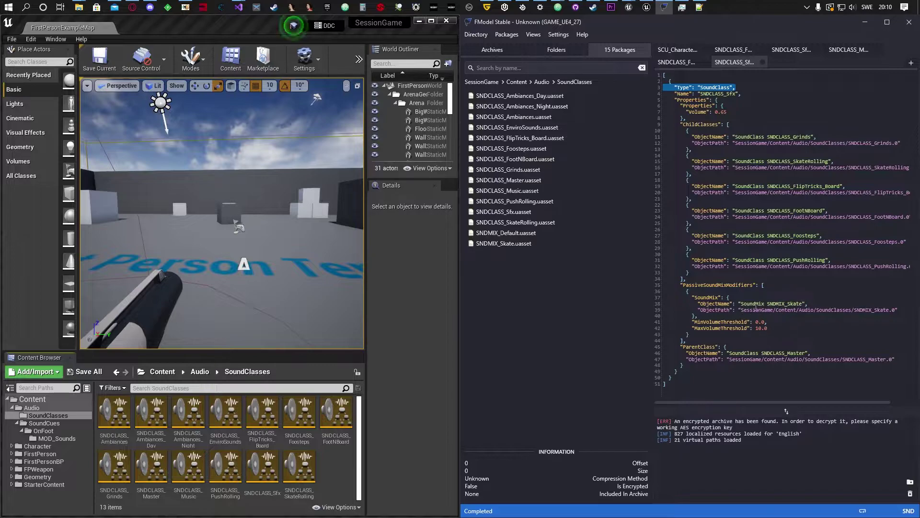
drag(740, 303, 765, 303)
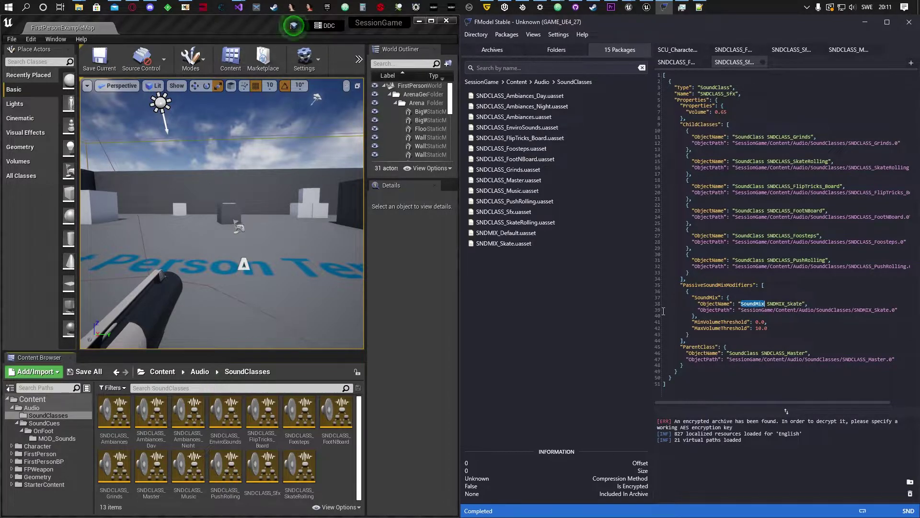
- Add a new Sound Class Mix asset to the Unreal project's SoundClasses folder
right_click(331, 464)
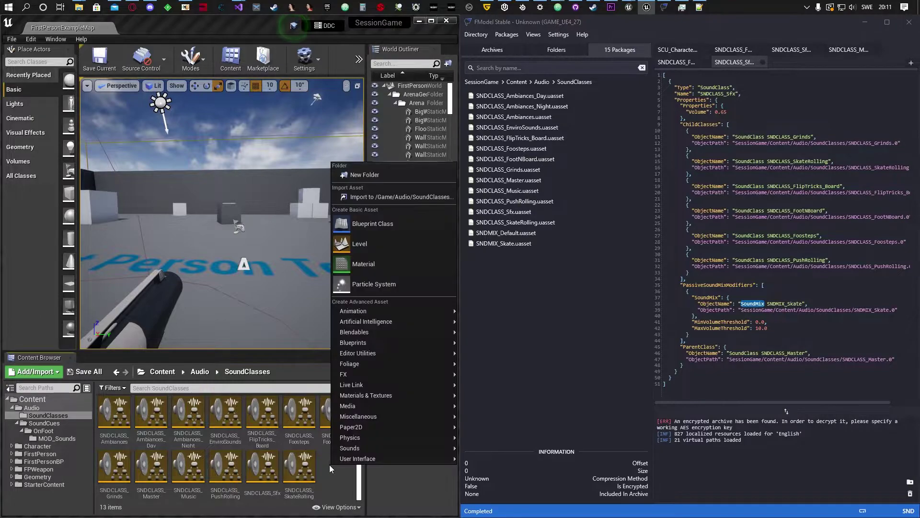
mouse_move(415, 448)
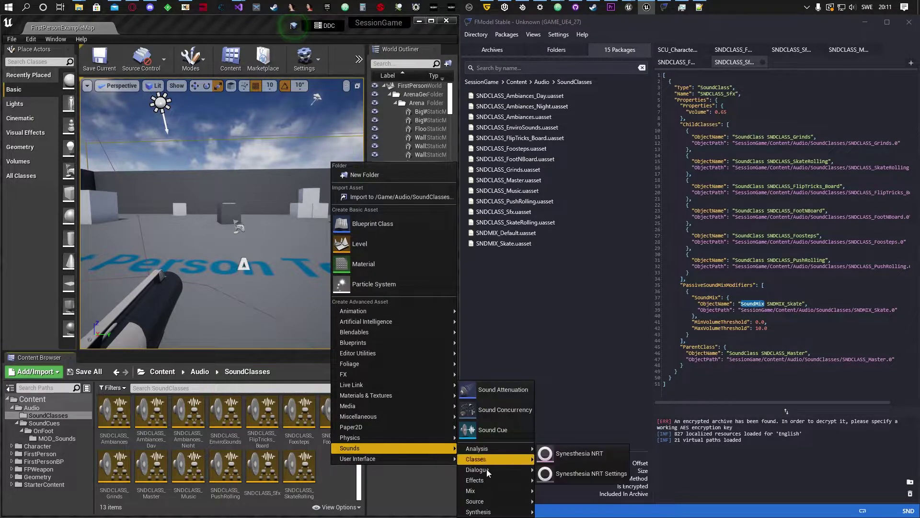
mouse_move(500, 493)
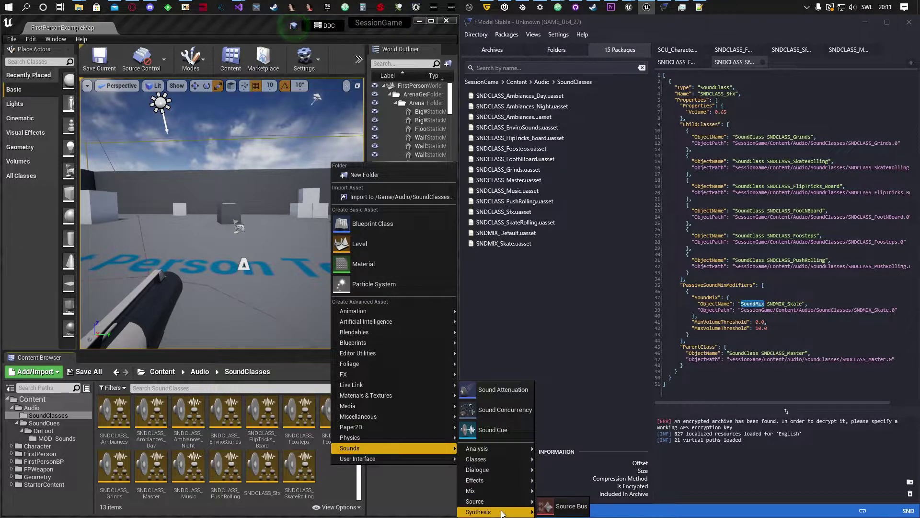
mouse_move(501, 512)
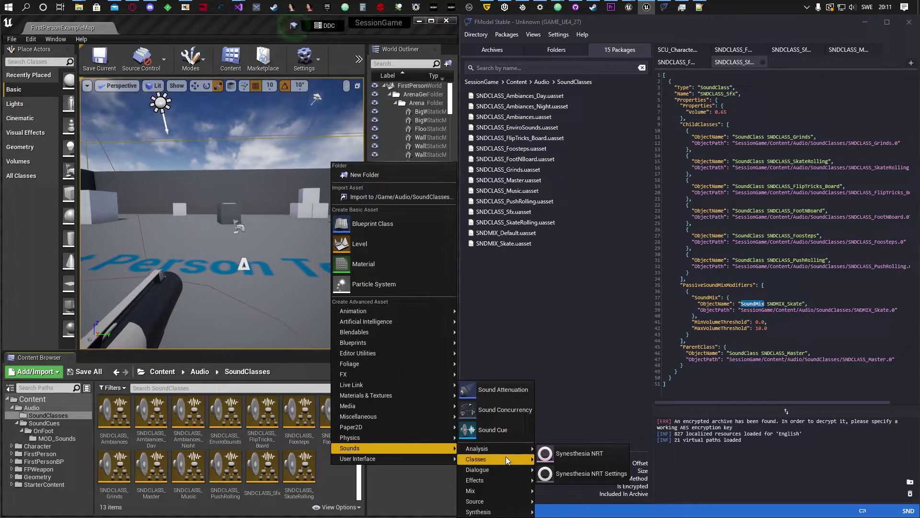
mouse_move(505, 458)
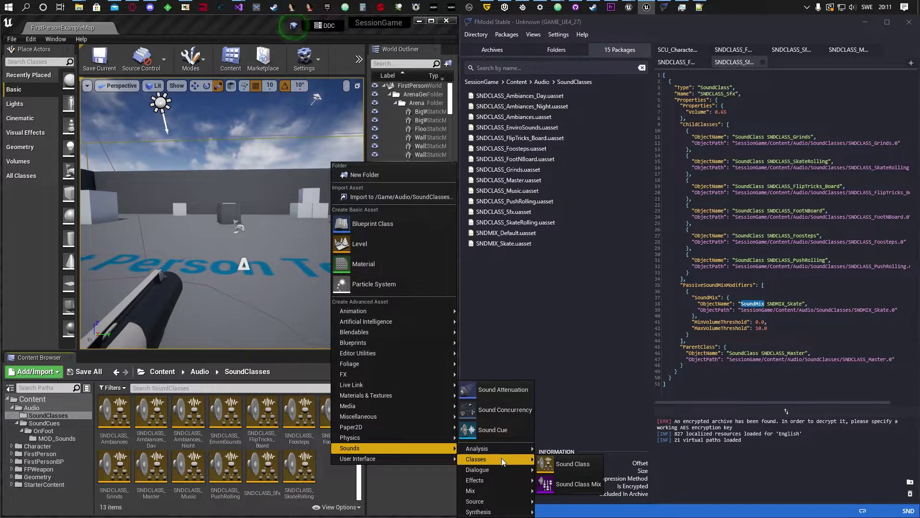
click(570, 484)
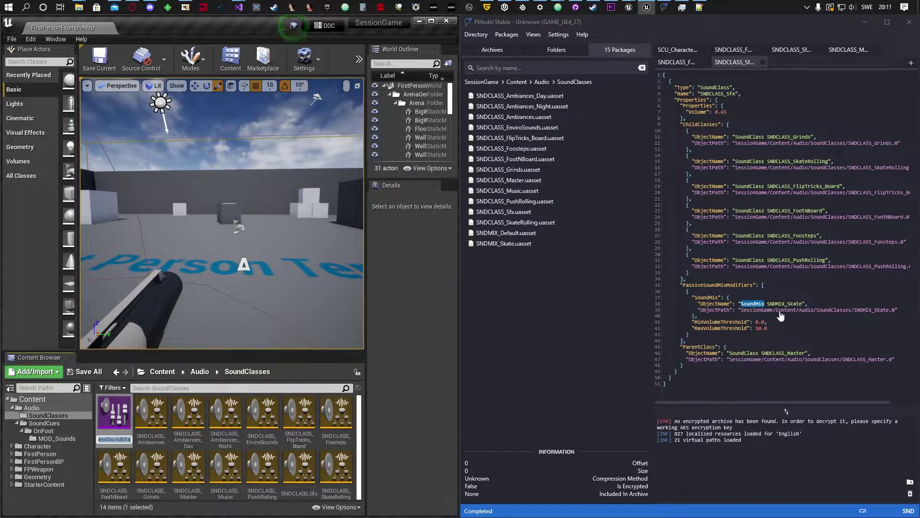
- Open the game's SNDMIX_Skate data in FModel and name the new Unreal sound mix SNDMIX_Skate, copying the name from there
click(806, 314)
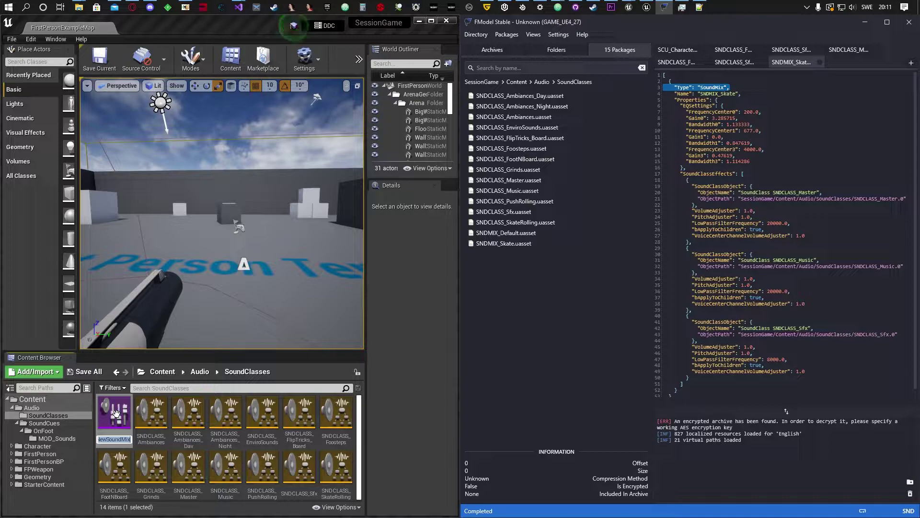
double_click(717, 94)
key(ctrl+c)
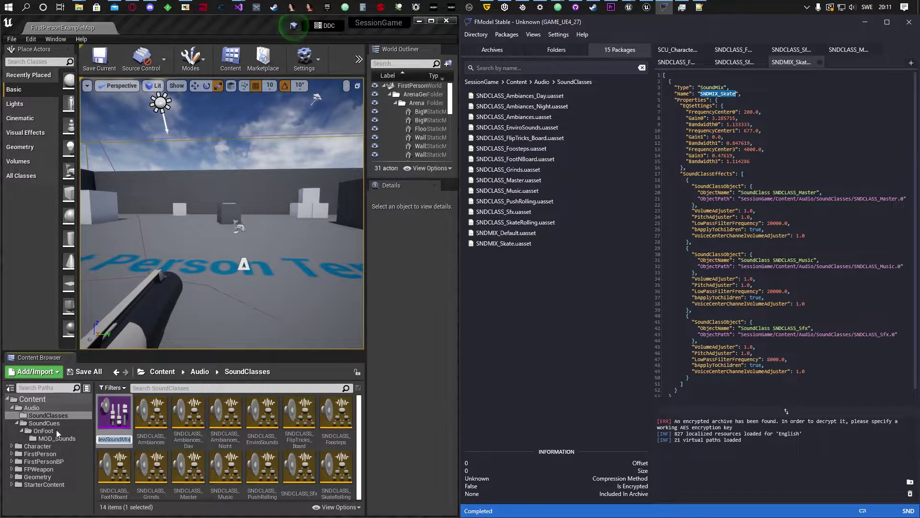
click(115, 440)
key(ctrl+v)
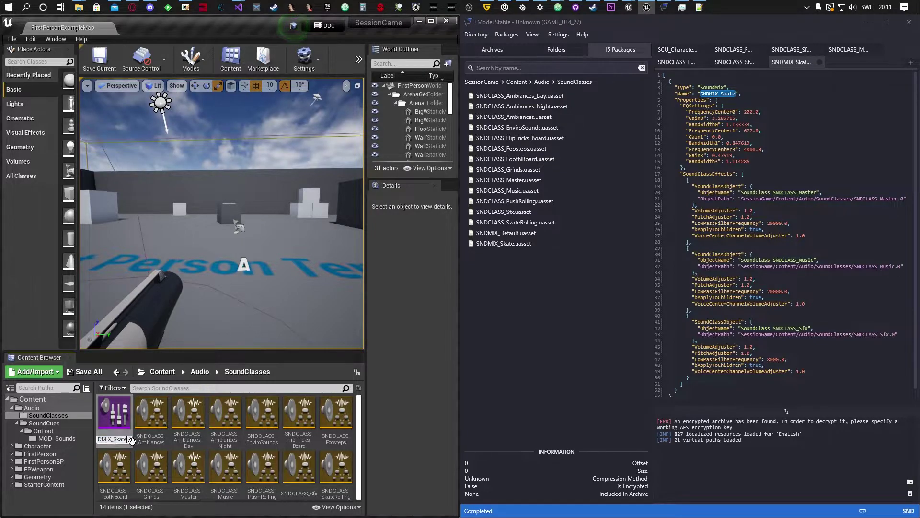
key(Return)
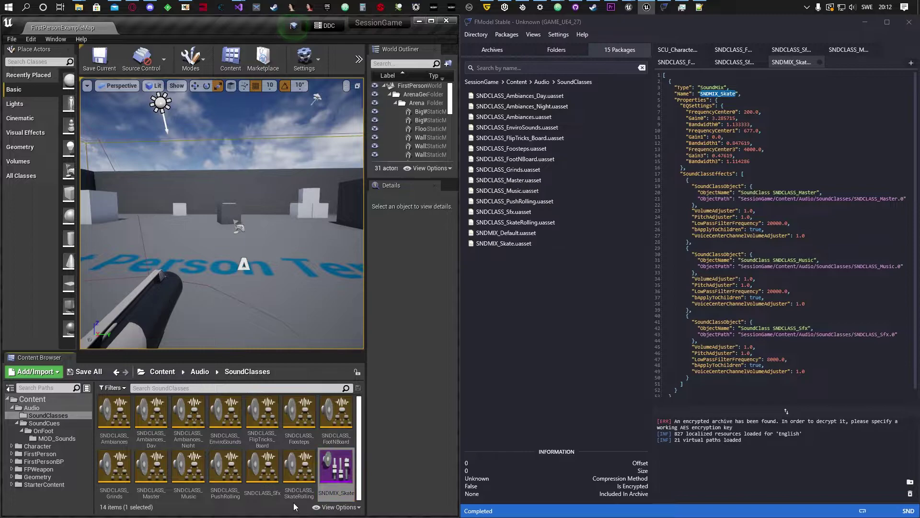
- Create a second Sound Class Mix named SNDMIX_Default in the SoundClasses folder and save it
right_click(299, 468)
click(225, 413)
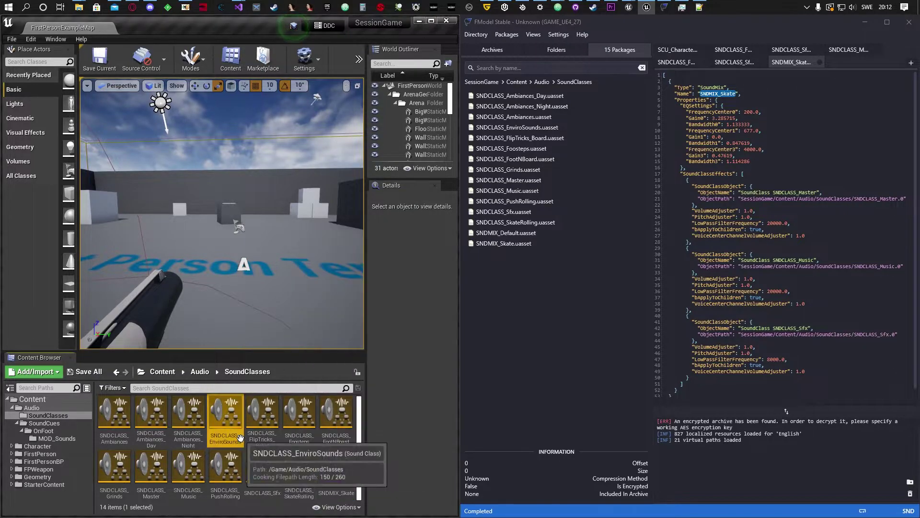
drag(282, 288, 282, 282)
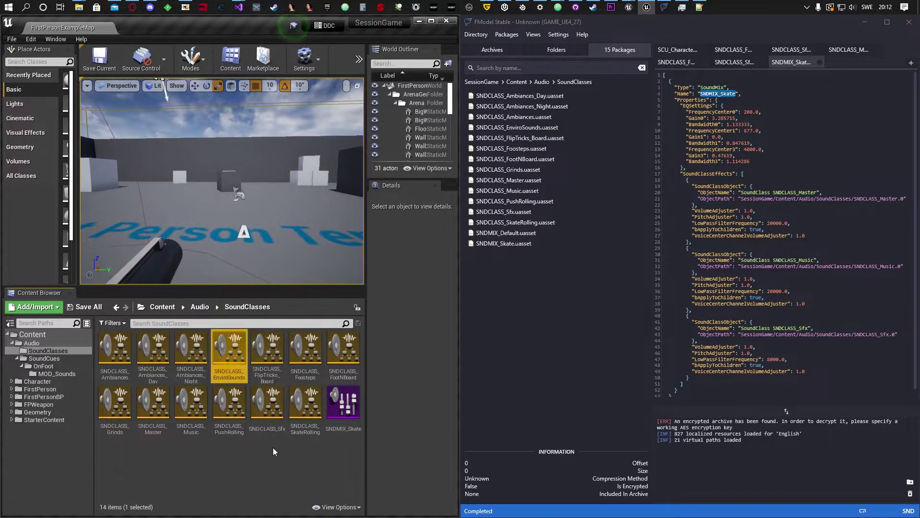
right_click(272, 448)
mouse_move(354, 430)
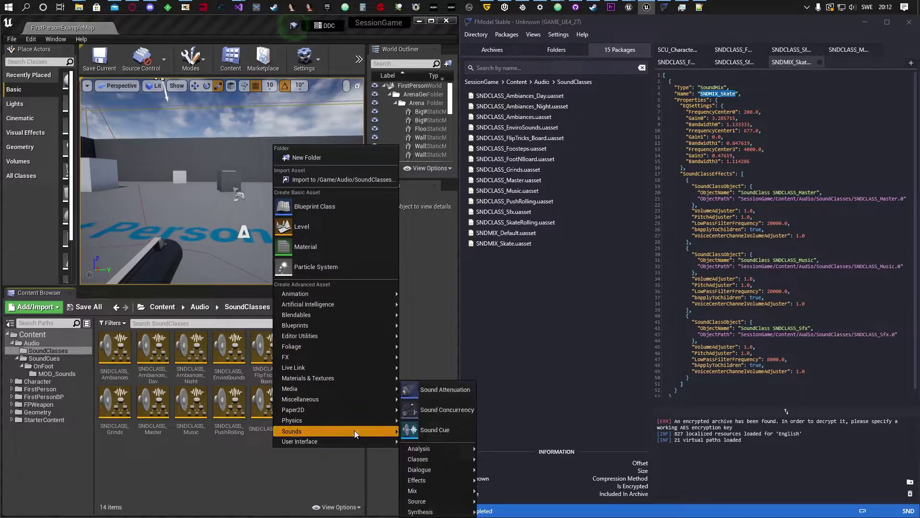
mouse_move(450, 459)
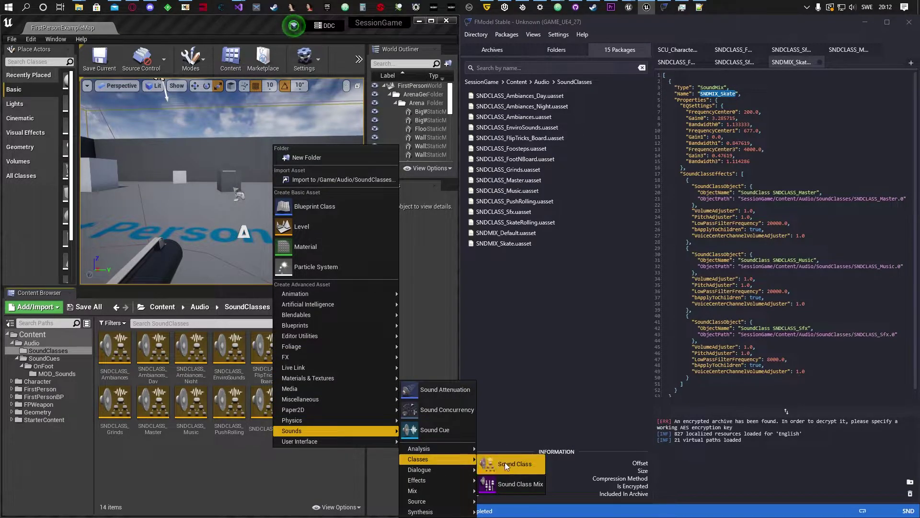
click(523, 484)
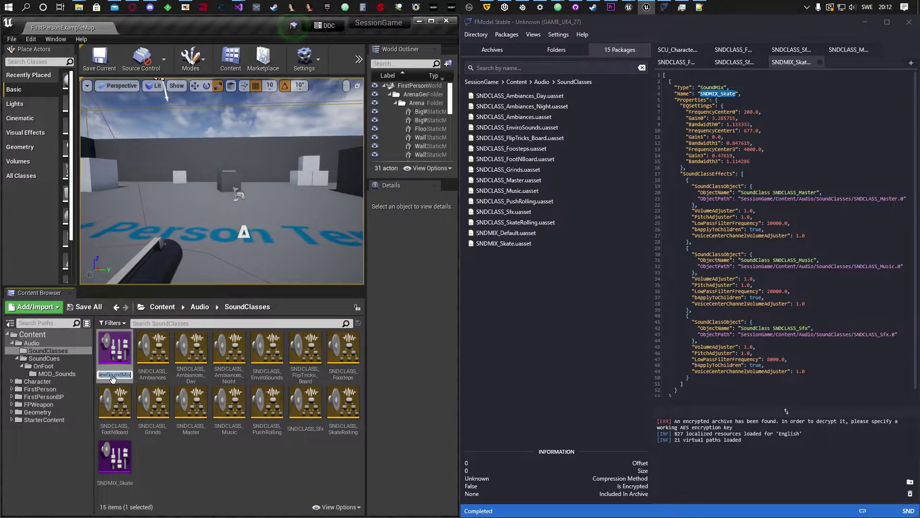
text(SNDMIX)
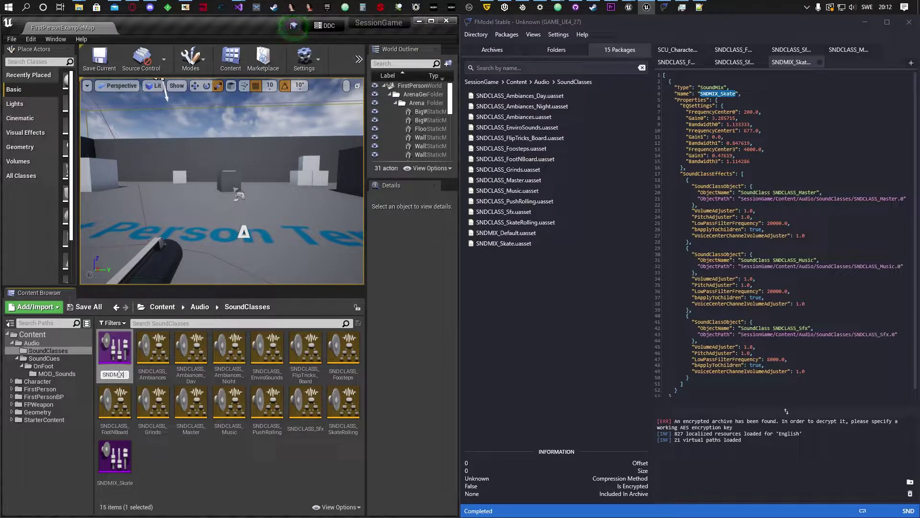
text(_Default)
key(Return)
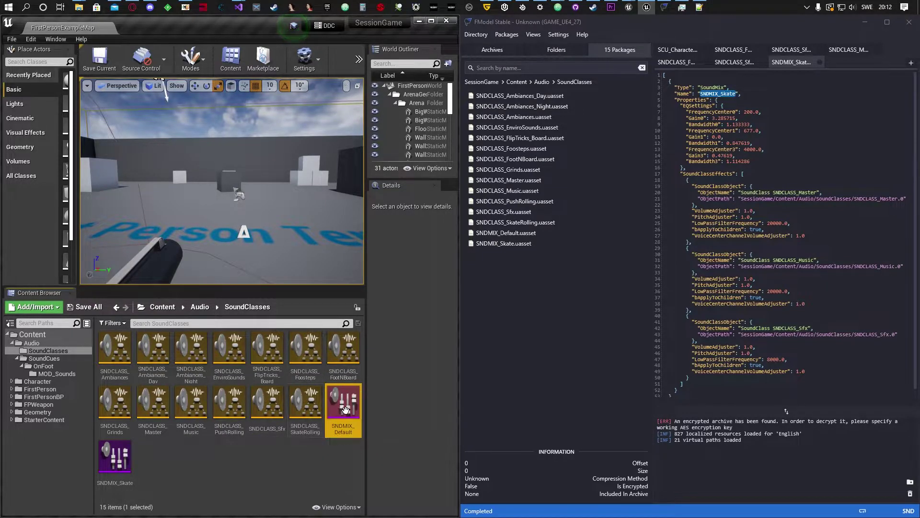
click(218, 480)
key(ctrl+s)
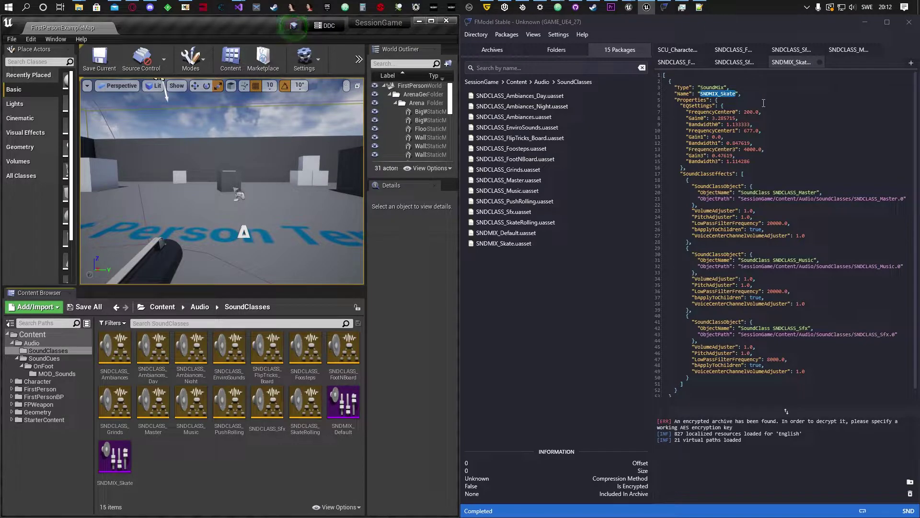
- Open the game's SNDCLASS_Ambiances_Day and SNDCLASS_Ambiances_Night data in FModel and examine their properties and parent class references
scroll(764, 103, down, 1)
scroll(767, 103, up, 1)
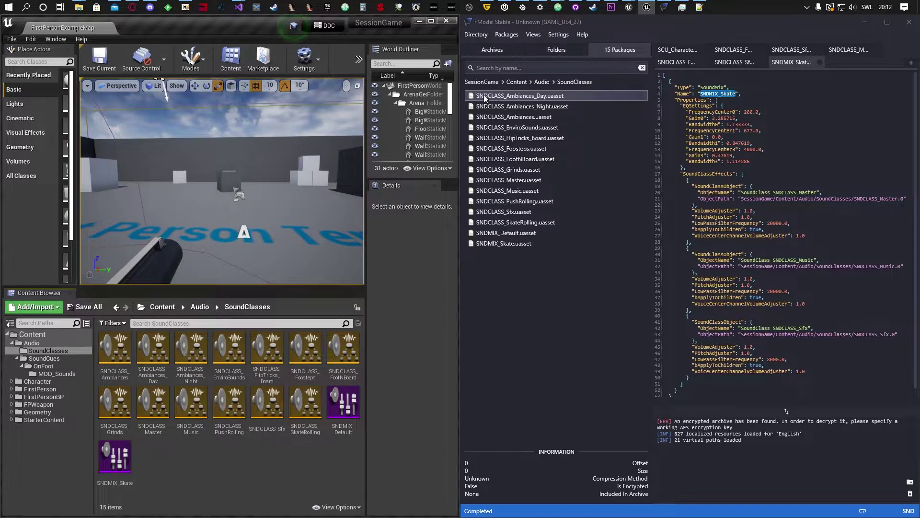
double_click(510, 97)
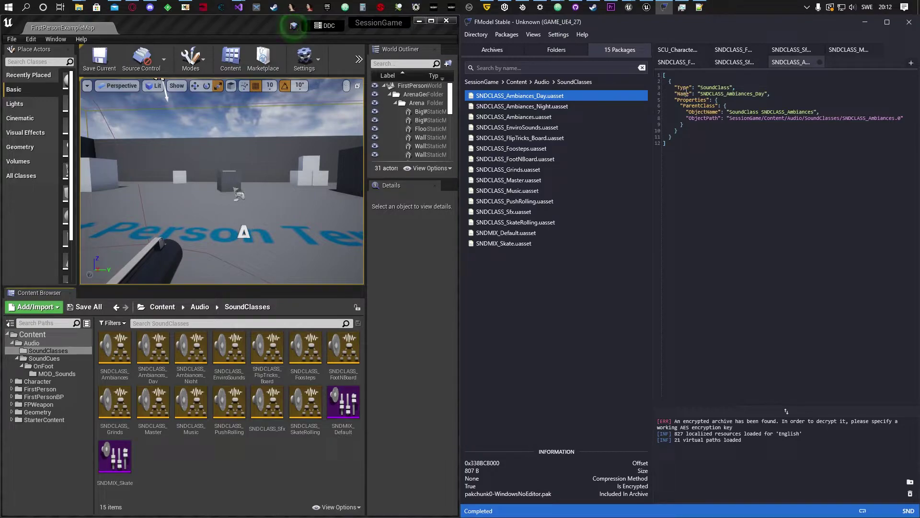
double_click(713, 88)
double_click(712, 93)
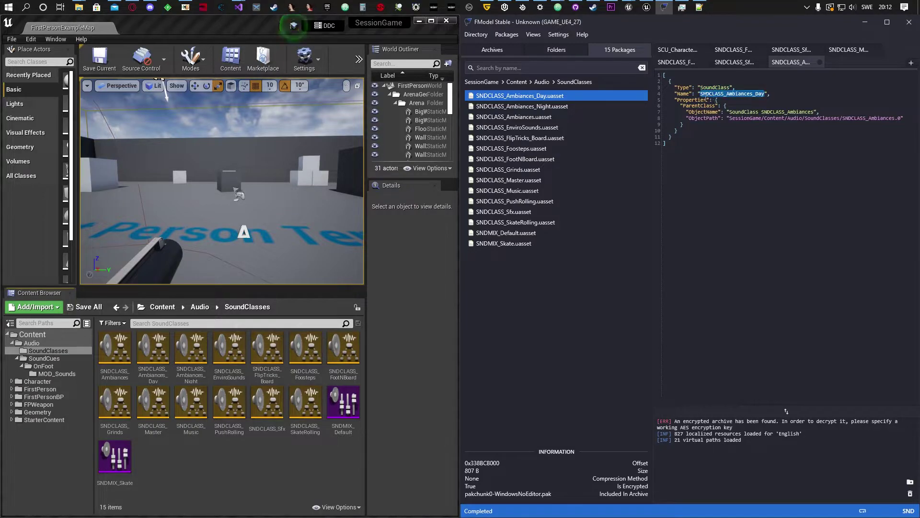
double_click(682, 100)
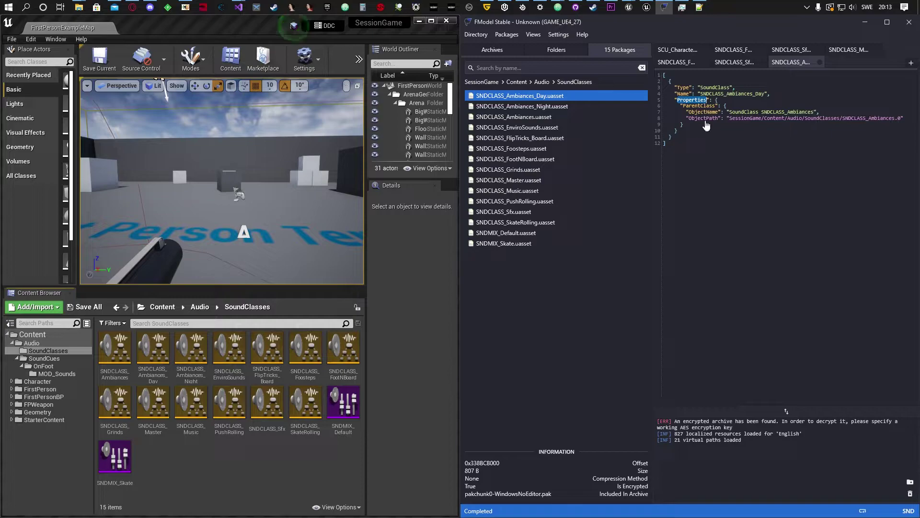
double_click(699, 106)
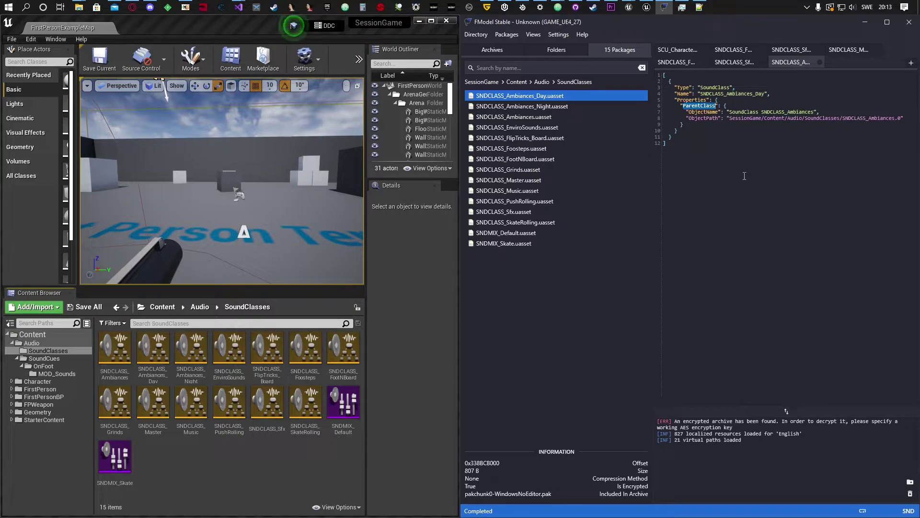
double_click(517, 108)
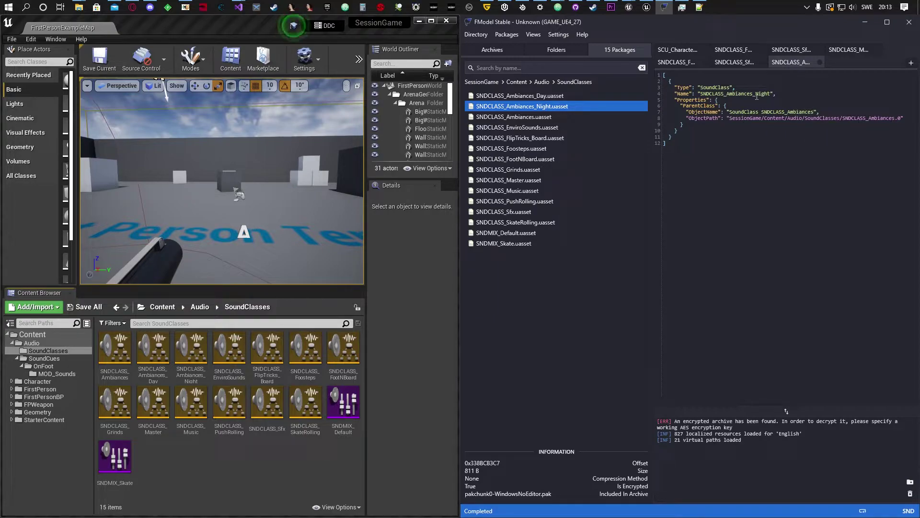
- Open the game's SNDCLASS_Ambiances data and examine its volume property, child classes and parent class
click(517, 117)
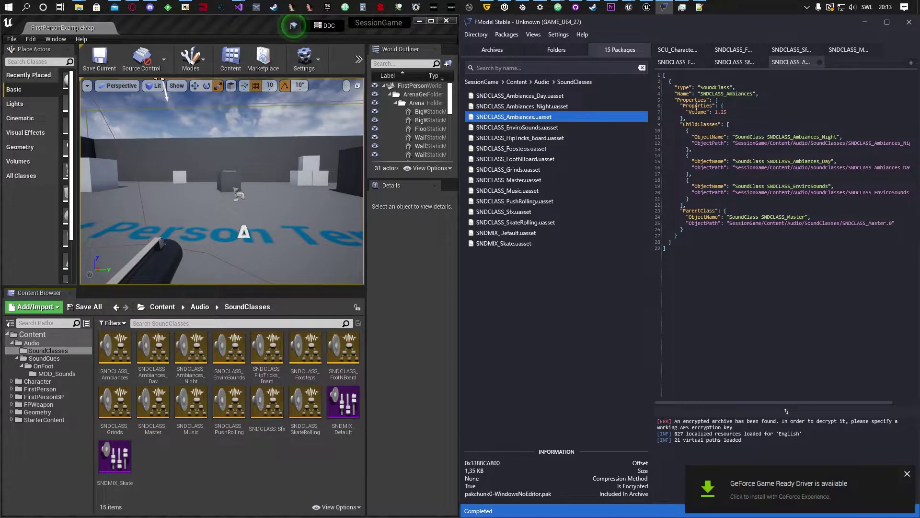
double_click(696, 112)
click(701, 108)
double_click(698, 125)
double_click(701, 211)
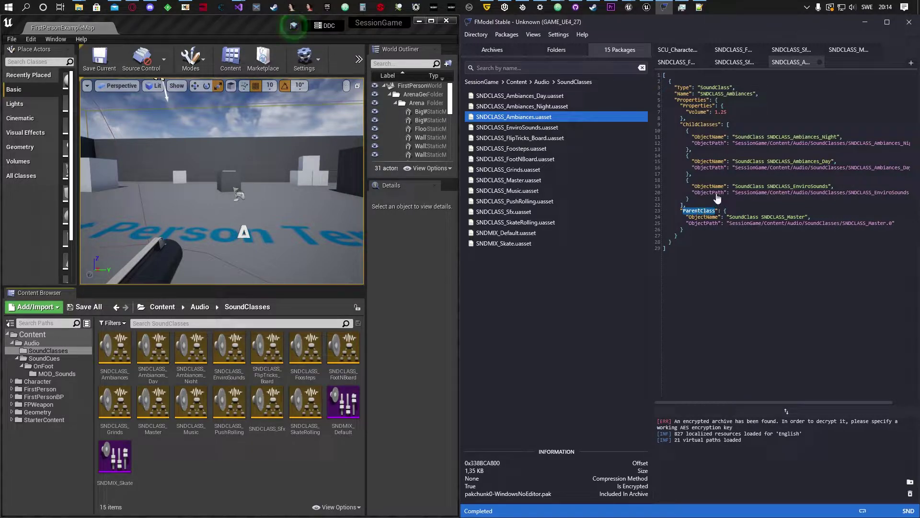
double_click(706, 125)
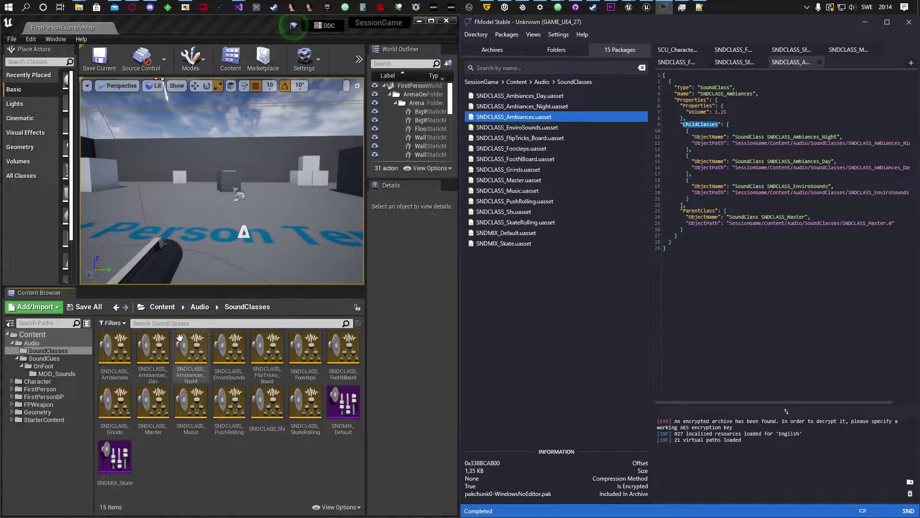
- Open SNDCLASS_Ambiances in the Unreal project beside FModel and set its Volume to 1.25
double_click(115, 370)
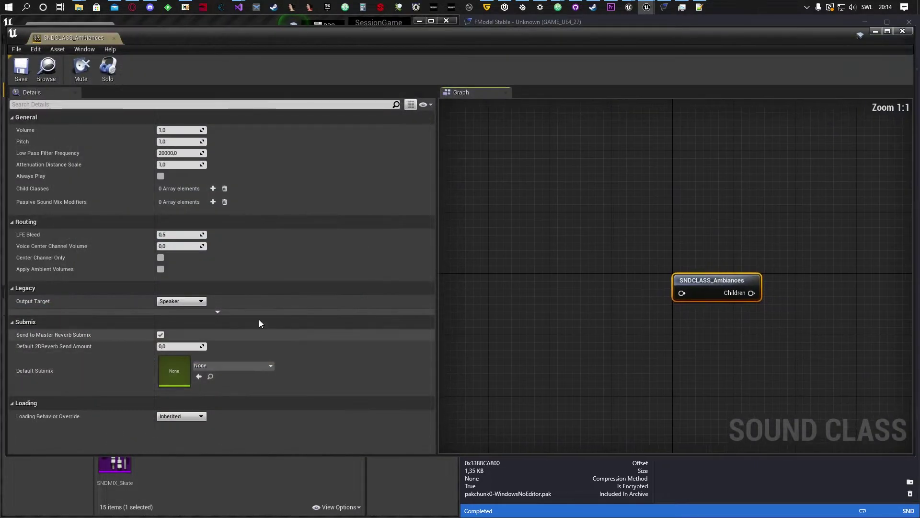
drag(557, 44, 0, 213)
right_drag(331, 213, 256, 242)
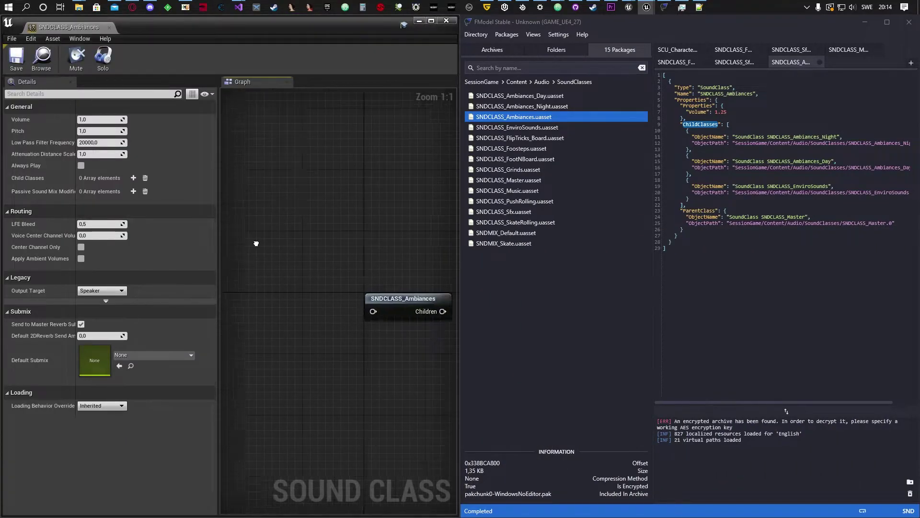
right_drag(402, 237, 367, 230)
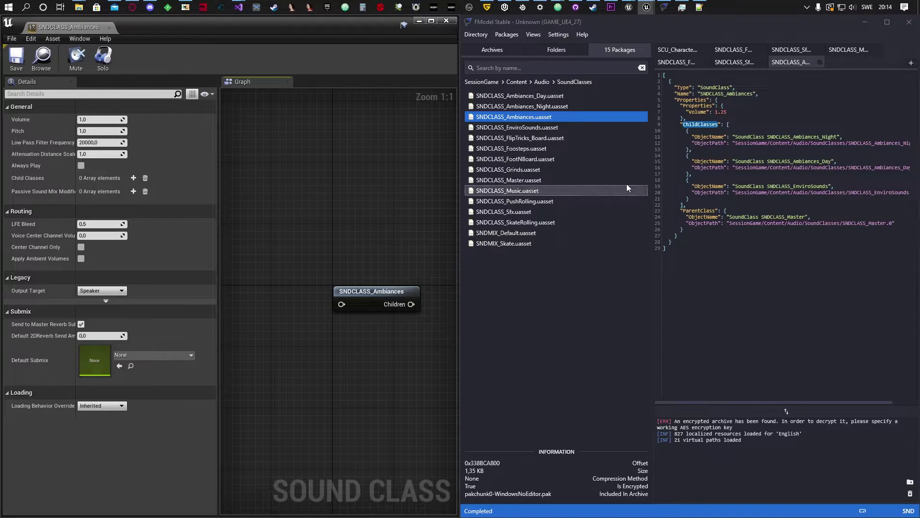
double_click(705, 113)
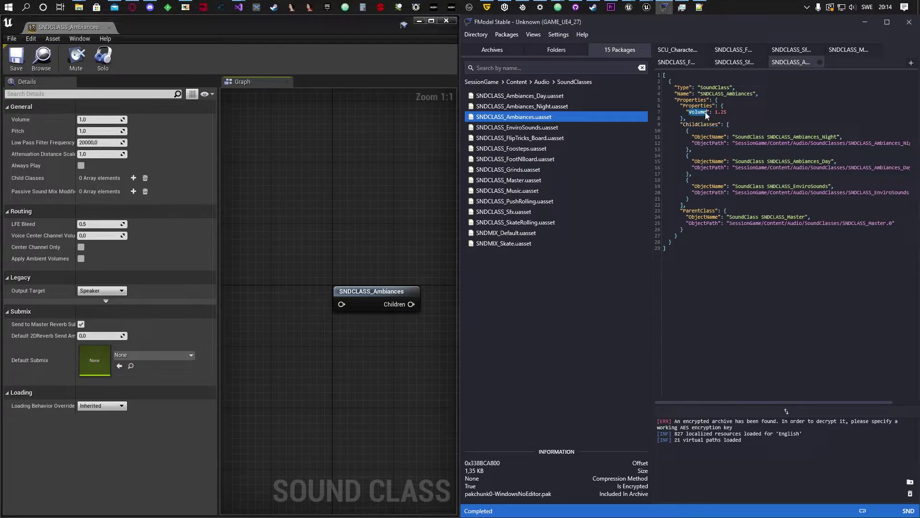
click(91, 119)
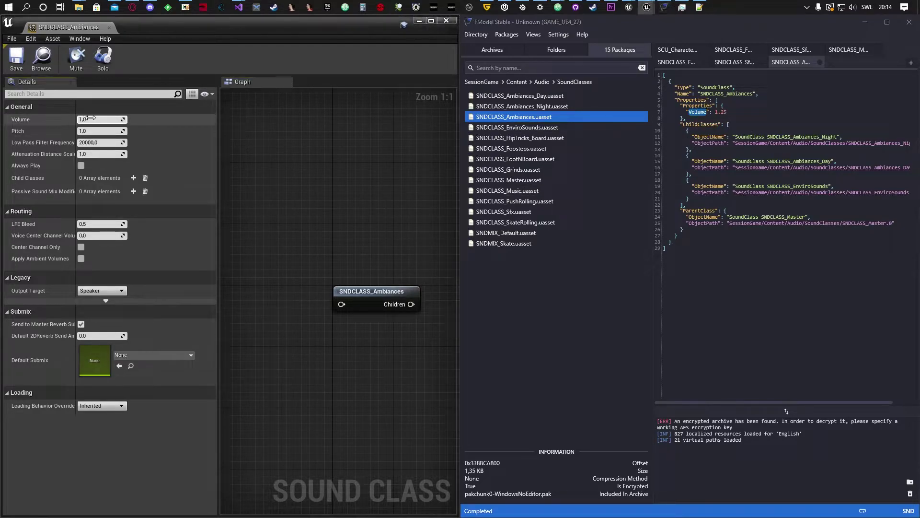
text(1.25)
key(Return)
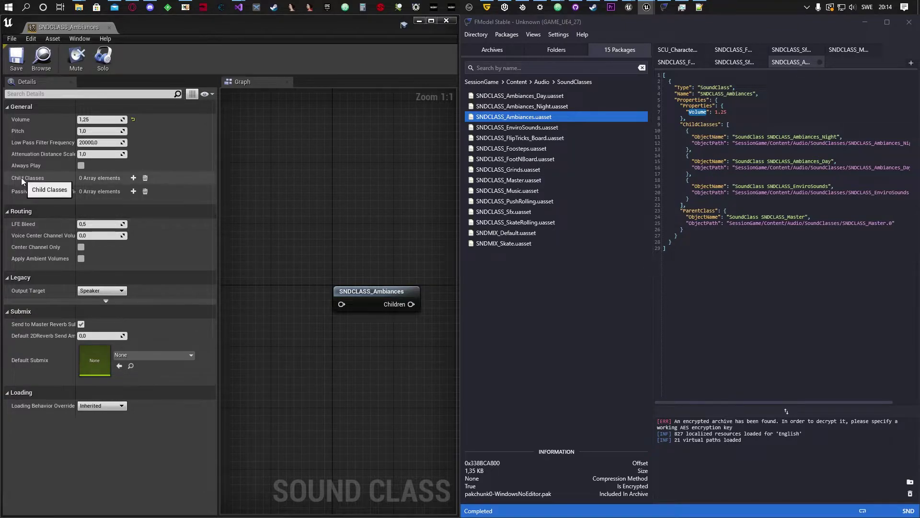
- Add three Child Classes elements to SNDCLASS_Ambiances and open the asset choices for element 0
click(134, 177)
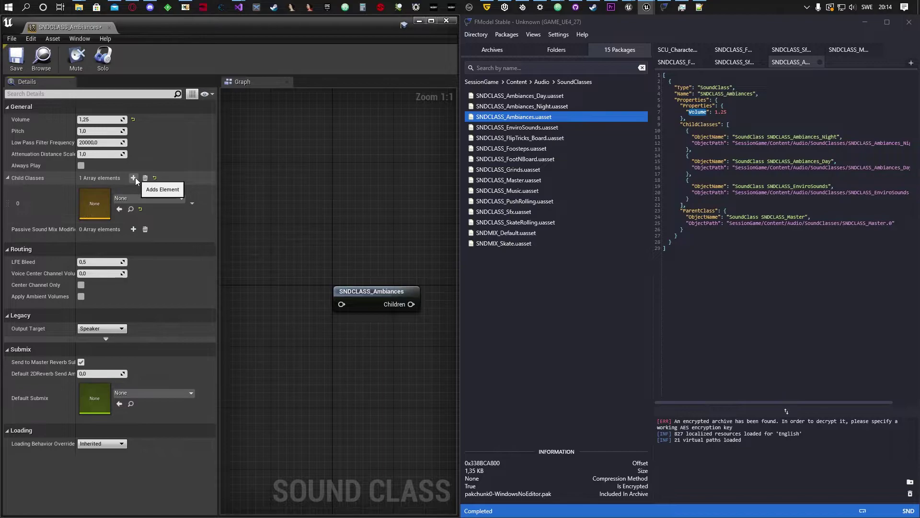
click(134, 178)
click(133, 178)
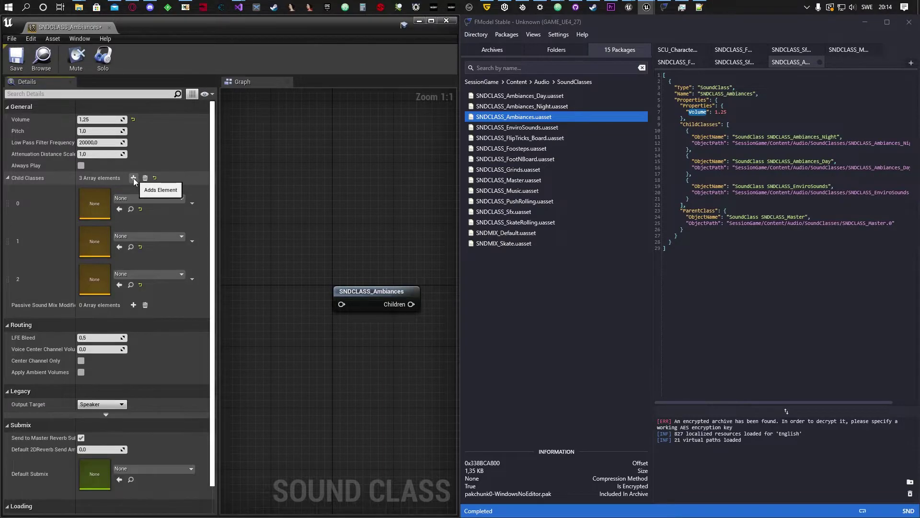
click(179, 199)
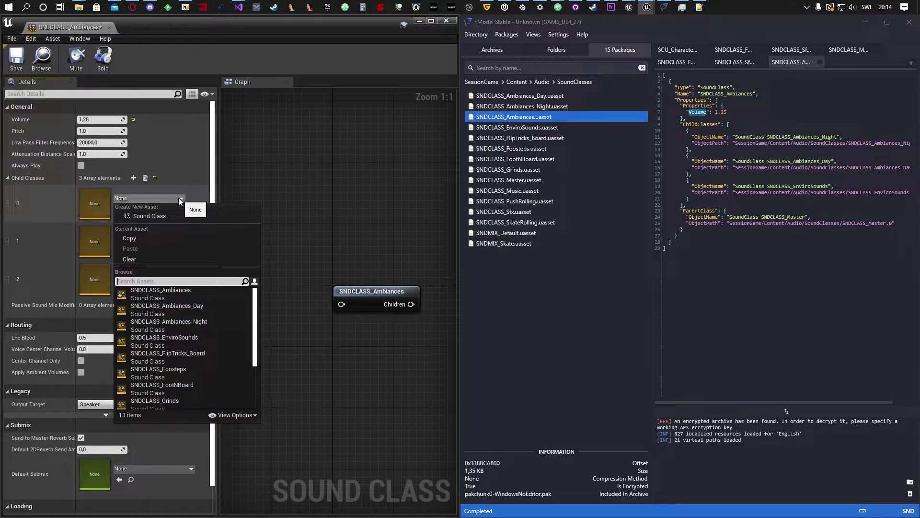
- Assign SNDCLASS_Ambiances_Night as child class element 0 of SNDCLASS_Ambiances and check its node in the graph
click(180, 321)
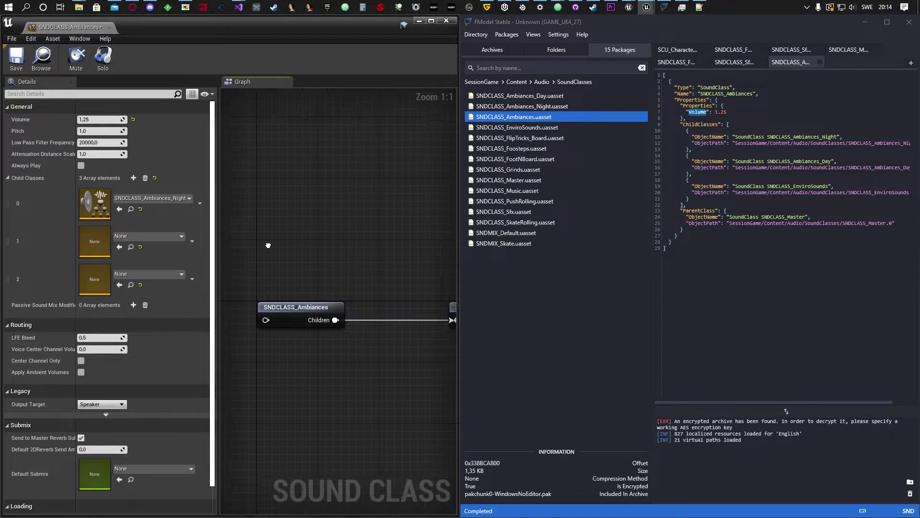
scroll(289, 263, down, 4)
scroll(307, 279, up, 1)
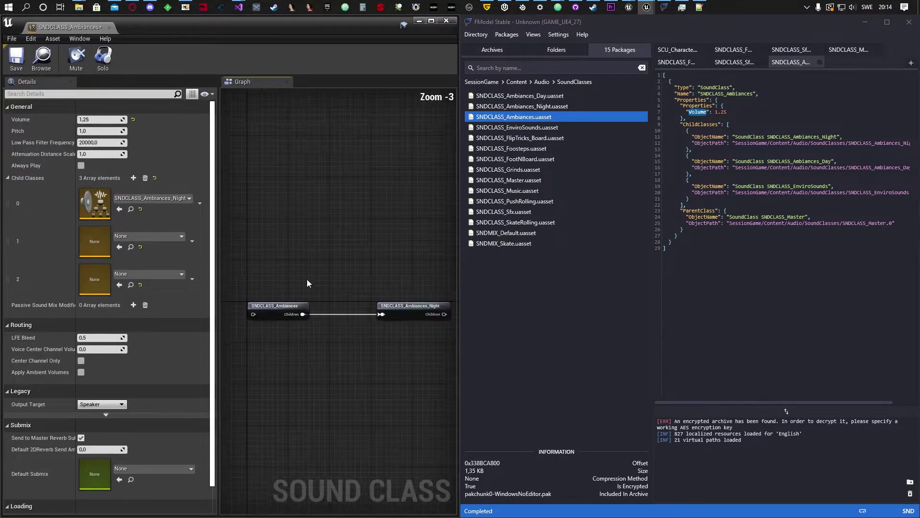
click(424, 312)
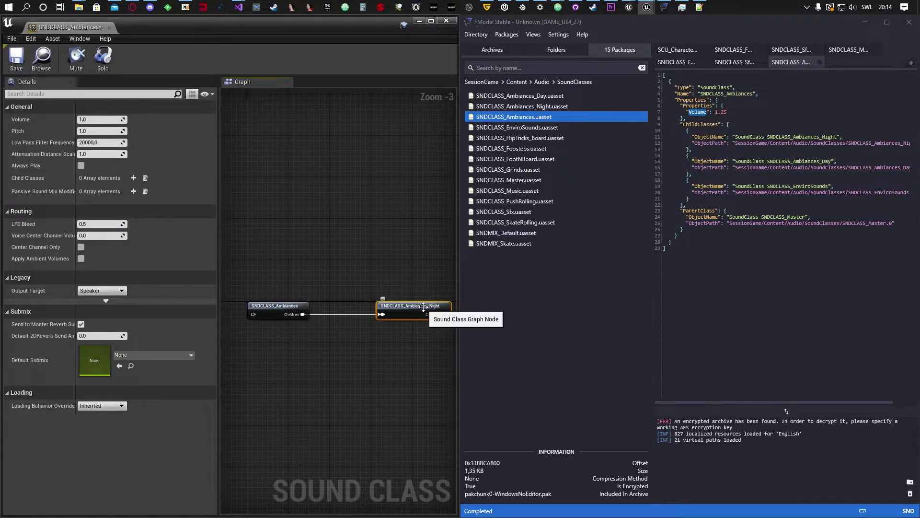
- Assign SNDCLASS_Ambiances_Day and SNDCLASS_EnviroSounds as child class elements 1 and 2 of SNDCLASS_Ambiances, and save the asset
click(285, 305)
click(147, 236)
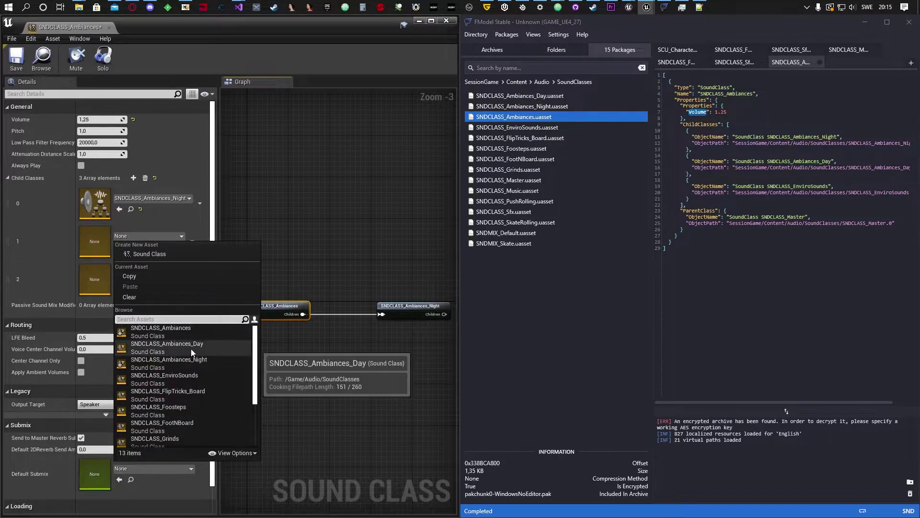
click(168, 346)
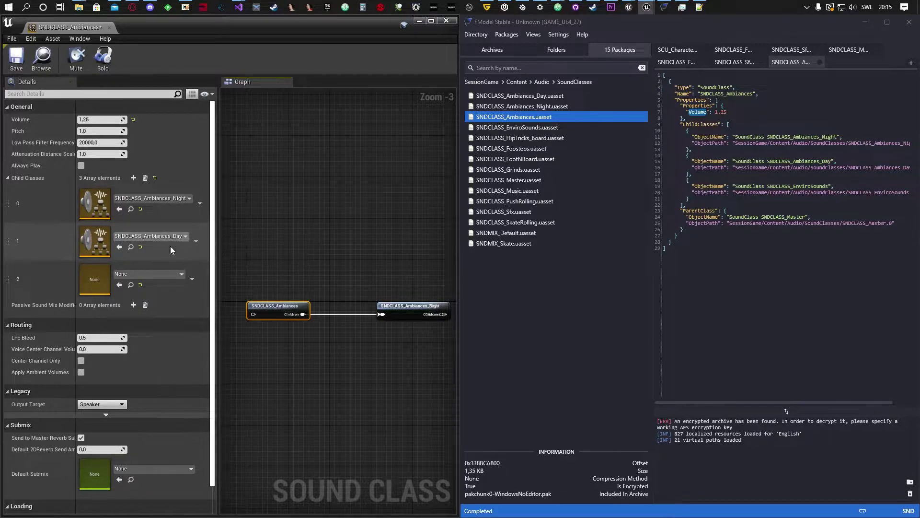
click(143, 274)
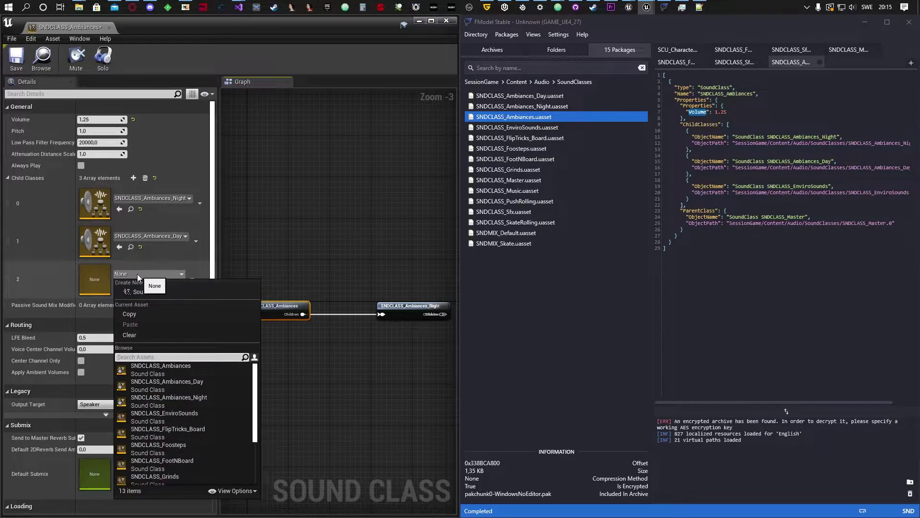
click(178, 413)
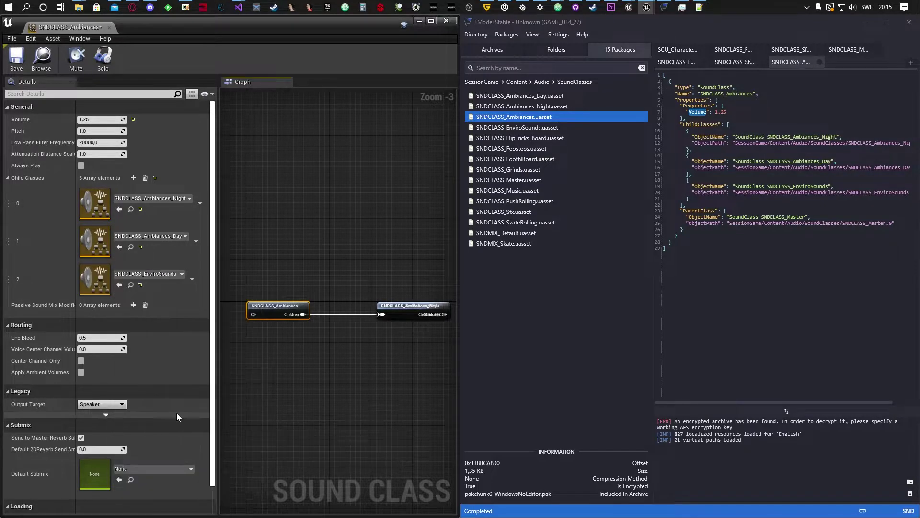
click(324, 241)
key(ctrl+s)
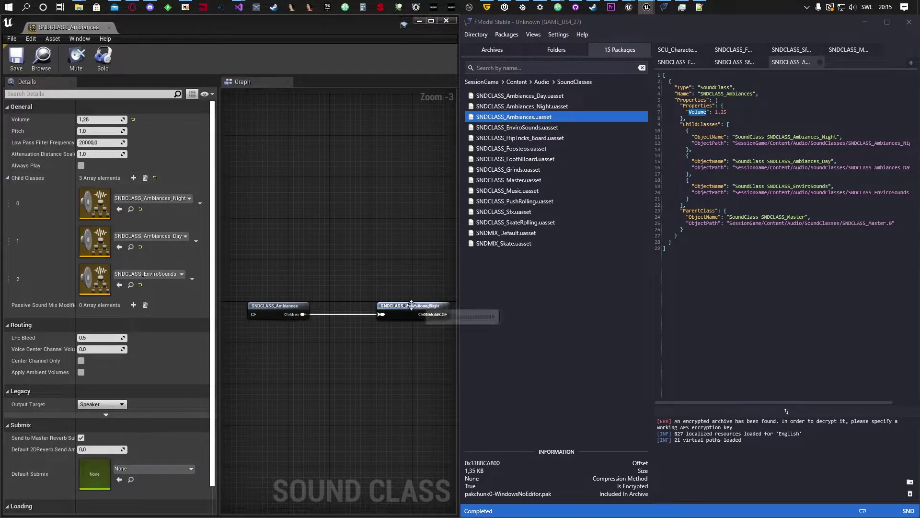
- Separate the overlapping child nodes into a vertical stack ordered Night, Day, EnviroSounds beside SNDCLASS_Ambiances, and save the sound class
drag(411, 305, 400, 258)
drag(420, 316, 416, 354)
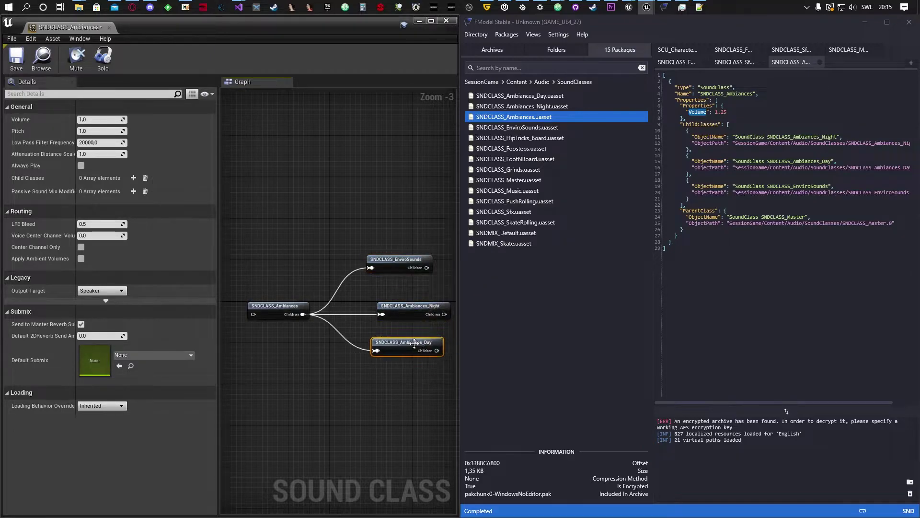
right_drag(409, 297, 356, 287)
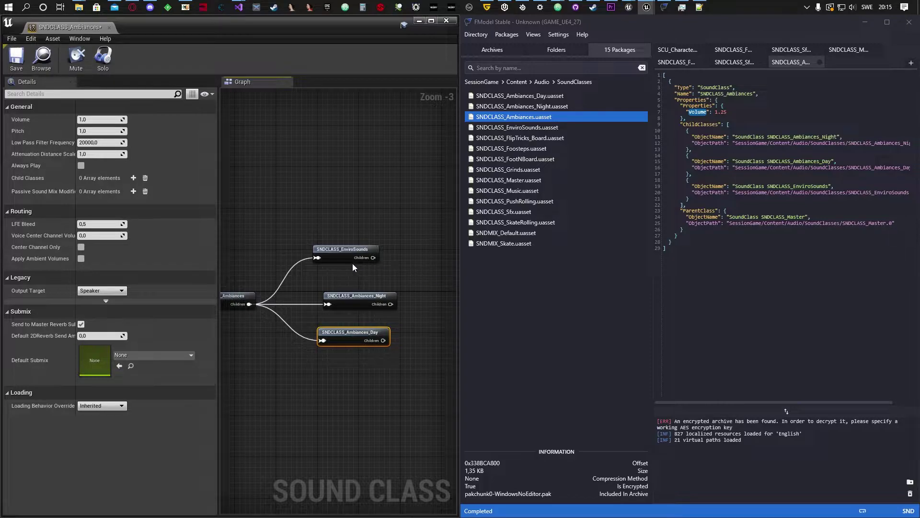
drag(364, 300, 352, 211)
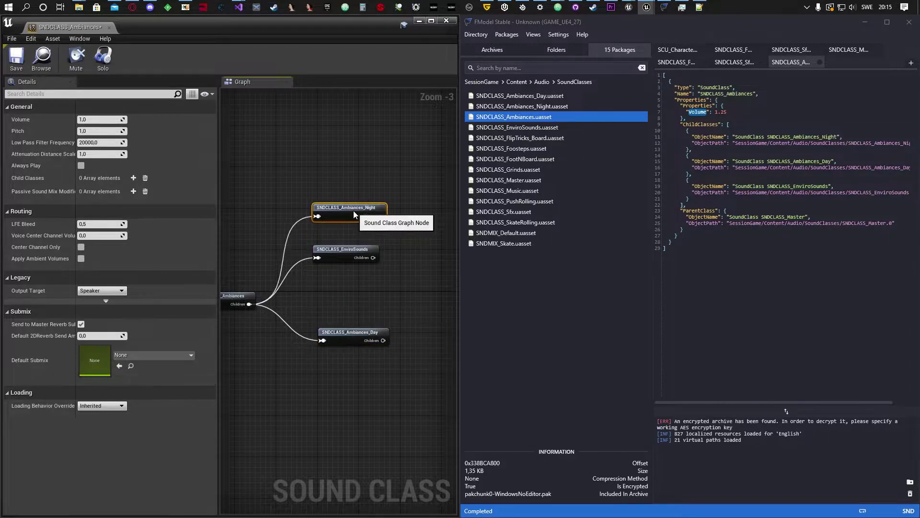
drag(342, 254, 348, 296)
click(353, 340)
drag(357, 275, 351, 250)
drag(353, 323, 348, 277)
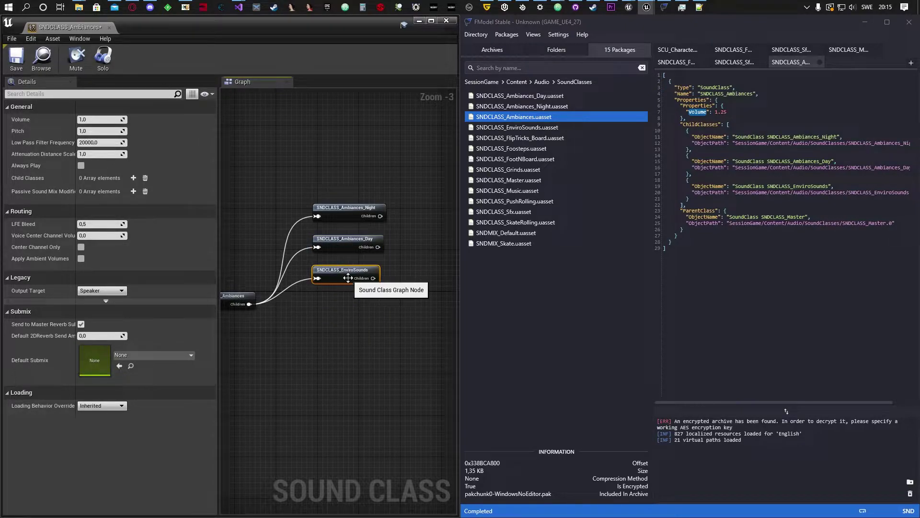
right_drag(289, 319, 345, 317)
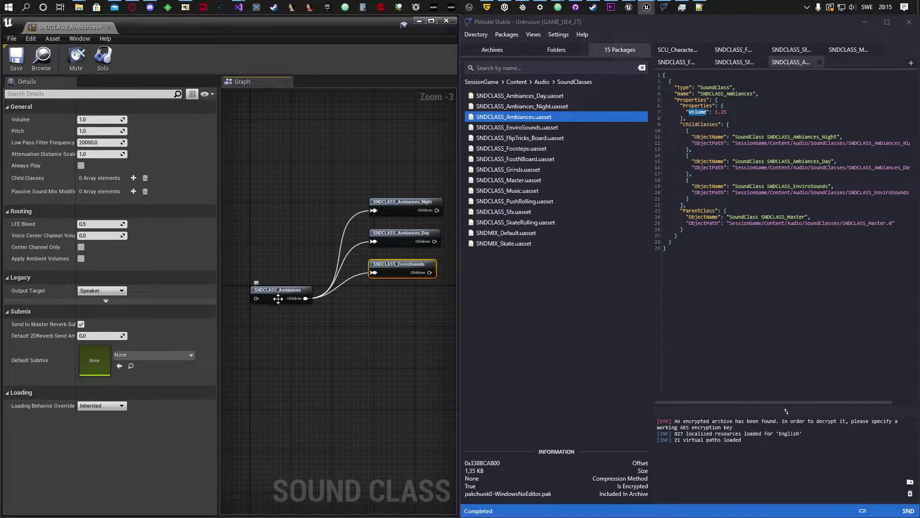
drag(405, 171, 391, 302)
click(398, 324)
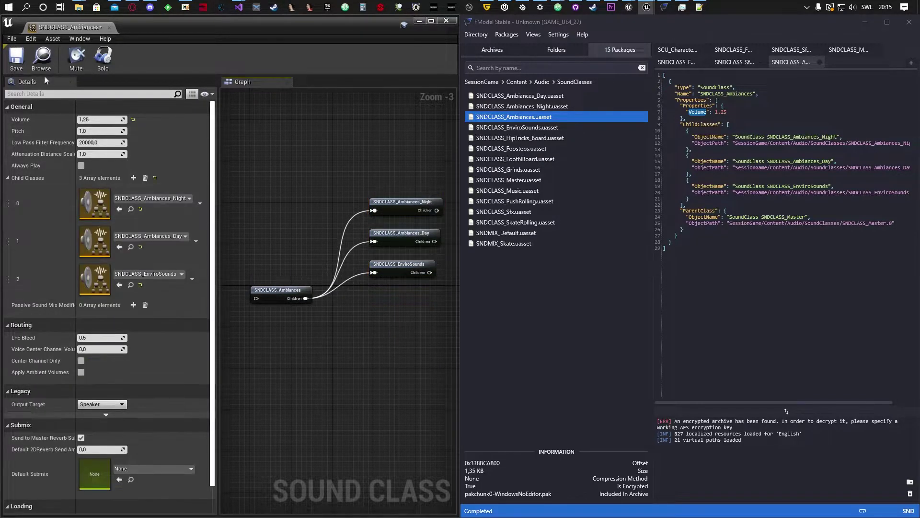
click(16, 57)
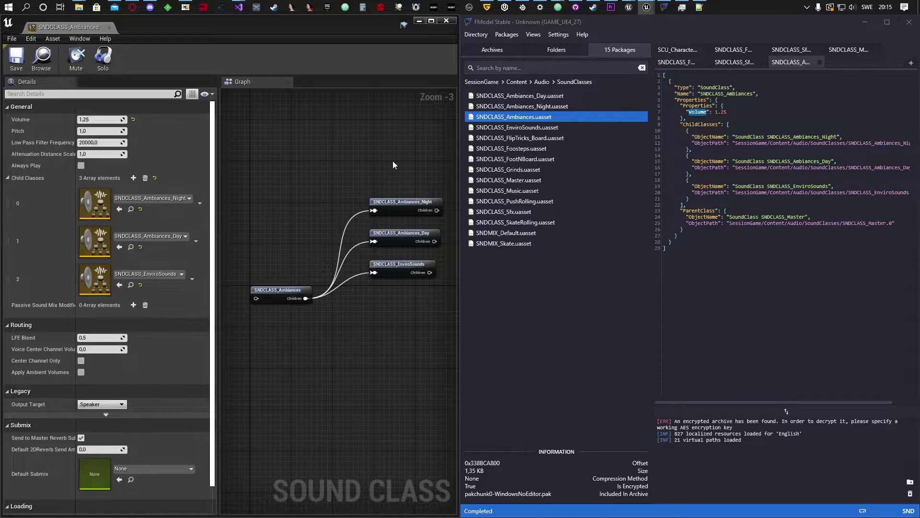
- Examine the details of SNDCLASS_Ambiances and each of its three child nodes in the graph
click(282, 290)
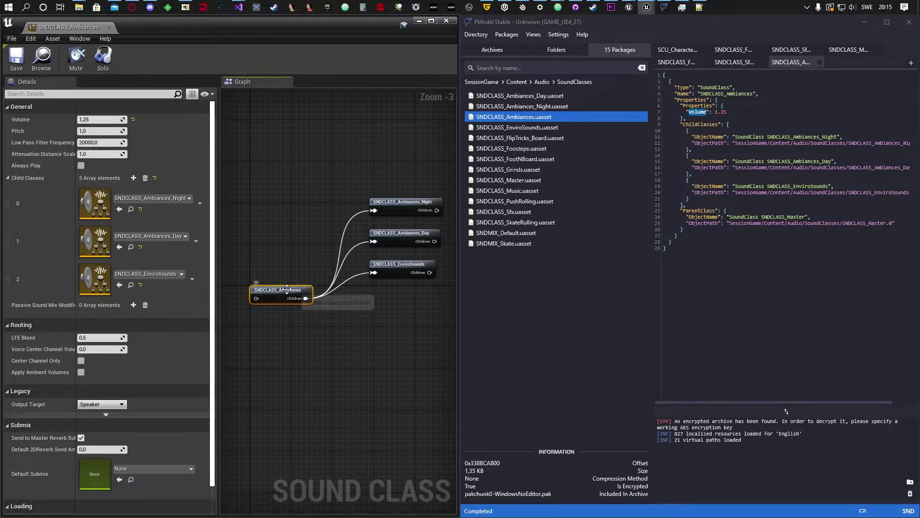
drag(400, 174, 399, 284)
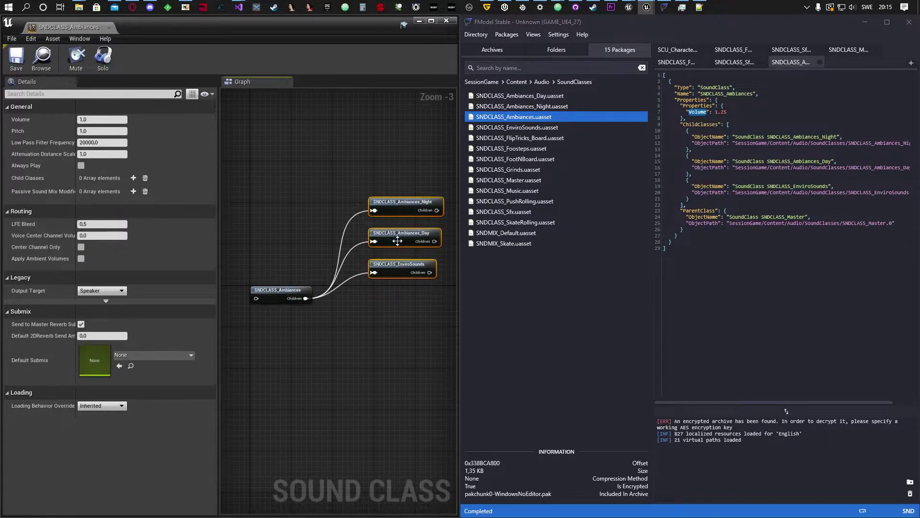
click(275, 295)
click(401, 207)
click(397, 239)
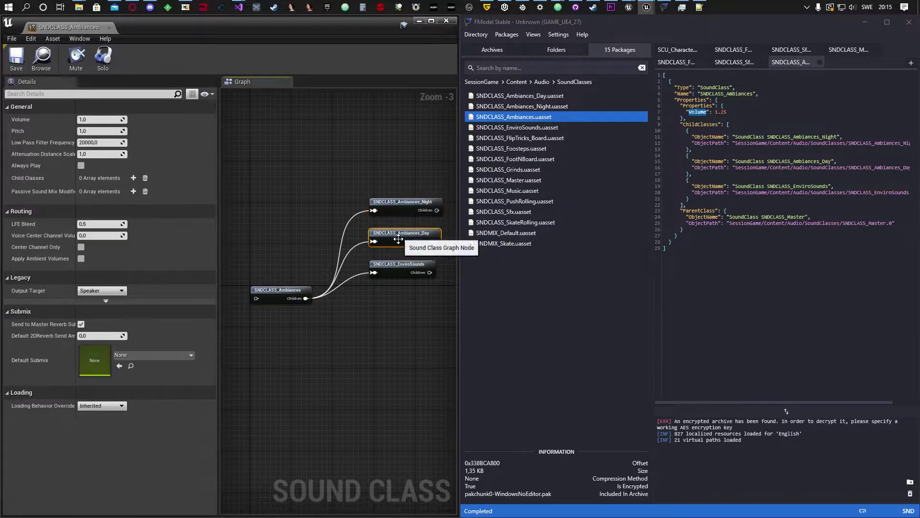
click(397, 269)
click(307, 289)
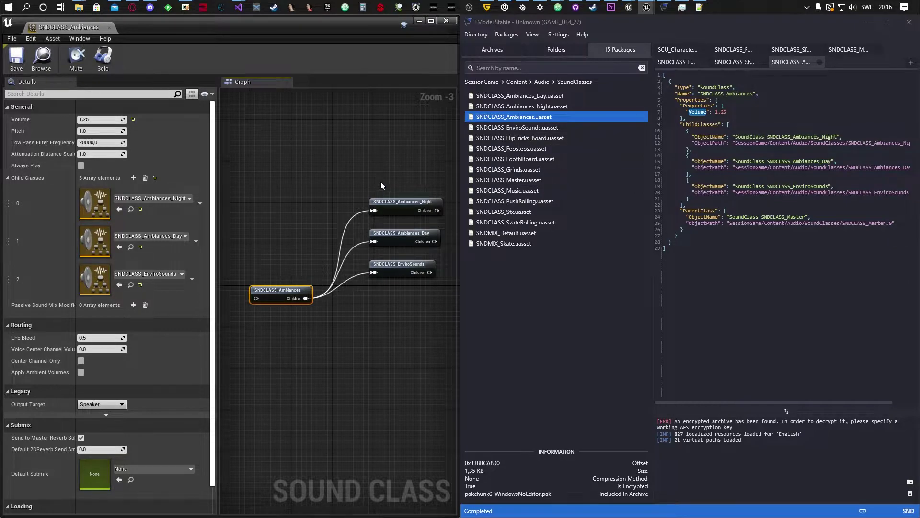
- Show the SNDCLASS_EnviroSounds properties in FModel and open the matching sound class from Unreal's SoundClasses folder
double_click(521, 128)
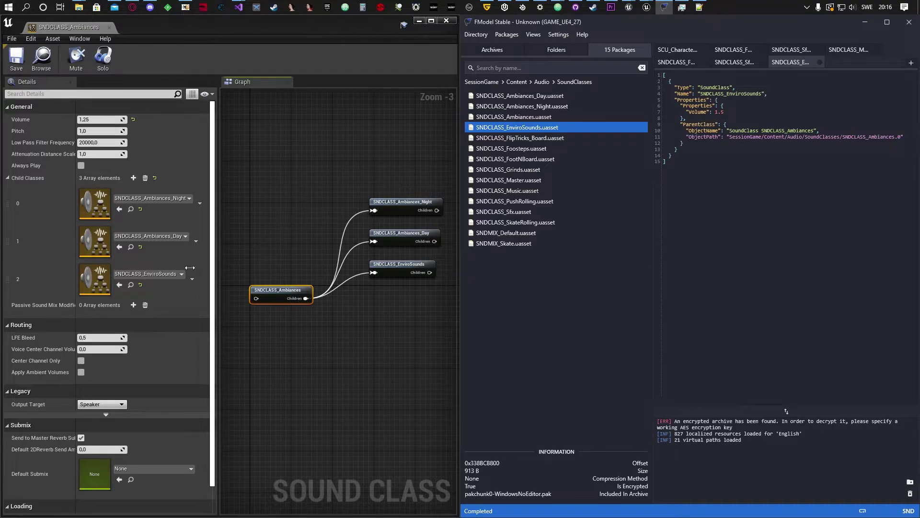
click(419, 21)
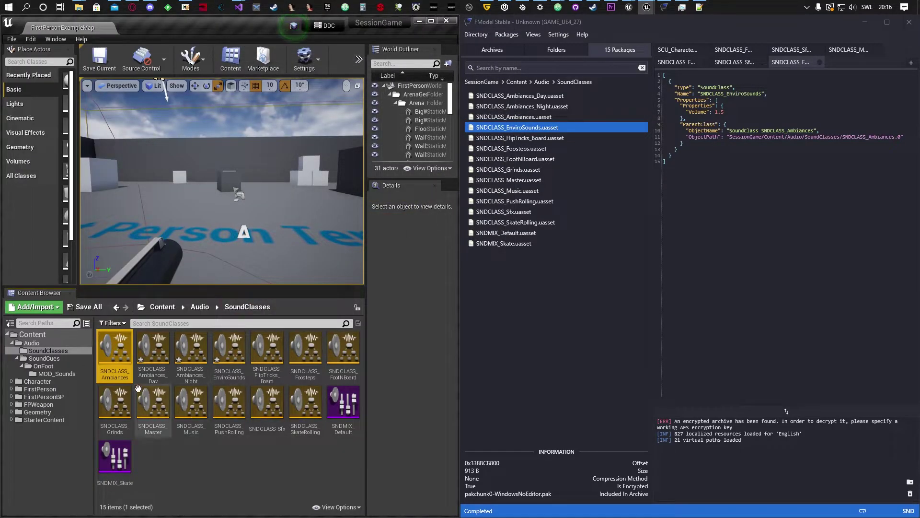
double_click(219, 355)
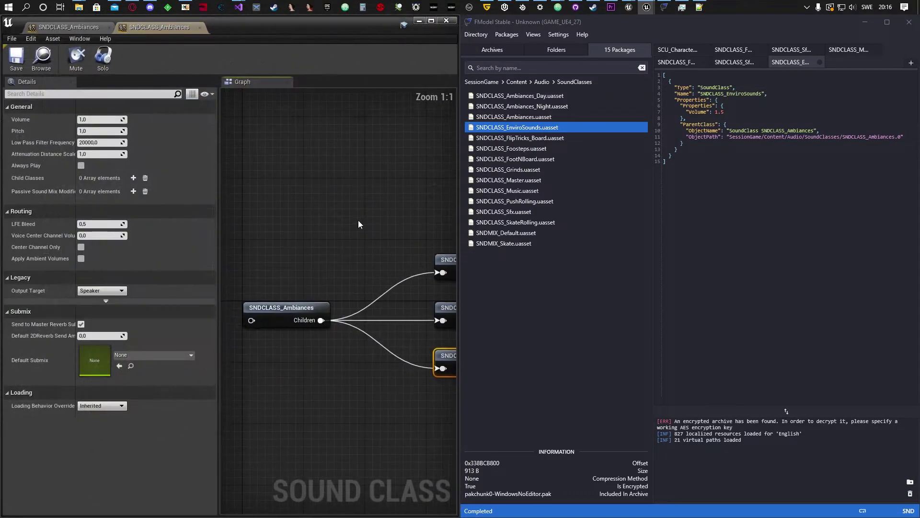
scroll(377, 353, down, 3)
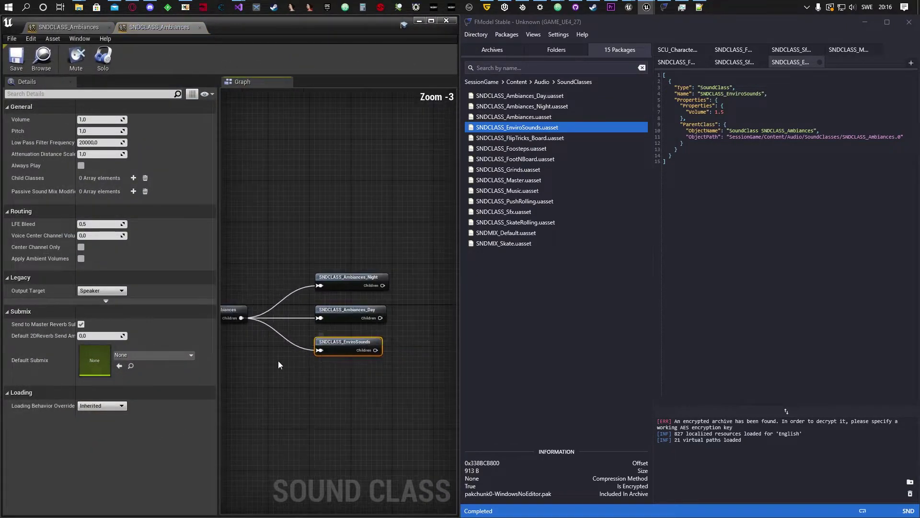
right_drag(278, 361, 352, 381)
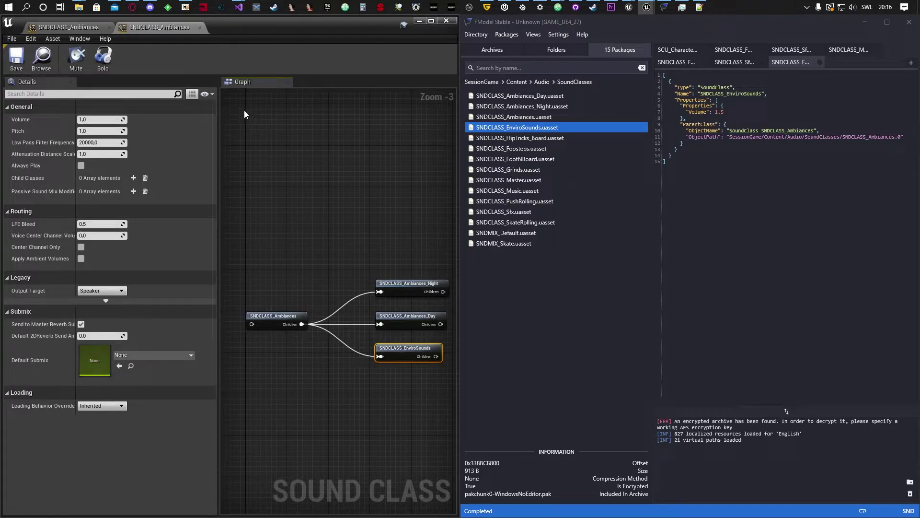
mouse_move(323, 154)
right_down()
mouse_move(312, 163)
mouse_move(311, 154)
right_up()
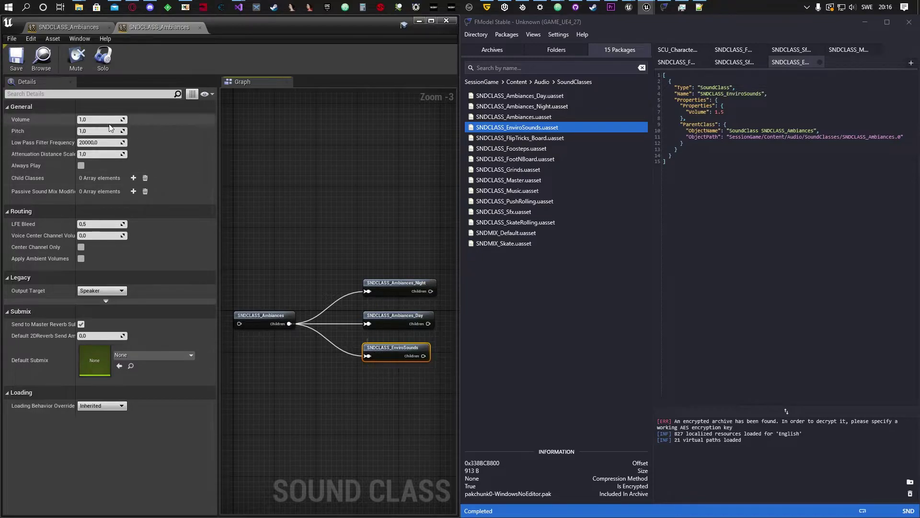
- Set the Volume of the SNDCLASS_EnviroSounds node to 1.5 and reselect the node to check it
click(388, 398)
click(385, 352)
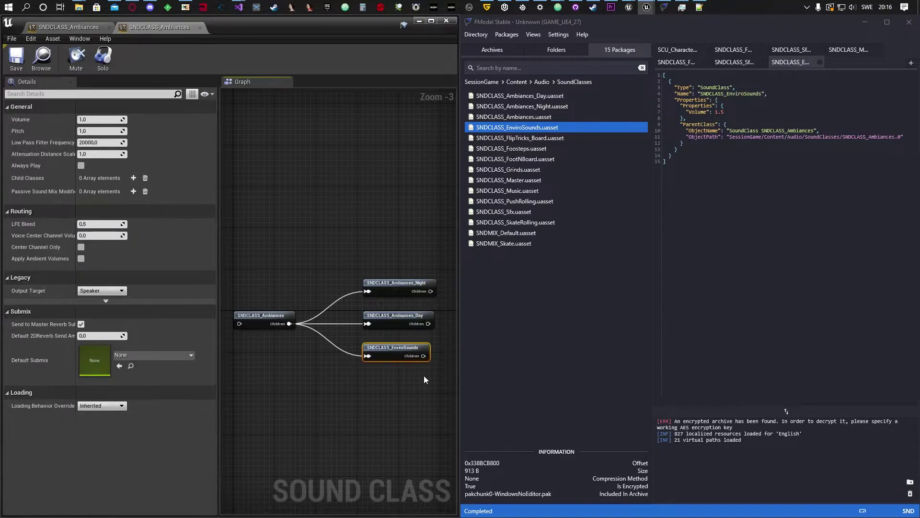
click(94, 119)
text(1.5)
click(312, 181)
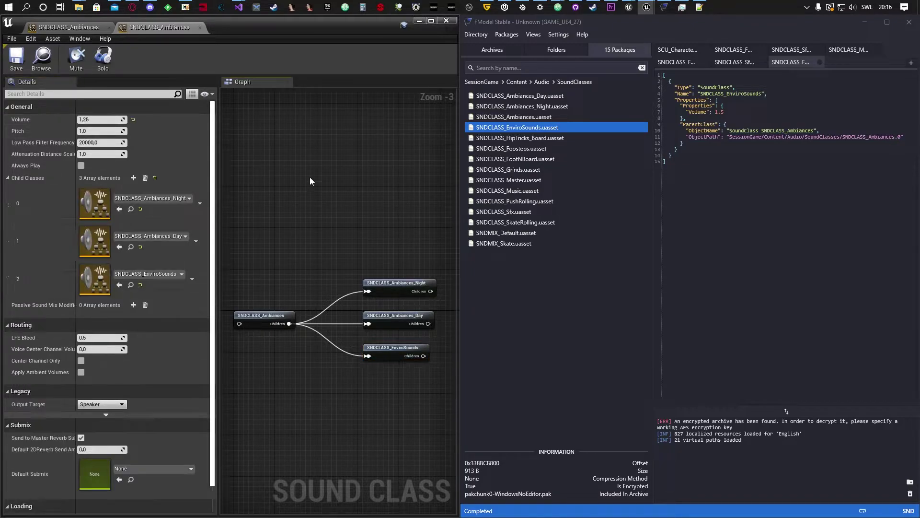
click(382, 354)
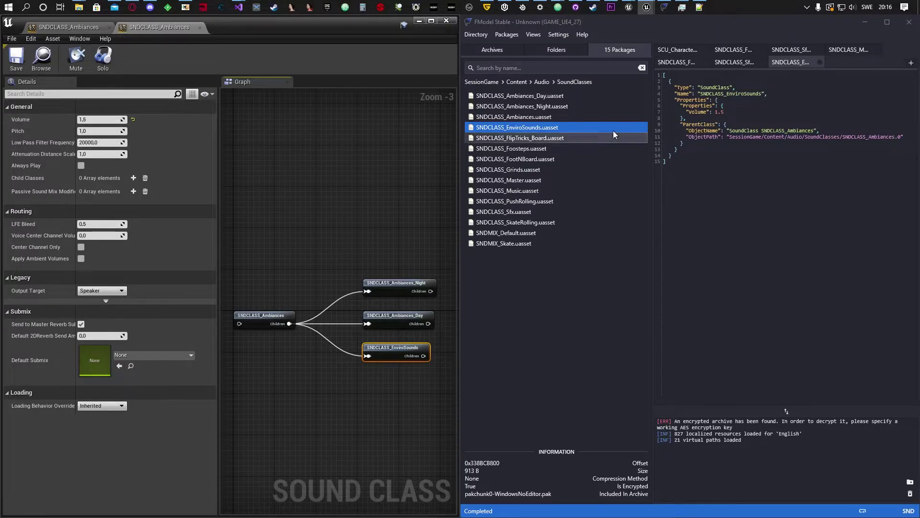
- Show the SNDCLASS_FlipTricks_Board properties in FModel, and save all modified sound classes in Unreal
double_click(518, 138)
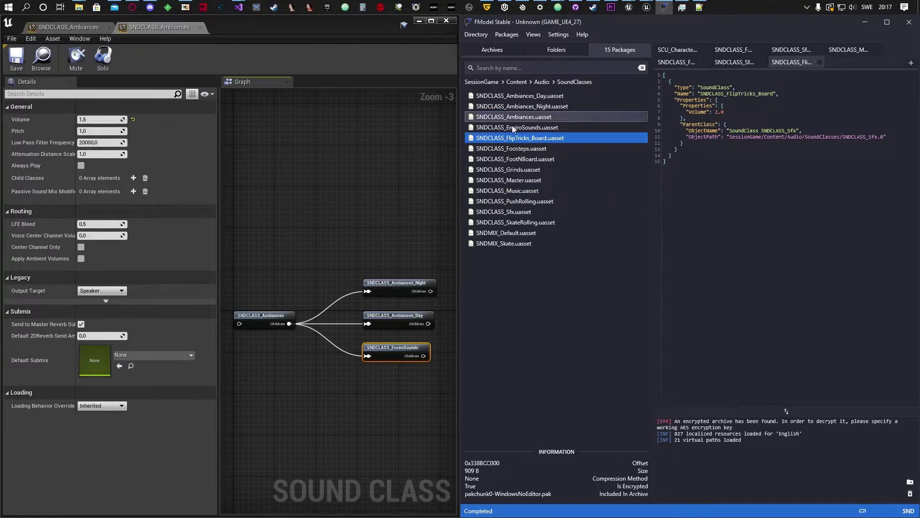
click(409, 36)
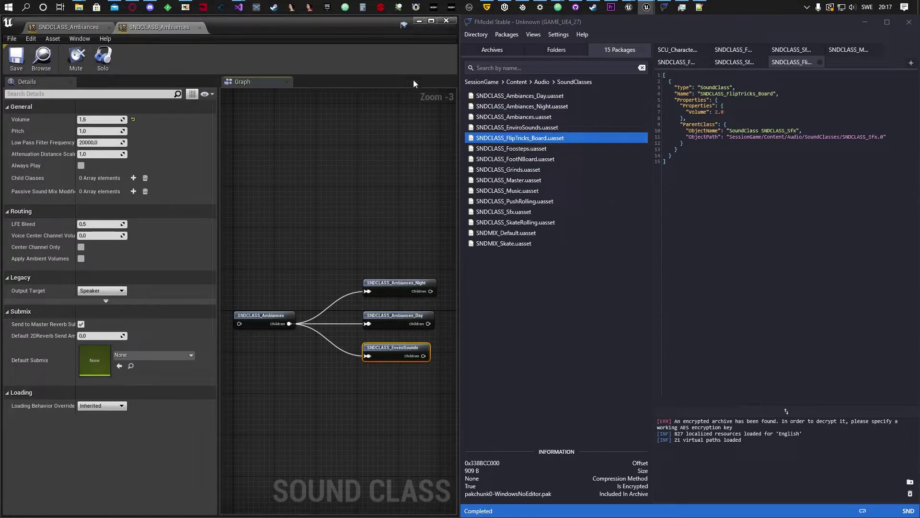
click(418, 22)
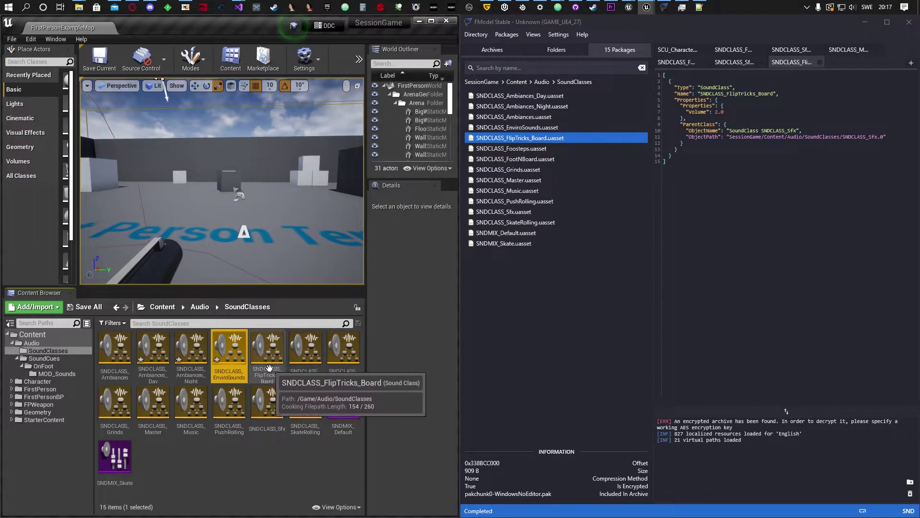
click(91, 308)
click(546, 363)
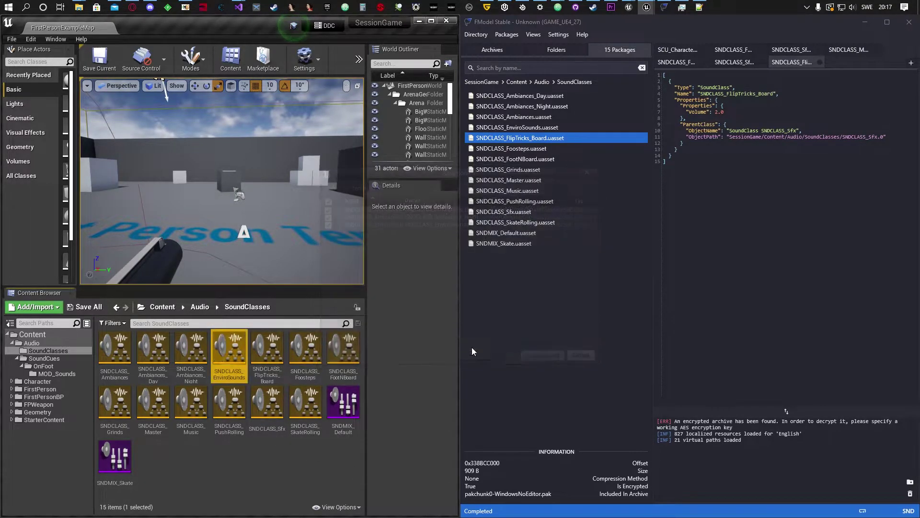
- Open the SNDCLASS_FlipTricks_Board sound class and set its Volume to 2.0
double_click(266, 374)
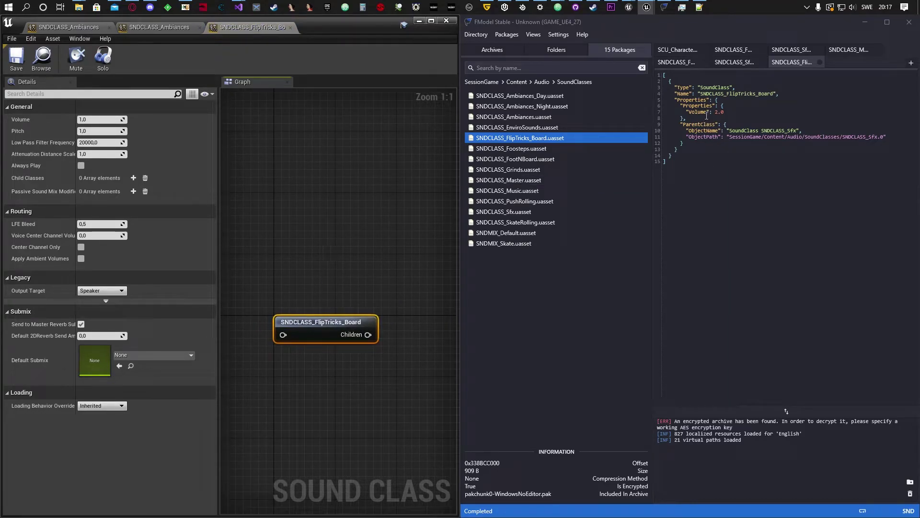
click(91, 120)
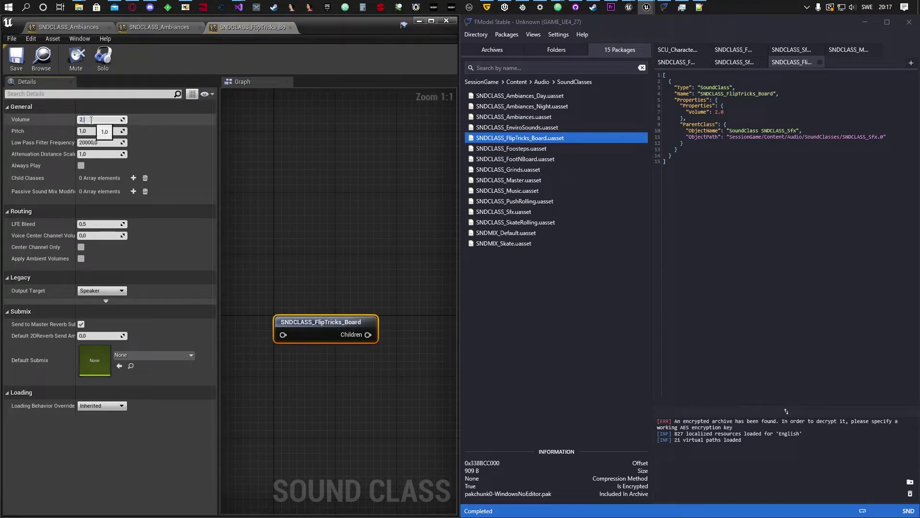
key(Return)
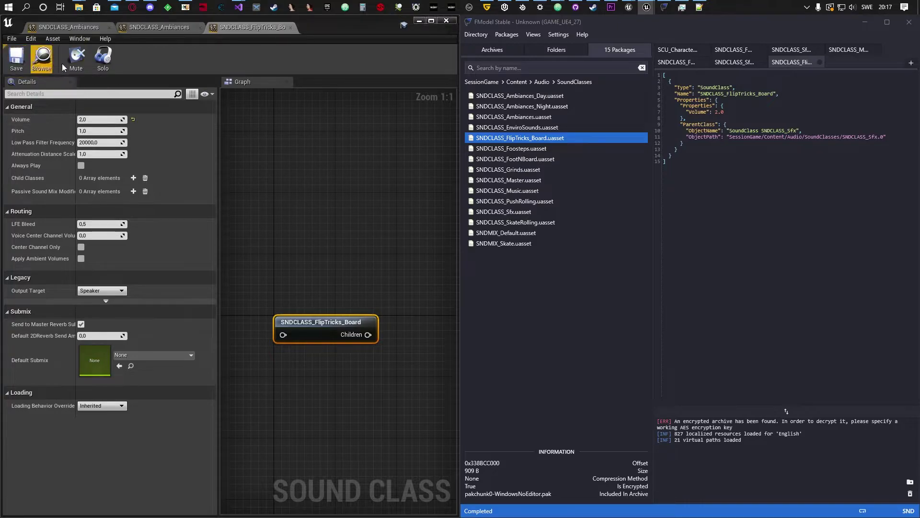
- Open the SNDCLASS_Foosteps sound class in Unreal and show the matching asset's properties in FModel
click(419, 21)
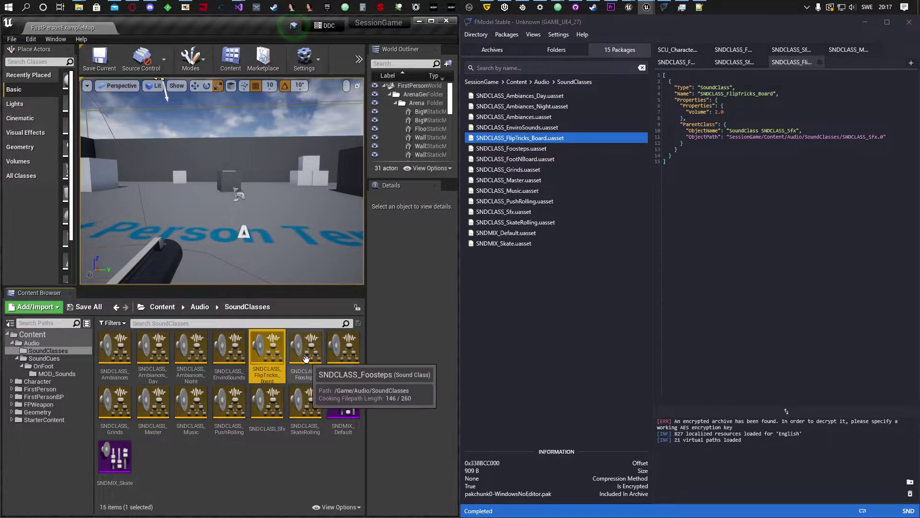
double_click(310, 363)
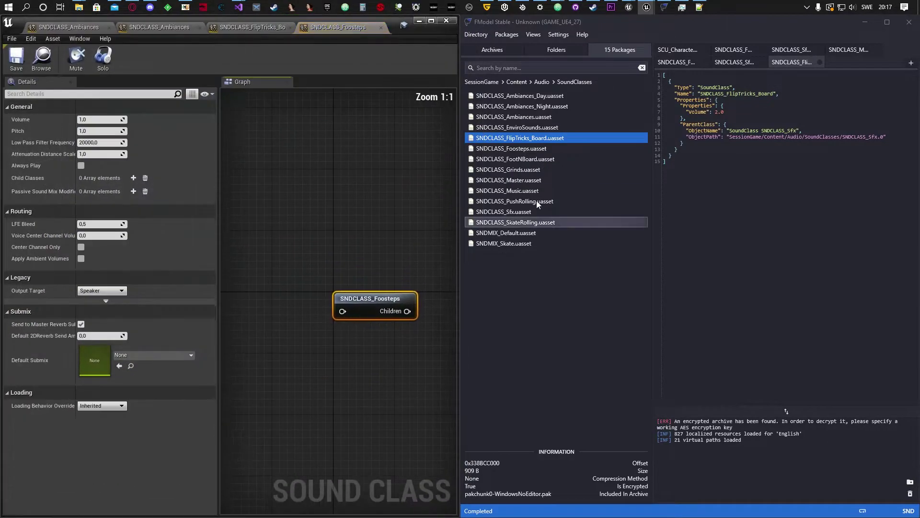
click(518, 148)
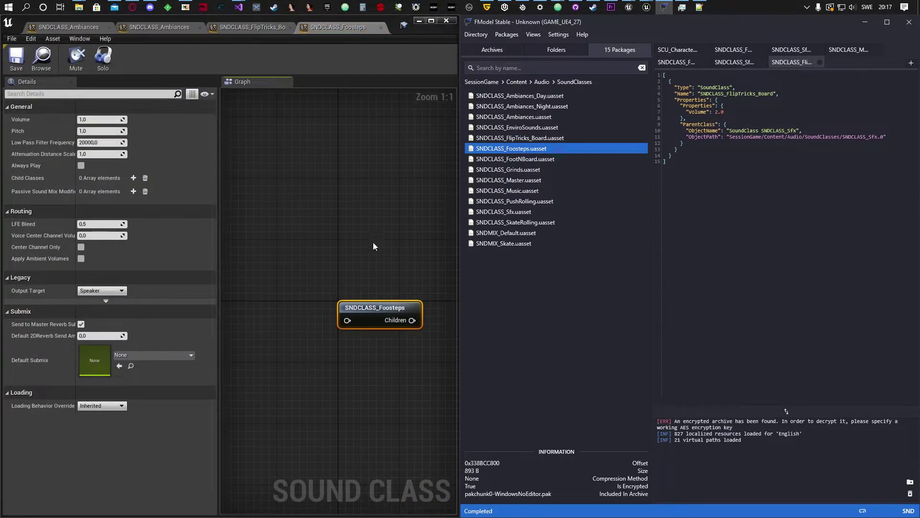
right_drag(374, 243, 370, 223)
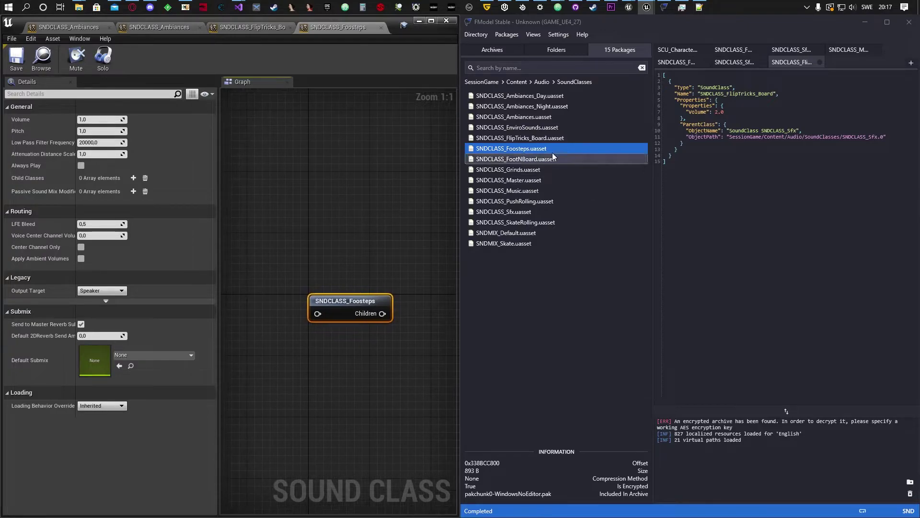
double_click(550, 148)
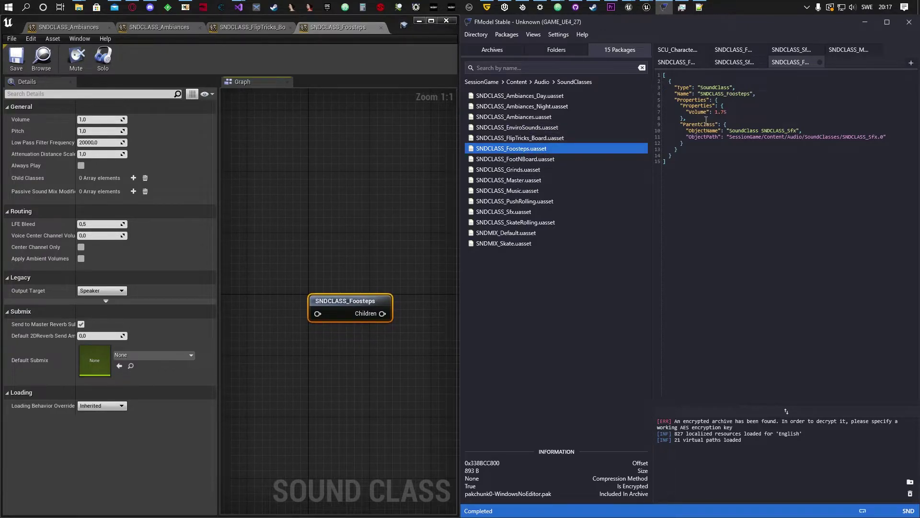
click(743, 62)
click(790, 61)
- Set the Volume of SNDCLASS_Foosteps to 1.75 and save the sound class
click(91, 120)
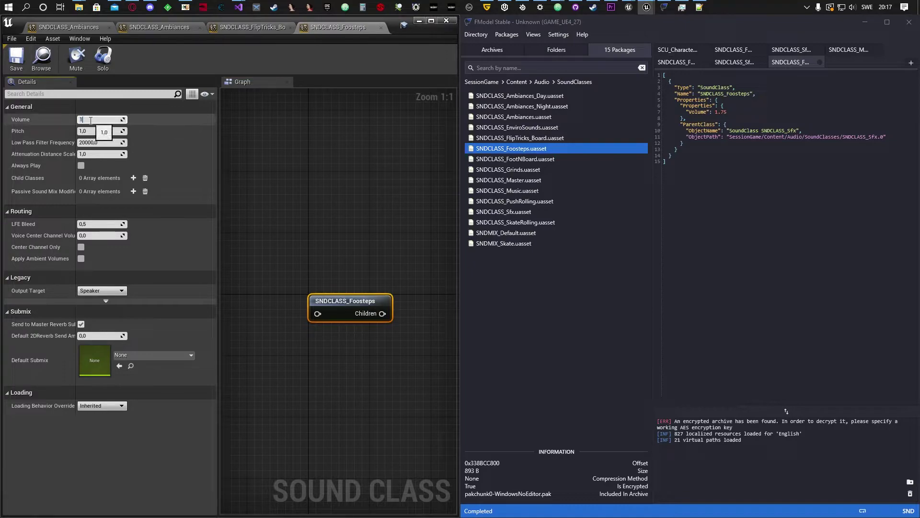
text(1.75)
key(Return)
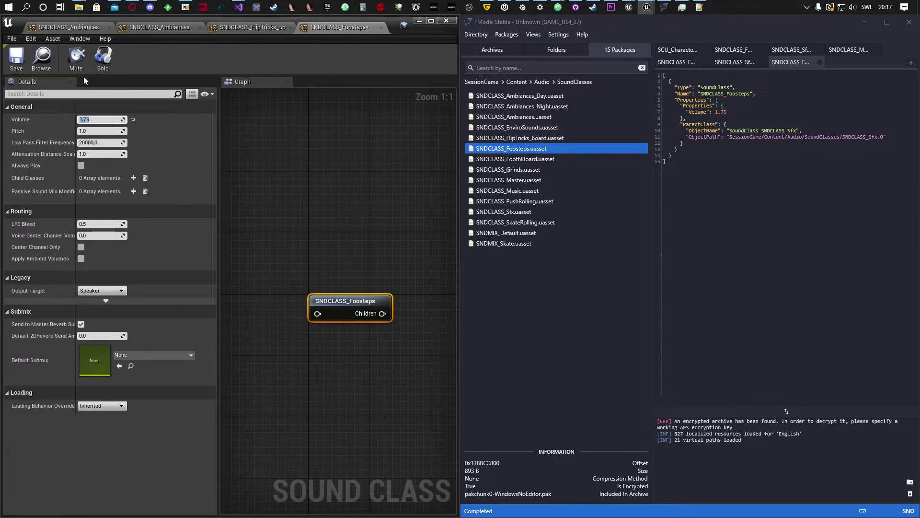
click(24, 60)
- Show the SNDCLASS_FootNBoard properties in FModel, and set that sound class's Volume to 1.35 in Unreal
click(449, 21)
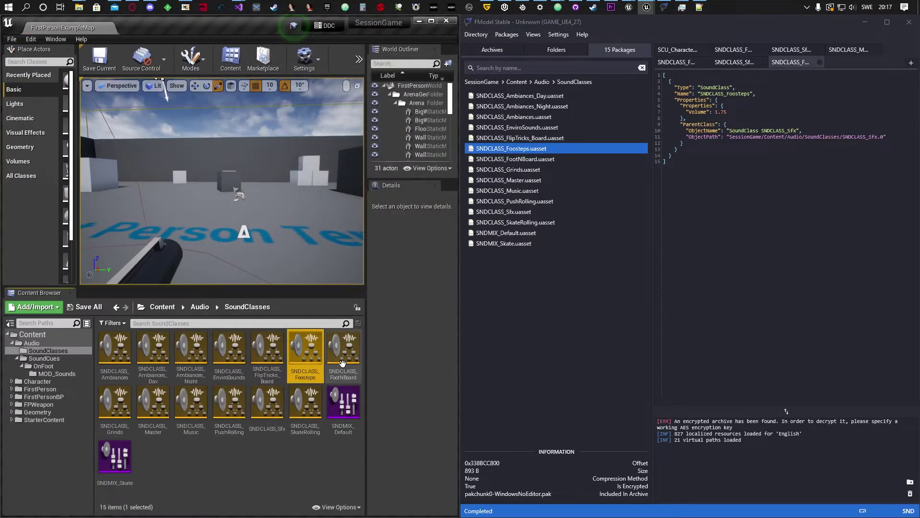
click(528, 159)
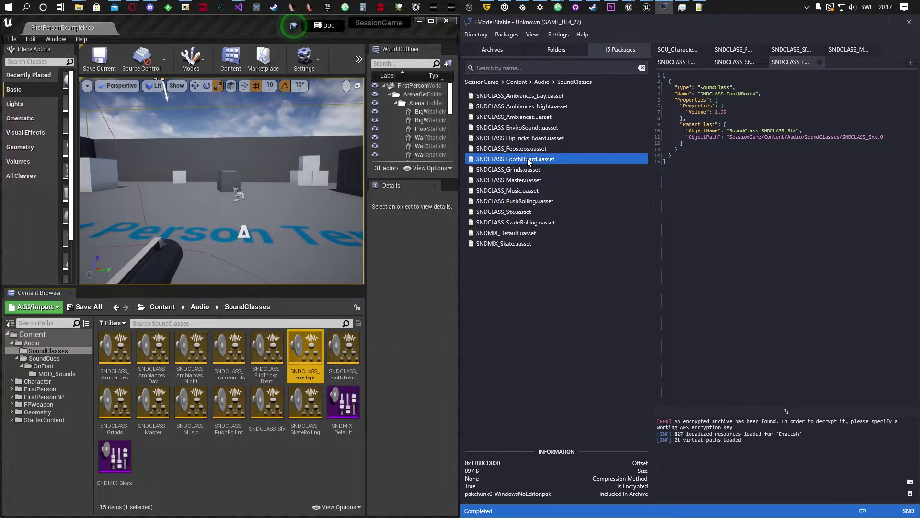
double_click(322, 361)
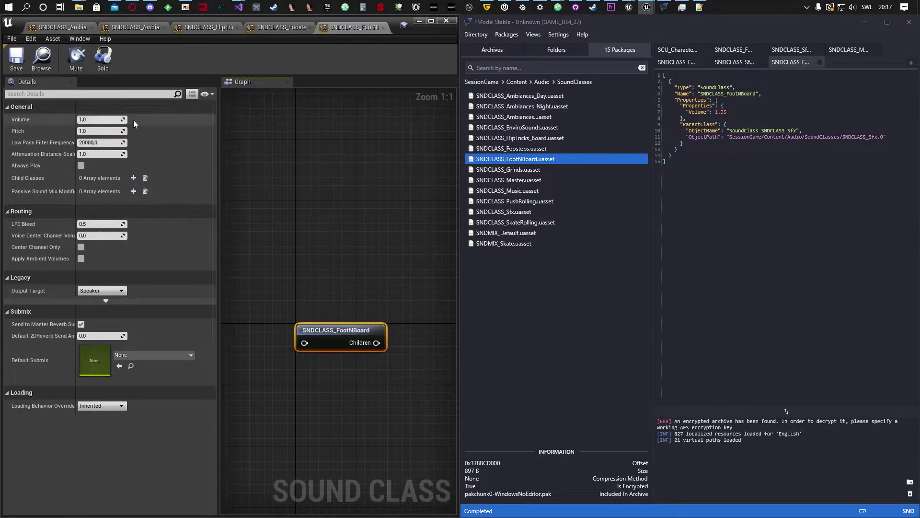
click(89, 120)
text(1.35)
key(Return)
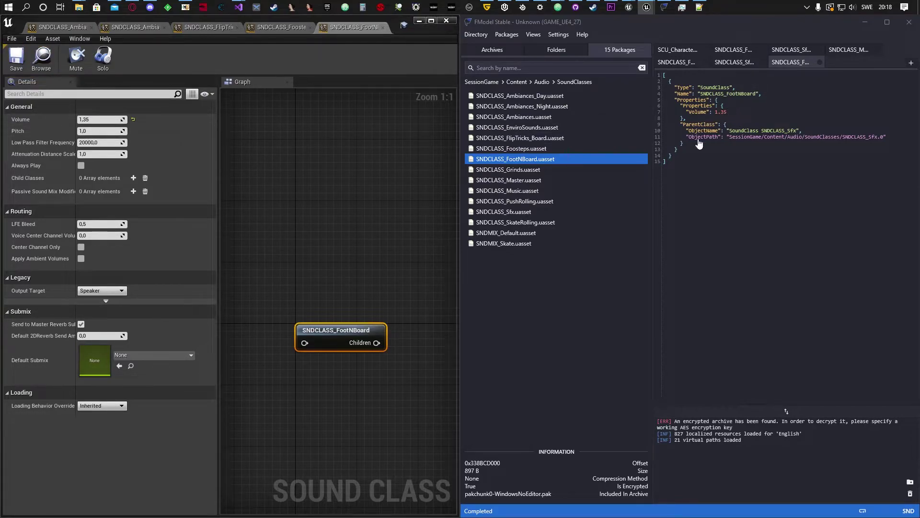
- Show the SNDCLASS_Grinds properties in FModel and open the matching sound class from Unreal's SoundClasses folder
click(523, 170)
click(417, 21)
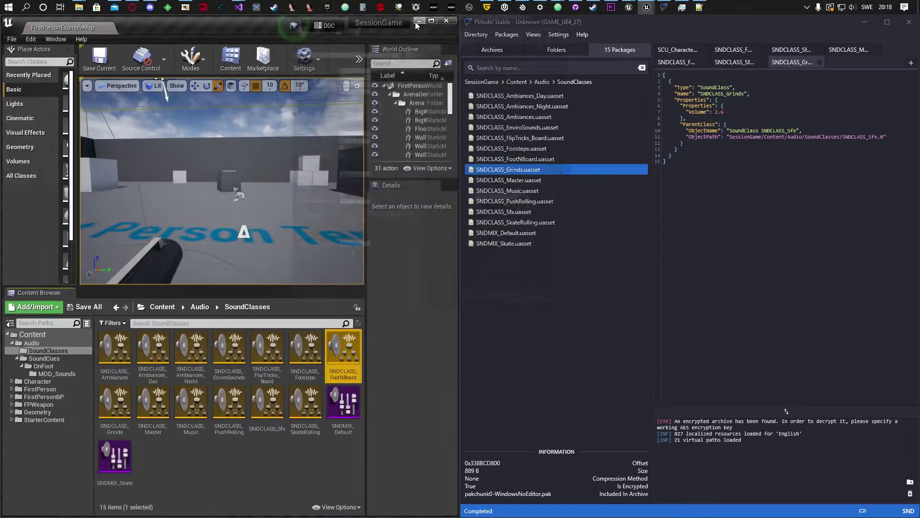
click(415, 22)
click(647, 7)
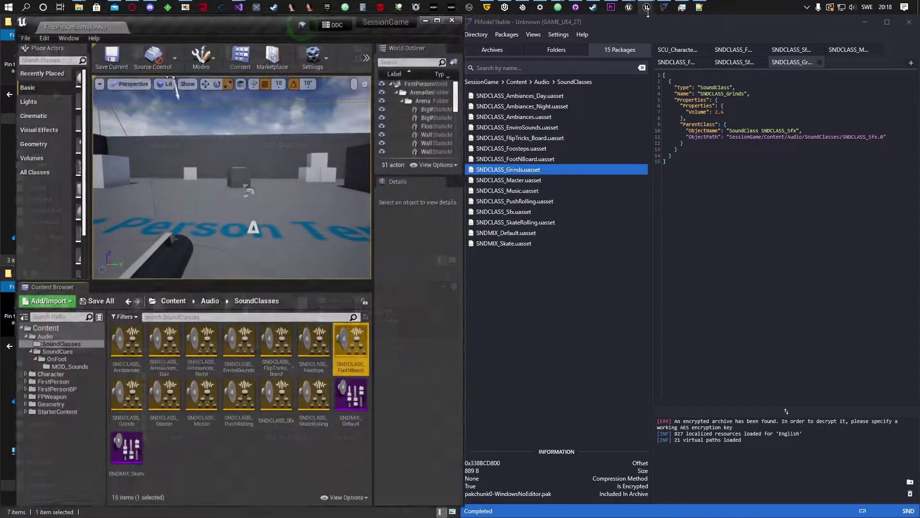
double_click(115, 402)
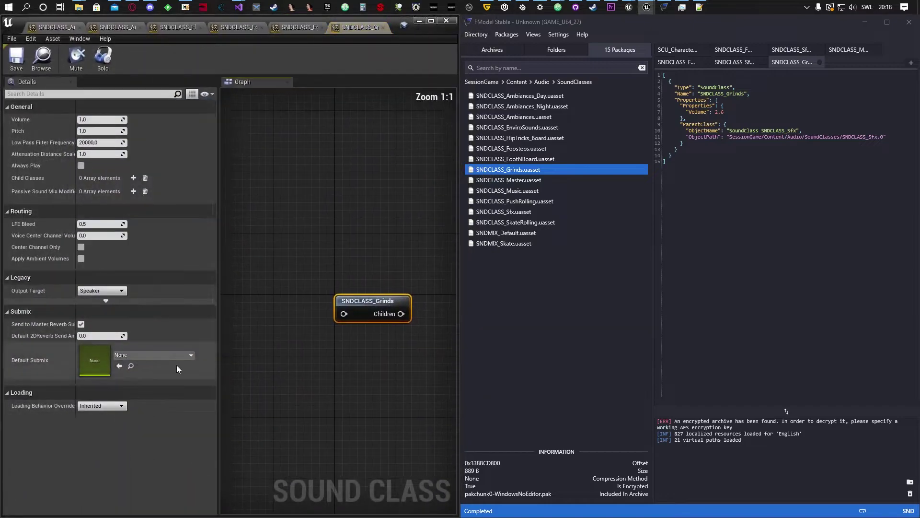
right_drag(374, 244, 323, 224)
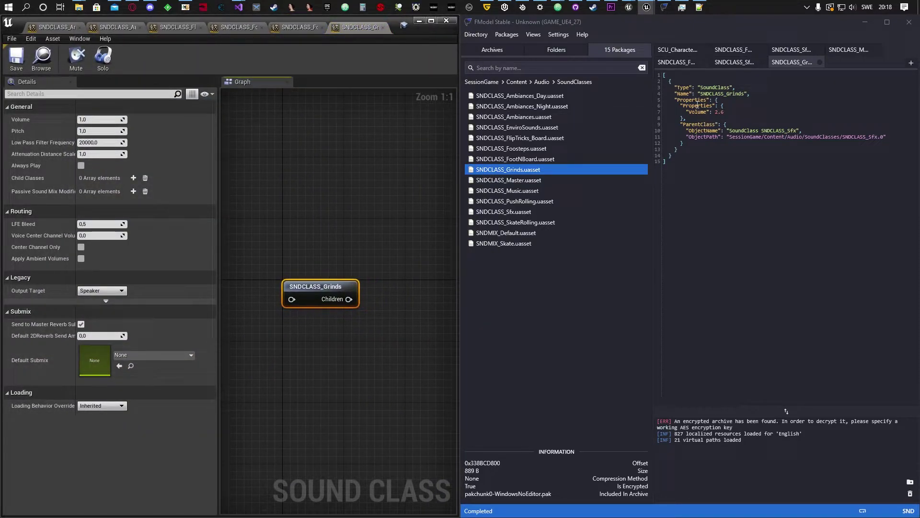
- Set the Volume of the SNDCLASS_Grinds sound class to 2.6
click(104, 120)
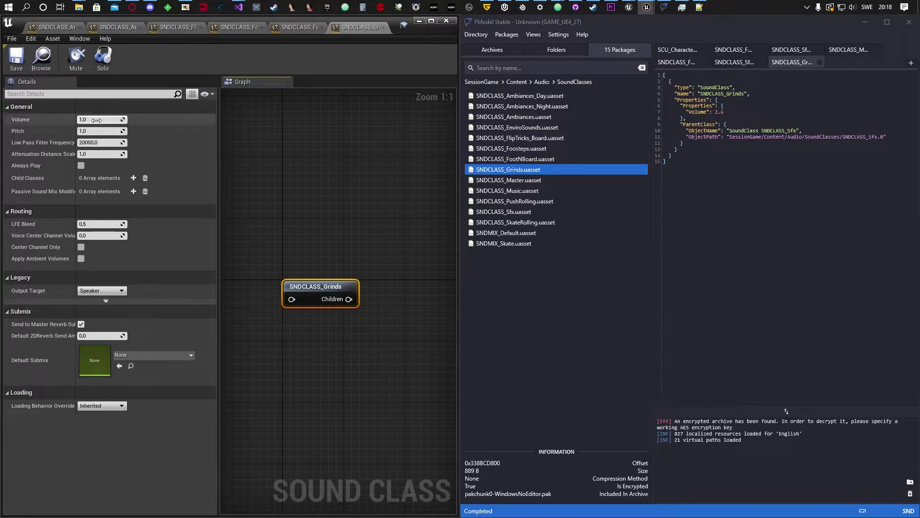
text(2.6)
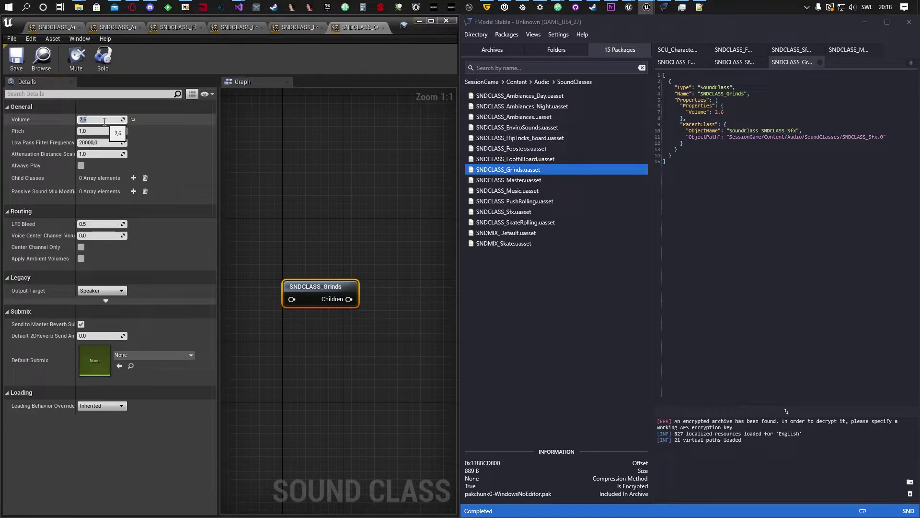
key(Return)
click(675, 143)
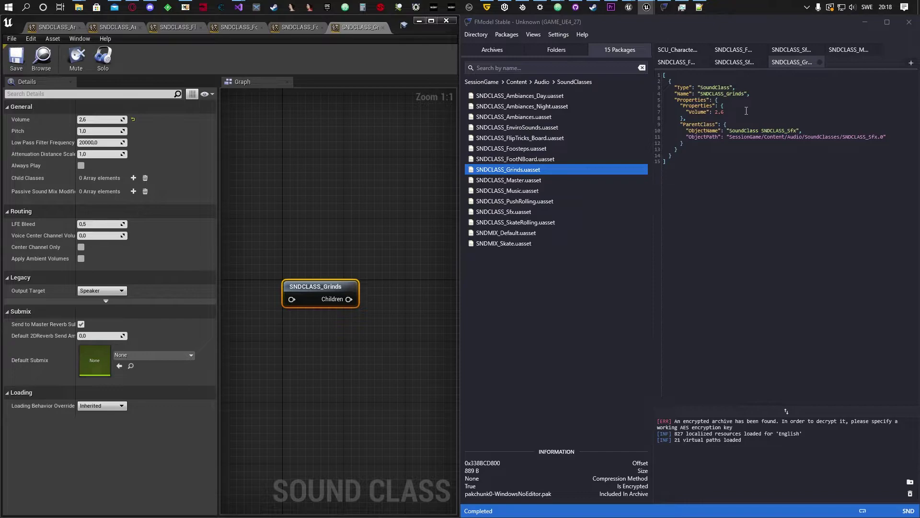
- Open the SNDCLASS_Master sound class in Unreal and show its asset properties in FModel
click(421, 22)
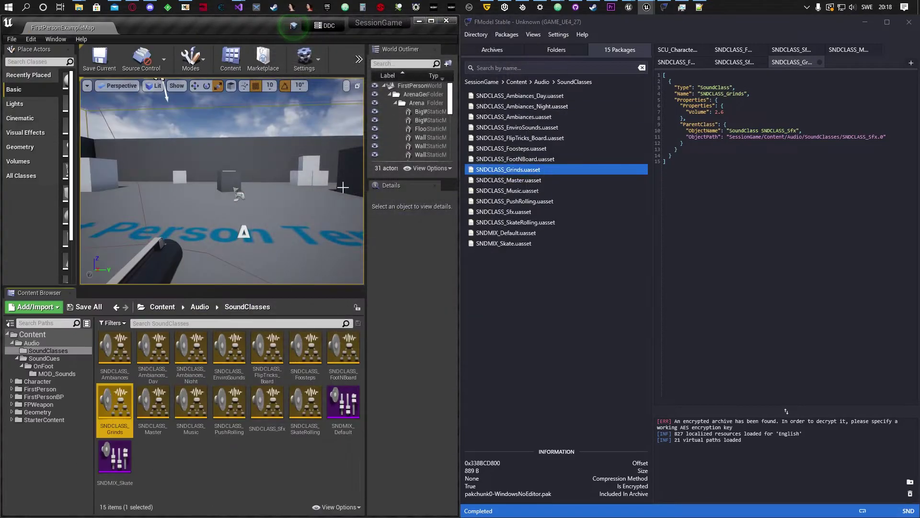
double_click(151, 419)
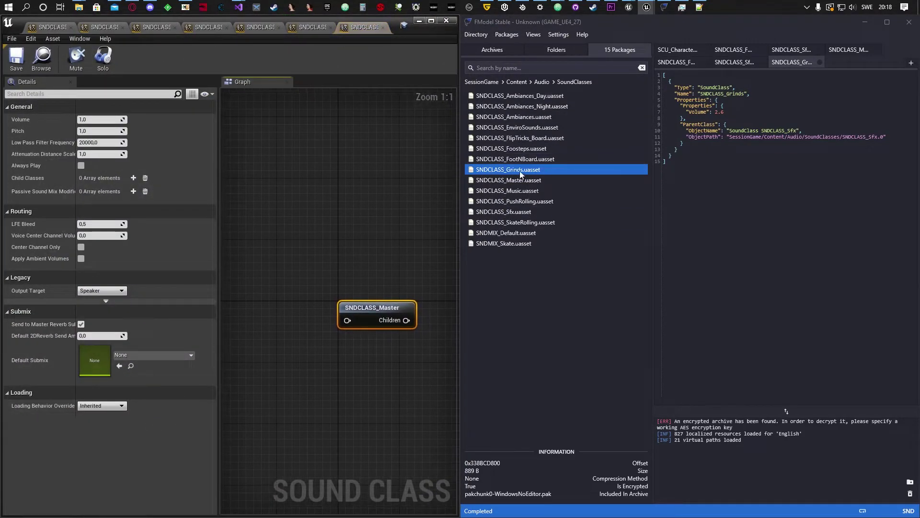
double_click(523, 180)
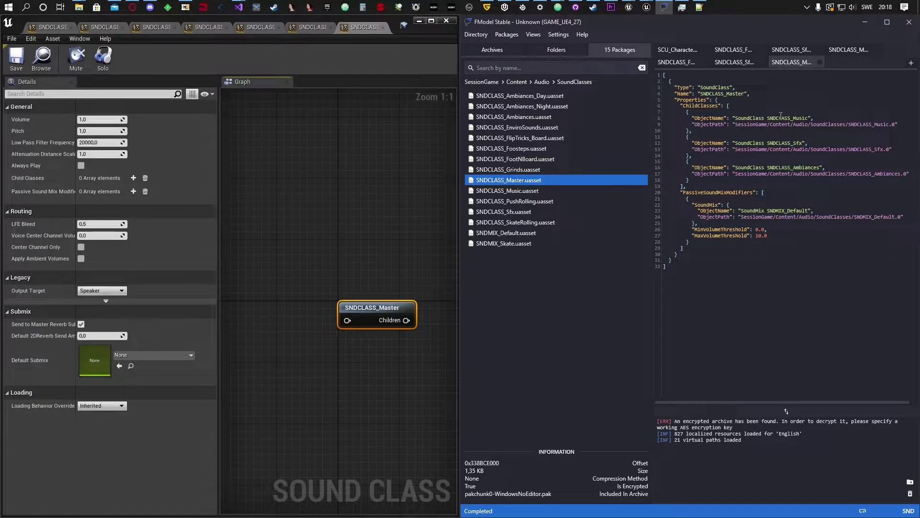
right_drag(409, 201, 365, 209)
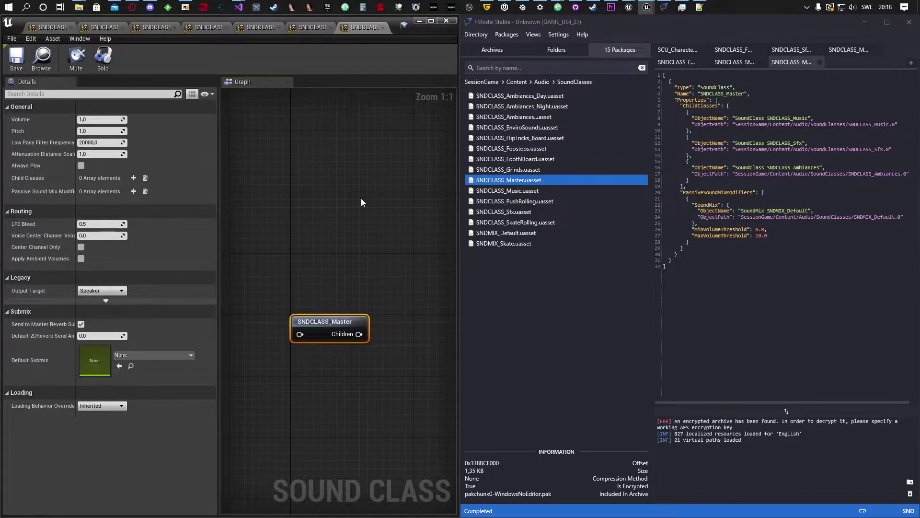
scroll(358, 197, down, 1)
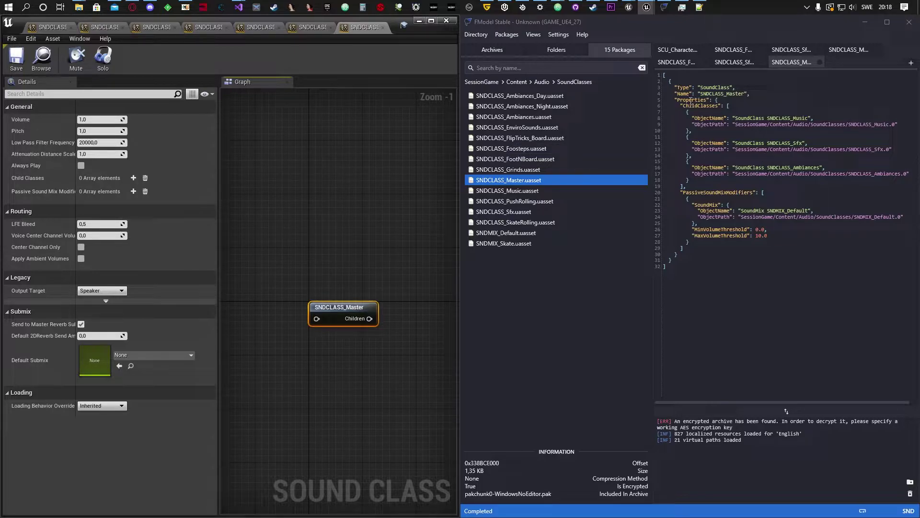
- Highlight the ChildClasses and PassiveSoundMixModifiers entries in FModel's SNDCLASS_Master data
drag(690, 106, 710, 107)
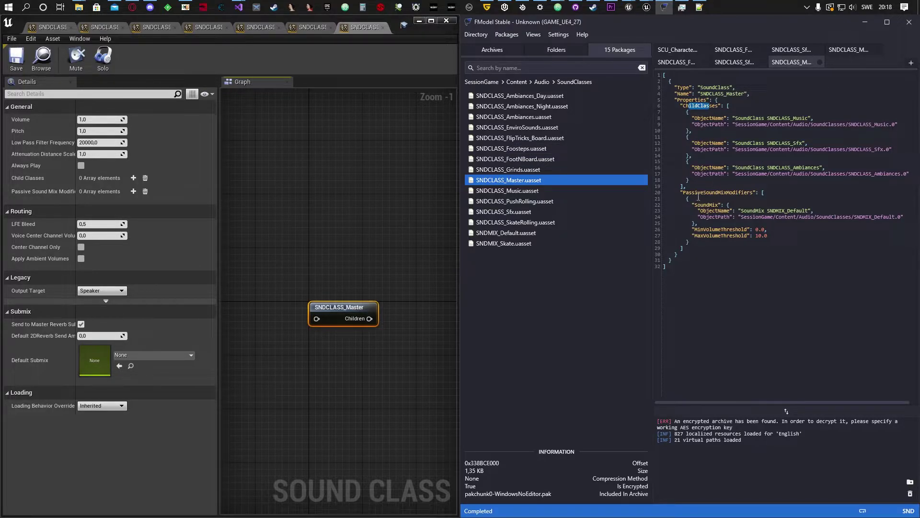
drag(695, 193, 742, 194)
click(744, 193)
double_click(698, 107)
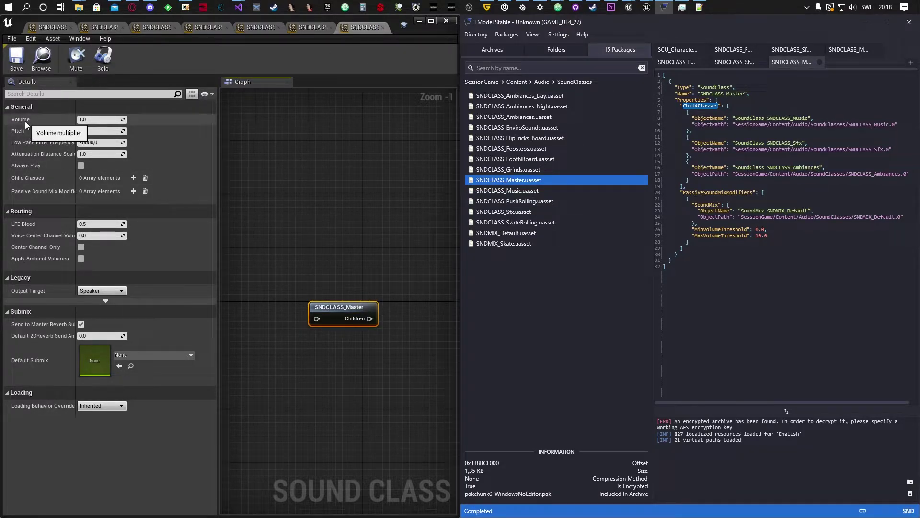
- Add three Child Classes entries to SNDCLASS_Master and assign SNDCLASS_Music to the first one
click(133, 178)
click(134, 178)
click(133, 178)
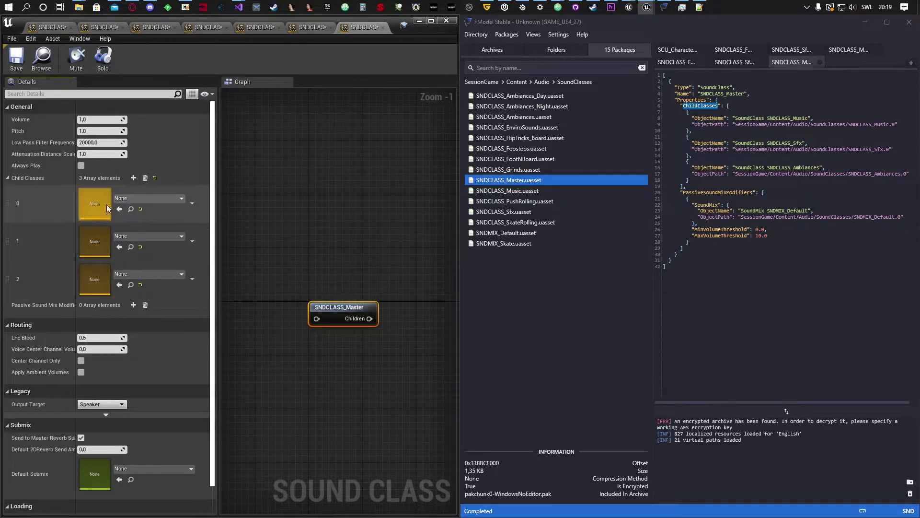
click(128, 201)
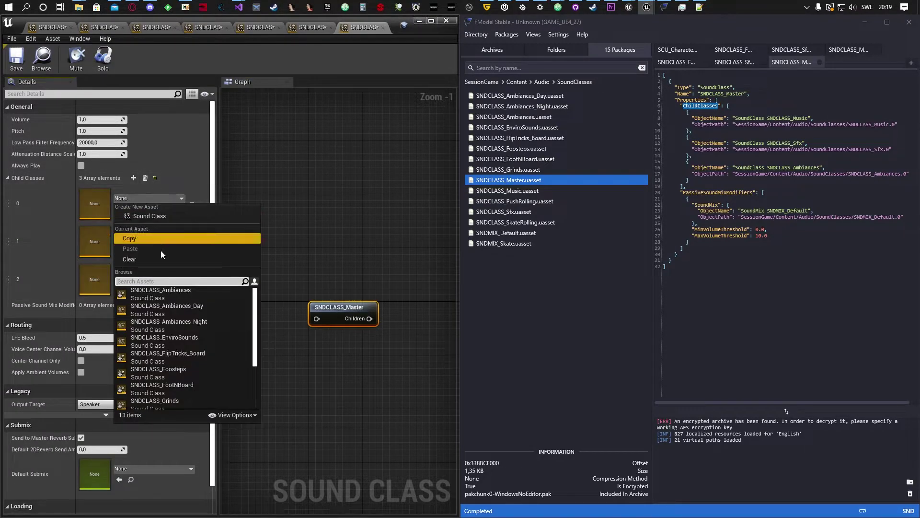
scroll(200, 345, down, 1)
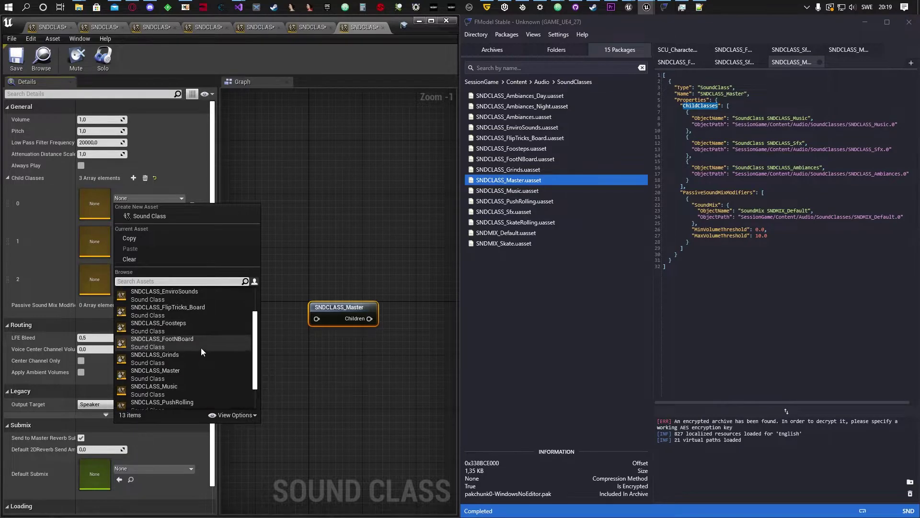
click(174, 386)
- Move the SNDCLASS_Music node higher in the graph, above the level of the SNDCLASS_Master node
click(135, 237)
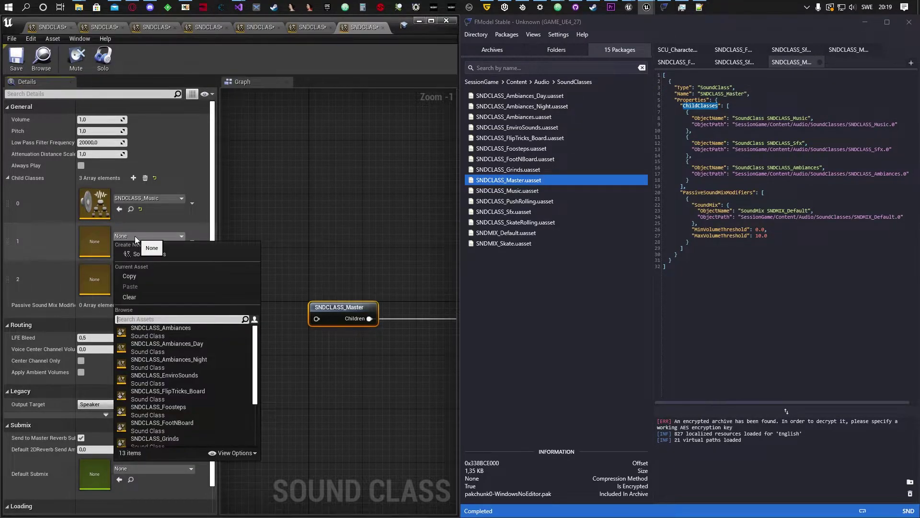
right_drag(418, 235, 293, 260)
drag(380, 333, 371, 261)
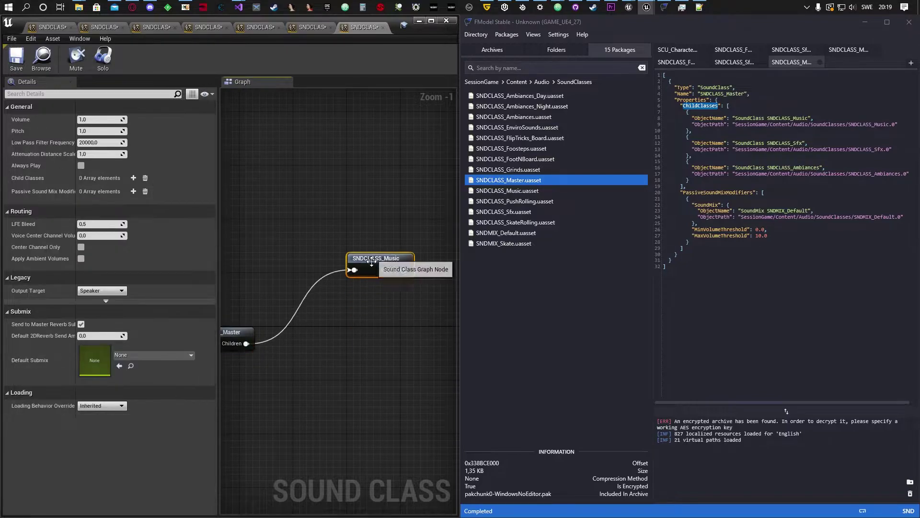
right_drag(372, 262, 455, 239)
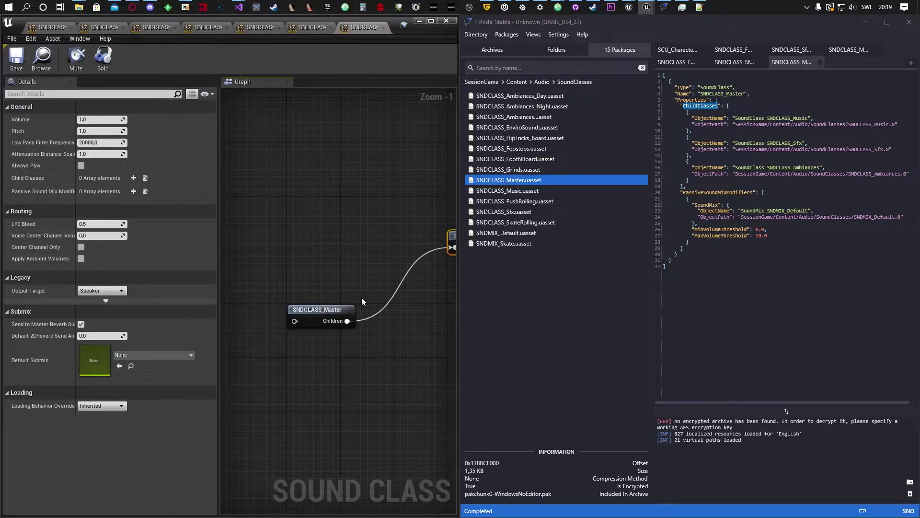
- Assign SNDCLASS_Sfx to the second Child Classes entry of the SNDCLASS_Master node
click(329, 310)
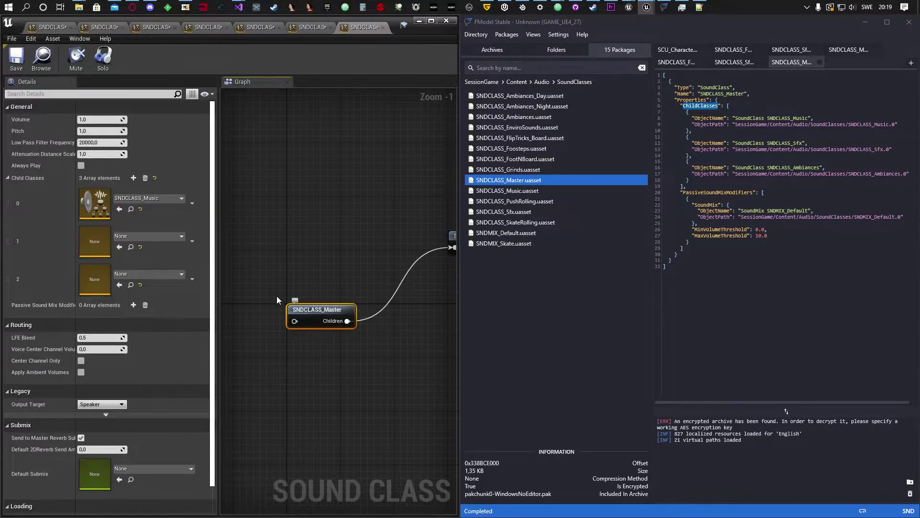
click(136, 235)
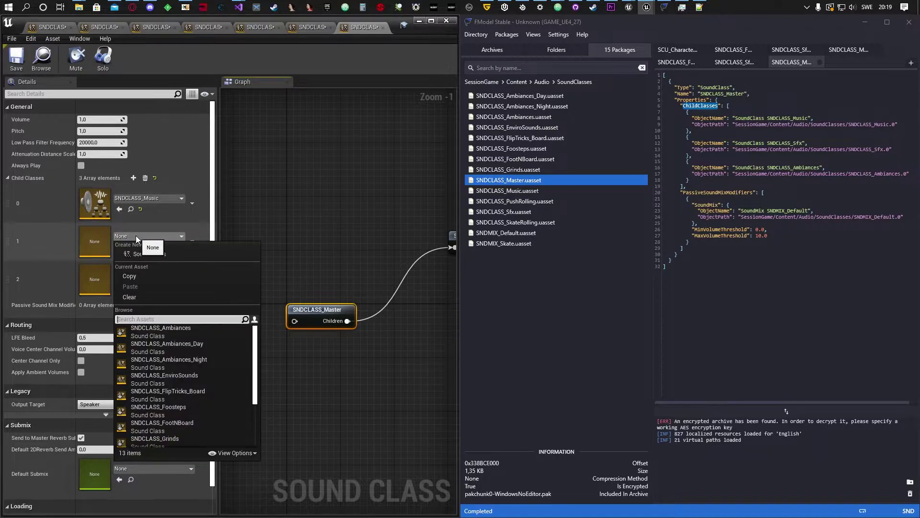
scroll(185, 378, down, 3)
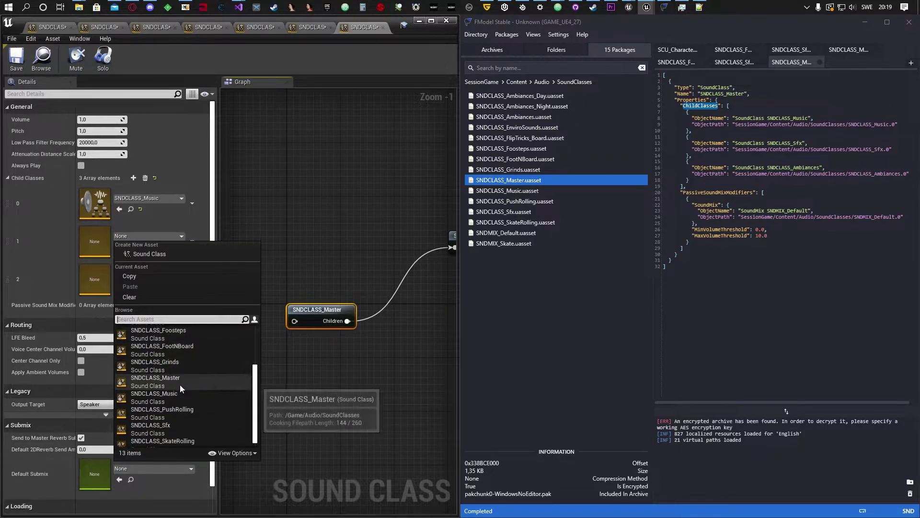
click(166, 423)
right_drag(452, 368, 329, 367)
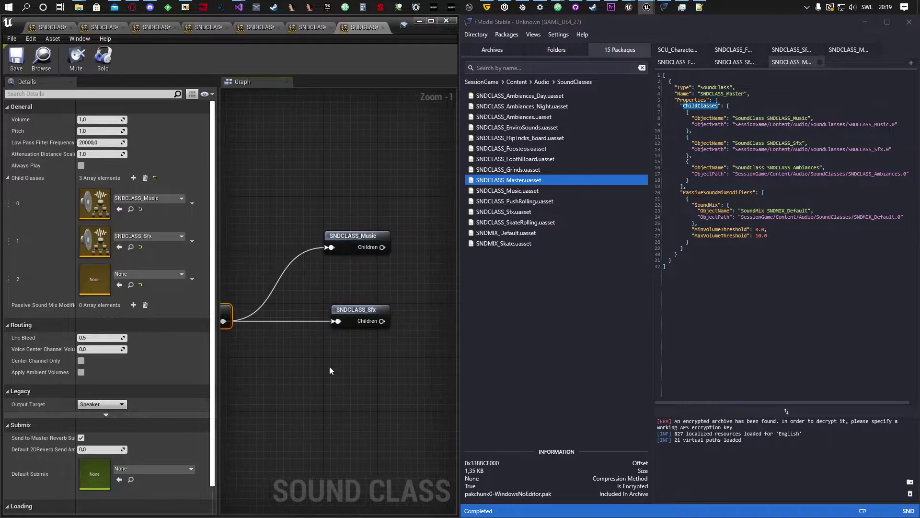
- Move the SNDCLASS_Sfx node slightly up and assign SNDCLASS_Ambiances to the third Child Classes entry of SNDCLASS_Master
drag(354, 313, 349, 290)
right_drag(316, 356, 406, 355)
click(265, 301)
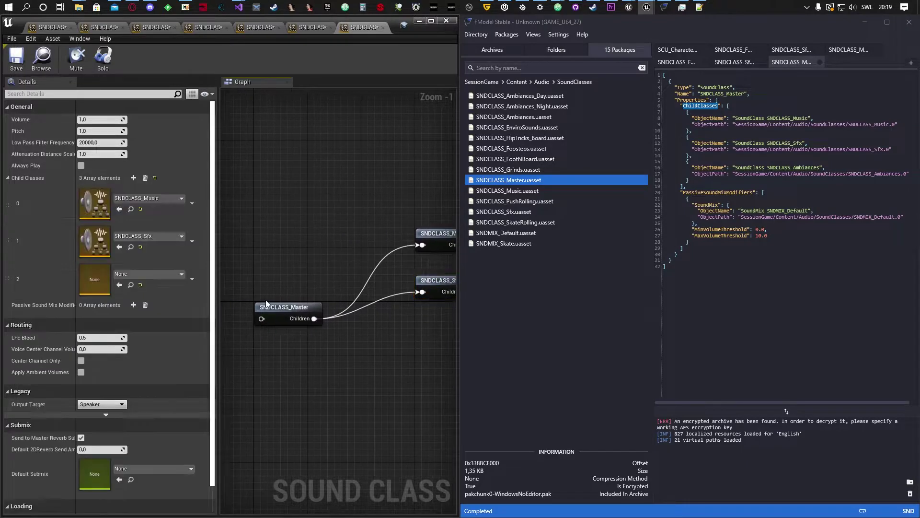
click(266, 300)
right_drag(262, 277, 323, 275)
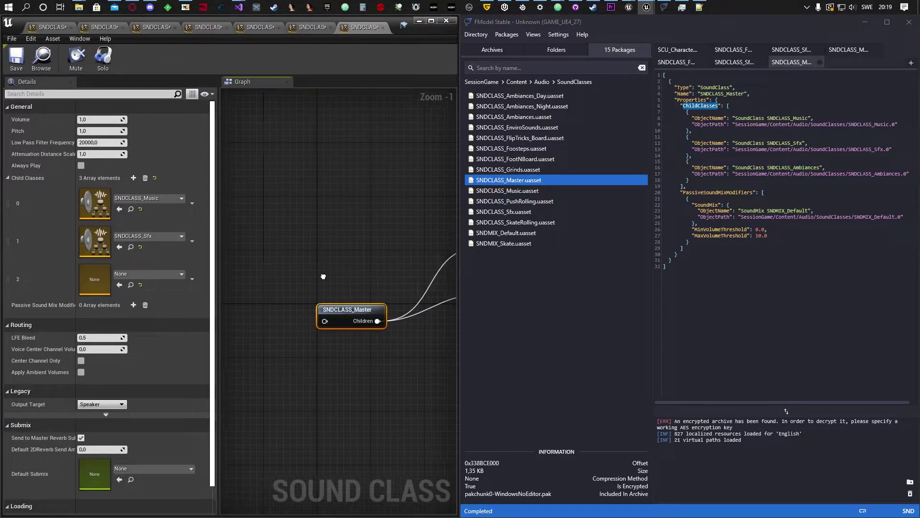
click(134, 275)
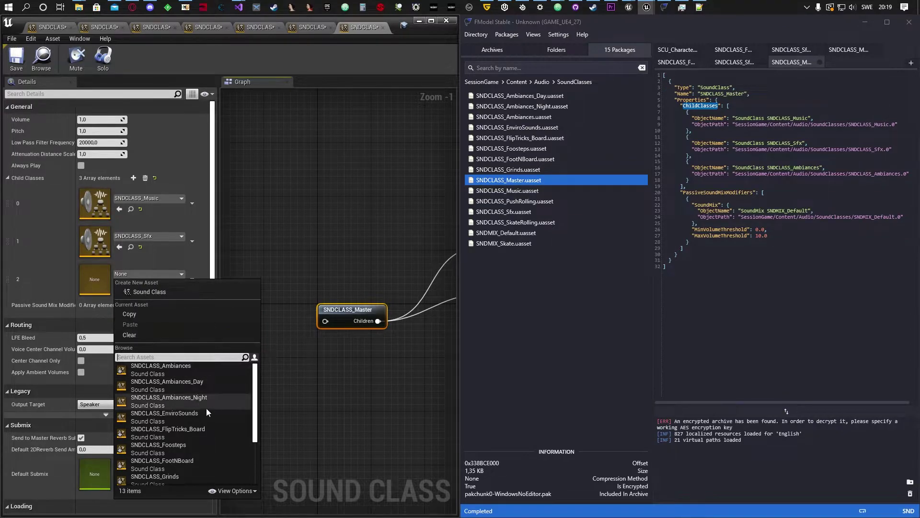
click(176, 365)
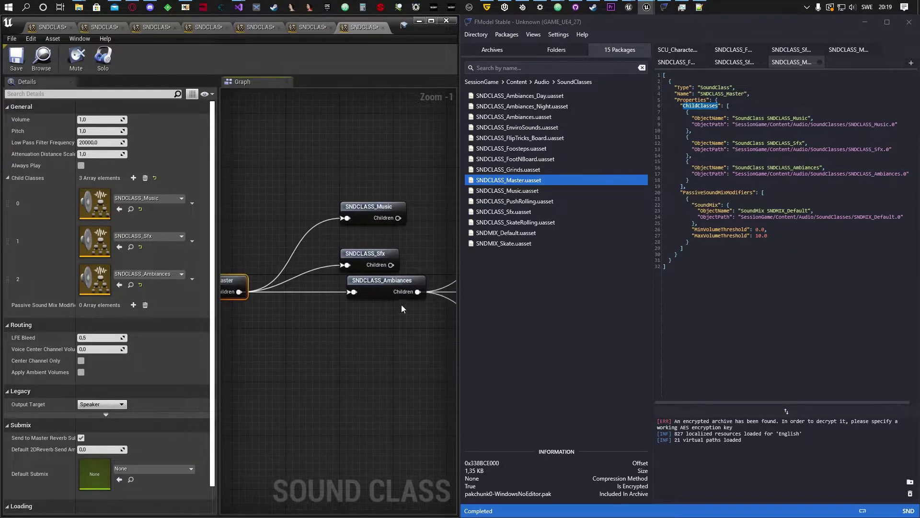
- Move the SNDCLASS_Ambiances node below SNDCLASS_Sfx in the graph and save the sound class
drag(378, 282, 372, 315)
right_drag(393, 377, 261, 380)
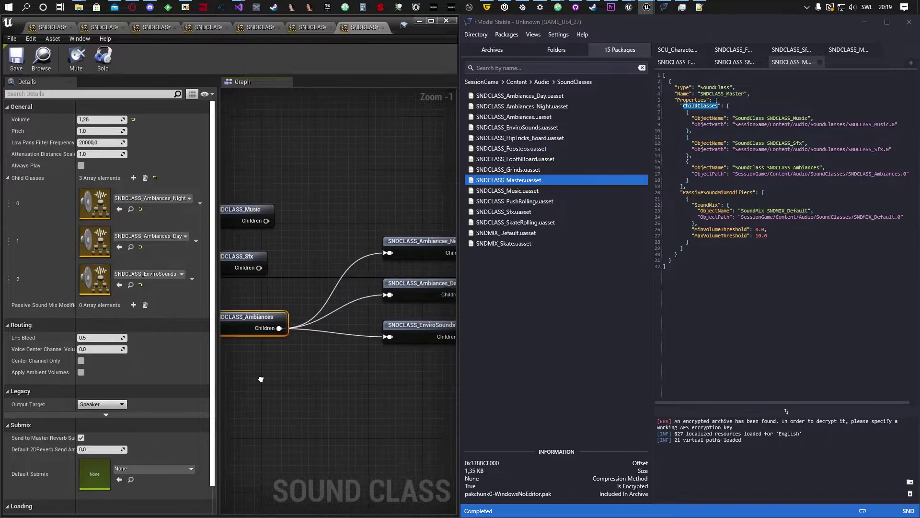
scroll(300, 351, down, 3)
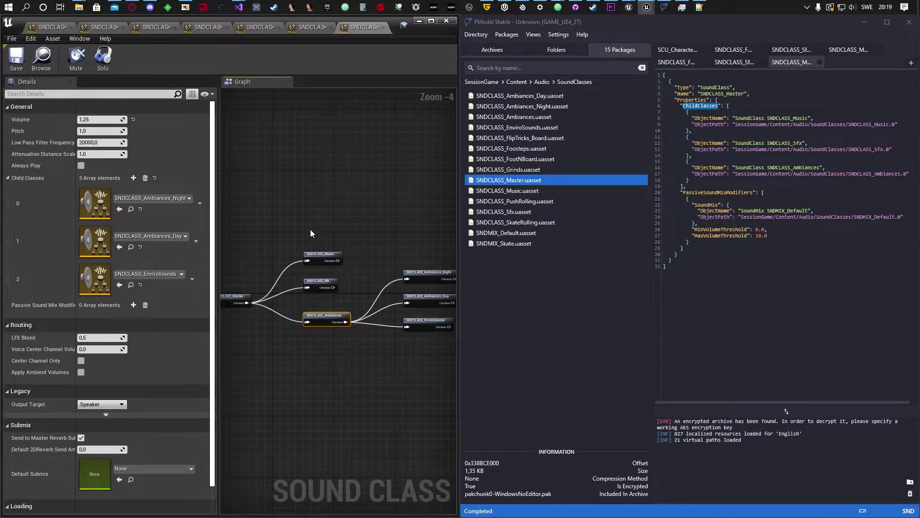
right_drag(311, 233, 315, 192)
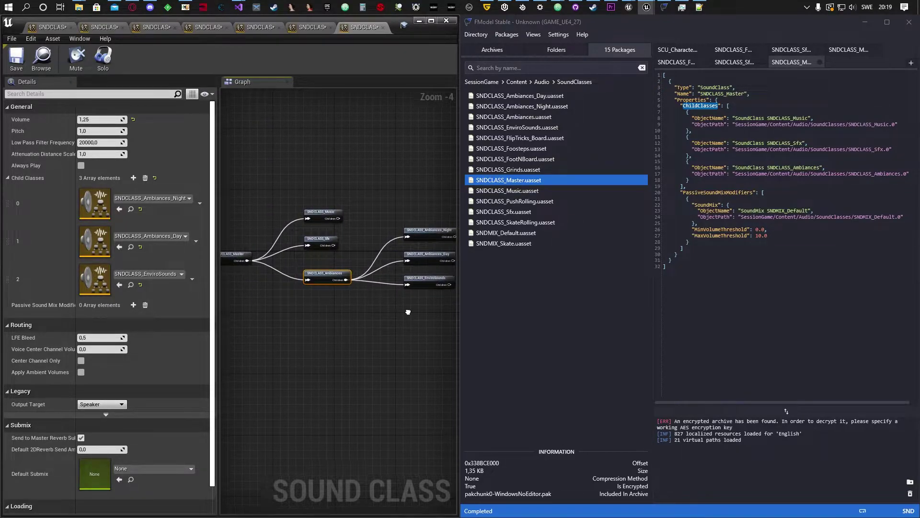
right_drag(408, 312, 394, 324)
click(16, 57)
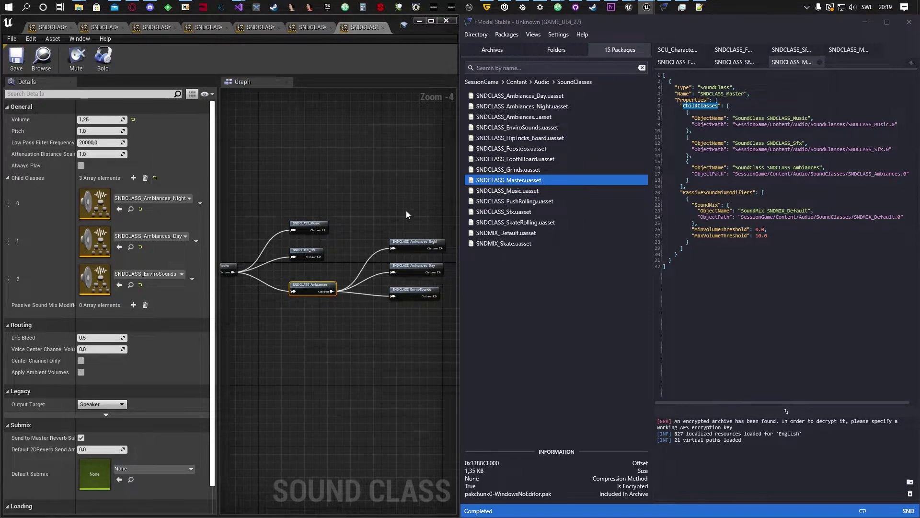
- Examine the SNDCLASS_Master graph hierarchy and compare its children with the ChildClasses entries in FModel's data
right_drag(397, 213, 384, 199)
right_drag(294, 294, 317, 317)
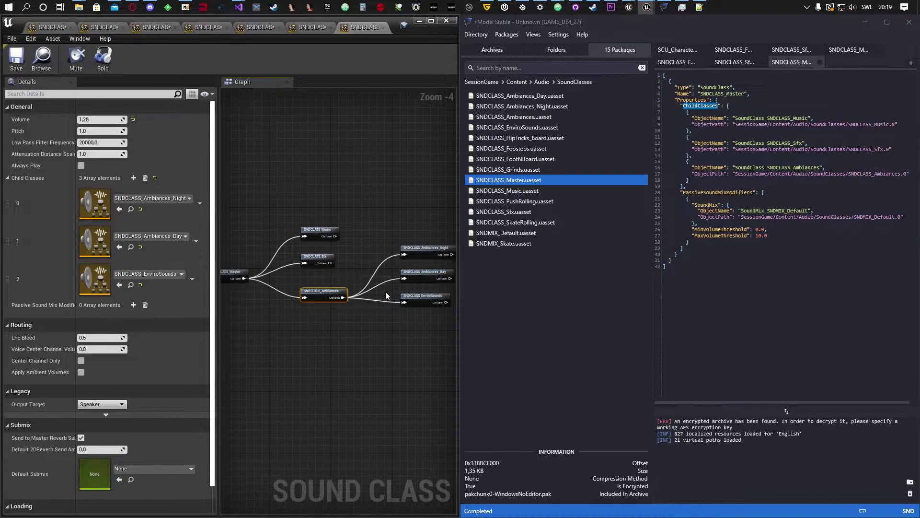
drag(435, 221, 418, 314)
click(329, 298)
right_drag(323, 357, 370, 361)
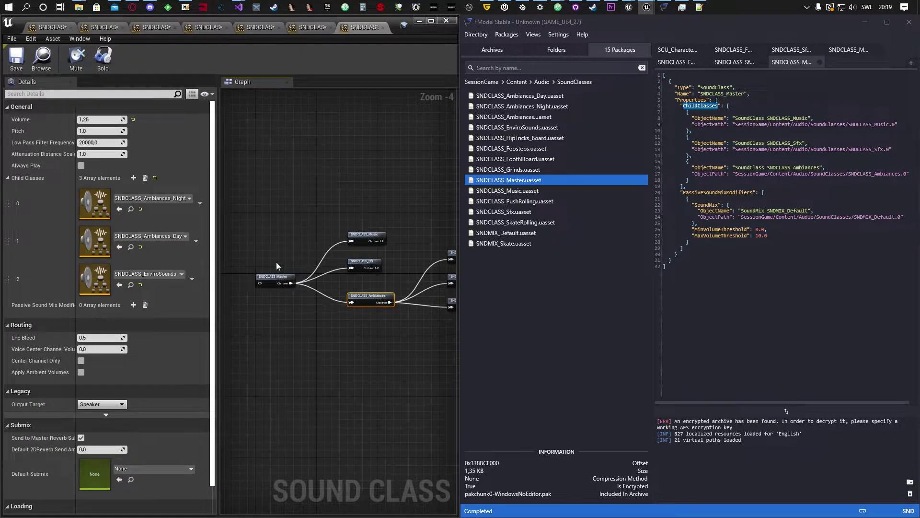
click(272, 285)
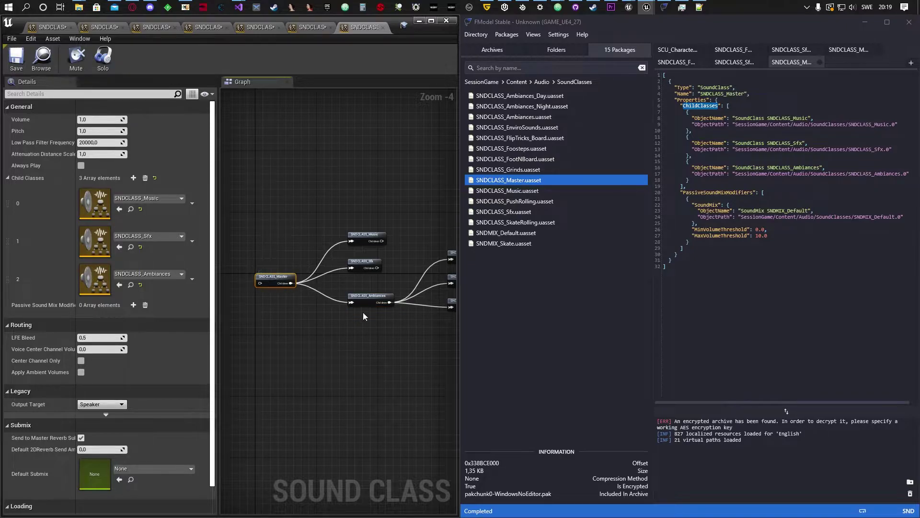
right_drag(392, 336, 326, 334)
right_drag(274, 310, 348, 317)
right_drag(391, 347, 357, 326)
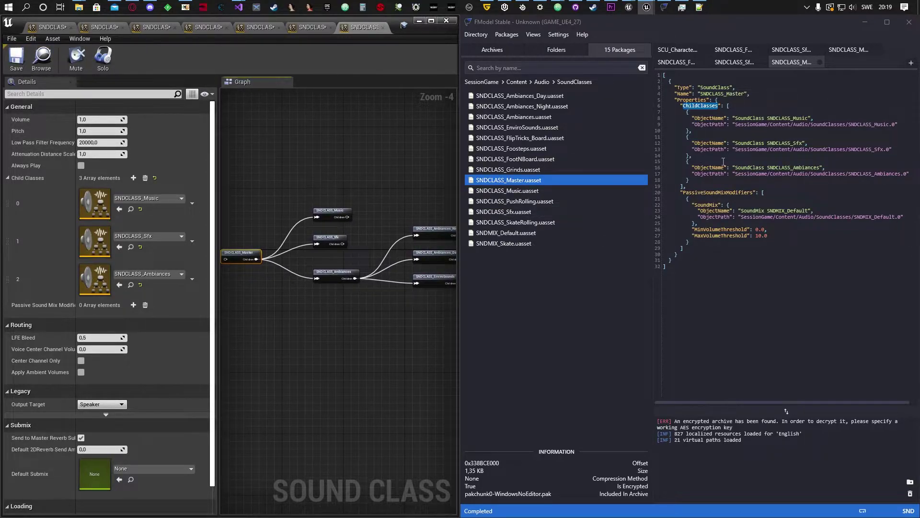
drag(686, 186, 691, 118)
click(714, 183)
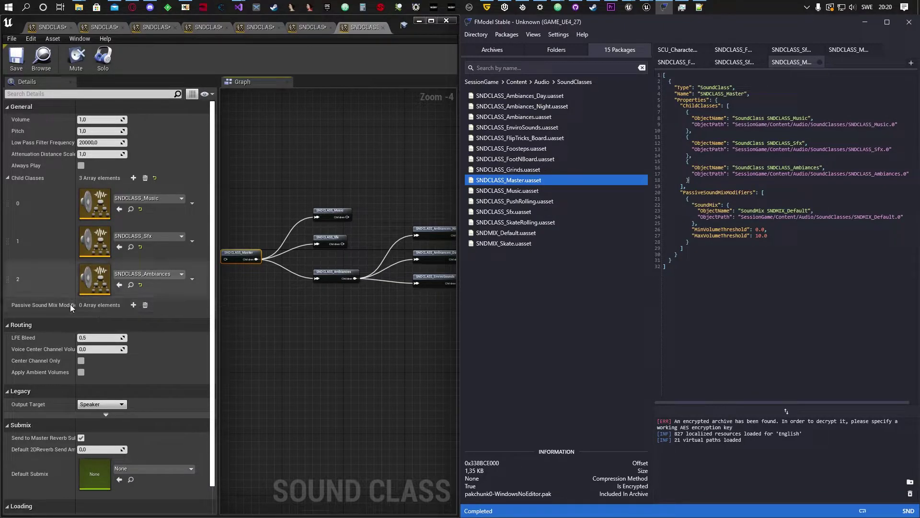
- Add a Passive Sound Mix Modifiers entry to SNDCLASS_Master with SNDMIX_Default as its Sound Mix, and save the asset
click(133, 304)
click(12, 317)
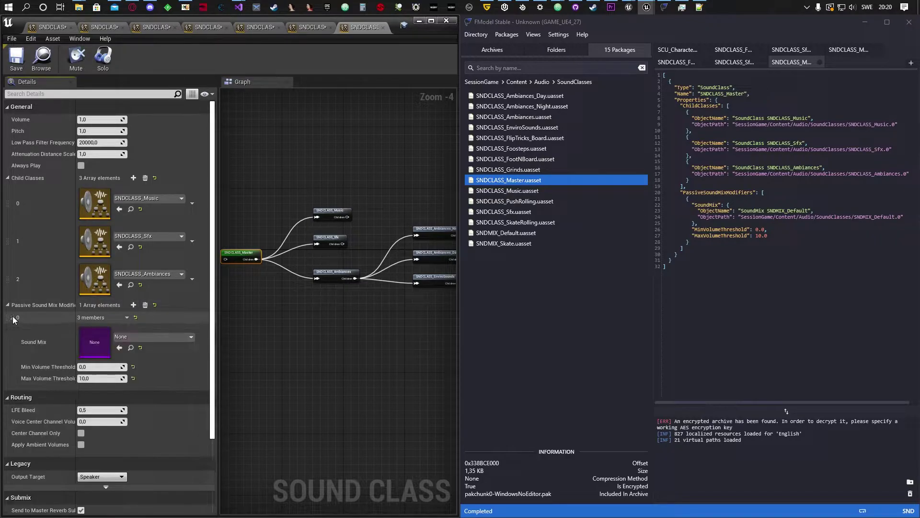
click(145, 336)
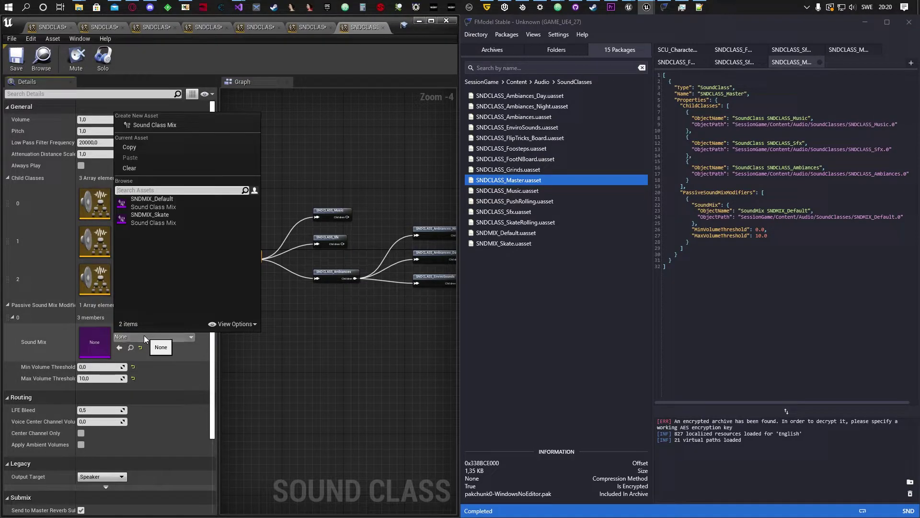
click(150, 203)
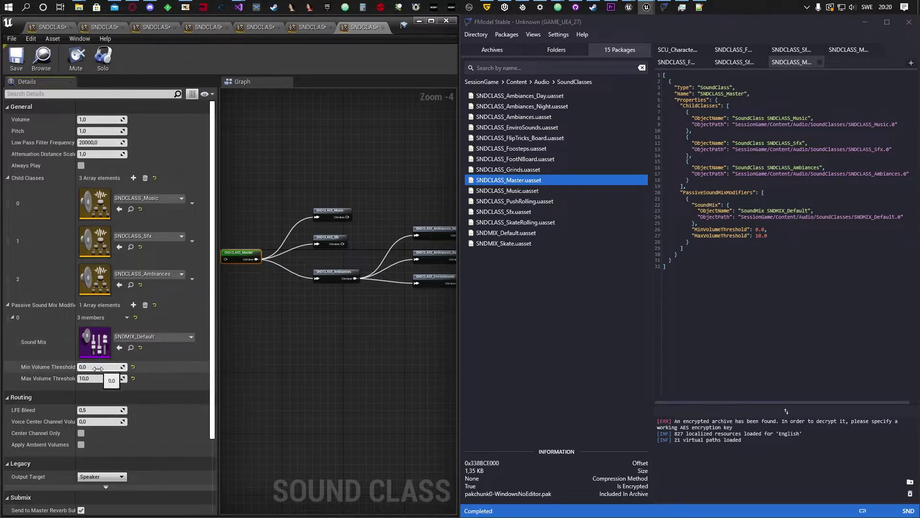
click(21, 60)
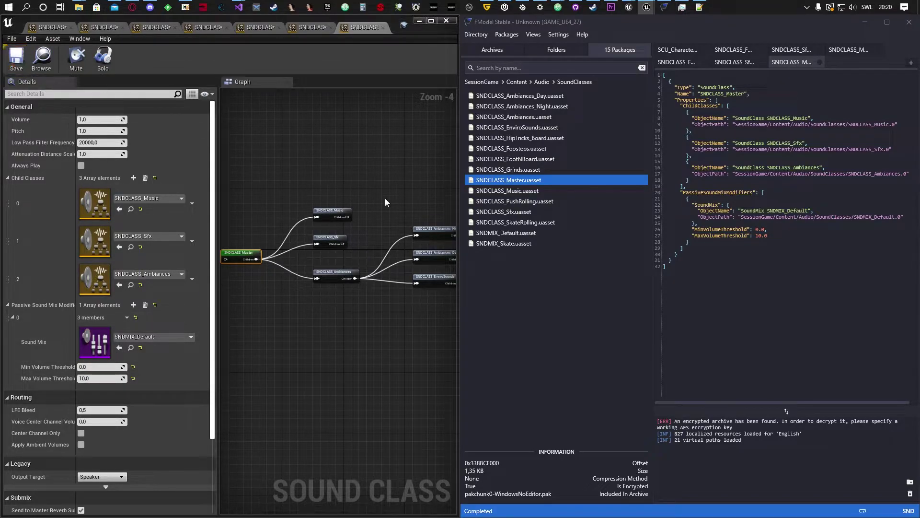
right_drag(384, 150, 369, 173)
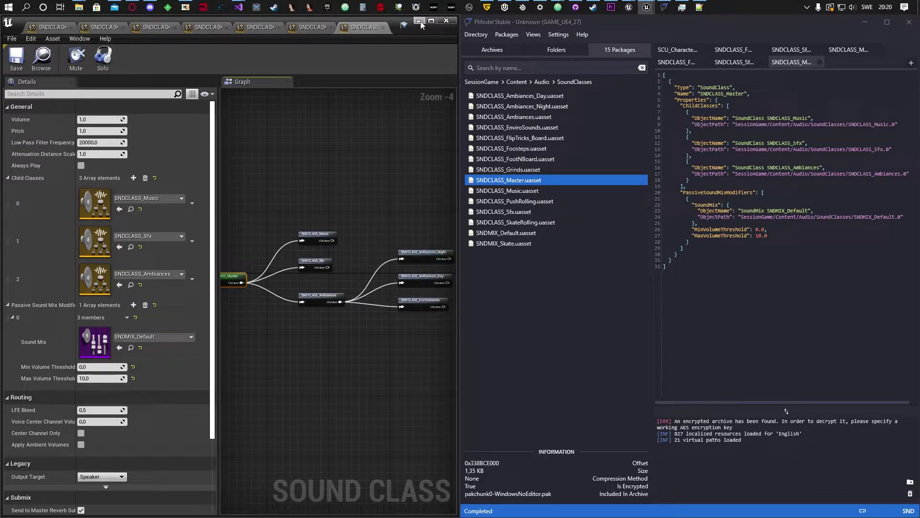
- Load the SNDCLASS_Music data in FModel and save all modified sound classes in the Unreal project
double_click(517, 191)
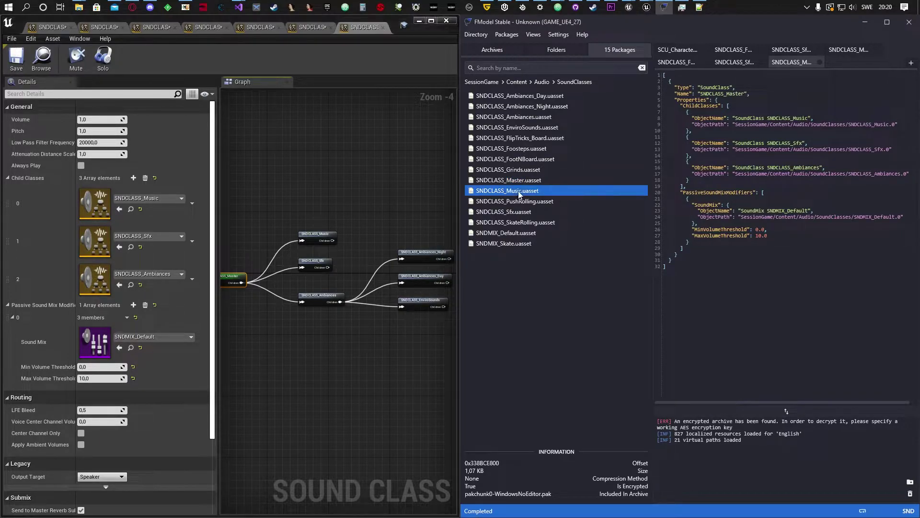
click(421, 19)
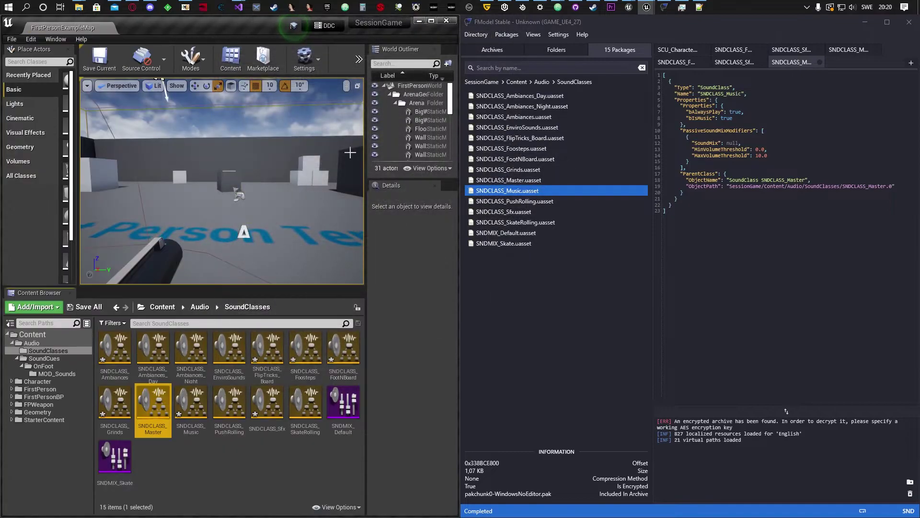
click(86, 310)
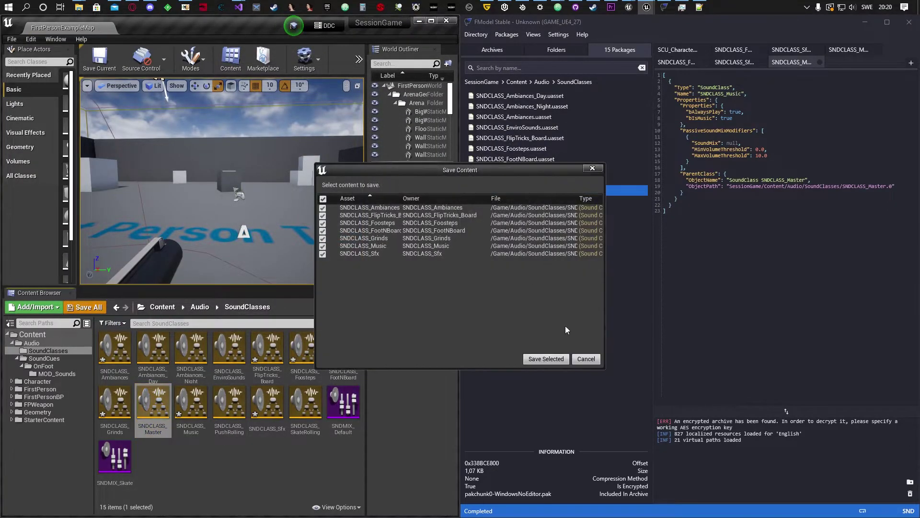
click(546, 360)
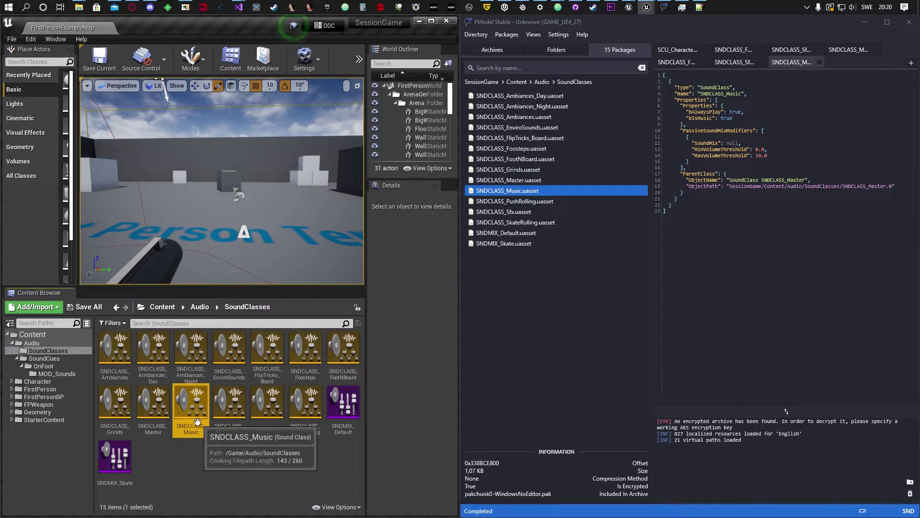
- Open the SNDCLASS_Music sound class and move its node higher above SNDCLASS_Sfx in the graph
double_click(190, 402)
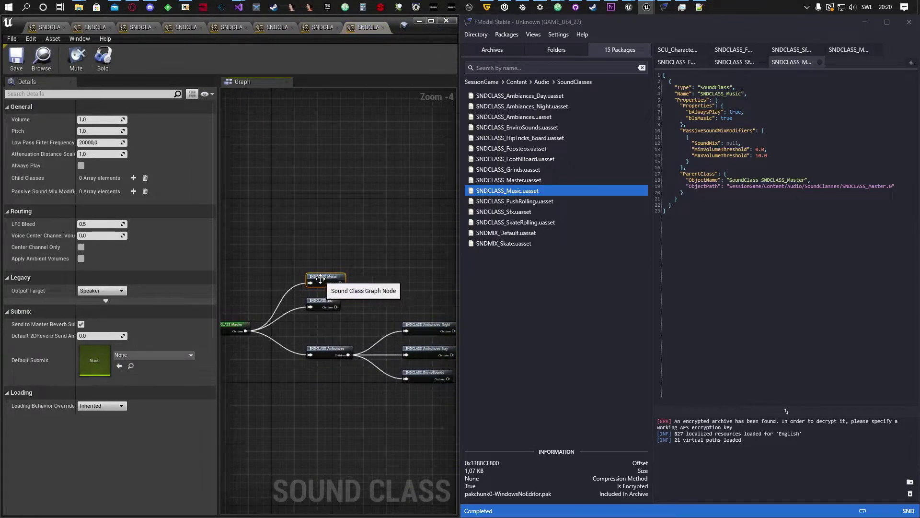
drag(323, 278, 320, 234)
right_drag(375, 263, 318, 277)
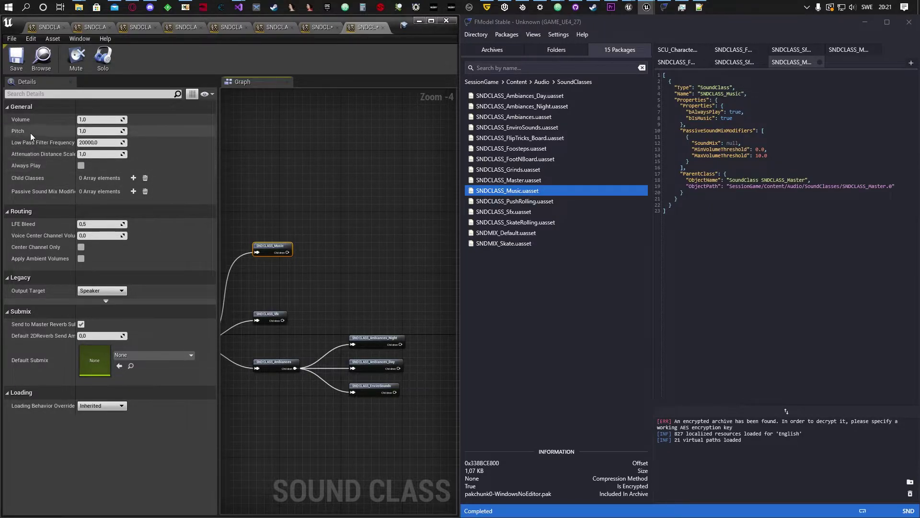
- Open SNDCLASS_Music in the property matrix, expand its General properties and widen the area that lists them
click(8, 107)
click(8, 107)
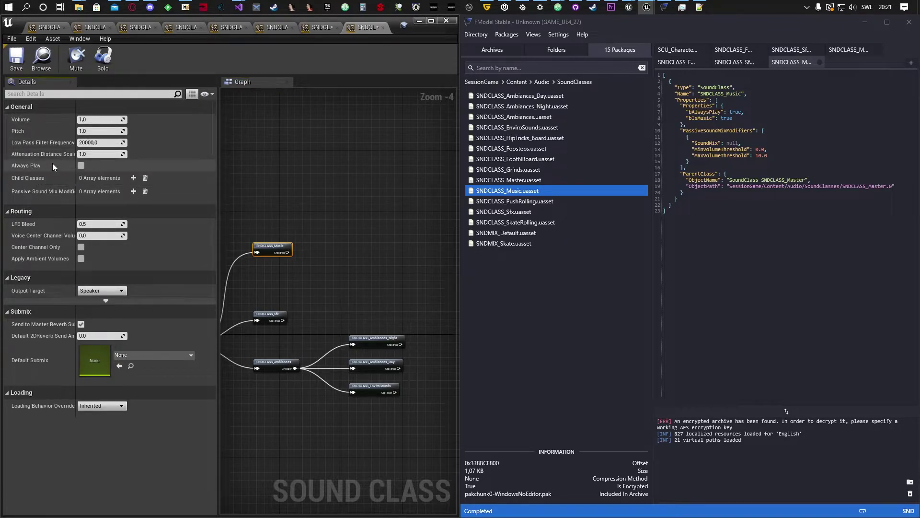
click(192, 94)
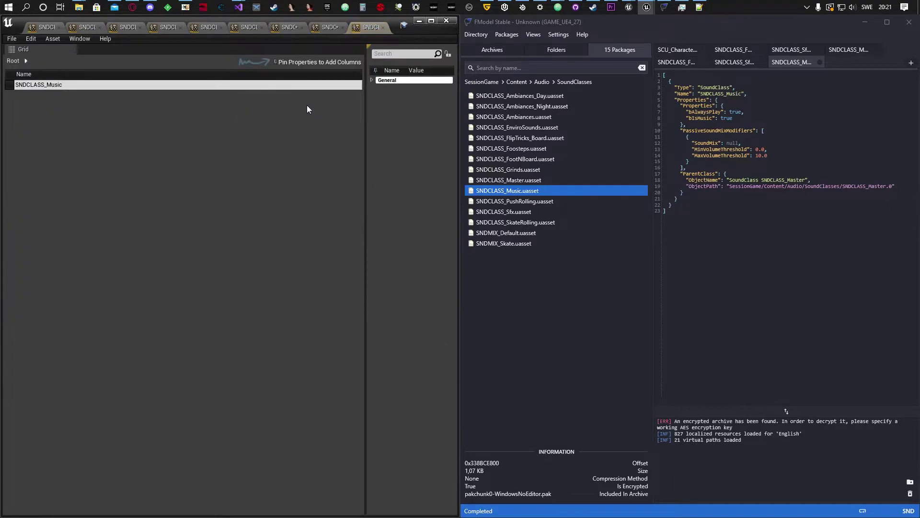
click(71, 85)
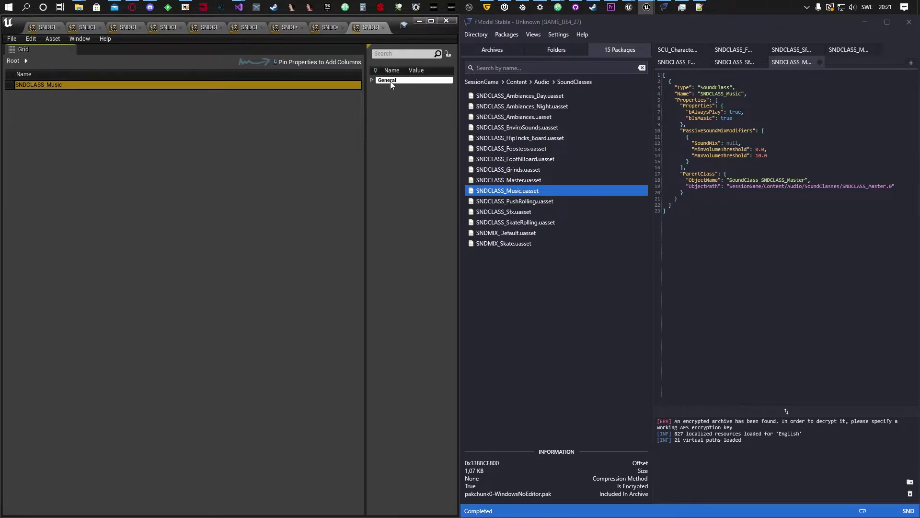
click(373, 81)
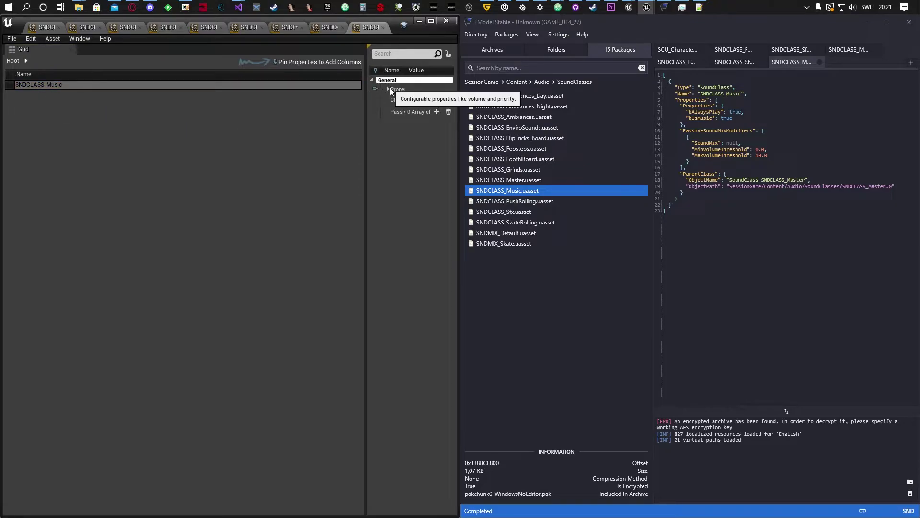
click(388, 90)
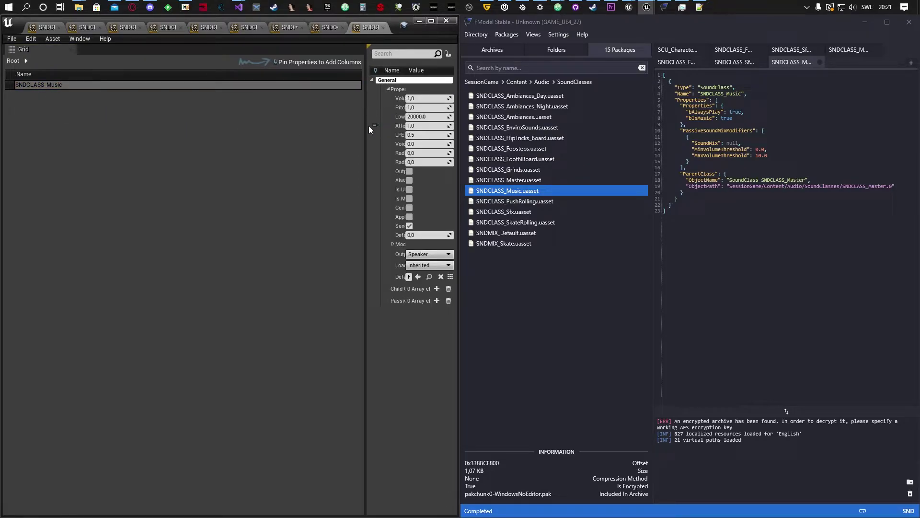
drag(367, 127, 216, 139)
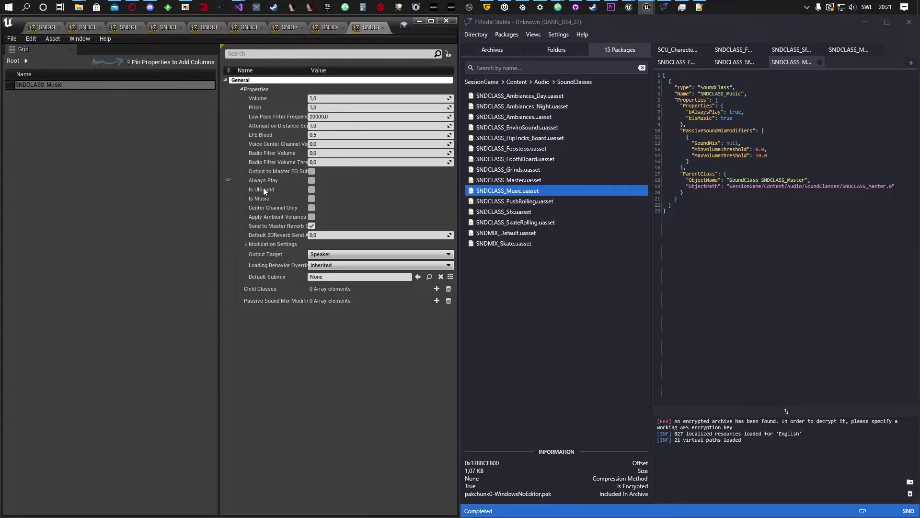
- Enable Always Play and Is Music for SNDCLASS_Music and save the asset
click(312, 180)
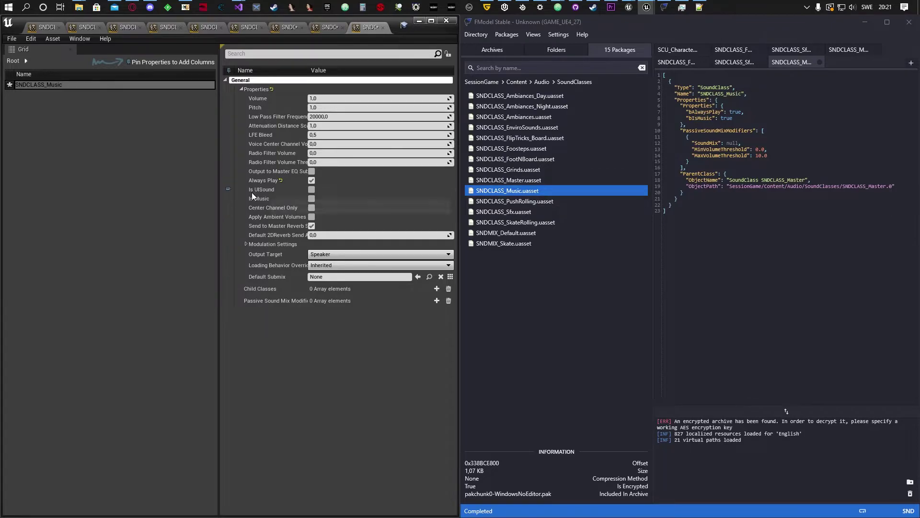
click(311, 198)
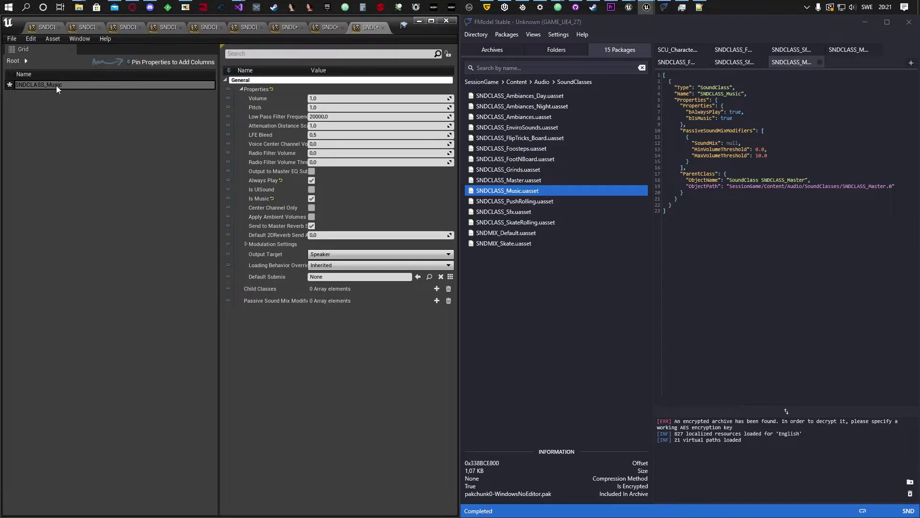
click(12, 39)
click(22, 57)
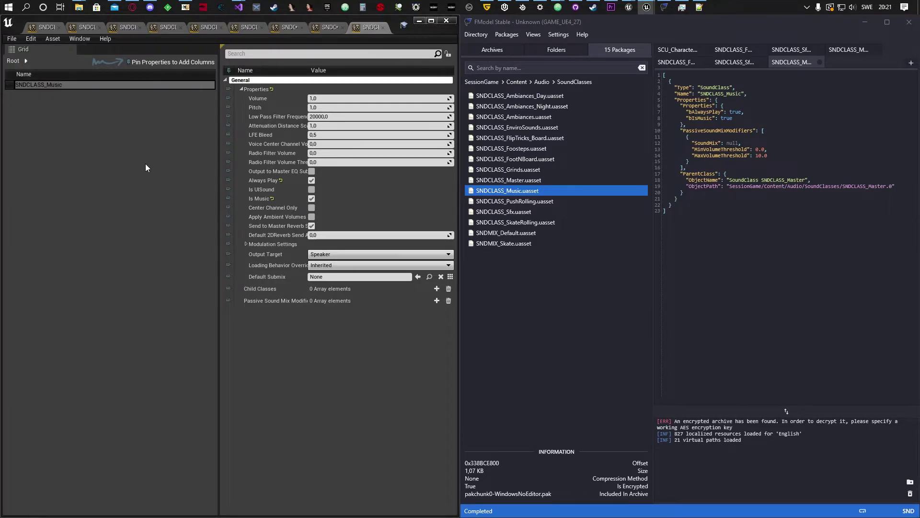
- Close the property matrix and save the sound class from its graph editor
click(383, 28)
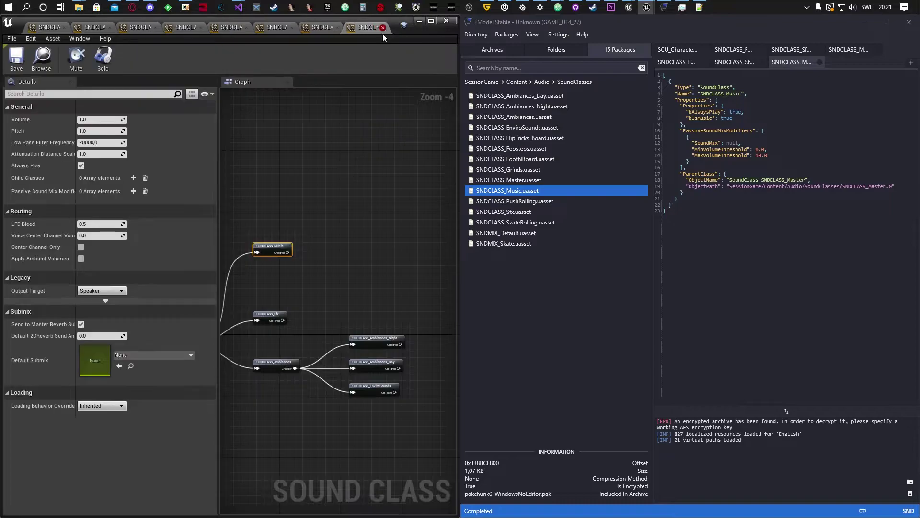
click(19, 59)
right_drag(347, 182, 403, 165)
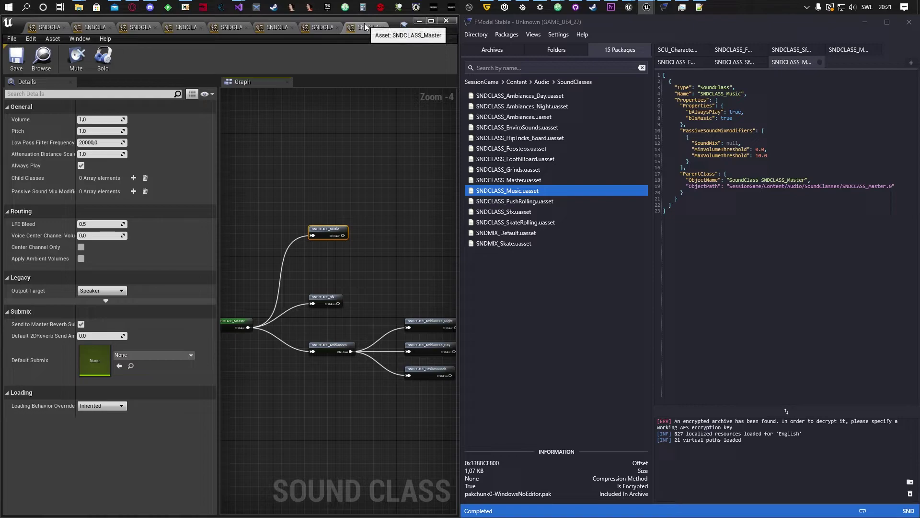
- Add one passive sound mix modifier with no sound mix to SNDCLASS_Music, expand its members and save the sound class
click(333, 243)
click(329, 232)
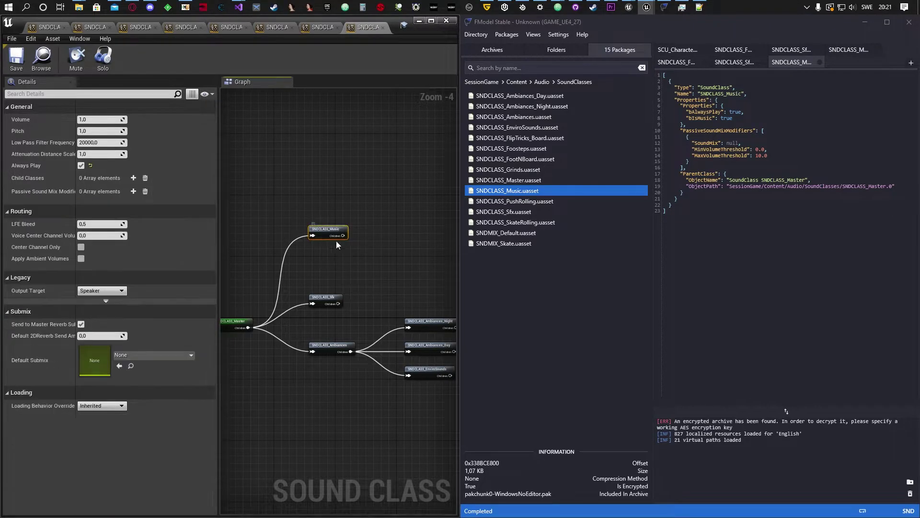
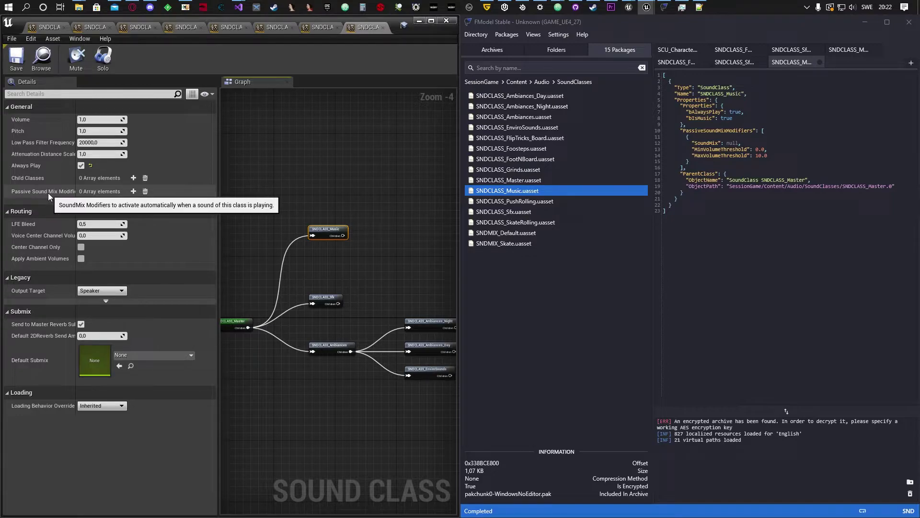
click(133, 191)
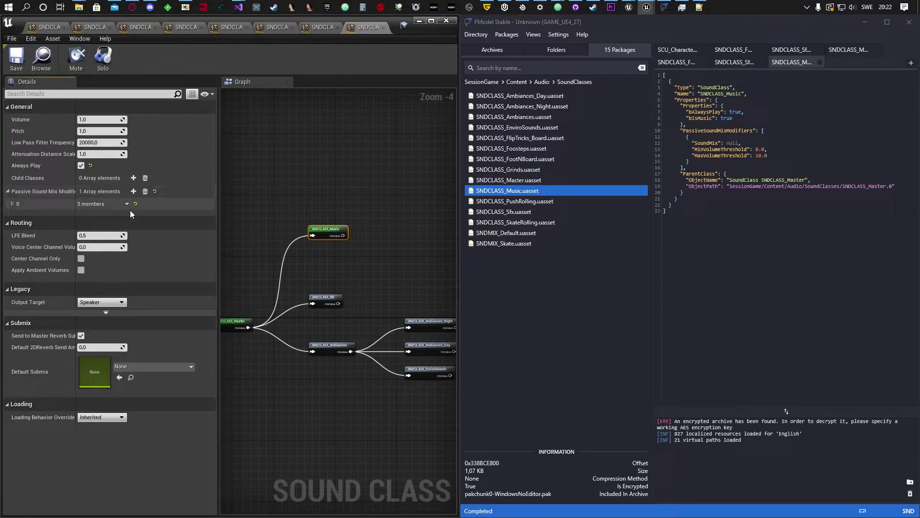
click(18, 204)
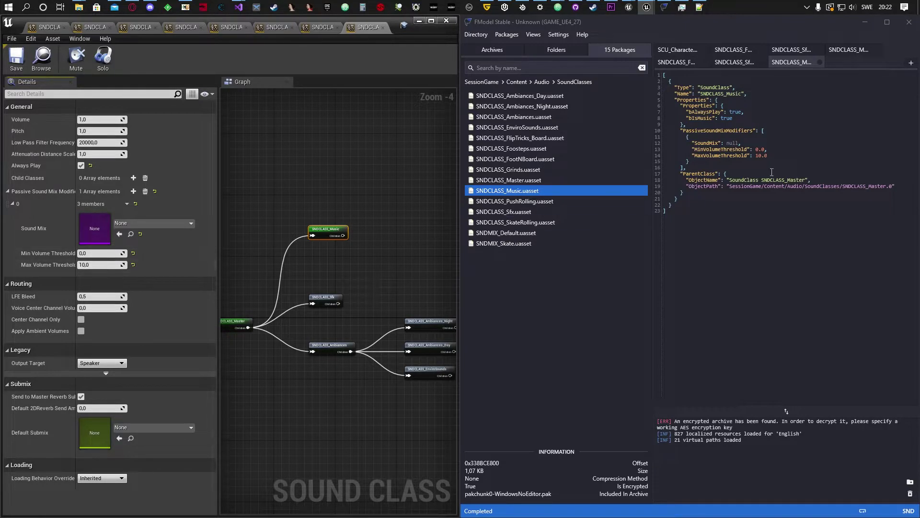
click(772, 154)
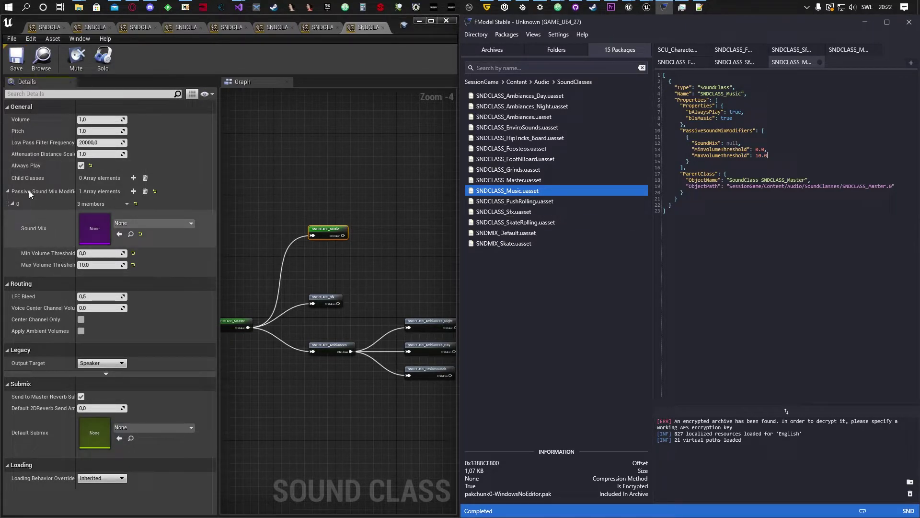
click(23, 65)
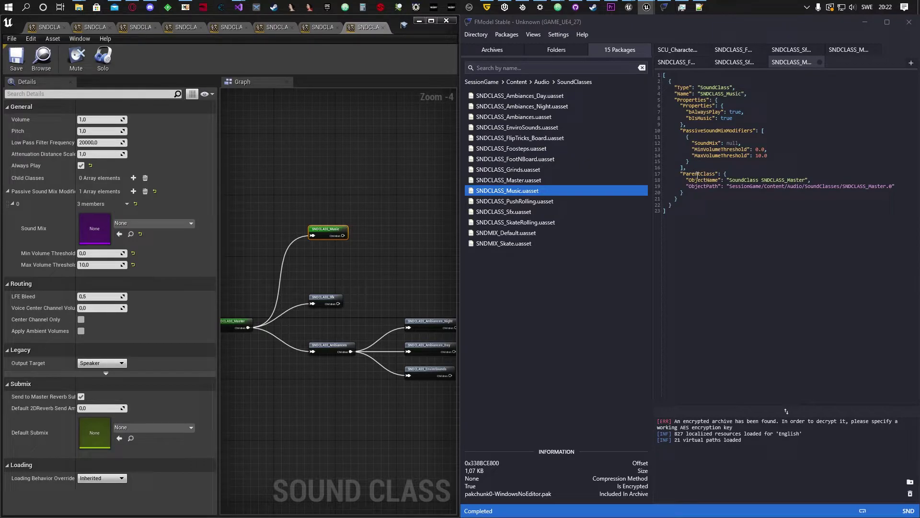
click(420, 21)
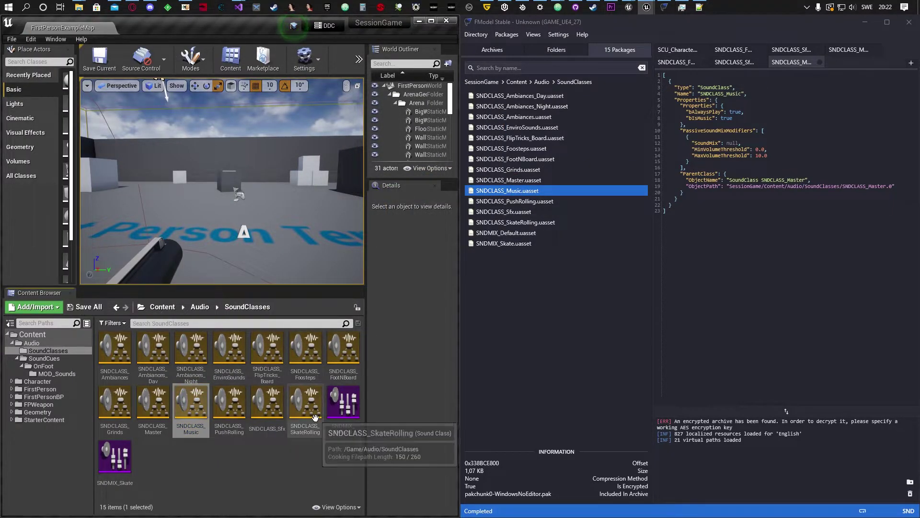
- View SNDCLASS_PushRolling's exported data in FModel, set that sound class's volume to 1.5 in Unreal and save it
click(527, 202)
double_click(527, 202)
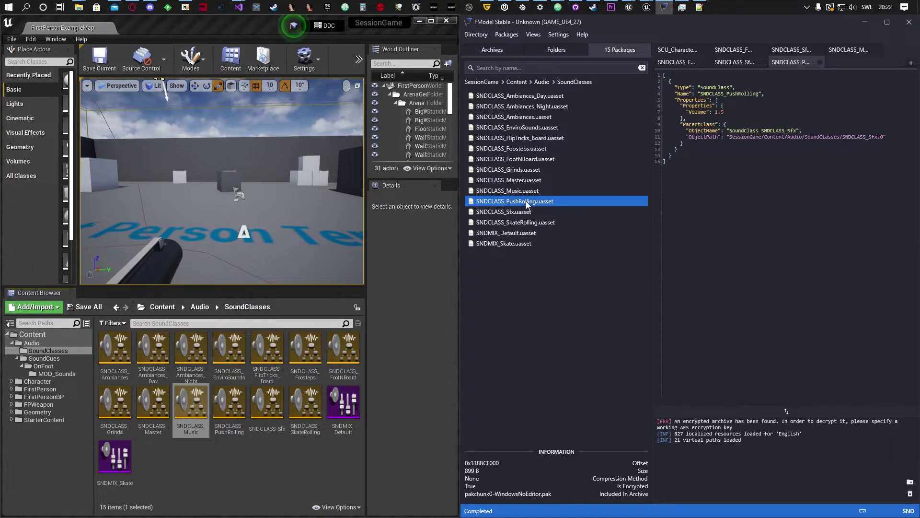
double_click(229, 421)
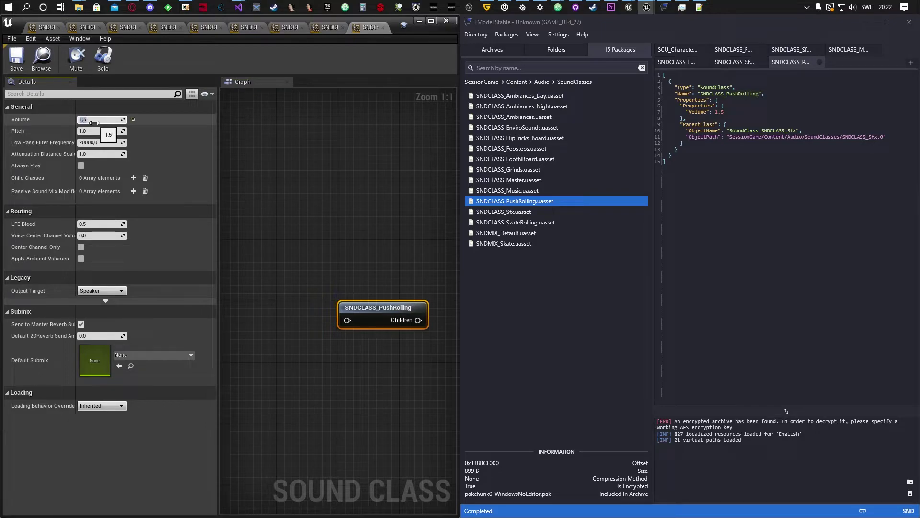
click(18, 60)
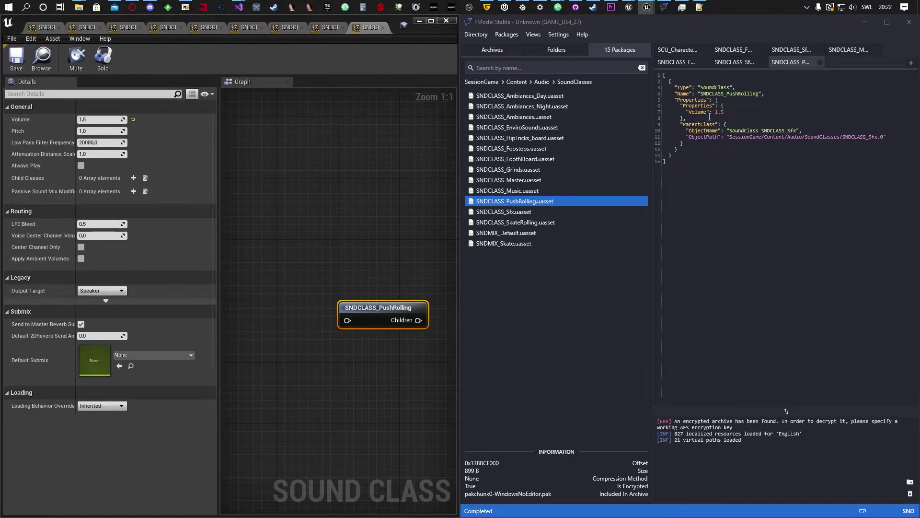
click(419, 21)
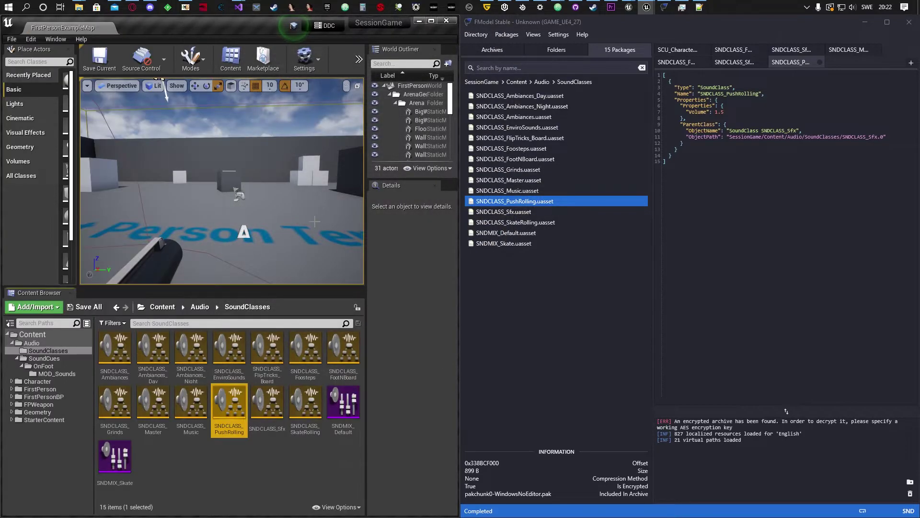
- Open the SNDCLASS_Sfx sound class and move the Music, Sfx and Master nodes higher above SNDCLASS_Ambiances in the graph
double_click(254, 437)
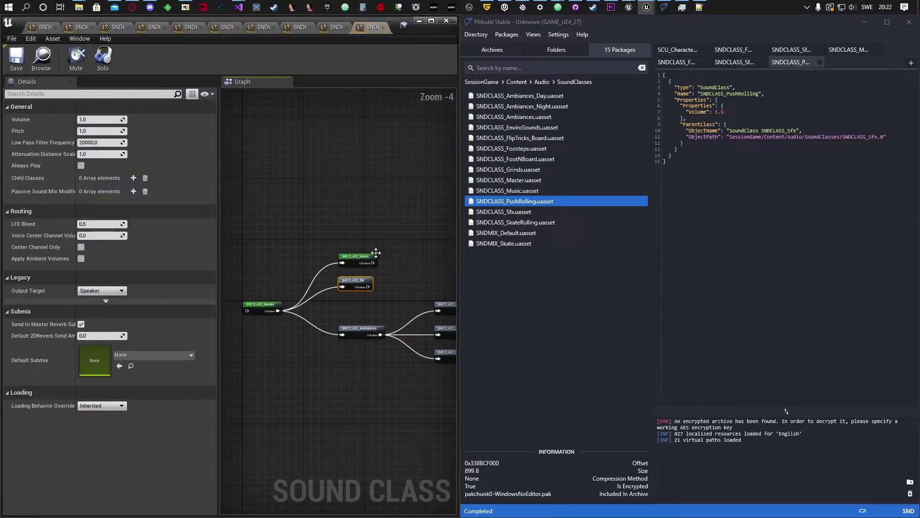
right_drag(391, 227, 369, 172)
drag(334, 201, 335, 131)
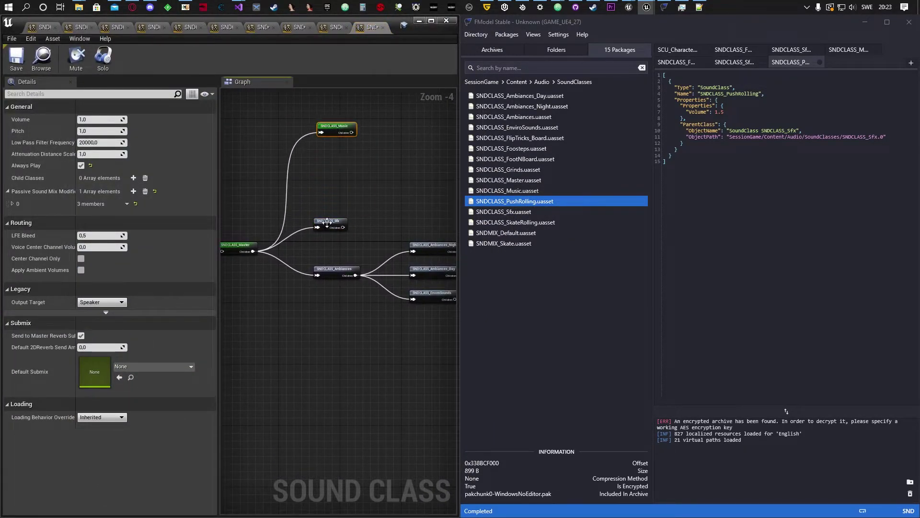
drag(324, 225, 331, 189)
right_drag(254, 233, 295, 233)
drag(269, 243, 262, 186)
right_drag(367, 178, 353, 184)
drag(262, 198, 262, 190)
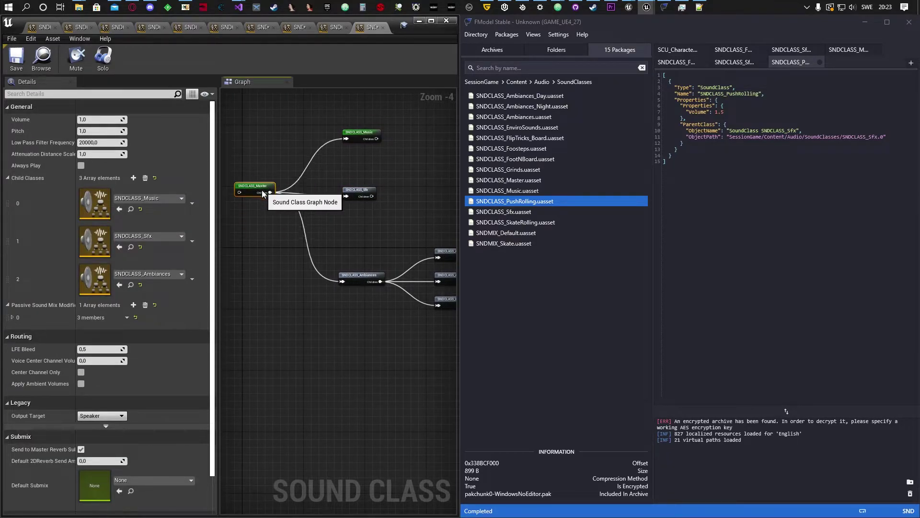
right_drag(392, 174, 327, 165)
click(309, 194)
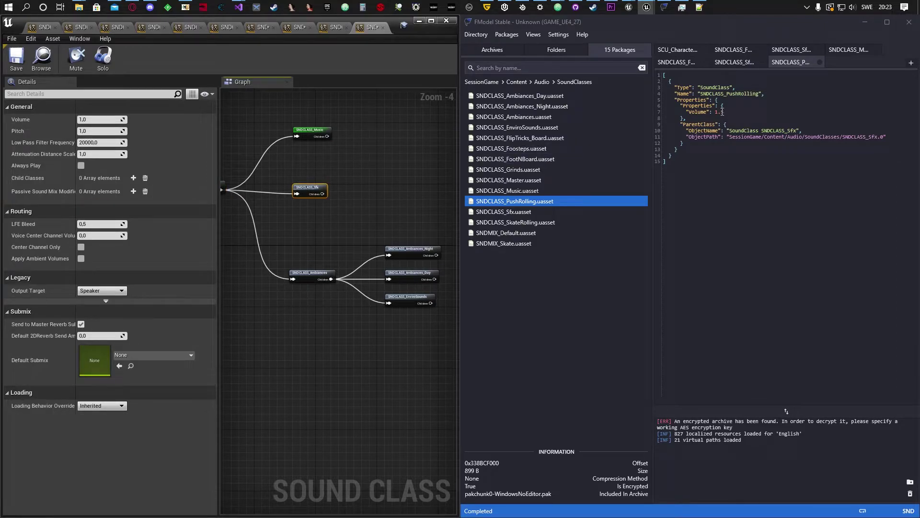
- Show SNDCLASS_Sfx's exported data in FModel and spread the Music, Sfx and Master nodes further apart from SNDCLASS_Ambiances in Unreal's graph
double_click(523, 211)
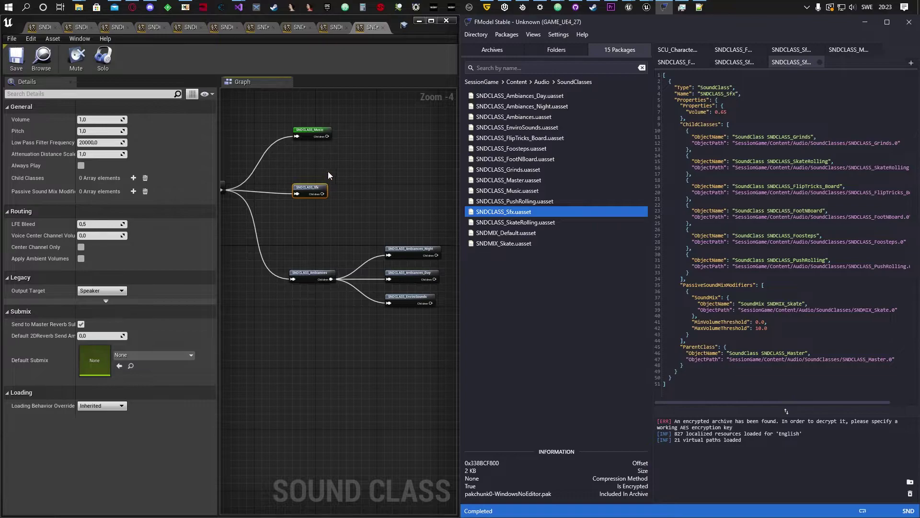
right_drag(334, 165, 345, 217)
drag(324, 182, 327, 117)
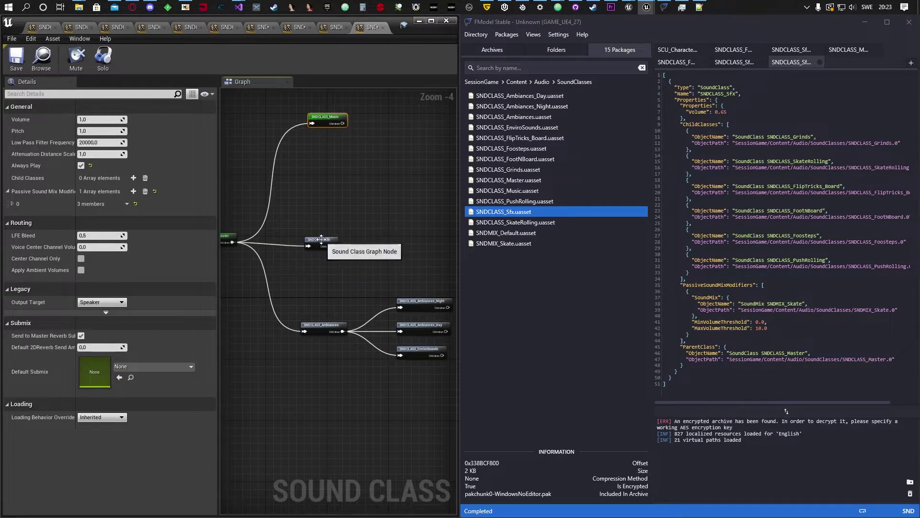
drag(321, 241, 325, 180)
right_drag(388, 165, 391, 197)
right_drag(223, 260, 286, 313)
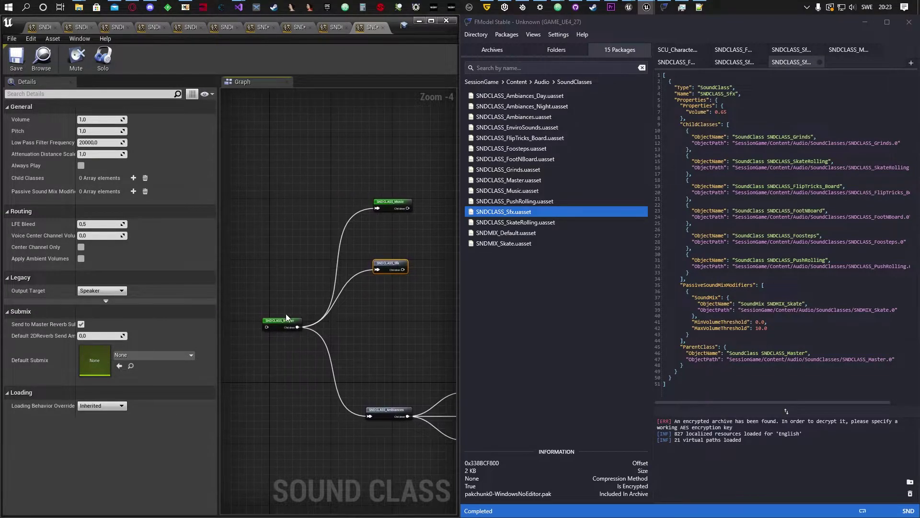
drag(249, 254, 248, 254)
drag(280, 319, 239, 261)
click(393, 194)
drag(400, 202, 406, 104)
right_drag(399, 208, 309, 128)
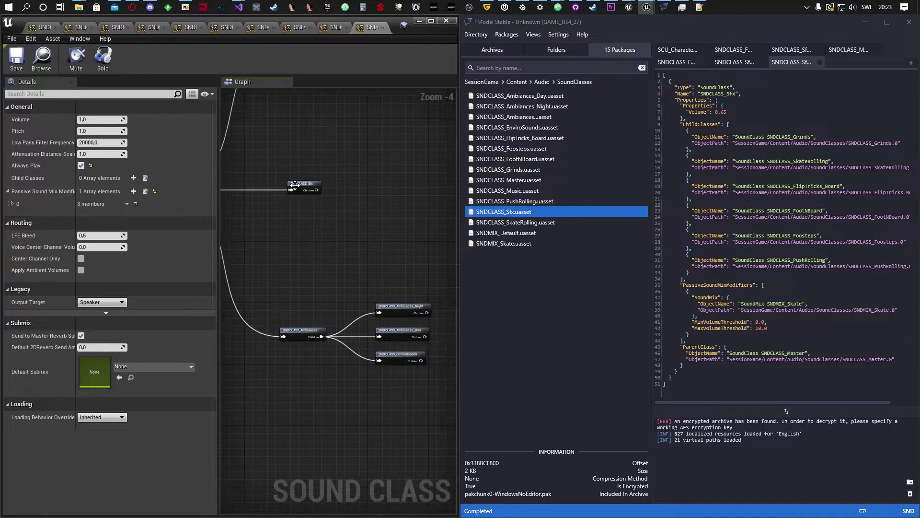
- Set SNDCLASS_Sfx's volume to 0.65 and add six empty child class entries to it
click(298, 185)
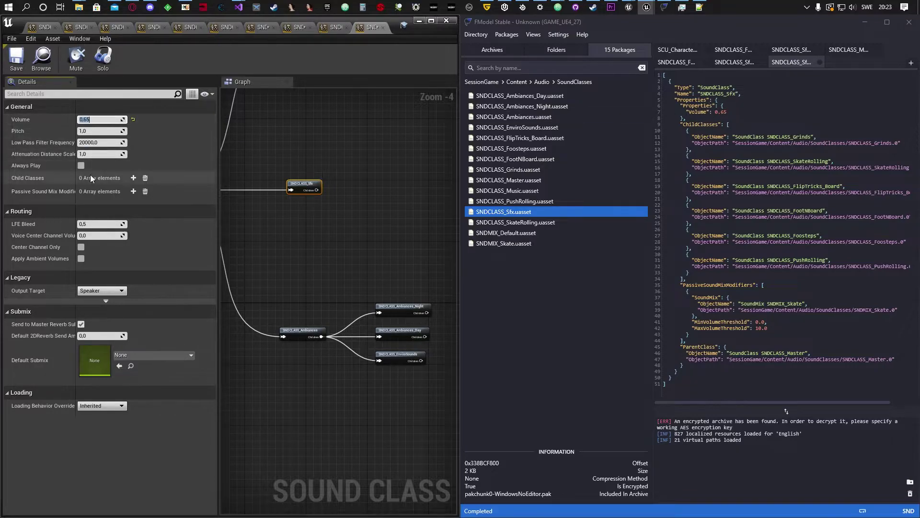
click(693, 127)
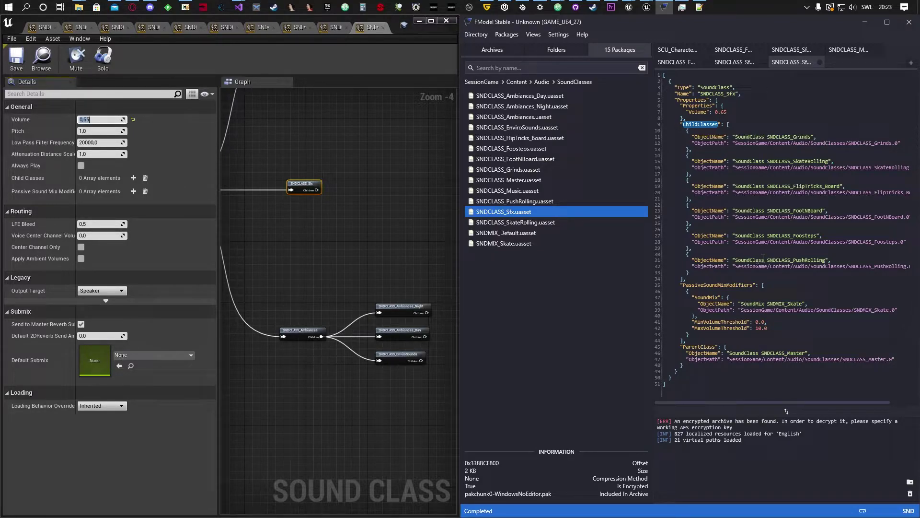
click(133, 178)
click(133, 178)
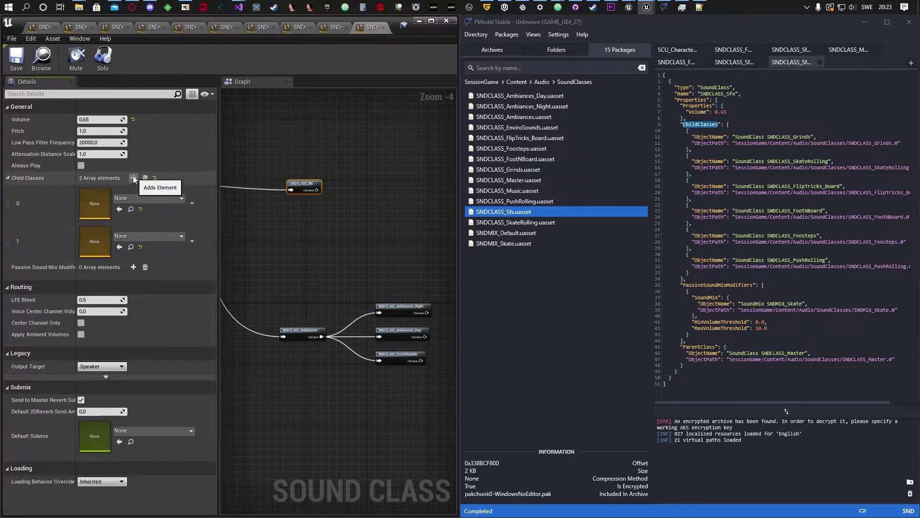
click(134, 177)
click(133, 178)
click(133, 177)
click(133, 178)
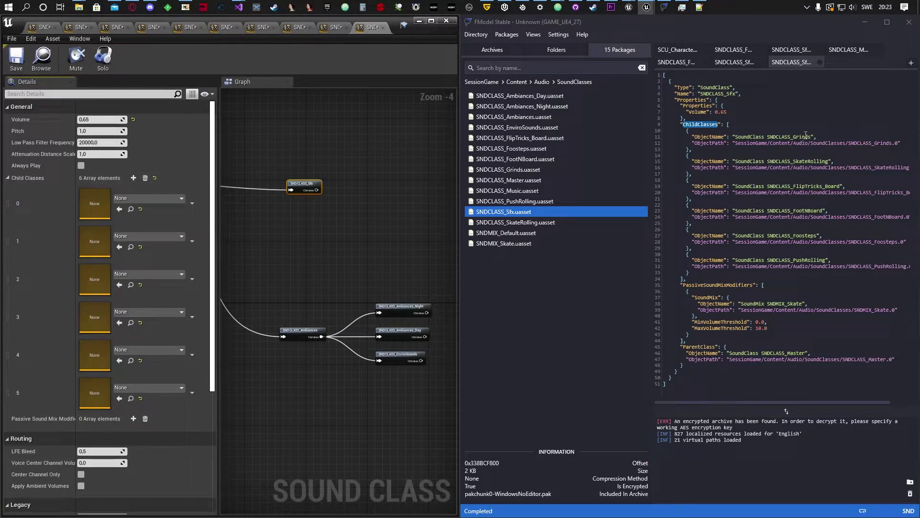
- Assign SNDCLASS_Grinds as the first child class of SNDCLASS_Sfx and move its node well above the parent node
click(144, 197)
scroll(198, 340, down, 1)
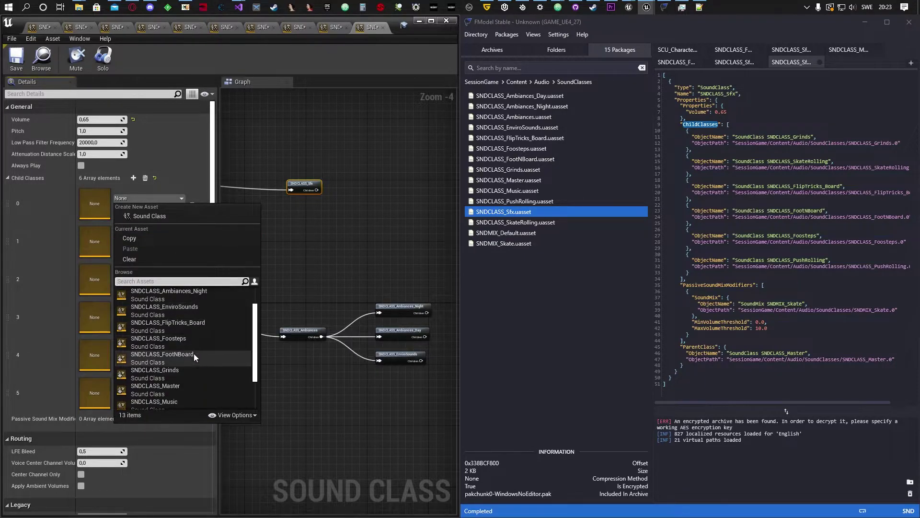
click(176, 369)
click(154, 239)
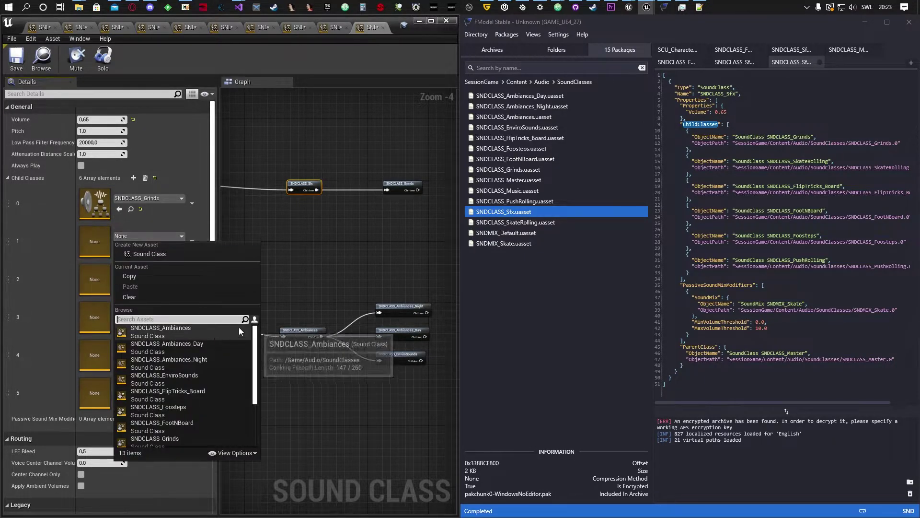
right_drag(370, 232, 402, 280)
drag(433, 234, 426, 122)
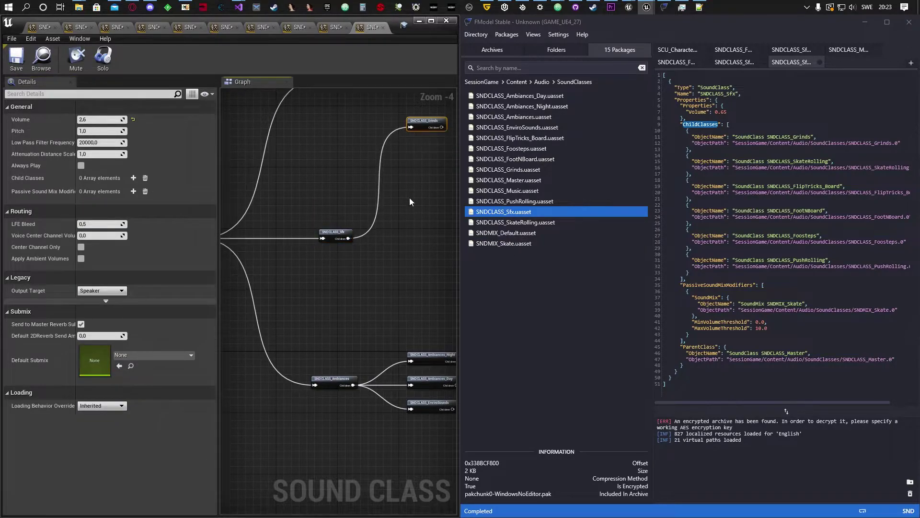
- Assign SNDCLASS_SkateRolling as the second child class of SNDCLASS_Sfx and place its node directly below SNDCLASS_Grinds
click(334, 233)
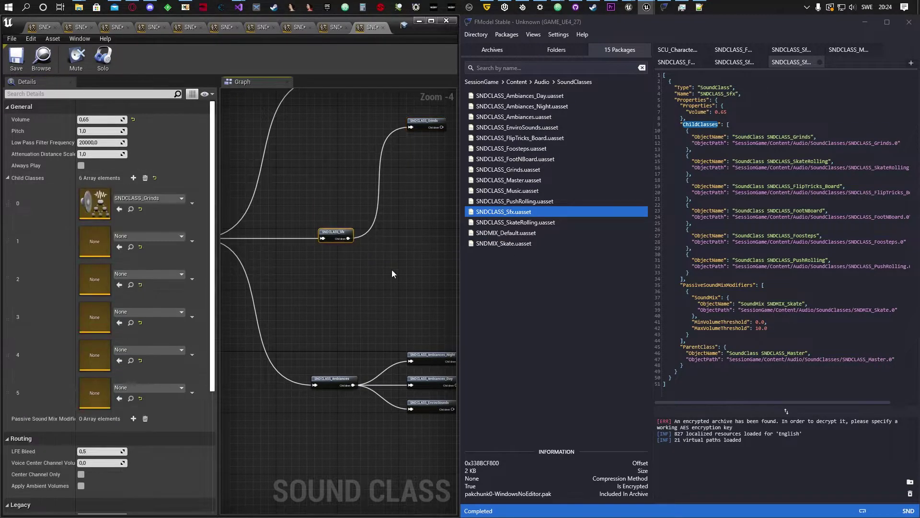
click(158, 236)
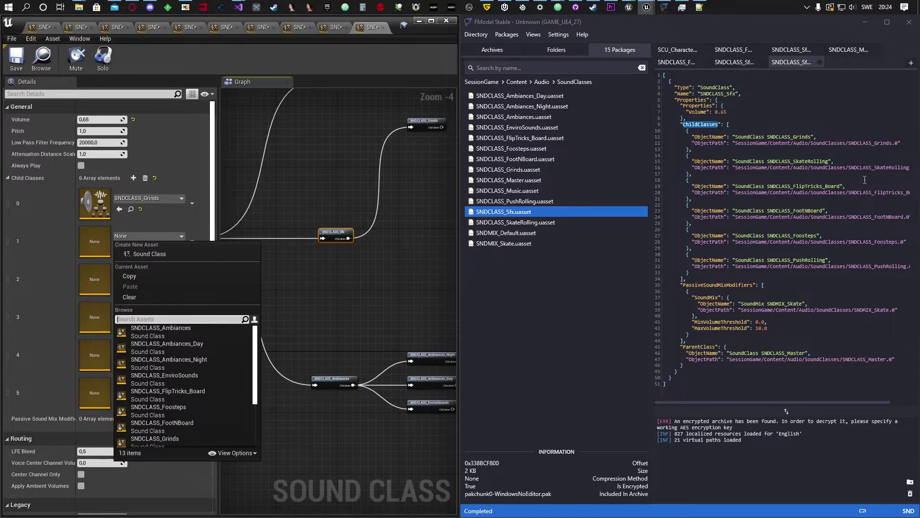
scroll(211, 371, down, 5)
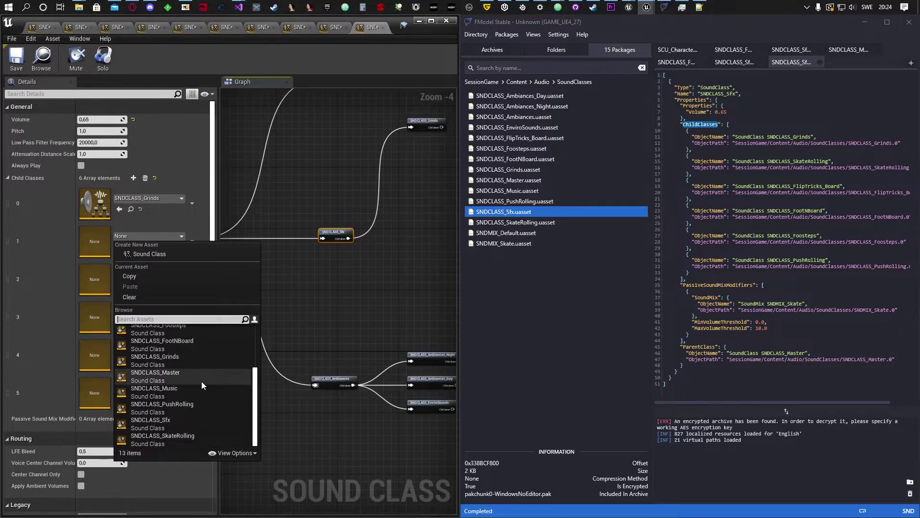
click(184, 439)
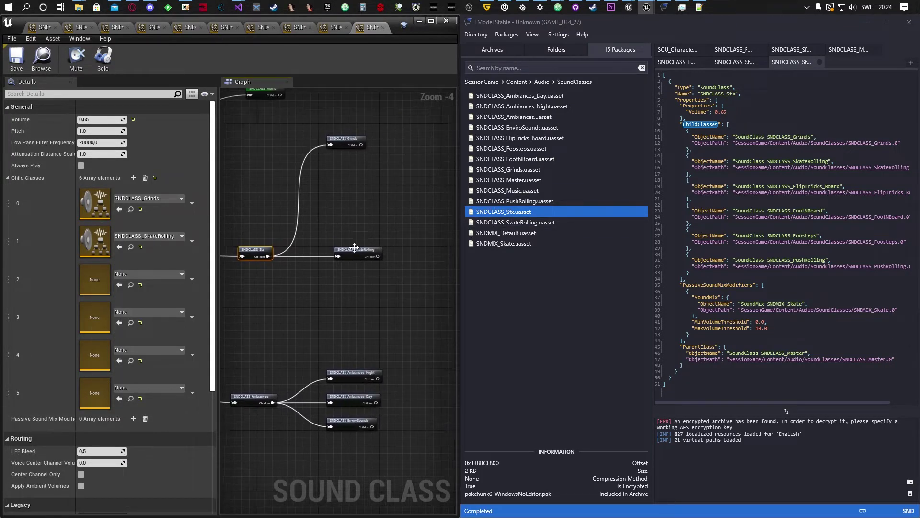
click(343, 176)
- Assign SNDCLASS_FlipTricks_Board as SNDCLASS_Sfx's third child class, place its node below SNDCLASS_SkateRolling and reselect the SNDCLASS_Sfx node
click(253, 251)
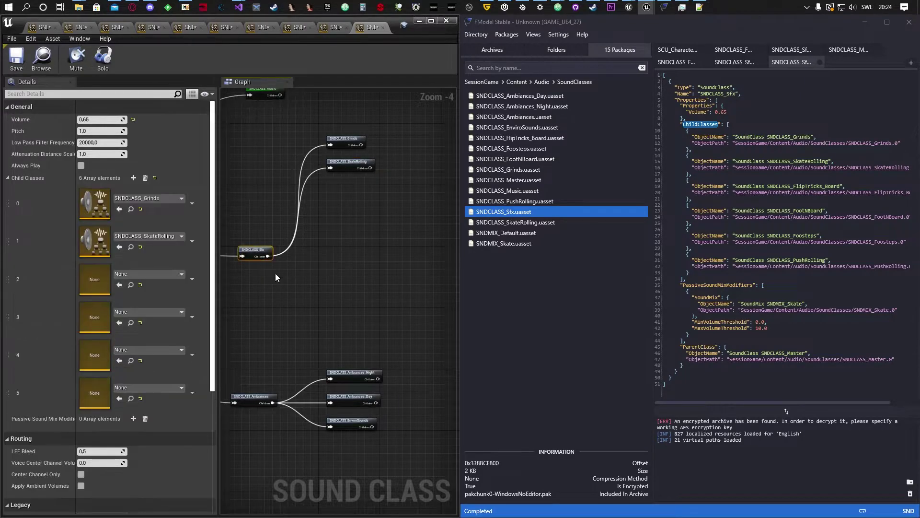
right_drag(266, 283, 354, 272)
click(149, 274)
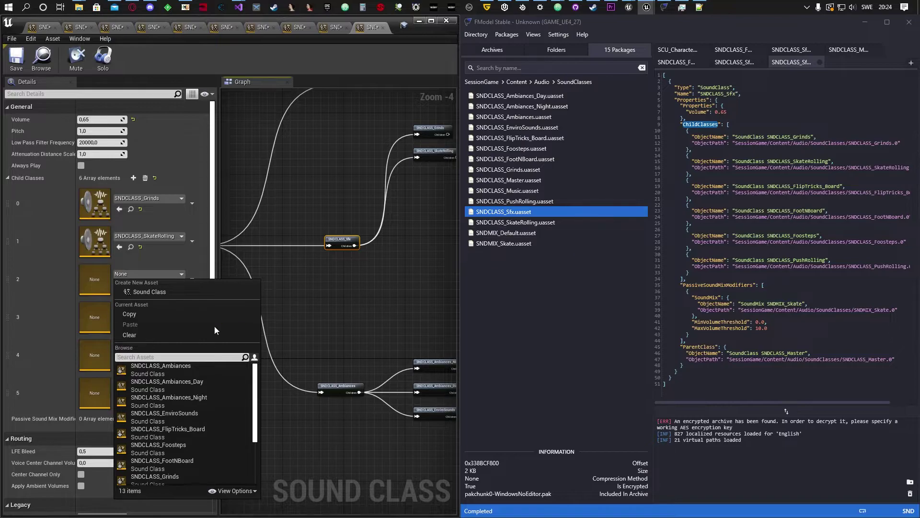
scroll(208, 416, down, 2)
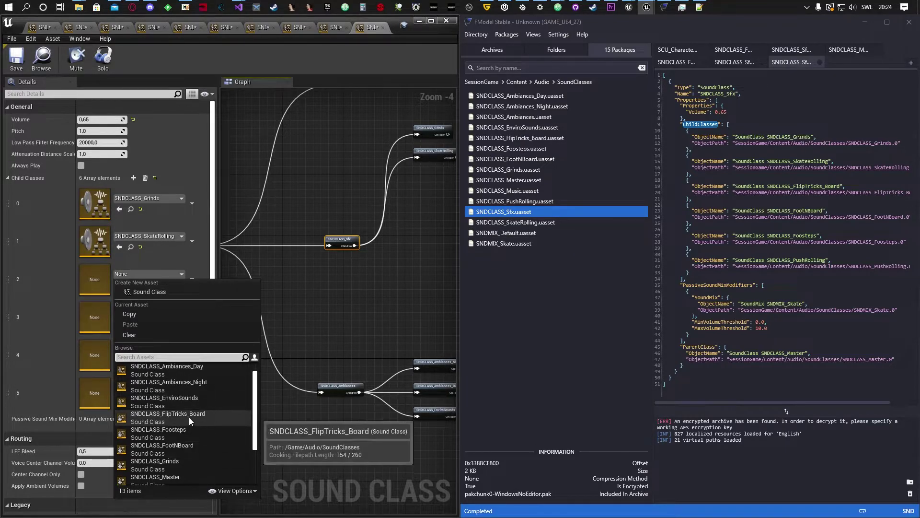
click(182, 401)
right_drag(424, 281, 294, 308)
drag(317, 269, 310, 204)
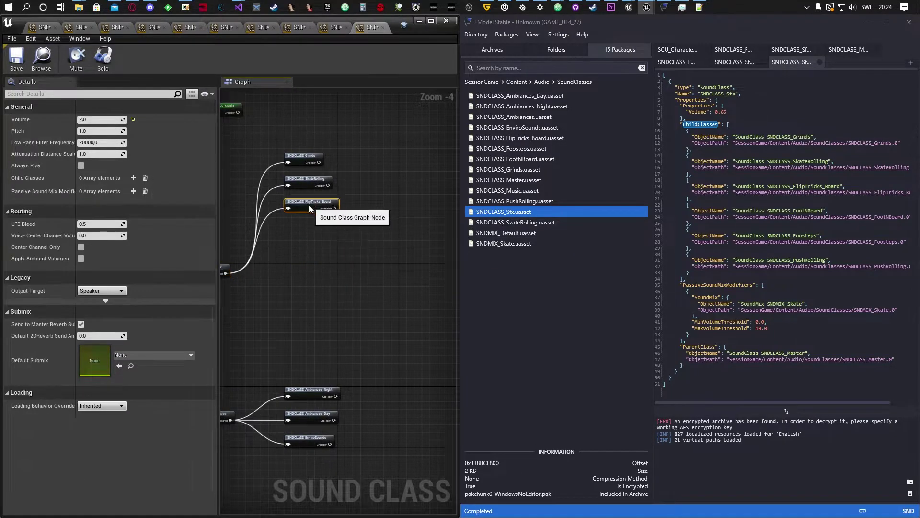
right_drag(288, 251, 396, 242)
click(322, 259)
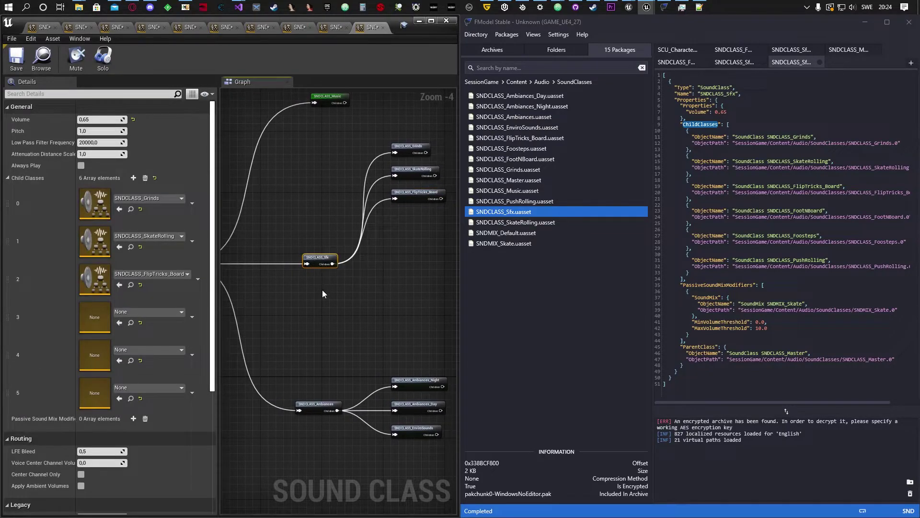
- Assign SNDCLASS_FootNBoard as SNDCLASS_Sfx's fourth child class, place its node below SNDCLASS_FlipTricks_Board and reselect the SNDCLASS_Sfx node
click(137, 312)
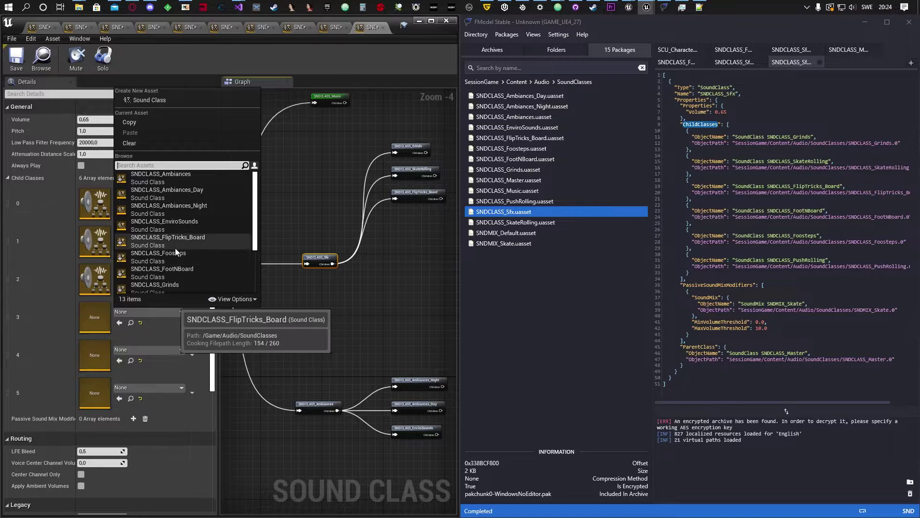
click(172, 269)
click(418, 237)
drag(419, 236, 415, 219)
click(322, 257)
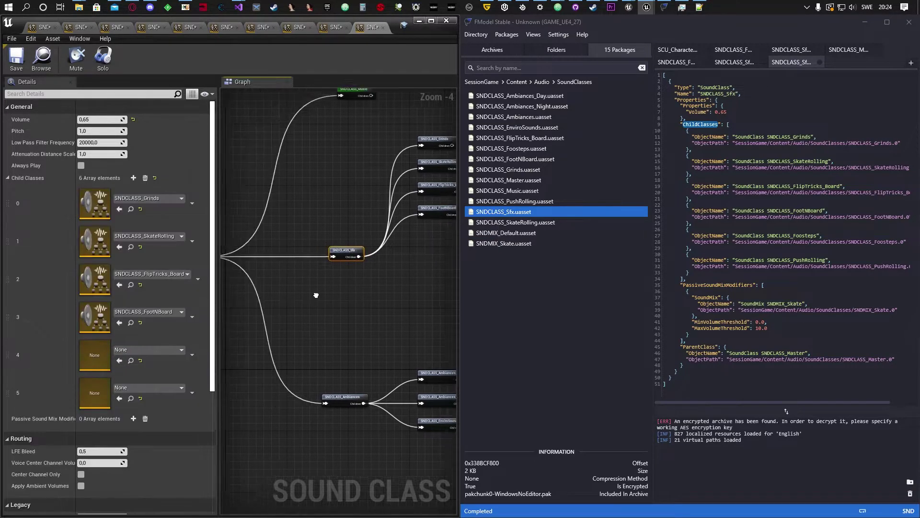
- Assign SNDCLASS_Foosteps as SNDCLASS_Sfx's fifth child class, place its node below SNDCLASS_FootNBoard and reselect the SNDCLASS_Sfx node
click(126, 351)
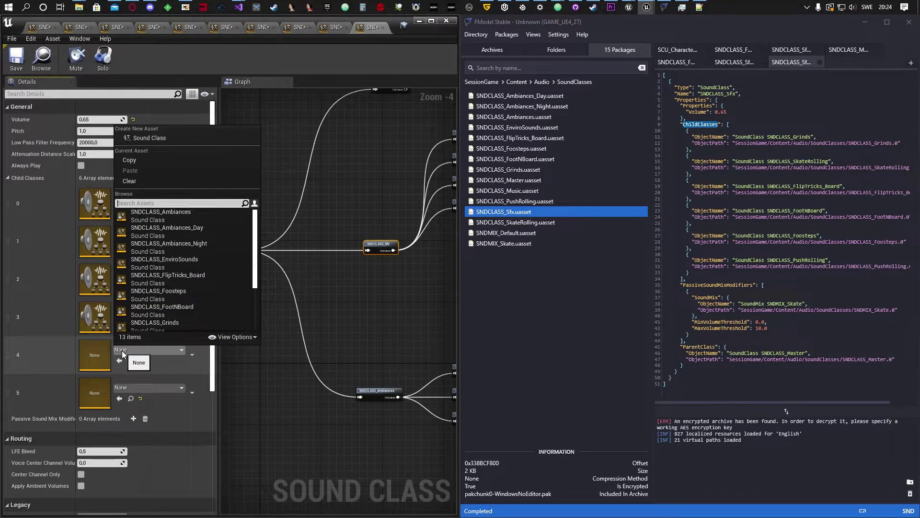
click(159, 293)
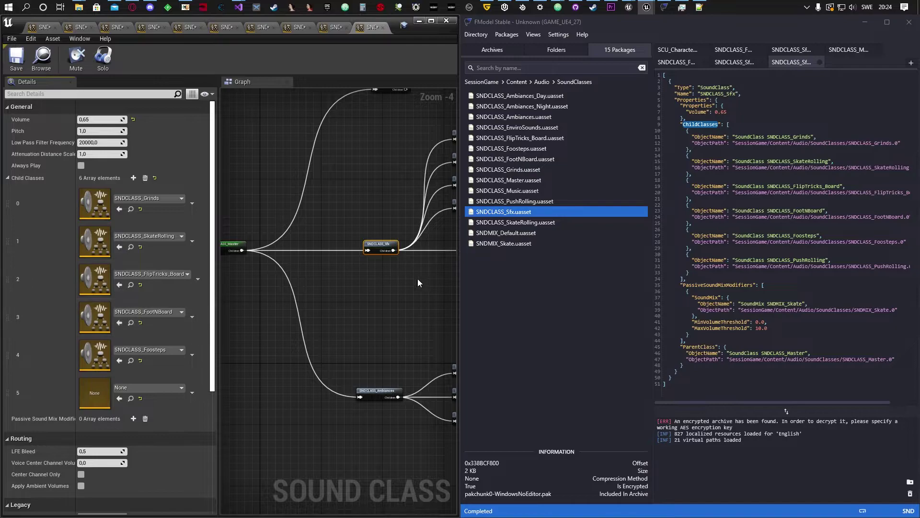
right_drag(418, 283, 291, 300)
click(349, 250)
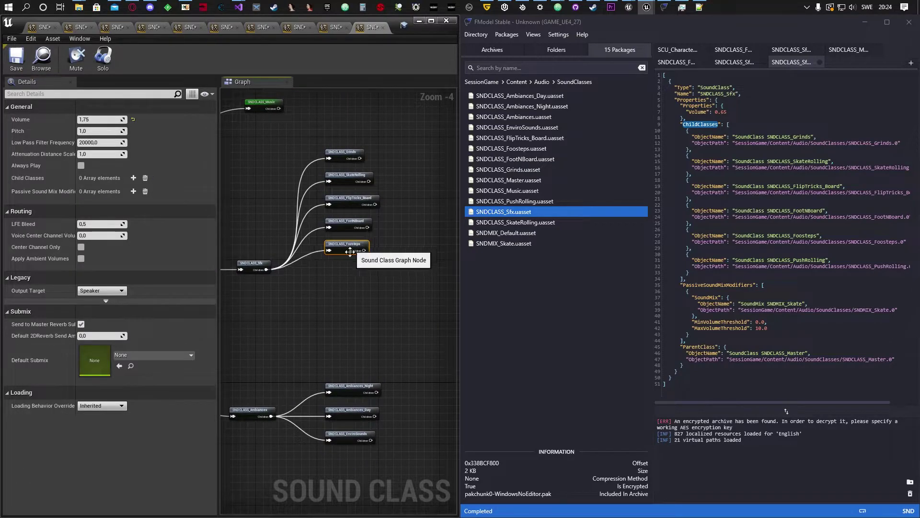
click(254, 266)
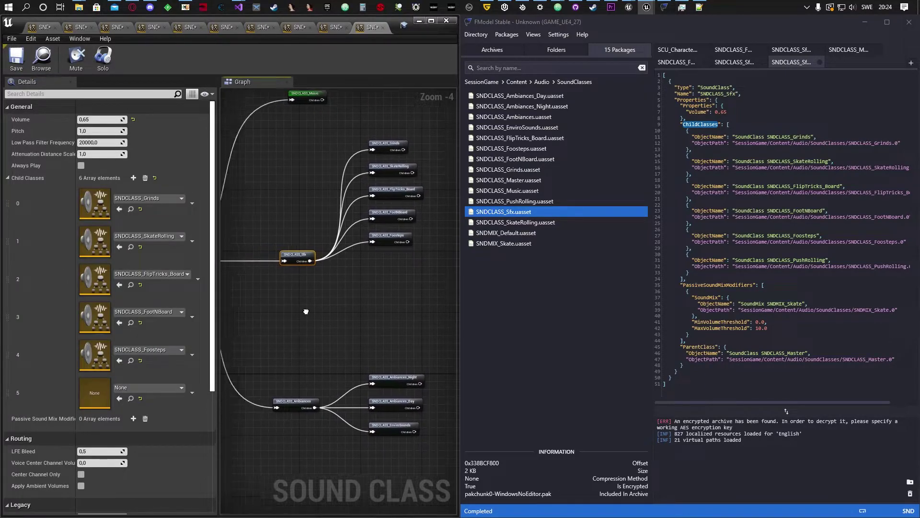
- Assign SNDCLASS_PushRolling as SNDCLASS_Sfx's sixth child class and place its node directly below SNDCLASS_Foosteps
click(145, 386)
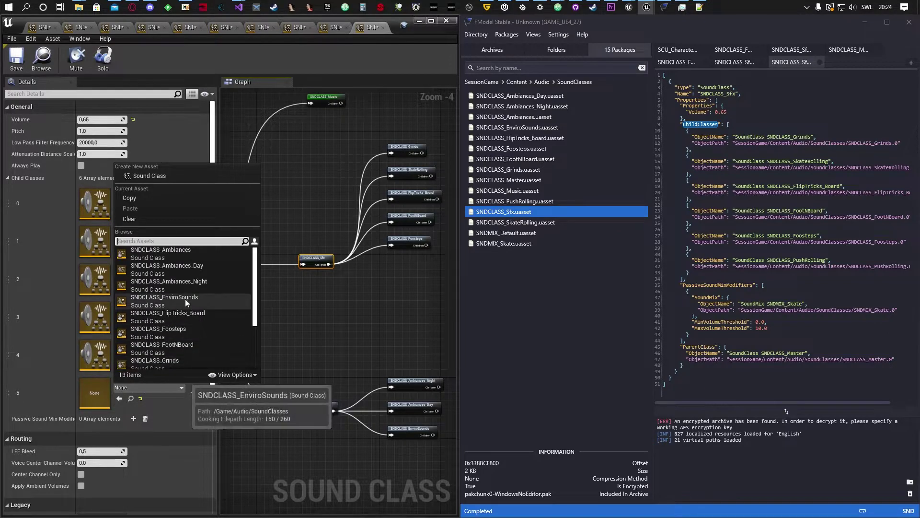
scroll(174, 283, down, 3)
click(178, 329)
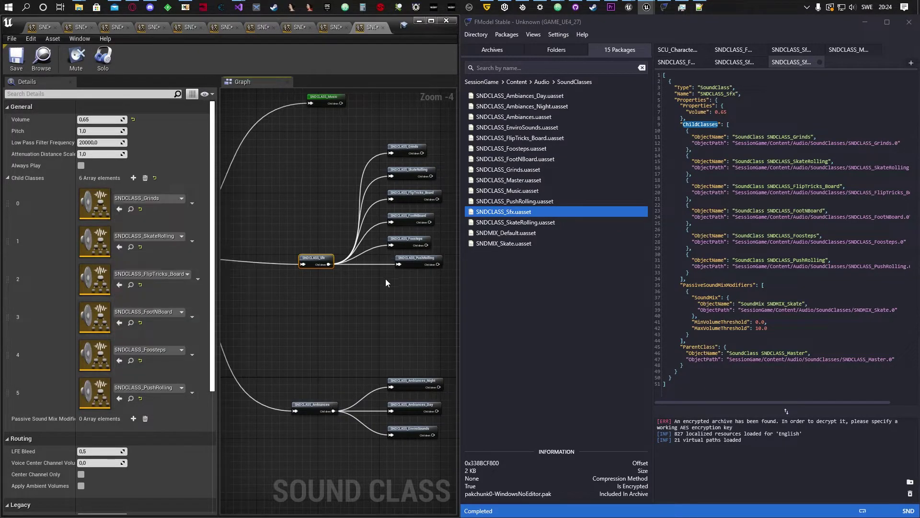
click(365, 283)
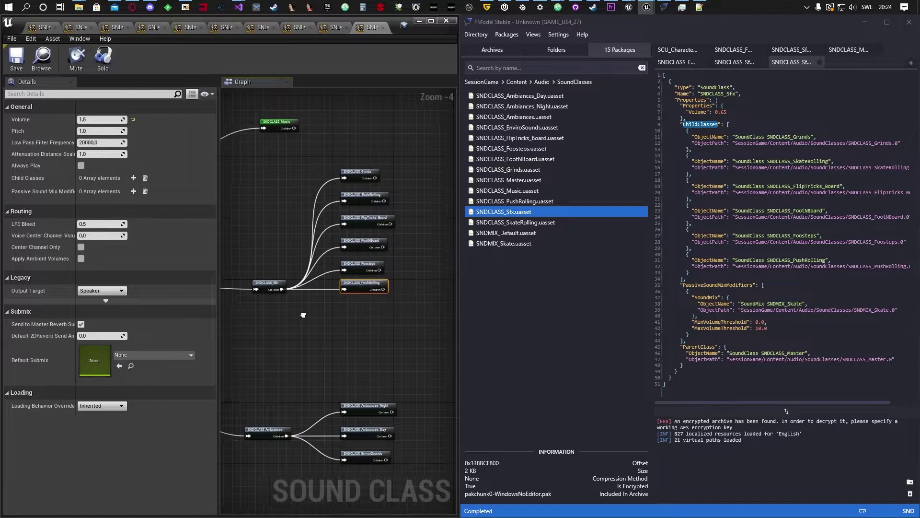
right_drag(412, 308, 339, 330)
- Move the six child nodes of SNDCLASS_Sfx down together so they are centred beside their parent, and select the SNDCLASS_Master node
drag(420, 165, 398, 350)
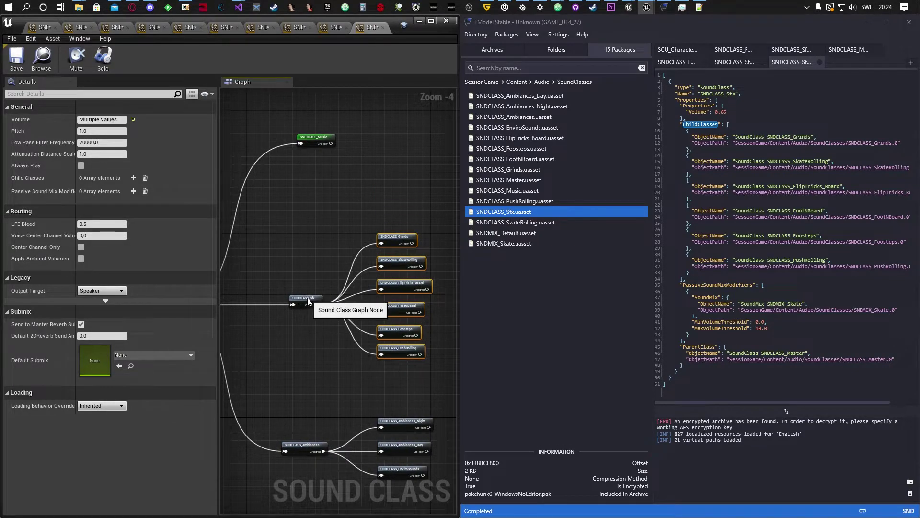
click(303, 305)
right_drag(303, 305, 405, 279)
click(256, 282)
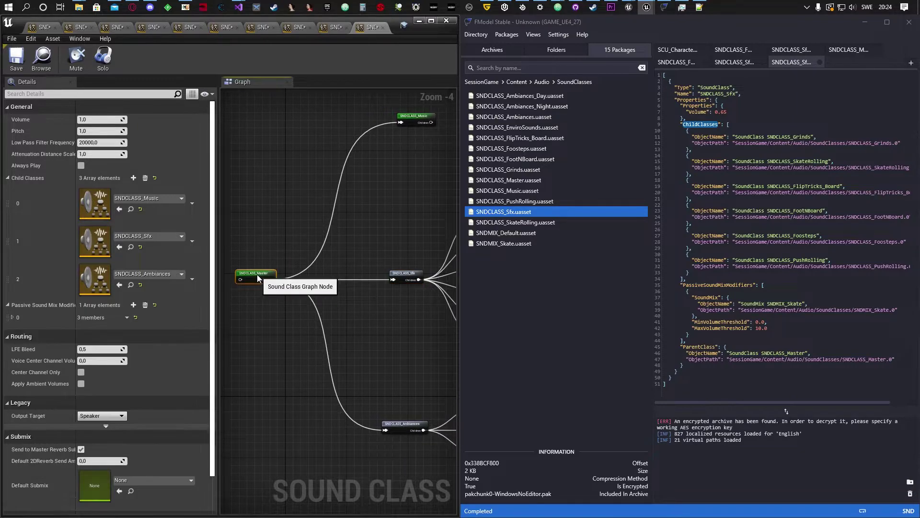
scroll(270, 325, down, 1)
right_drag(270, 324, 354, 349)
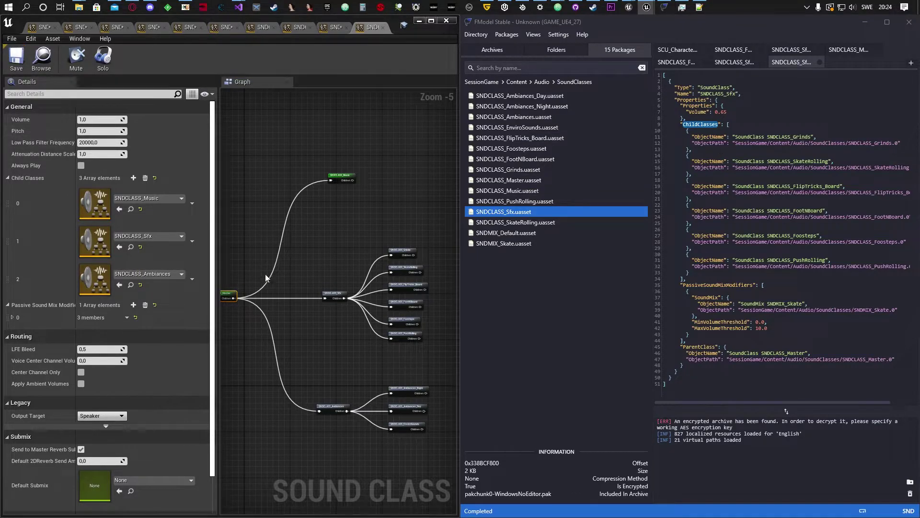
- Add one passive sound mix modifier to SNDCLASS_Sfx and set its sound mix to SNDMIX_Skate
click(333, 294)
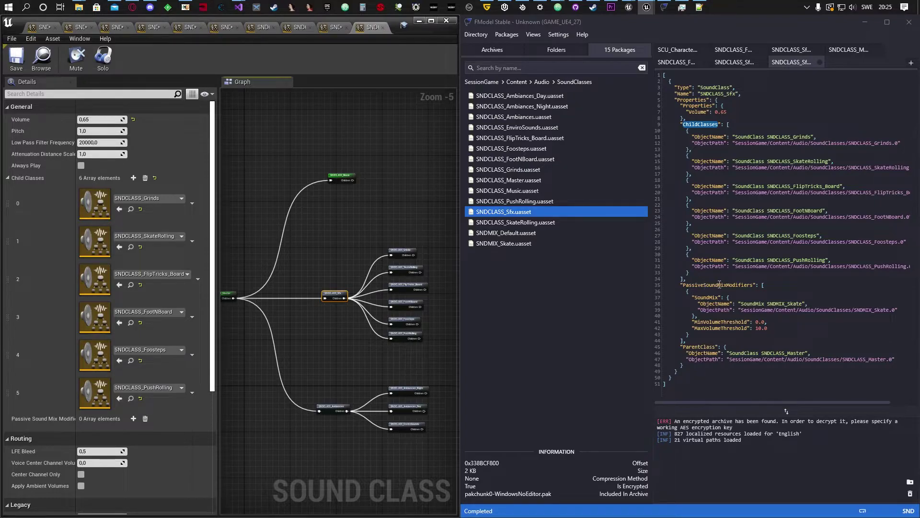
click(133, 418)
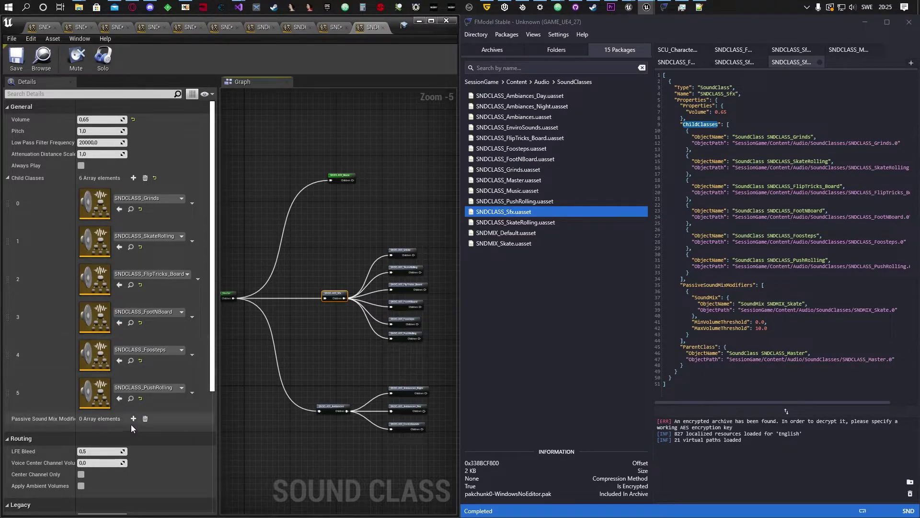
click(12, 430)
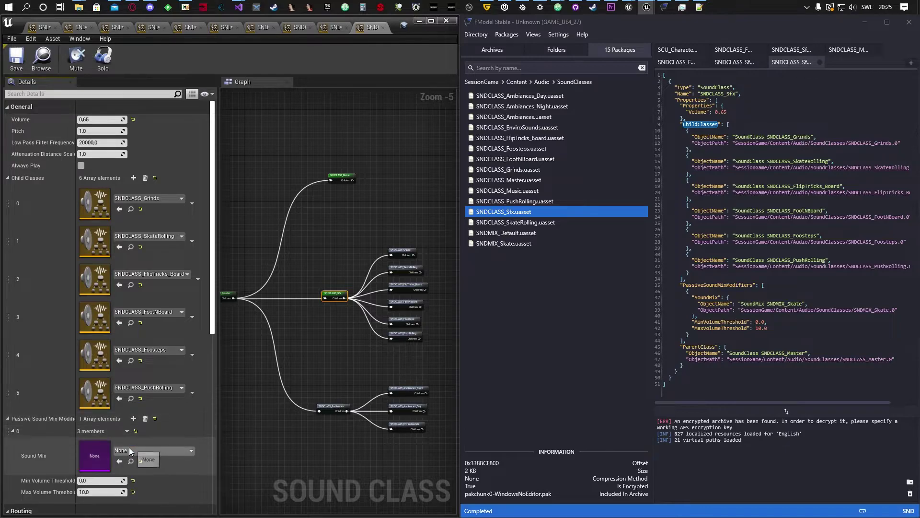
click(129, 450)
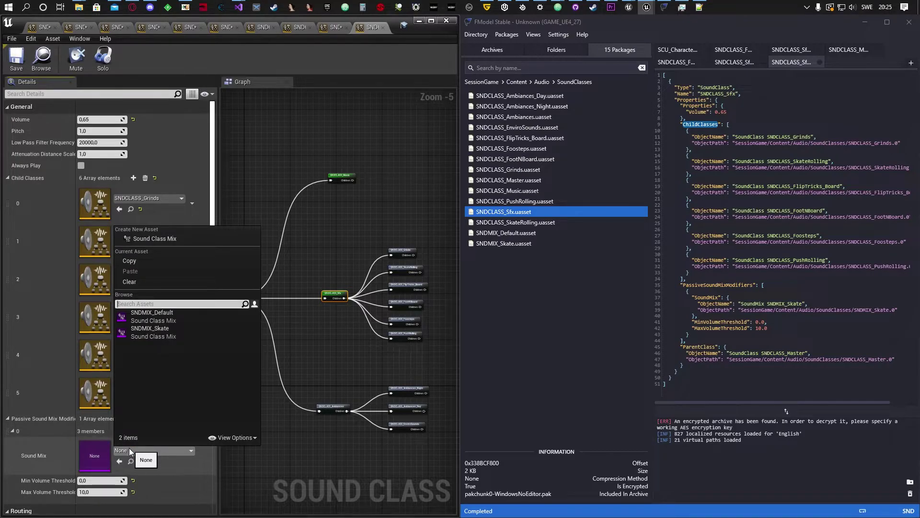
click(150, 331)
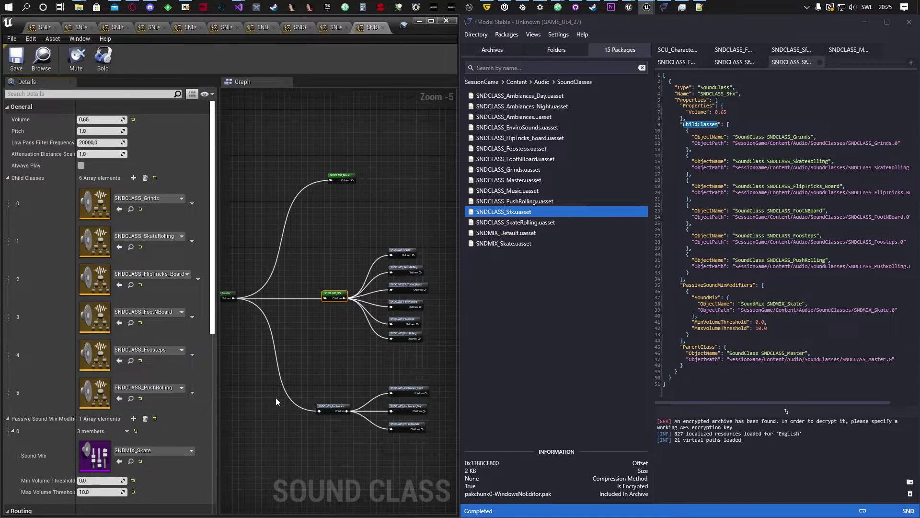
scroll(192, 418, down, 2)
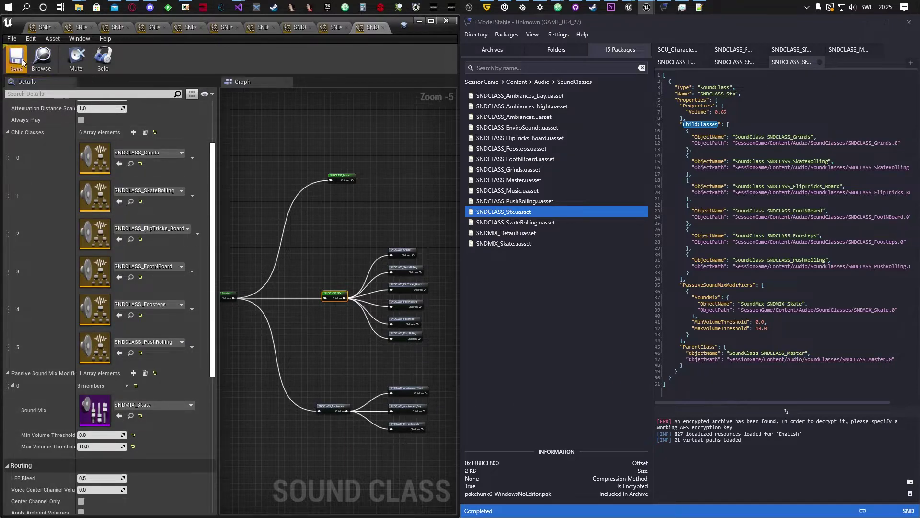
- Minimize the sound class editor and save all modified sound class assets from the main editor
right_drag(367, 253, 300, 206)
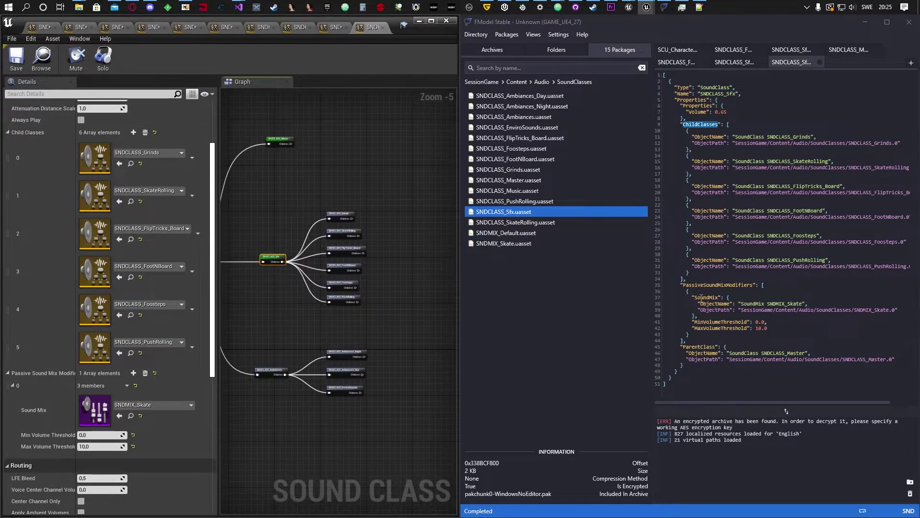
right_drag(363, 209, 401, 185)
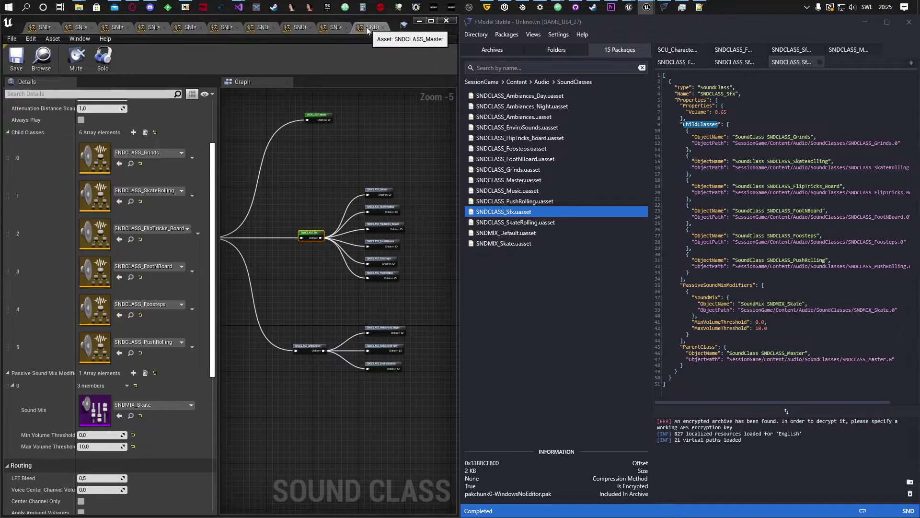
scroll(310, 226, up, 3)
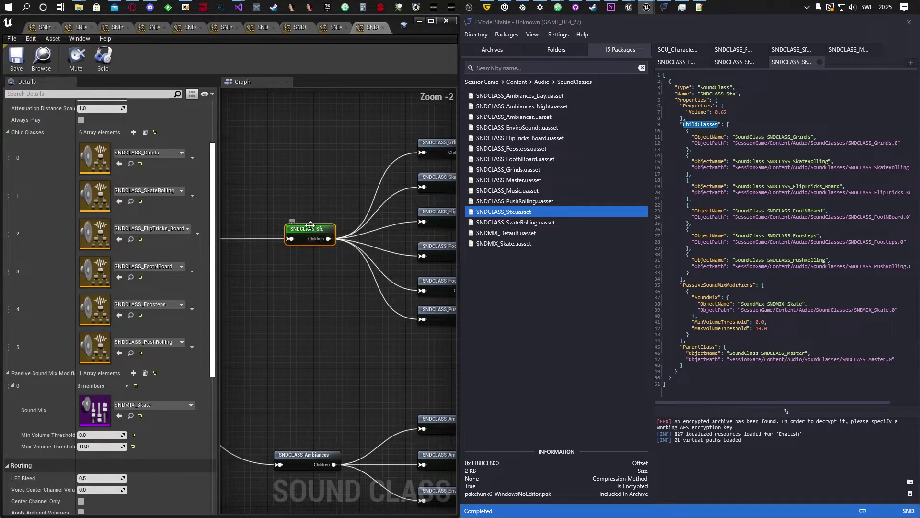
scroll(311, 226, down, 3)
click(418, 21)
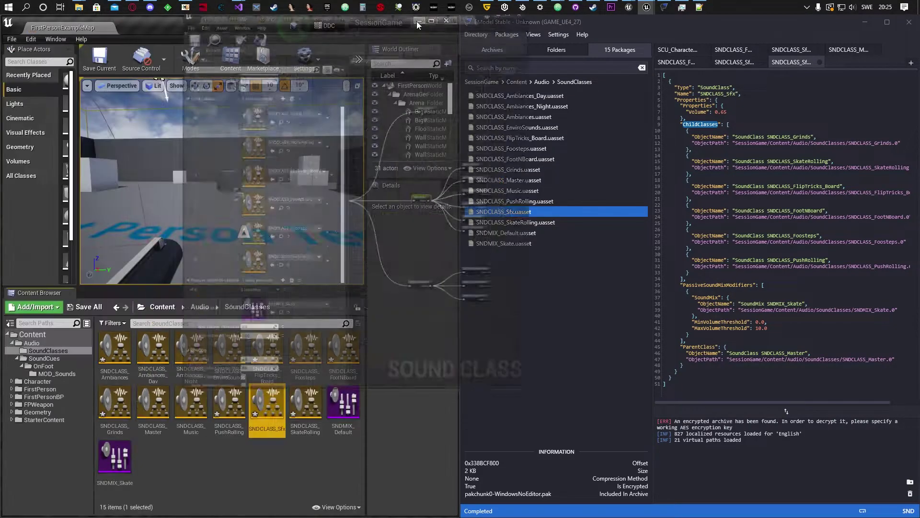
click(85, 307)
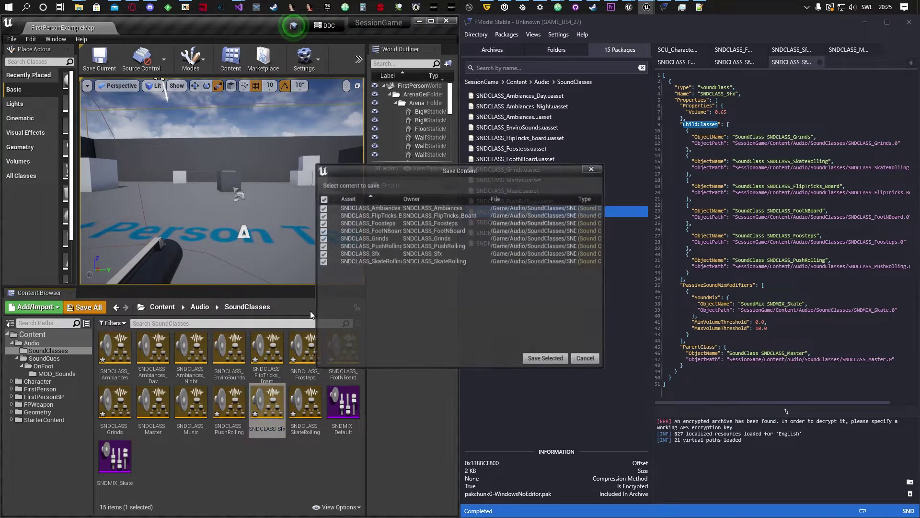
click(546, 358)
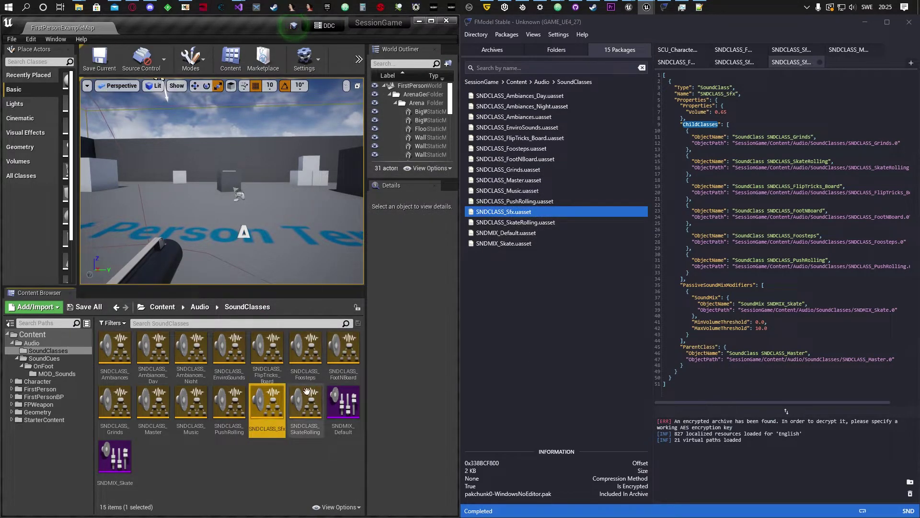
- Open SNDCLASS_SkateRolling in Unreal, display its exported data in FModel, and set its volume to 1.15
double_click(304, 426)
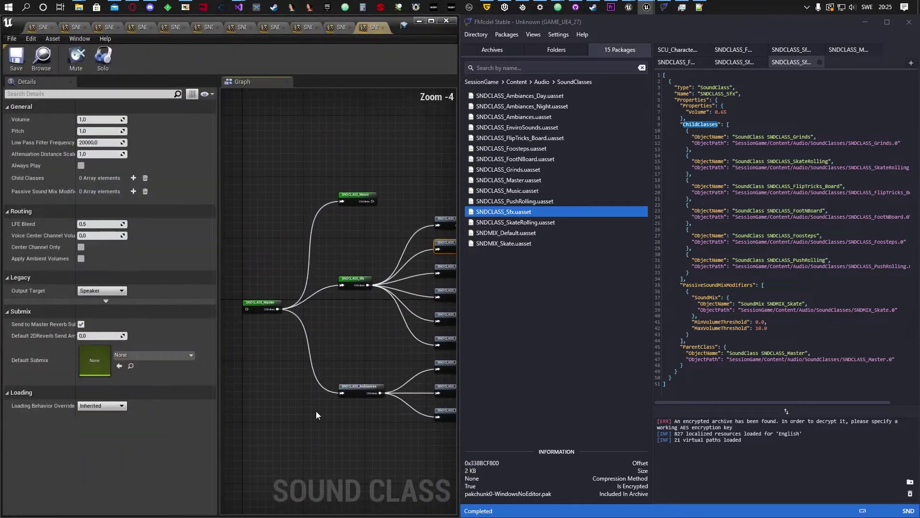
right_drag(366, 238, 288, 231)
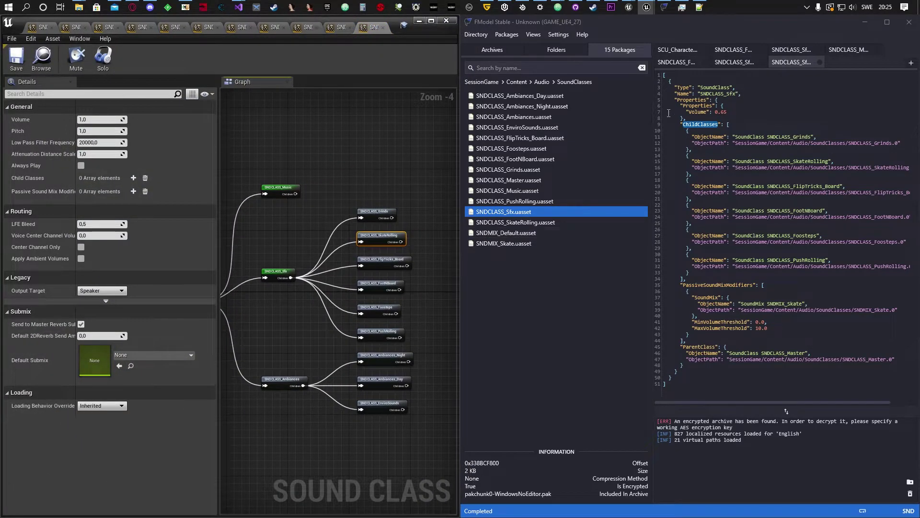
double_click(530, 221)
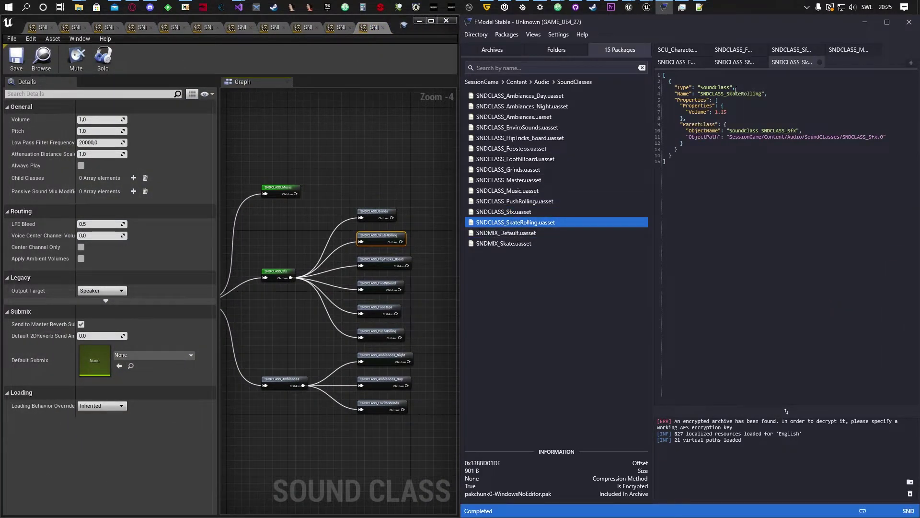
click(105, 119)
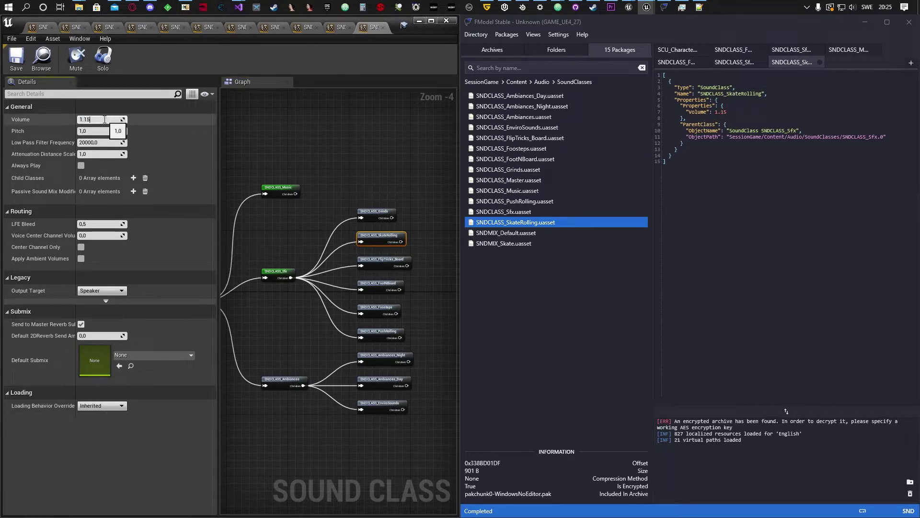
key(Return)
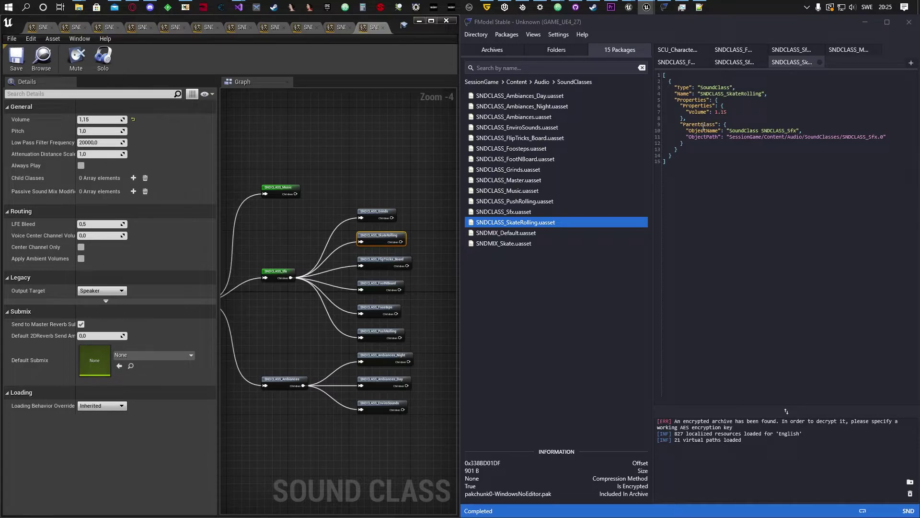
- Examine the sound class hierarchy in the graph, from SNDCLASS_Master through SNDCLASS_Sfx and SNDCLASS_Ambiances to their child nodes
click(377, 237)
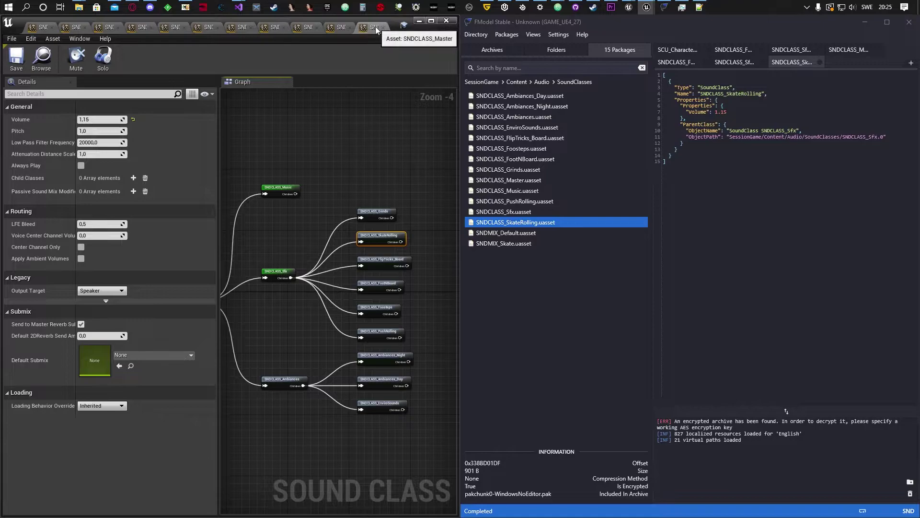
scroll(359, 214, up, 2)
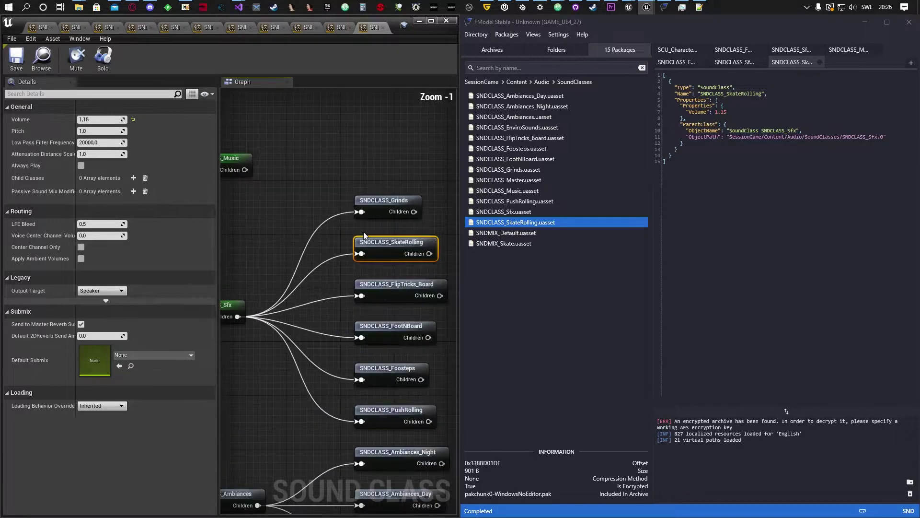
scroll(365, 199, up, 1)
scroll(365, 199, down, 3)
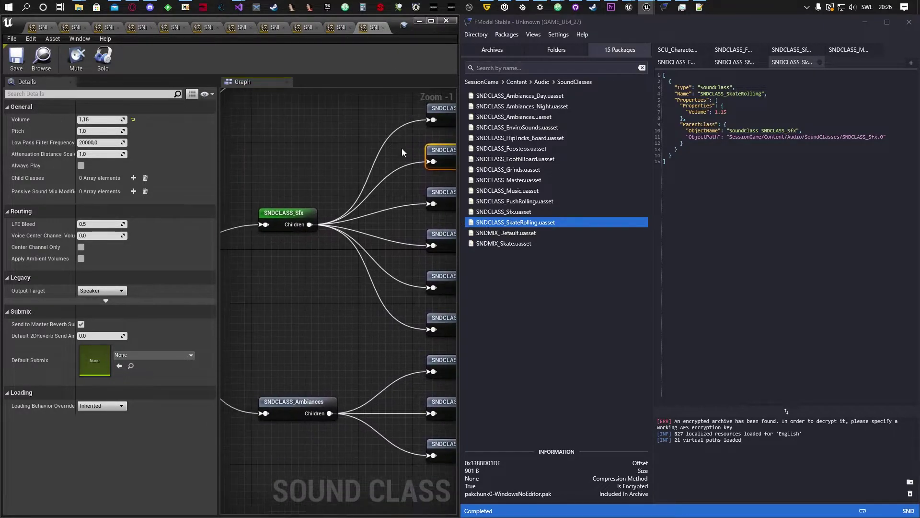
scroll(277, 242, up, 3)
scroll(277, 242, down, 3)
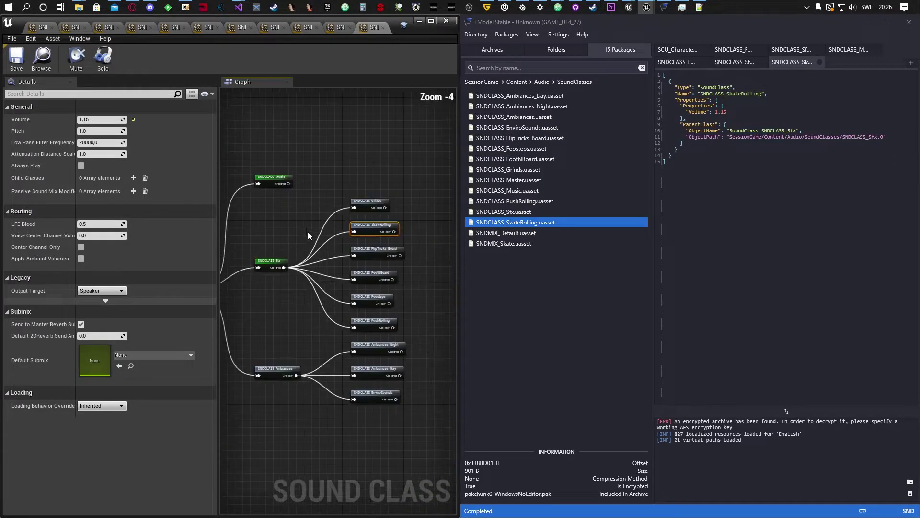
right_drag(322, 186, 317, 244)
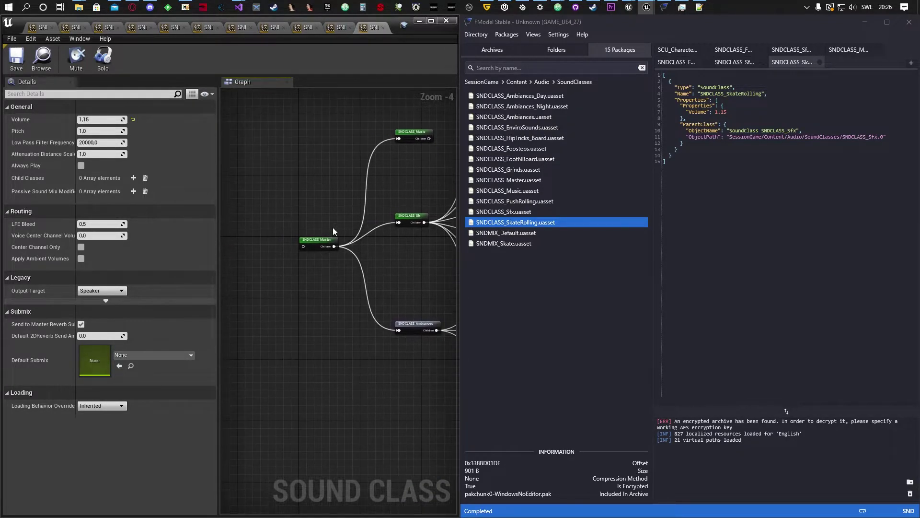
right_drag(373, 185, 235, 219)
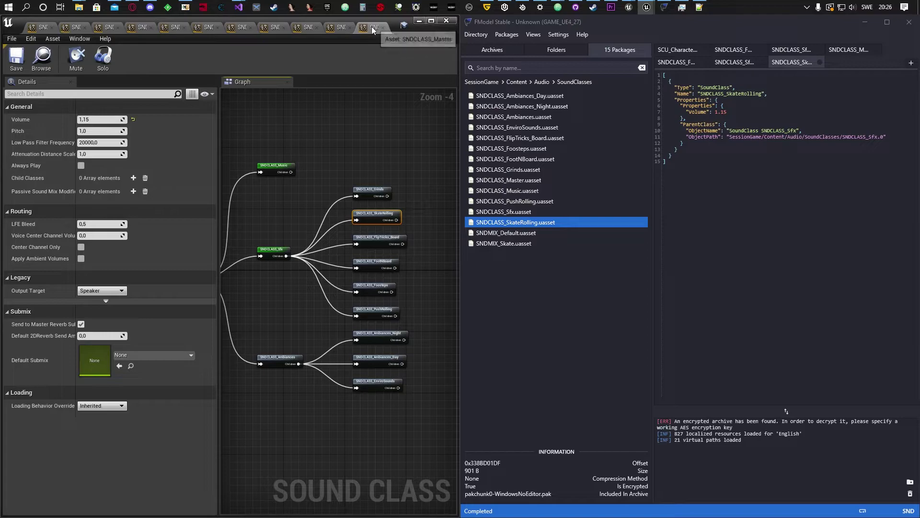
- Review the properties of the child sound class nodes under SNDCLASS_Sfx and SNDCLASS_Ambiances in the graph
right_drag(363, 159, 388, 125)
right_drag(422, 164, 398, 197)
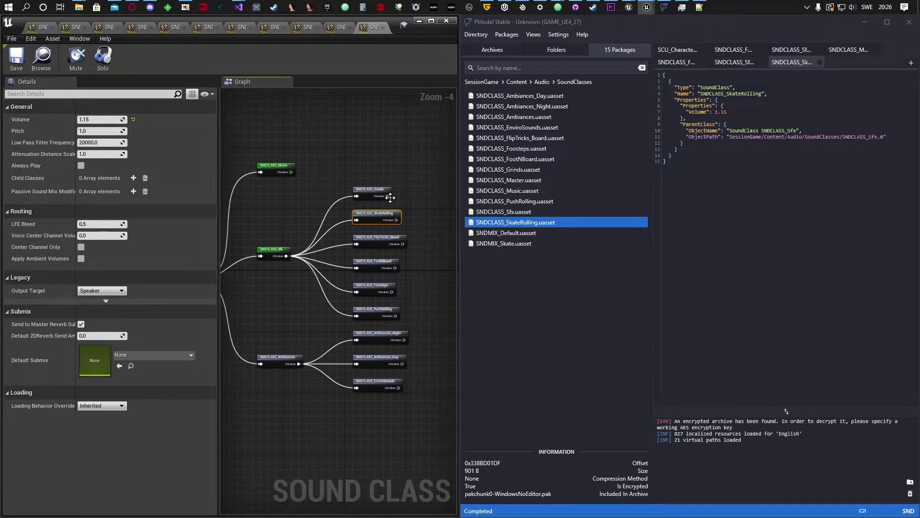
scroll(378, 234, up, 3)
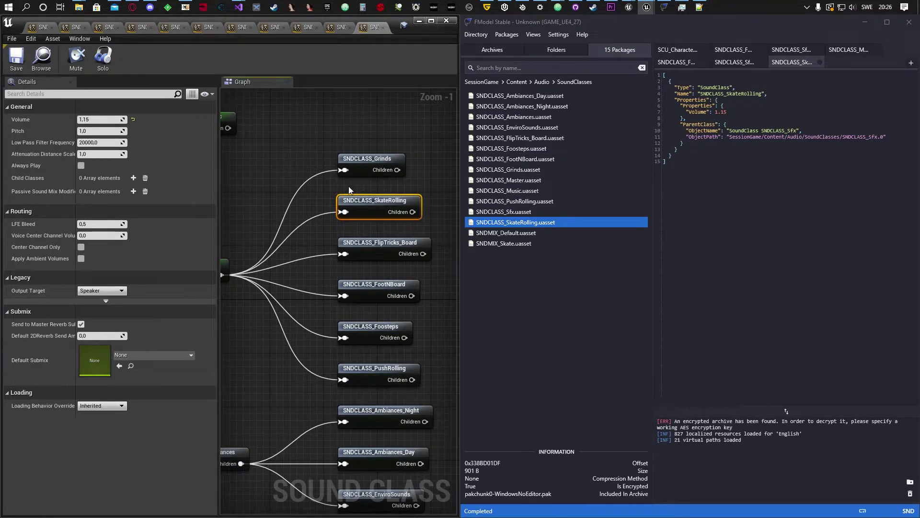
scroll(372, 218, down, 4)
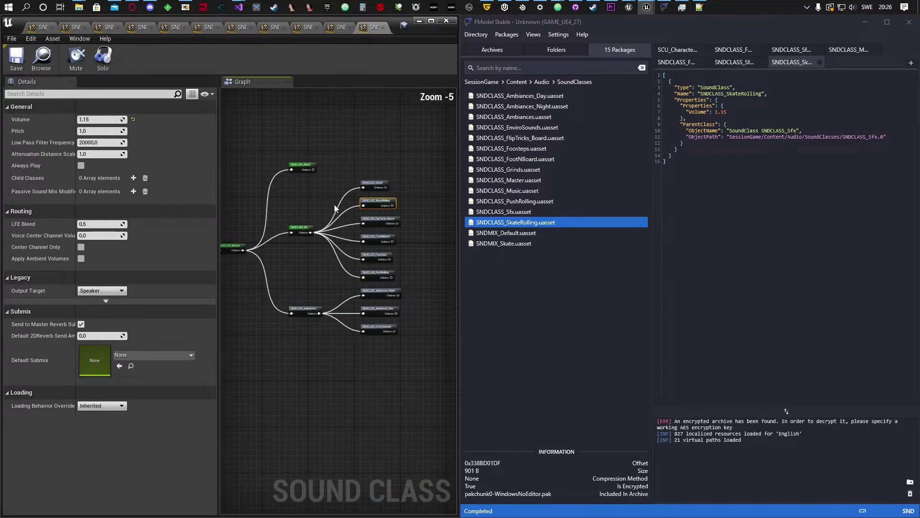
click(379, 185)
click(379, 206)
click(378, 223)
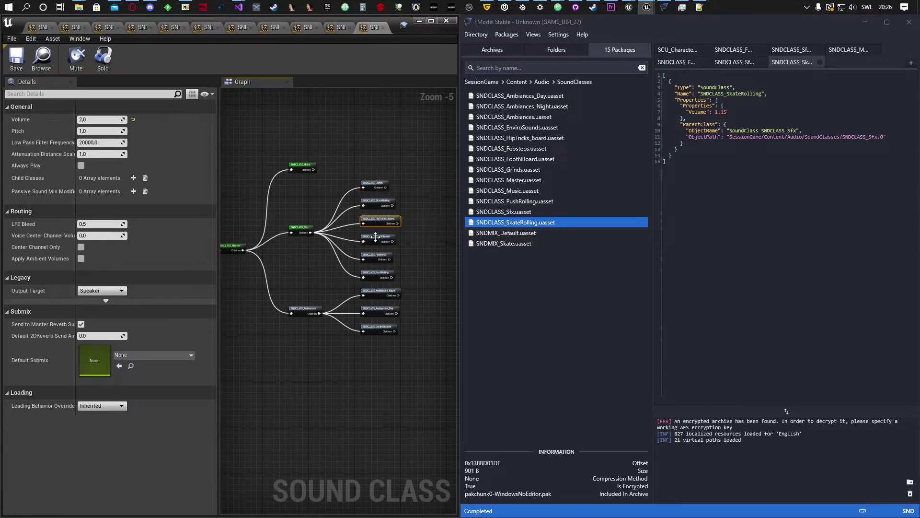
click(377, 240)
click(374, 256)
click(377, 274)
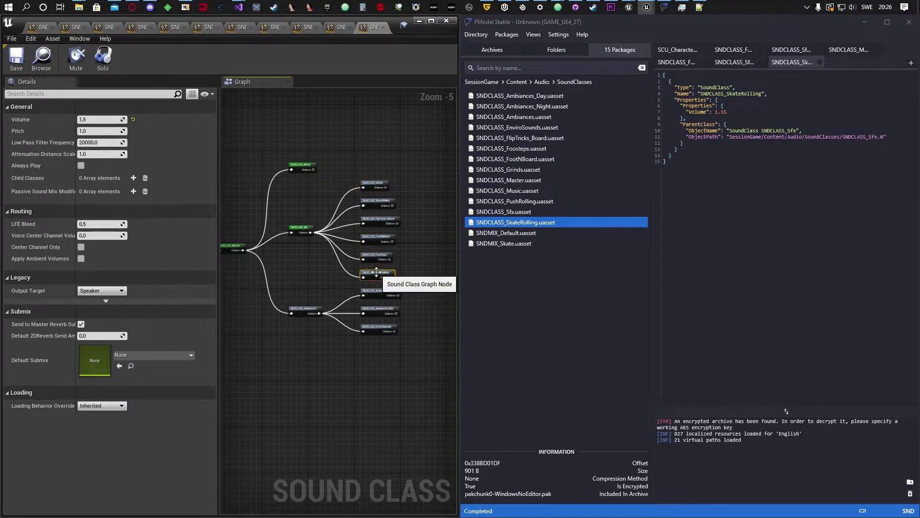
click(378, 292)
click(379, 313)
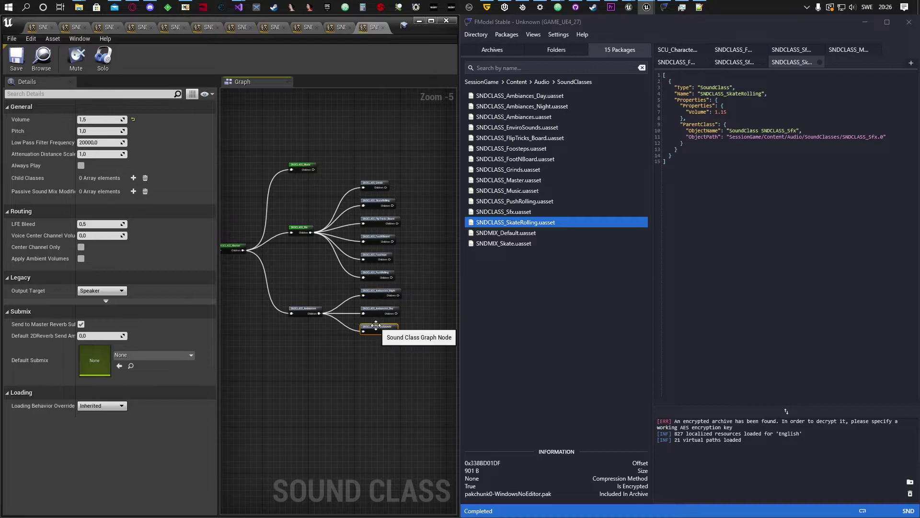
scroll(381, 312, up, 3)
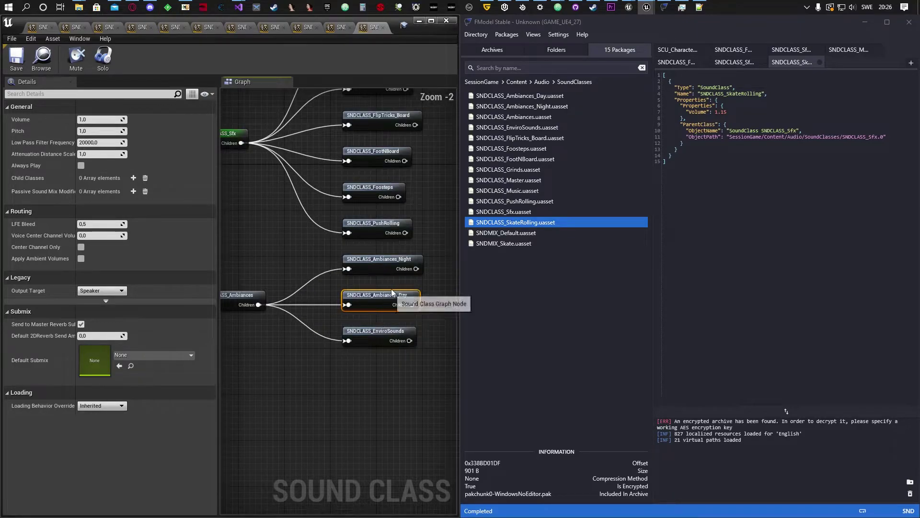
click(378, 263)
scroll(434, 269, down, 3)
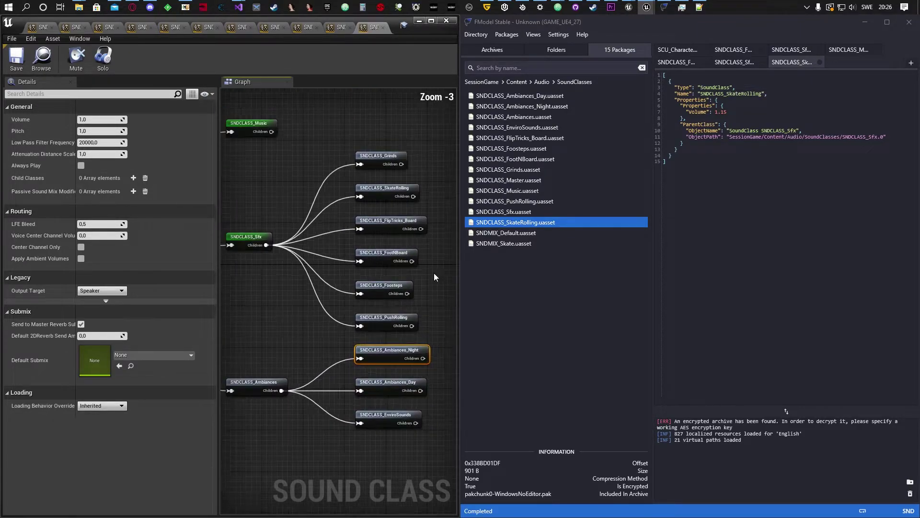
right_drag(421, 182, 401, 207)
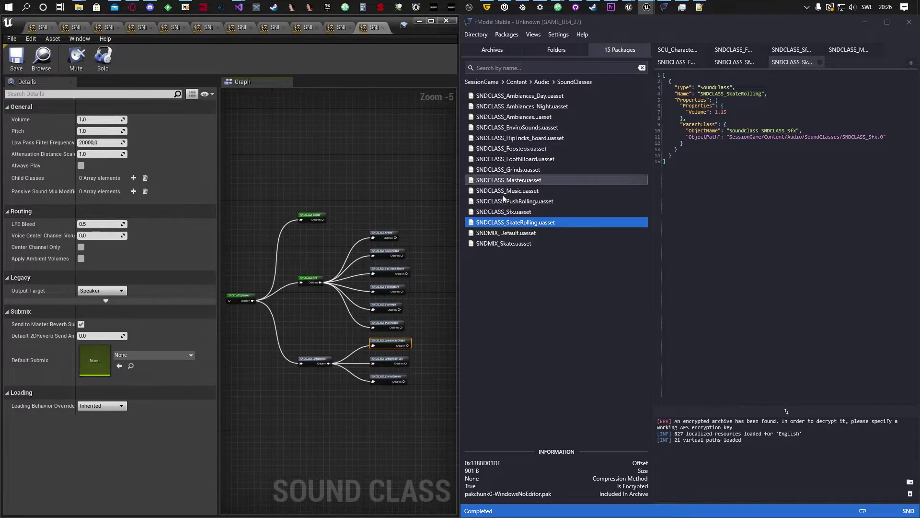
- Display the exported data of SNDMIX_Default in FModel and open the SNDMIX_Default sound mix in Unreal
double_click(513, 234)
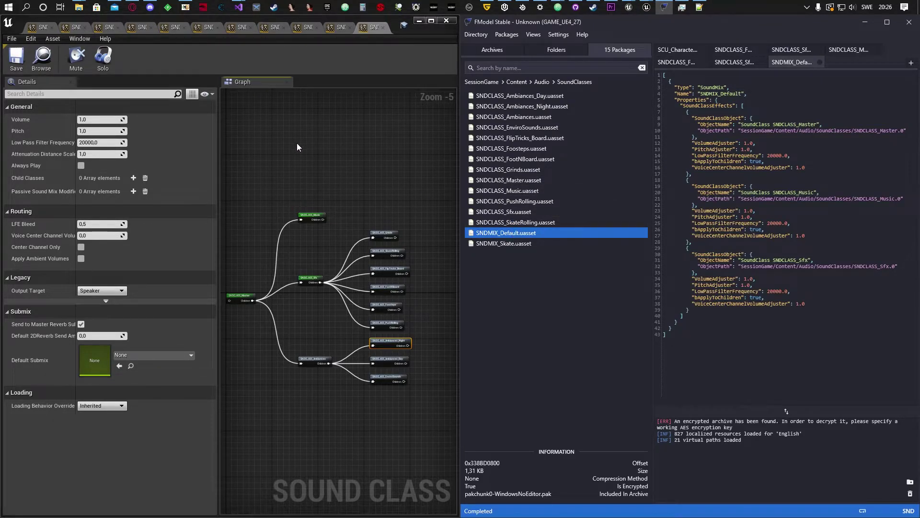
click(419, 21)
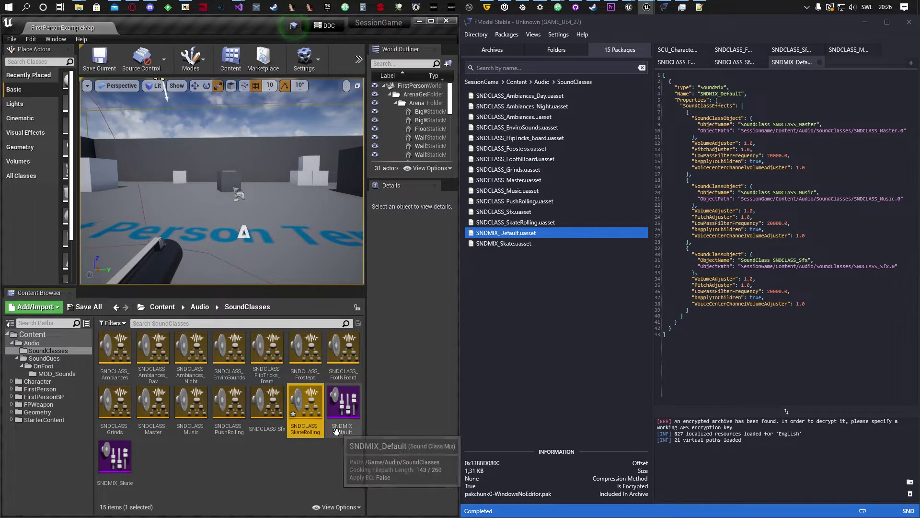
double_click(338, 422)
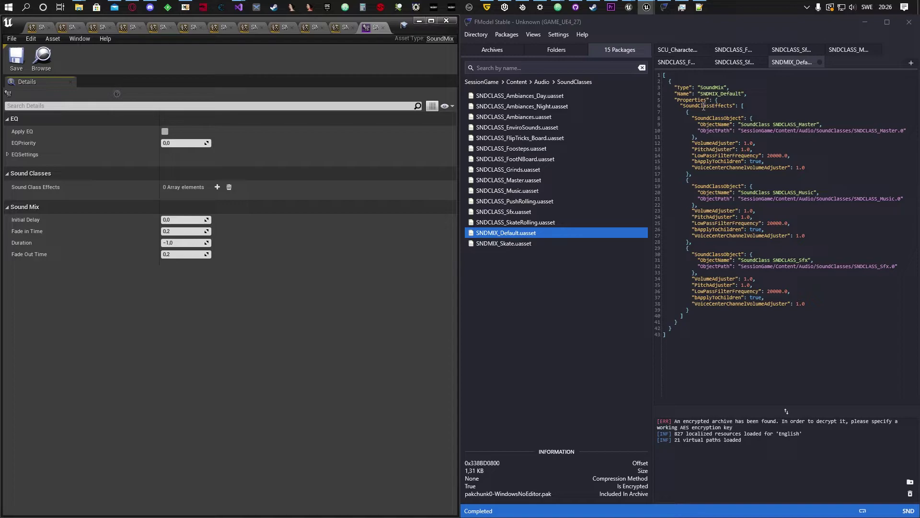
- Locate SoundClassEffects in the exported data, add one Sound Class Effects element to SNDMIX_Default and expand its members
double_click(700, 107)
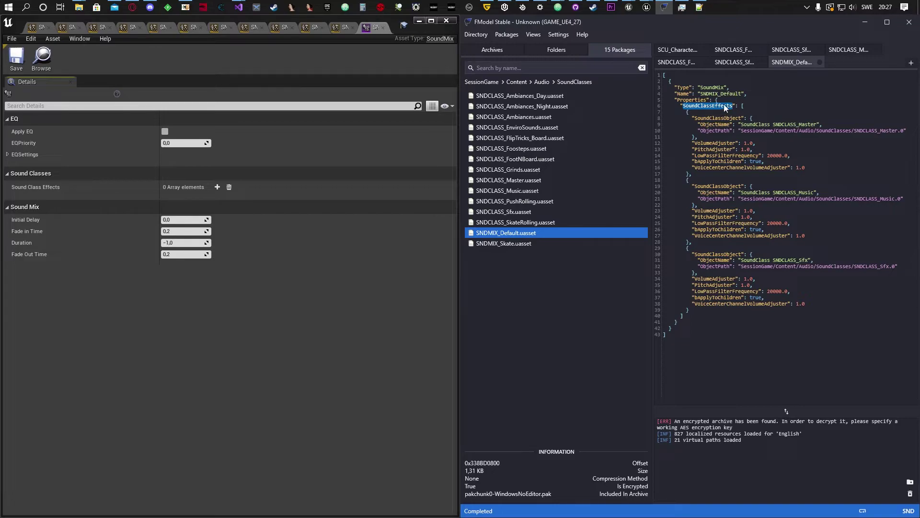
drag(742, 106, 688, 317)
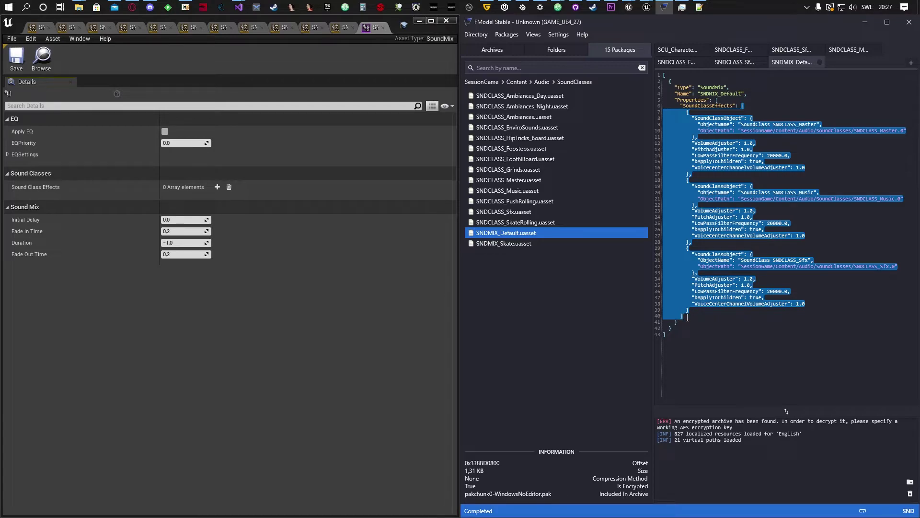
click(691, 314)
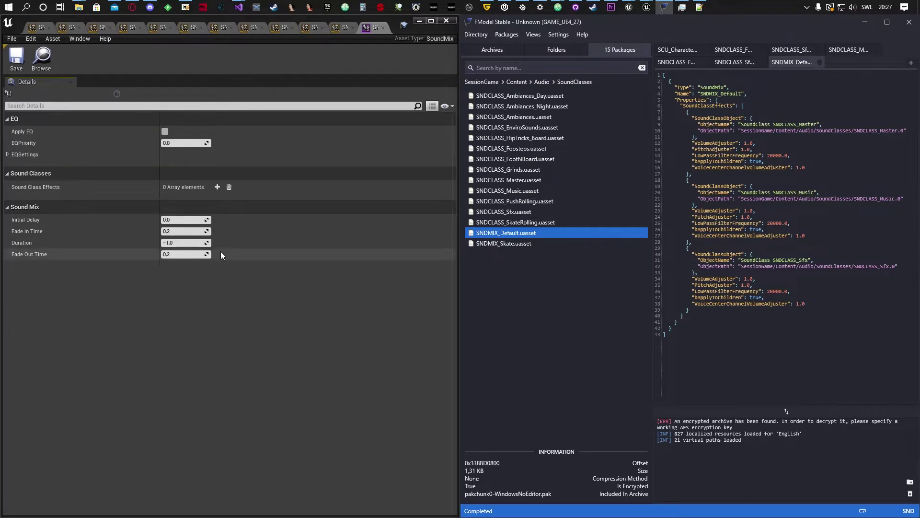
double_click(705, 106)
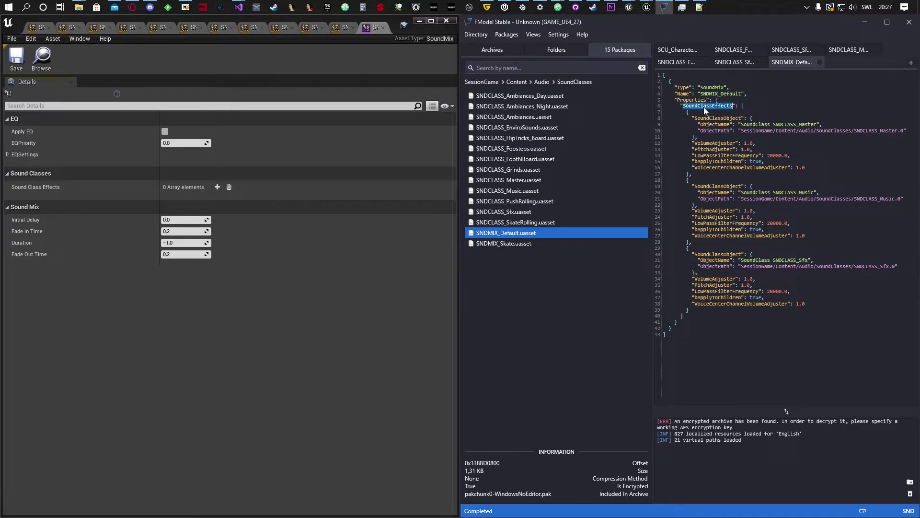
click(218, 188)
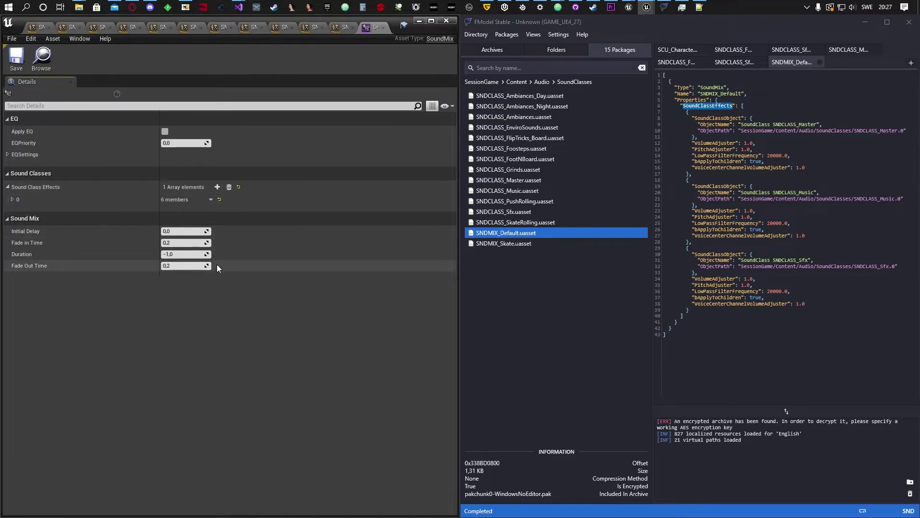
click(15, 199)
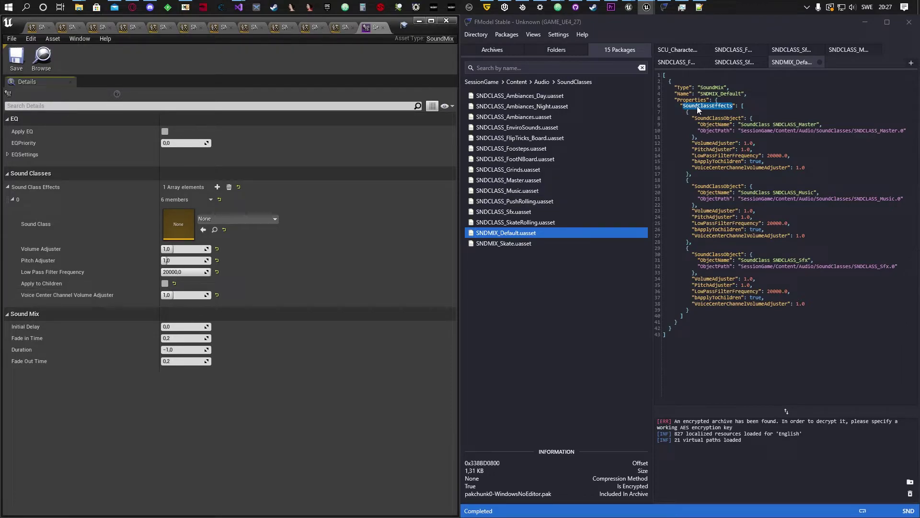
- Examine the first SoundClassEffects entry in the exported data, from its SoundClassObject through VolumeAdjuster to VoiceCenterChannelVolumeAdjuster
click(703, 110)
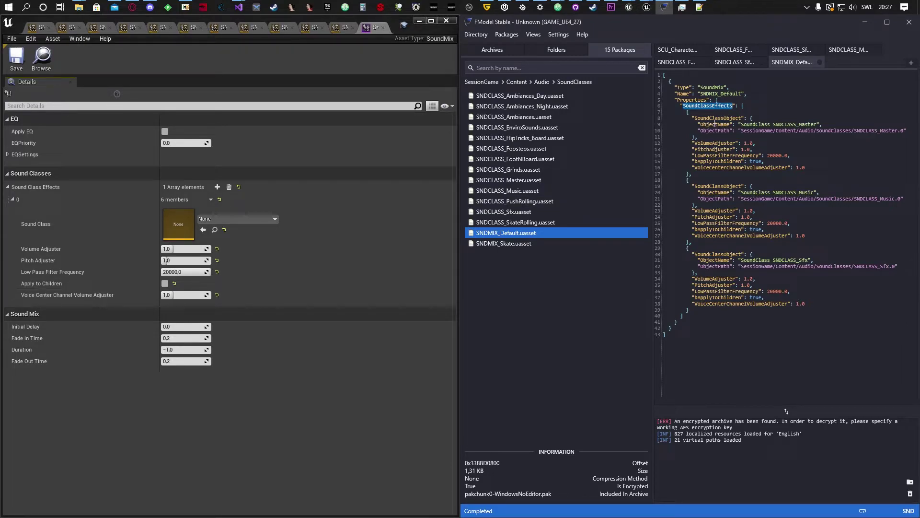
double_click(714, 119)
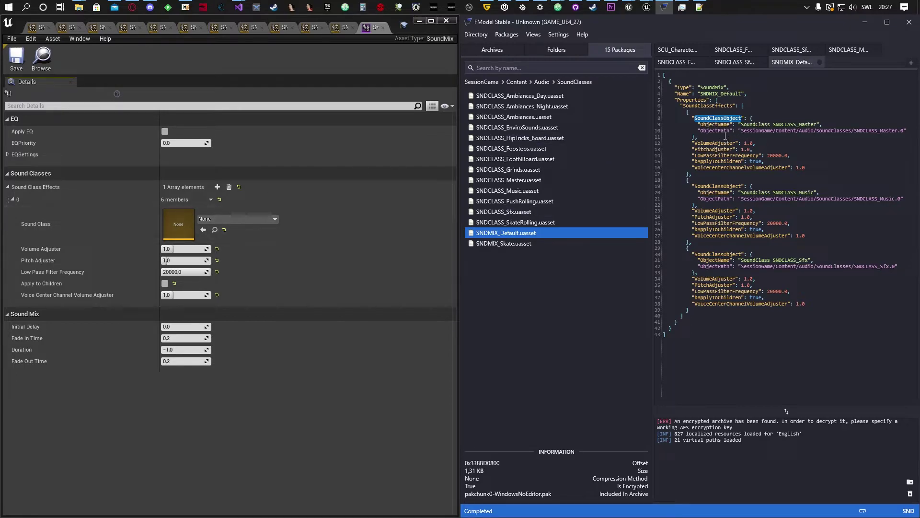
drag(750, 117, 709, 139)
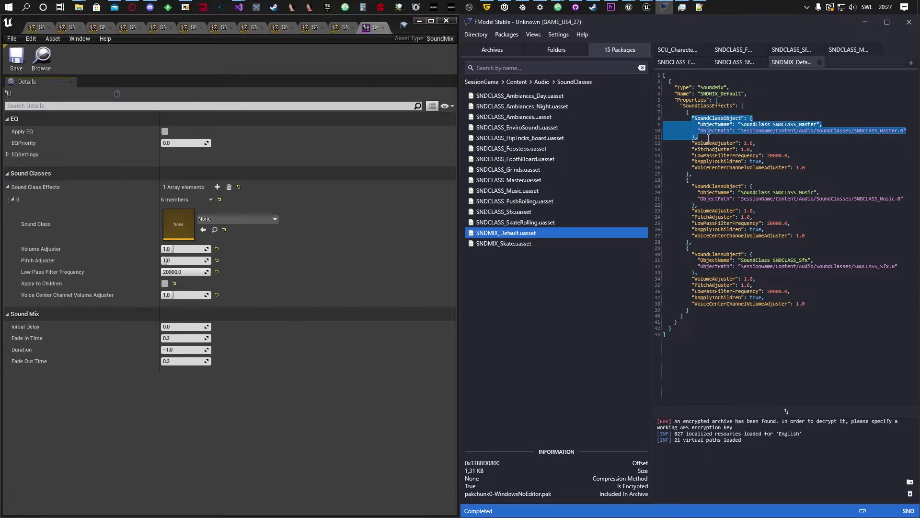
click(714, 138)
double_click(714, 143)
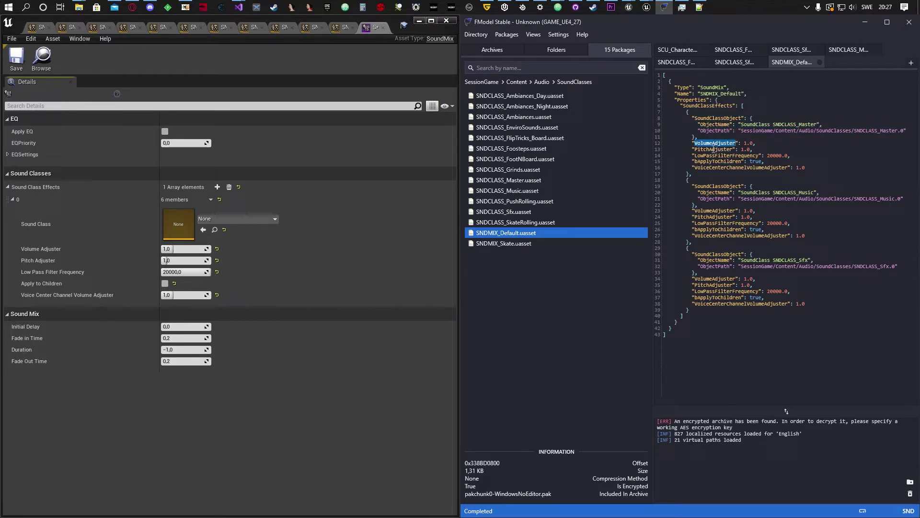
double_click(714, 150)
double_click(715, 156)
click(713, 163)
double_click(714, 162)
double_click(719, 168)
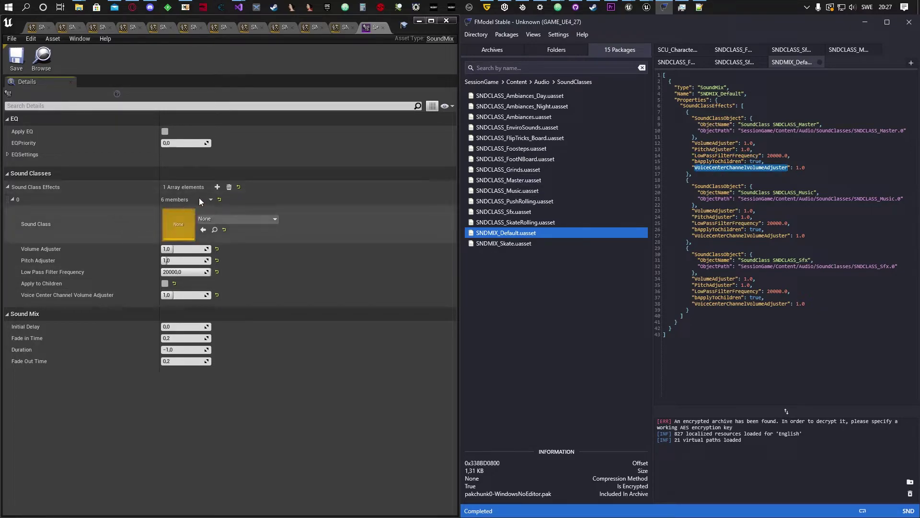
click(692, 174)
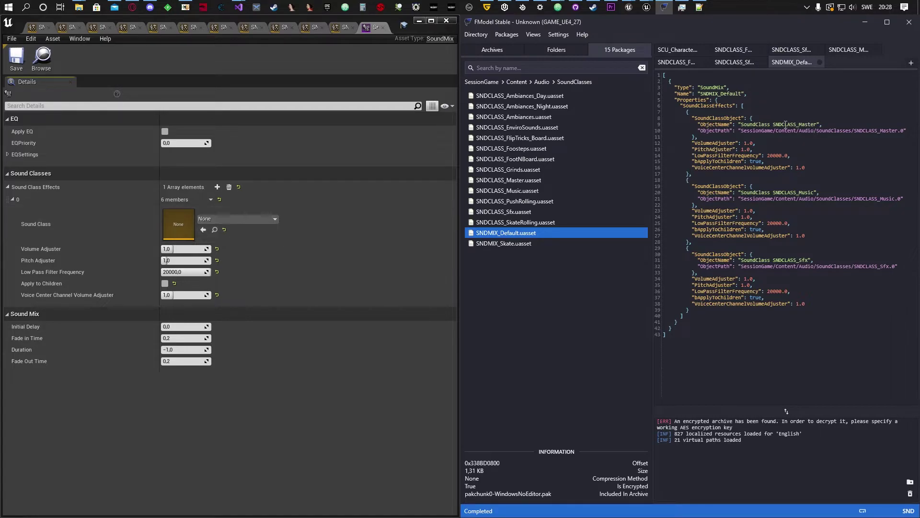
- Set the first effect's sound class to SNDCLASS_Master and enable Apply to Children, following the exported data
drag(773, 125, 809, 123)
click(231, 220)
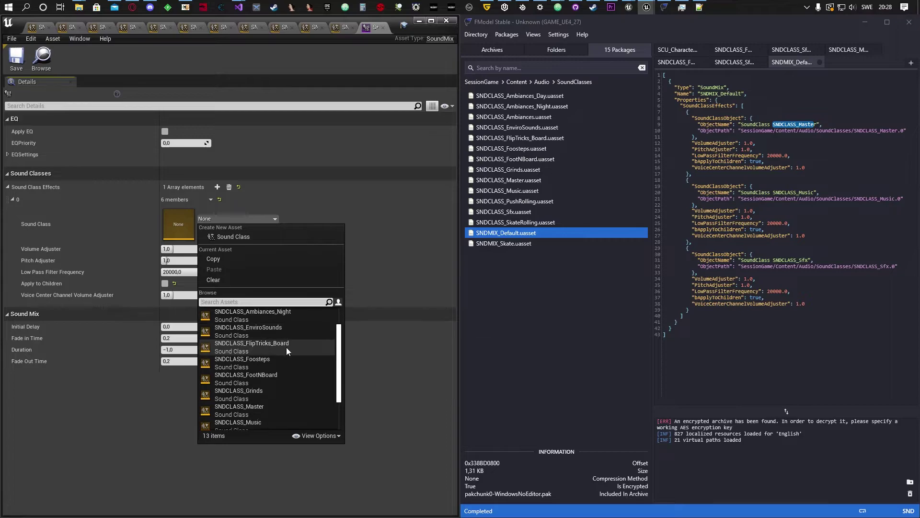
click(261, 409)
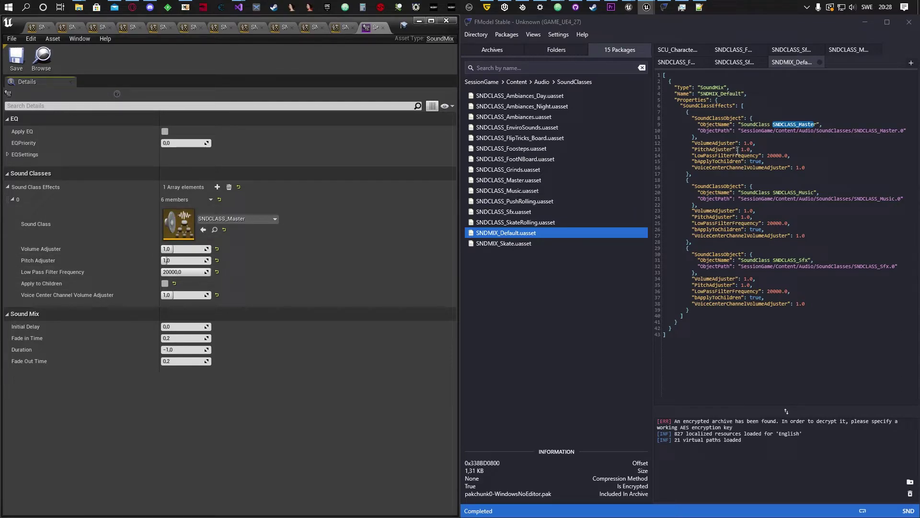
double_click(776, 156)
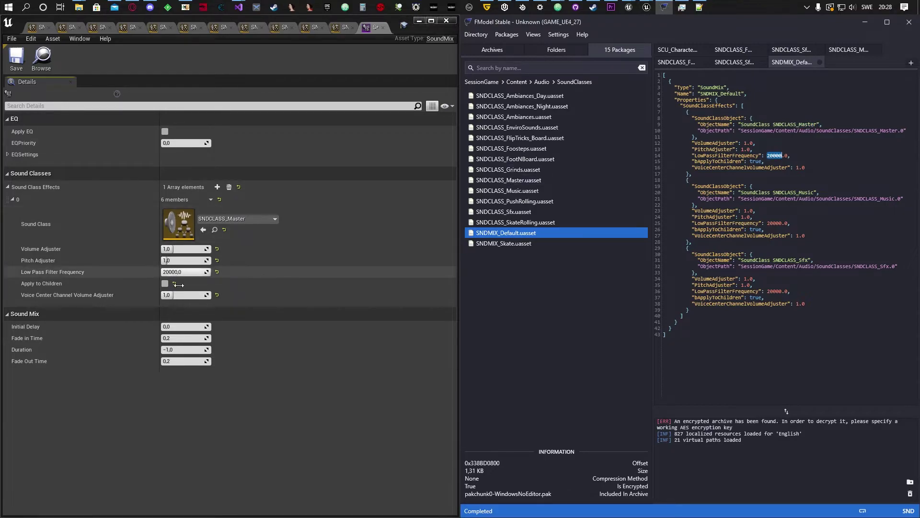
double_click(756, 162)
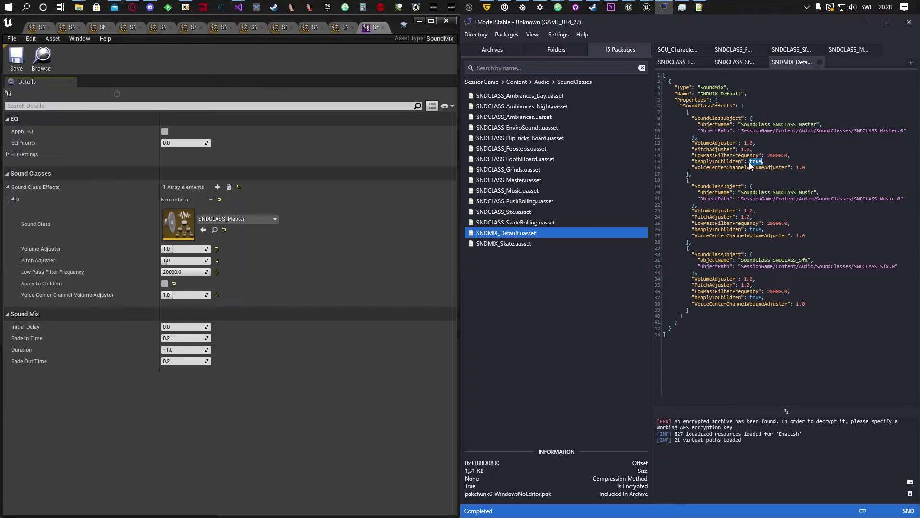
click(165, 284)
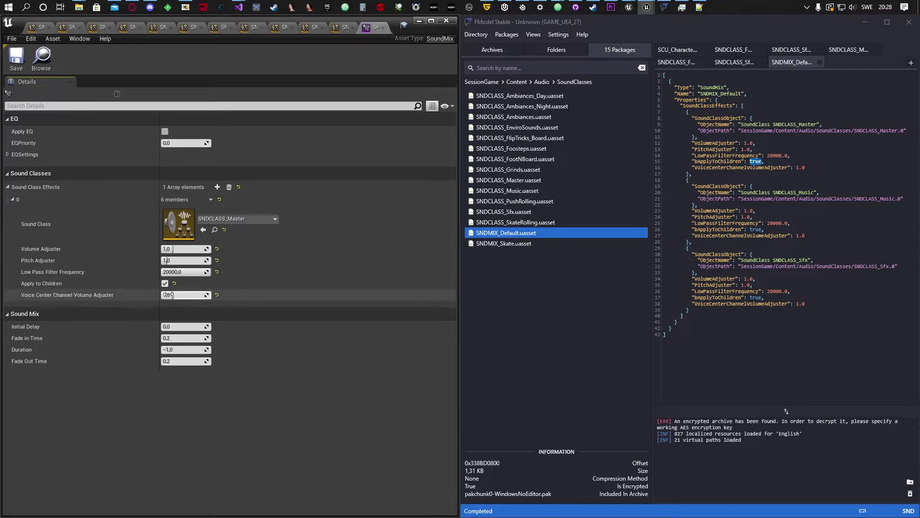
- Add a second sound class effect to SNDMIX_Default, set its sound class to SNDCLASS_Music and enable Apply to Children
click(217, 187)
click(12, 306)
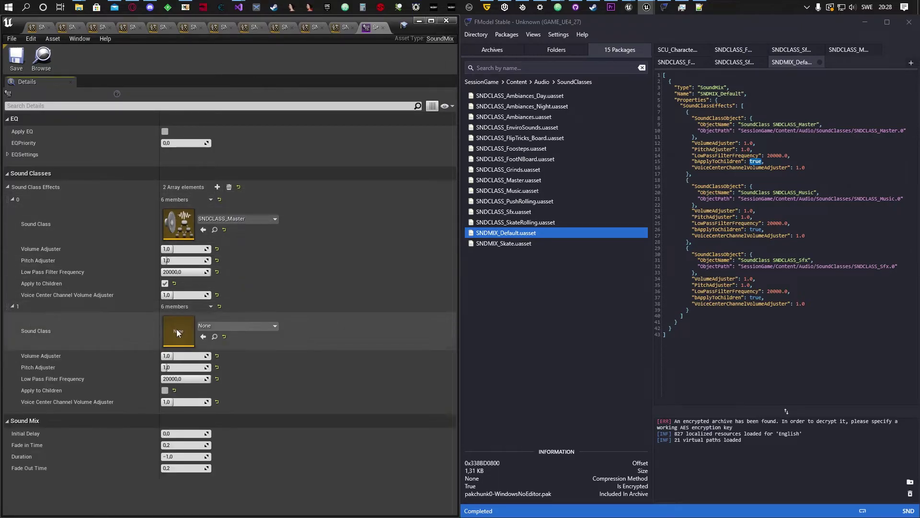
double_click(717, 186)
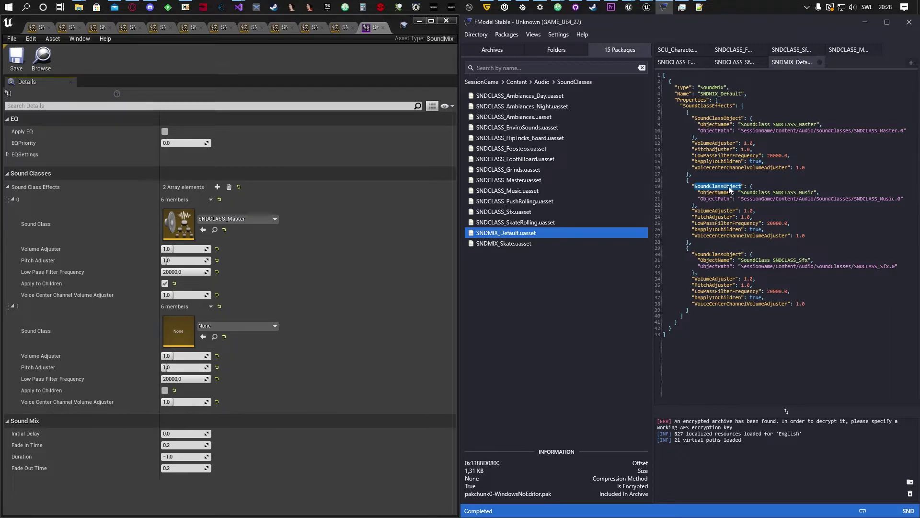
double_click(792, 192)
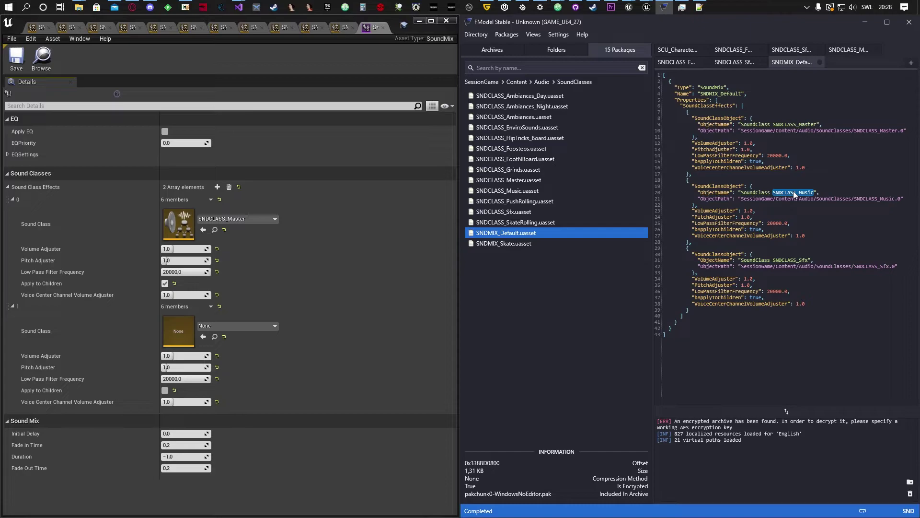
click(211, 326)
scroll(283, 237, down, 3)
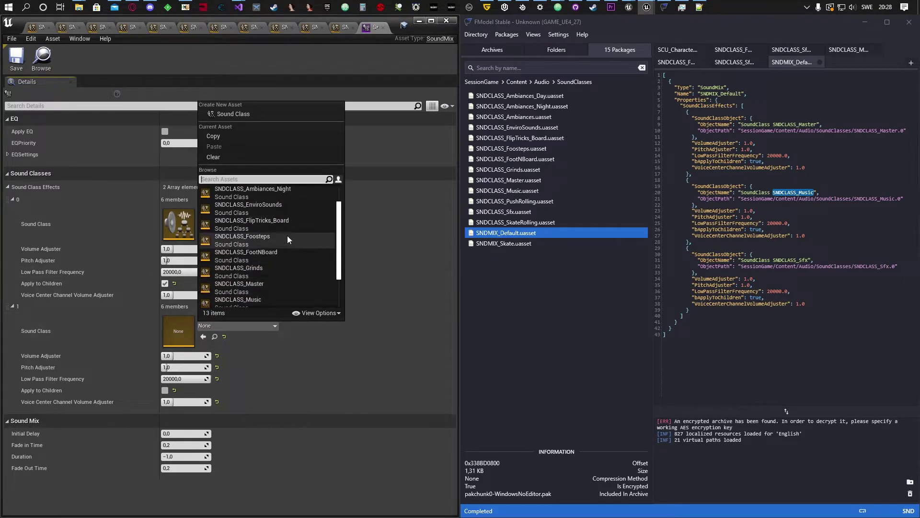
click(257, 285)
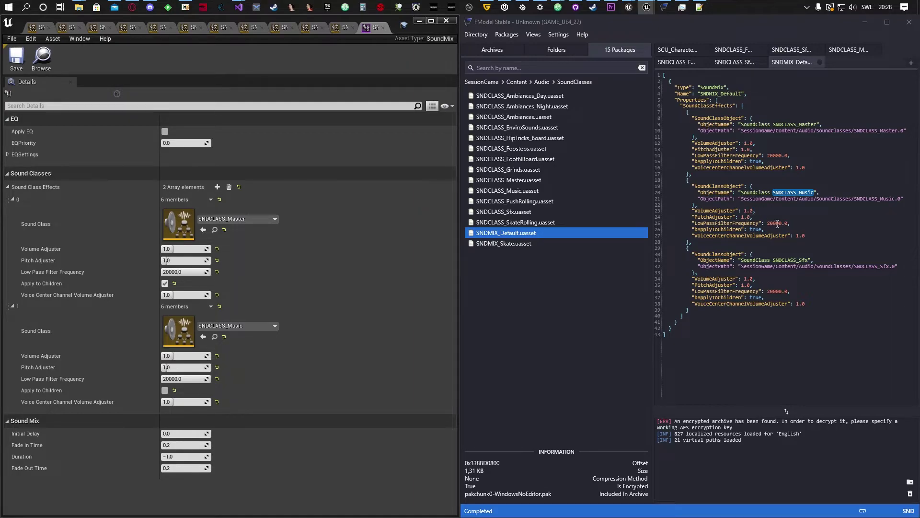
click(165, 390)
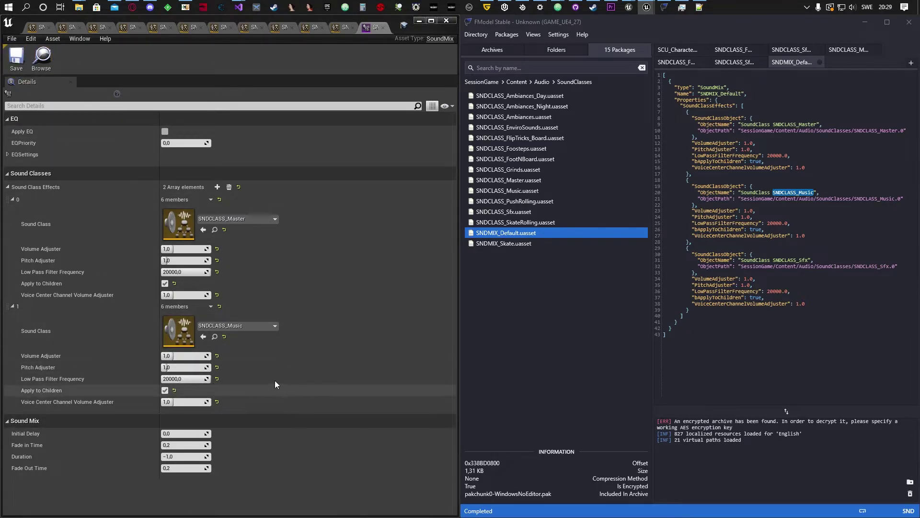
- Add a third sound class effect to SNDMIX_Default, set its sound class to SNDCLASS_Sfx and enable Apply to Children
click(217, 187)
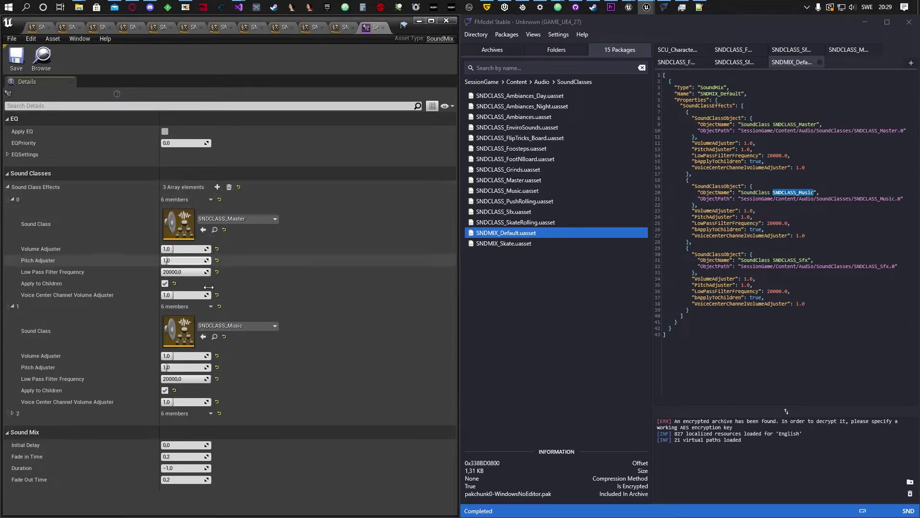
click(12, 412)
scroll(288, 335, down, 2)
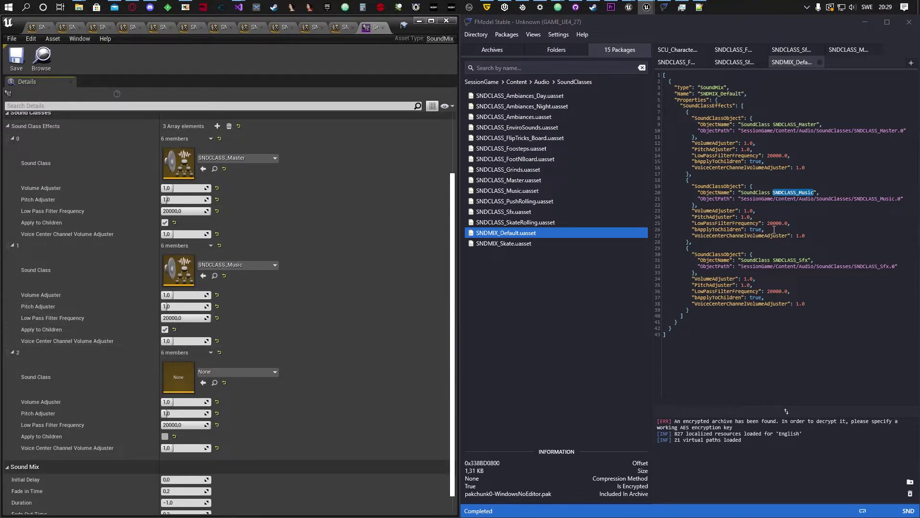
drag(773, 259, 809, 260)
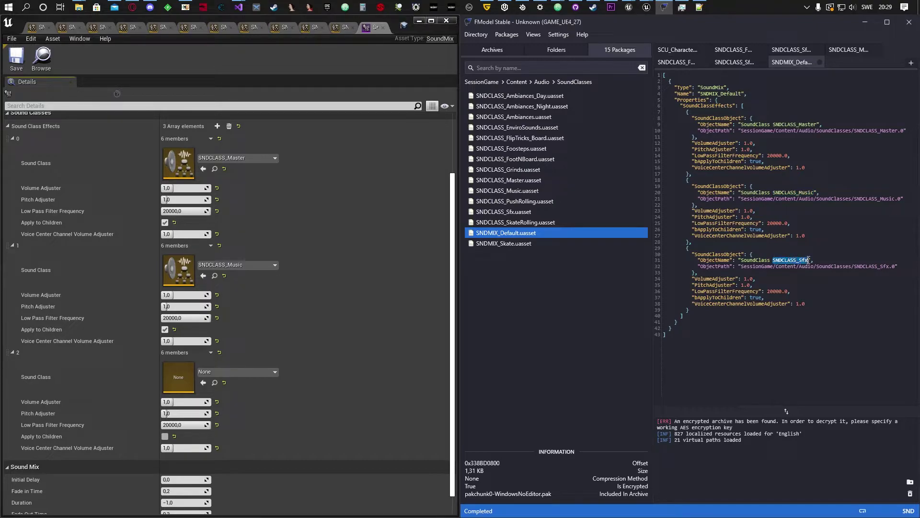
double_click(716, 255)
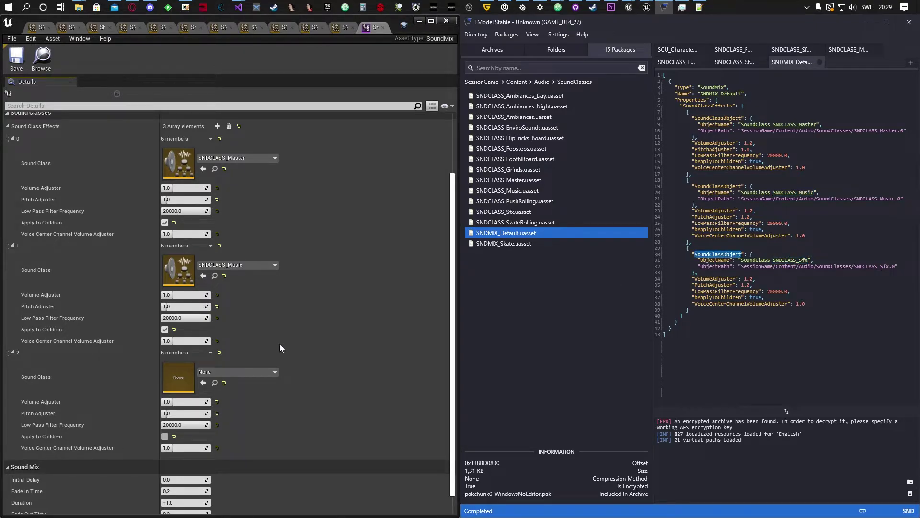
click(246, 371)
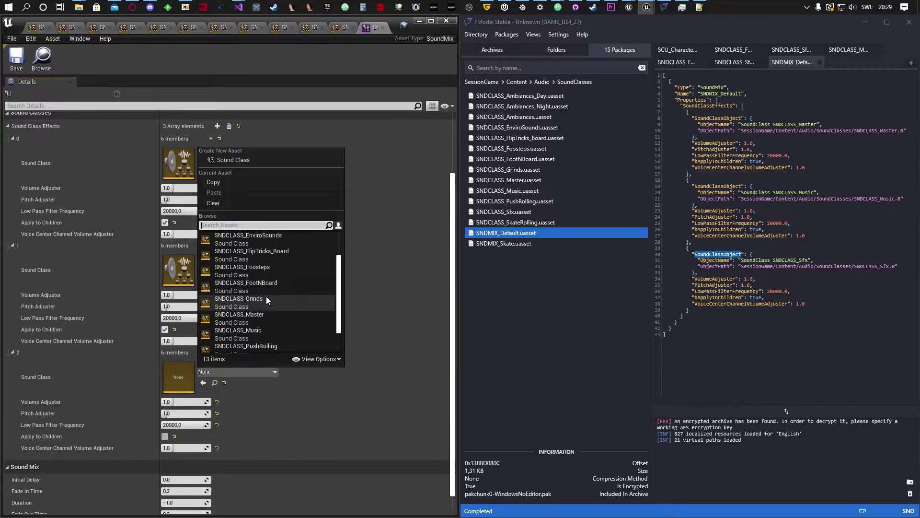
scroll(266, 296, down, 3)
click(254, 332)
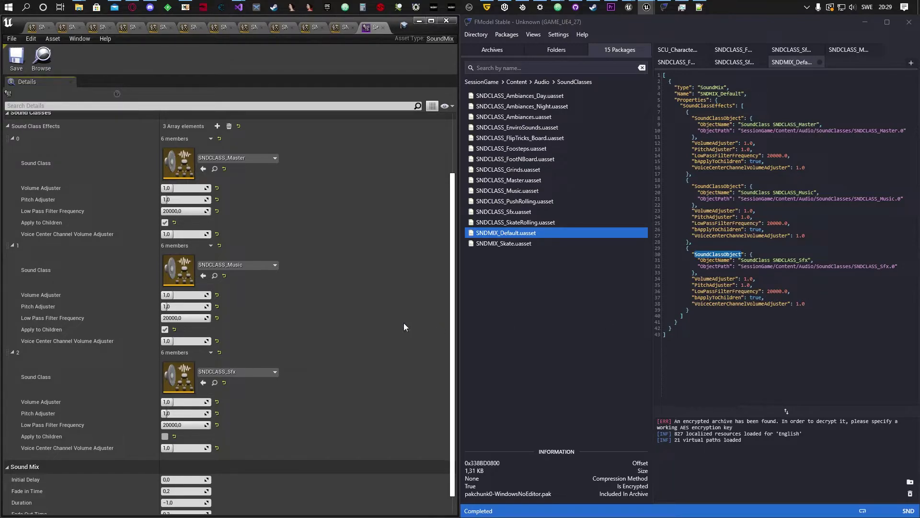
click(165, 437)
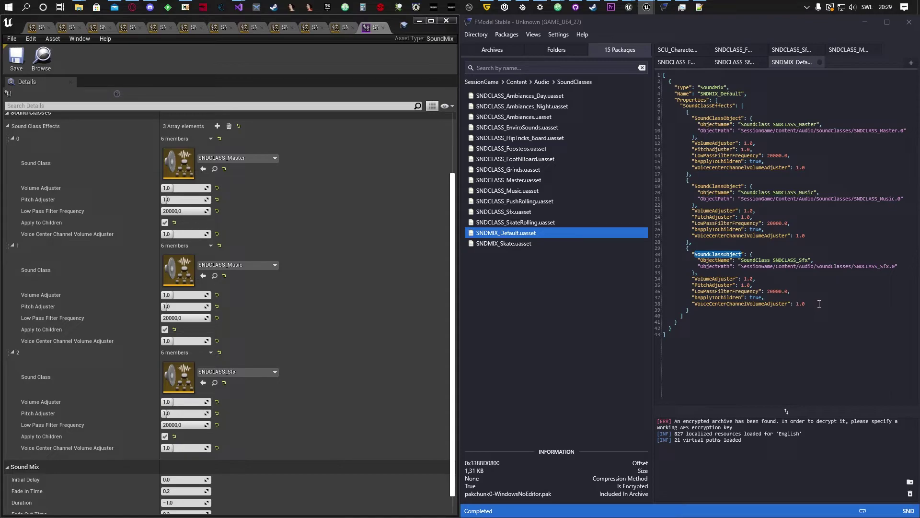
- Save the SNDMIX_Default sound mix and minimize its editor to return to the SoundClasses folder
scroll(318, 329, down, 1)
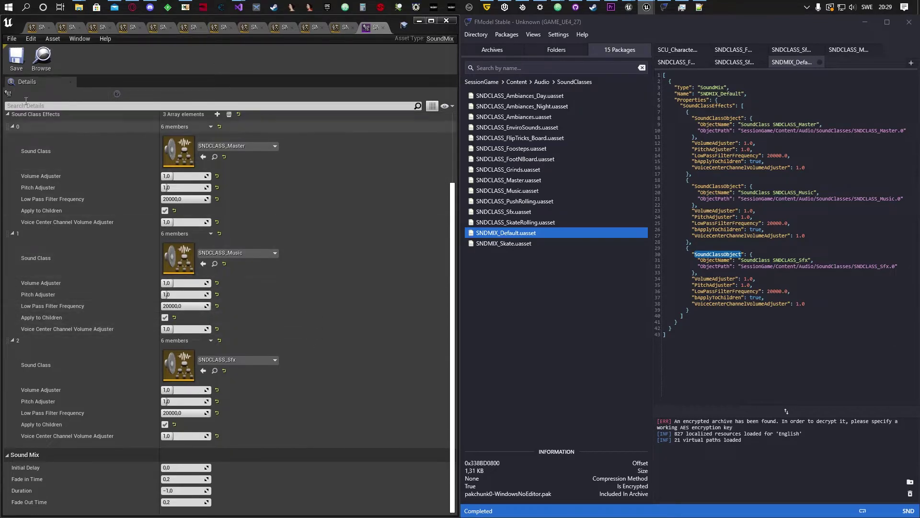
click(13, 66)
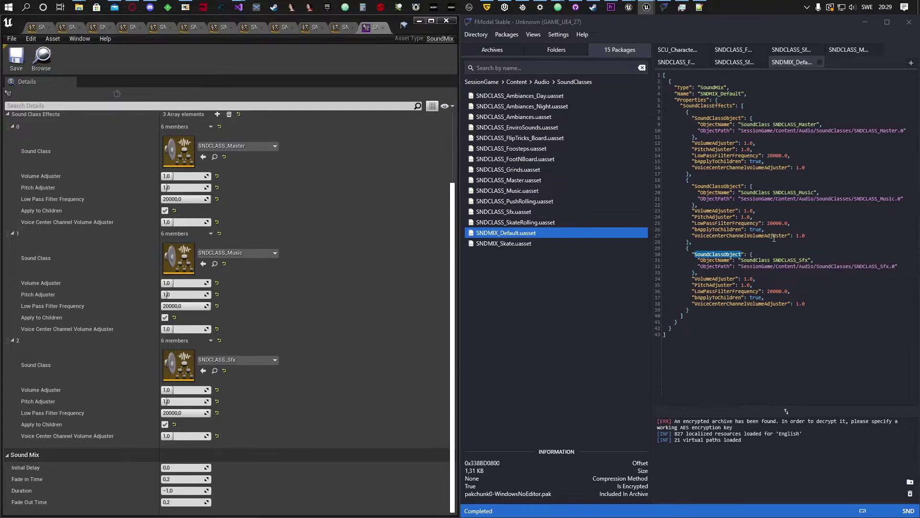
scroll(165, 128, up, 5)
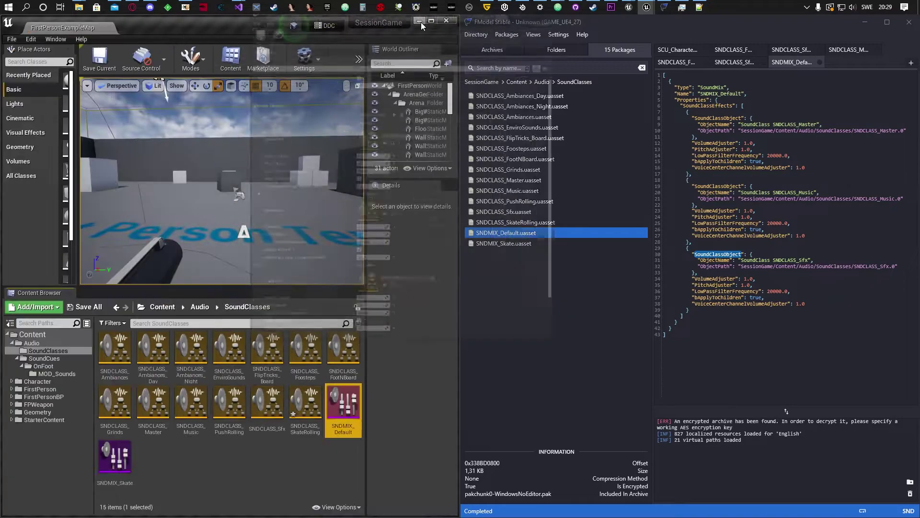
click(419, 21)
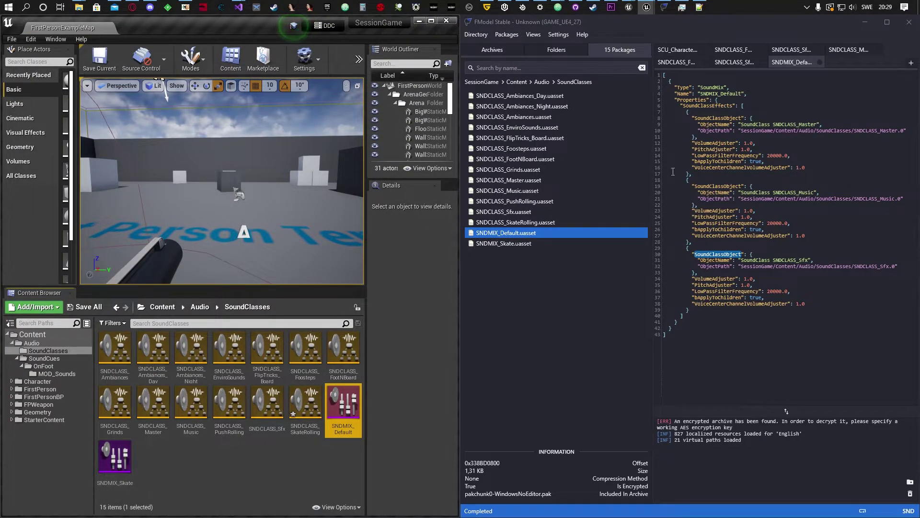
- Open SNDMIX_Skate's exported data in FModel and save the modified SNDCLASS_SkateRolling asset in Unreal
double_click(518, 244)
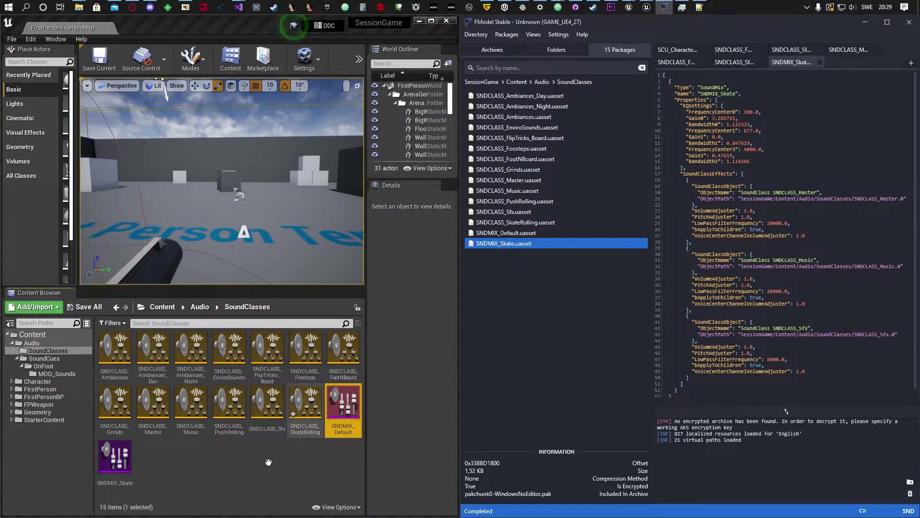
click(88, 304)
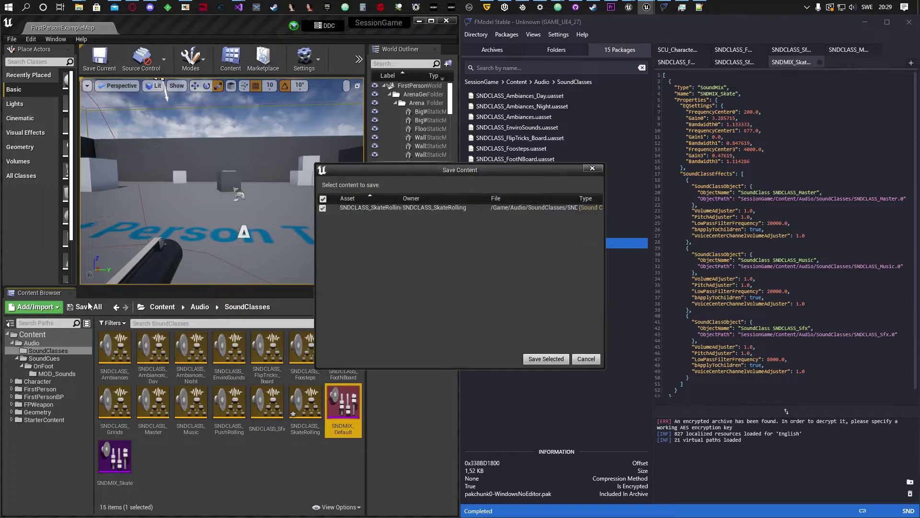
click(547, 358)
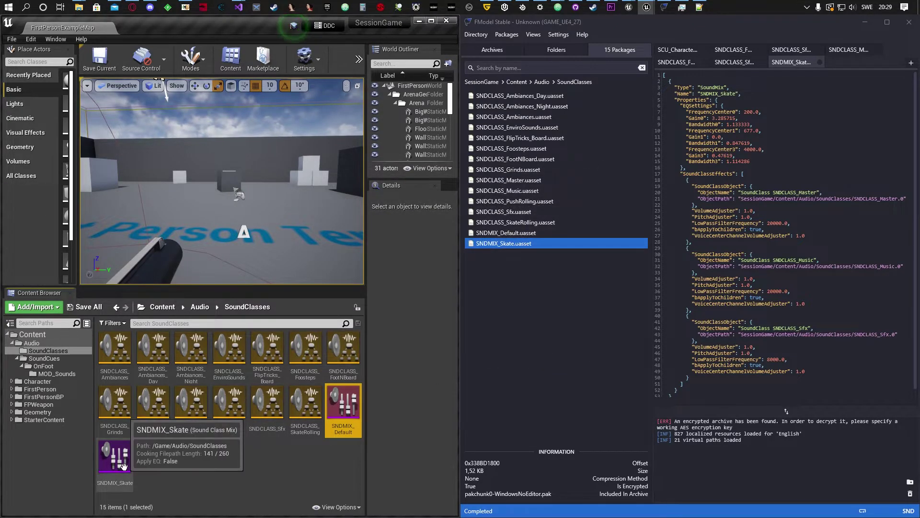
- Open the SNDMIX_Skate sound mix in Unreal, expand its EQSettings and set Frequency Center 0 to 200
double_click(123, 465)
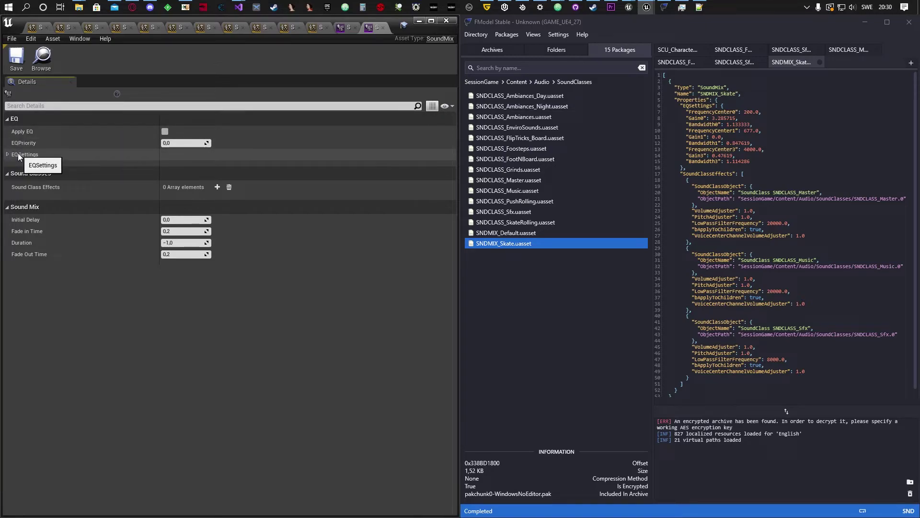
click(8, 154)
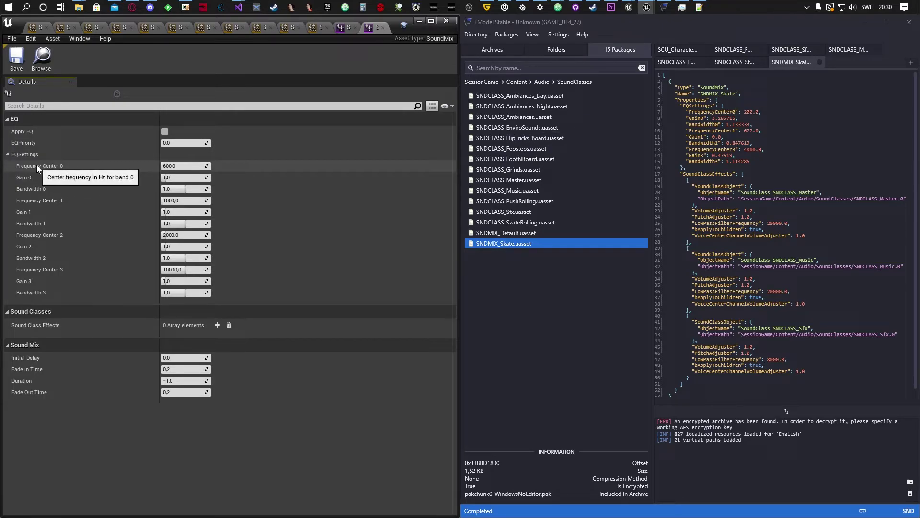
click(188, 166)
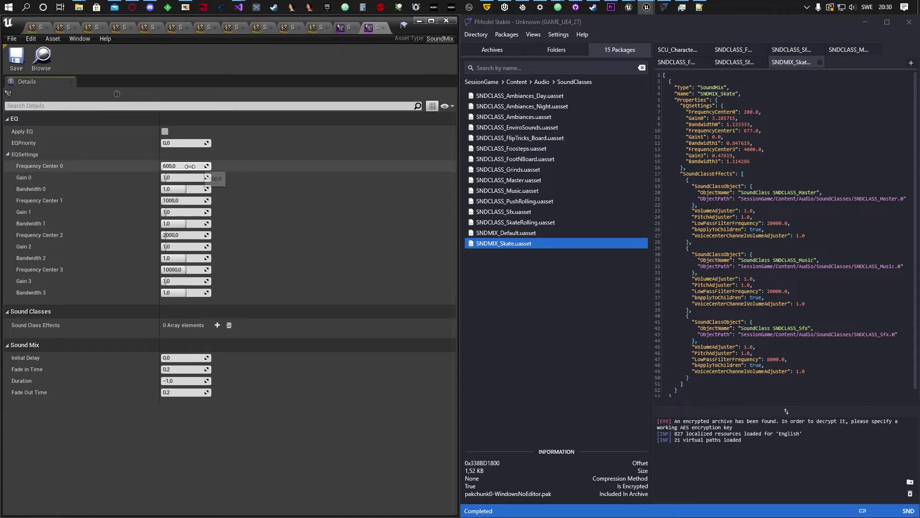
text(200)
key(Return)
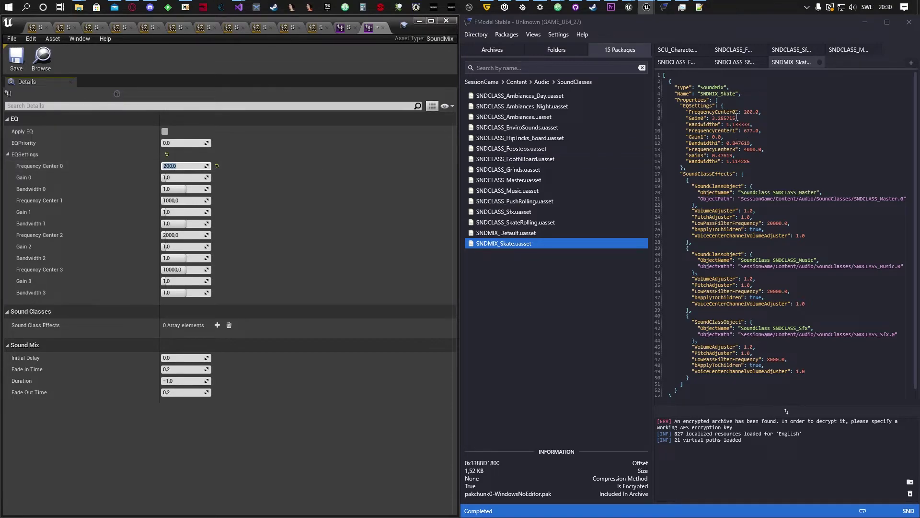
- Set SNDMIX_Skate's Gain 0 to 3.285715 and Bandwidth 0 to 1.133333, copying the values from the exported data
drag(736, 118, 718, 118)
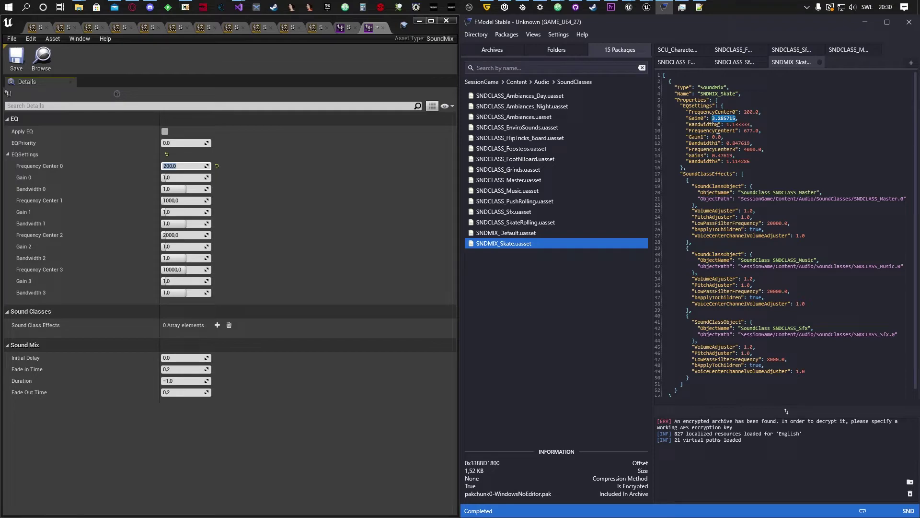
click(196, 178)
text(3,285715)
key(Return)
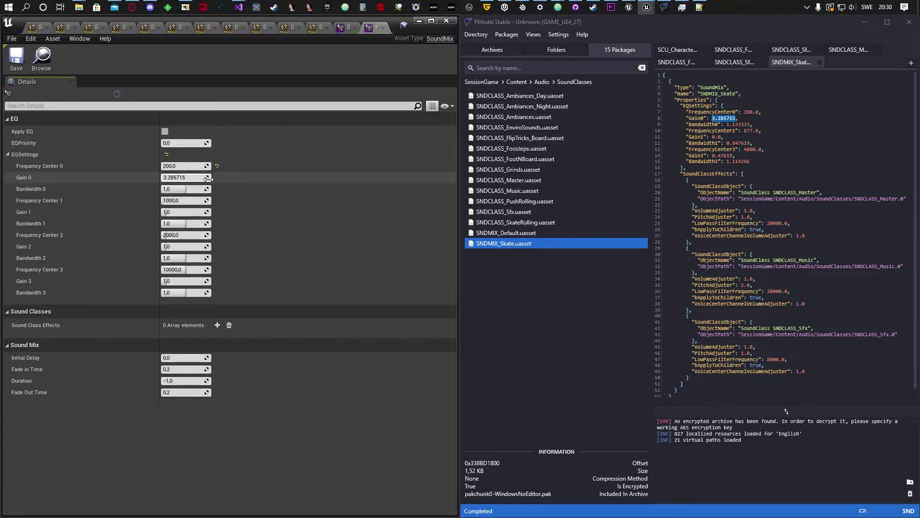
drag(727, 124, 752, 124)
key(ctrl+c)
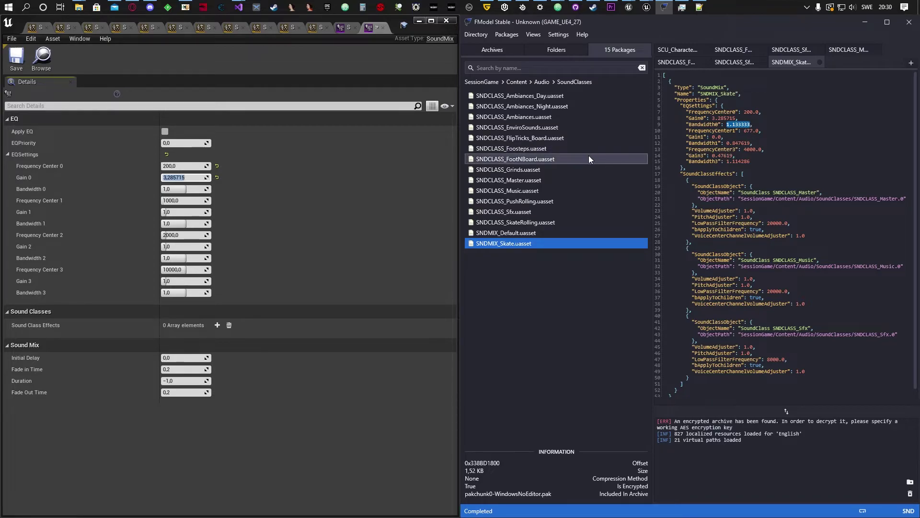
click(182, 188)
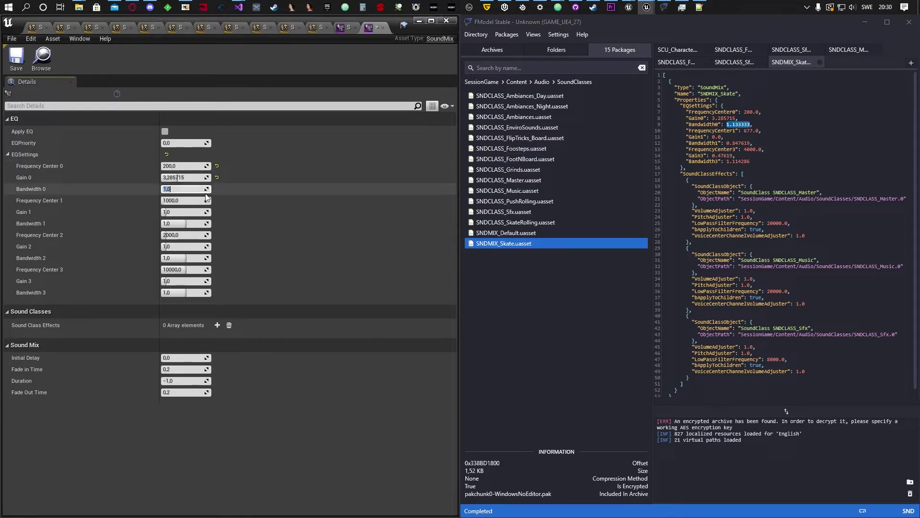
key(ctrl+v)
key(Return)
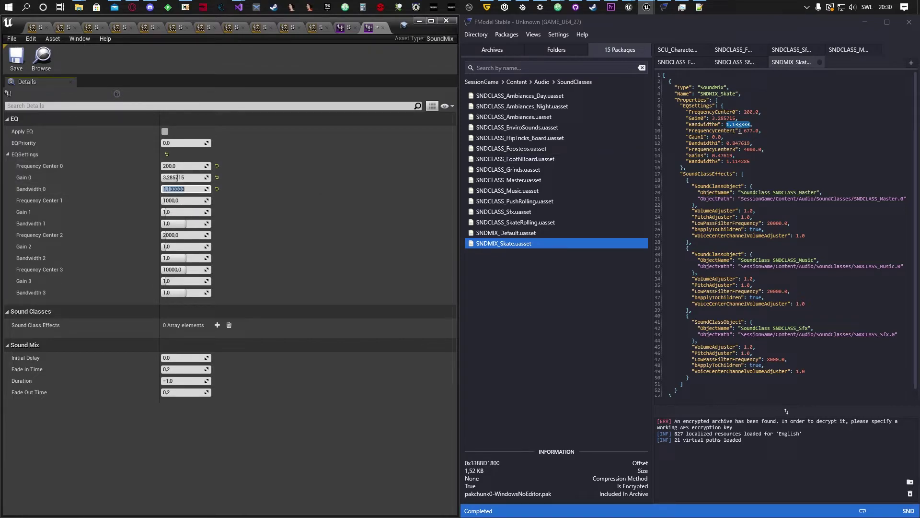
- Copy the exported band 1 values into SNDMIX_Skate, setting Frequency Center 1 to 677.0 and Gain 1 to 0.0
drag(744, 131, 760, 131)
key(ctrl+c)
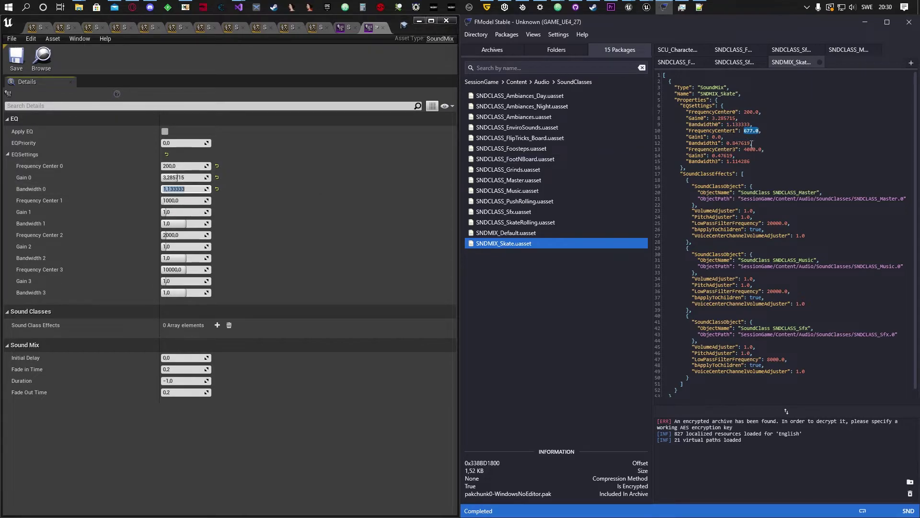
click(172, 201)
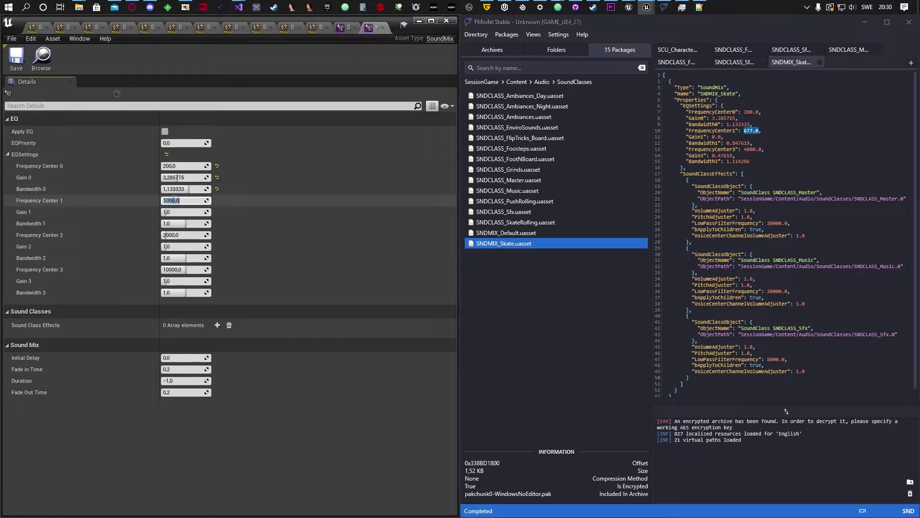
key(ctrl+v)
key(Return)
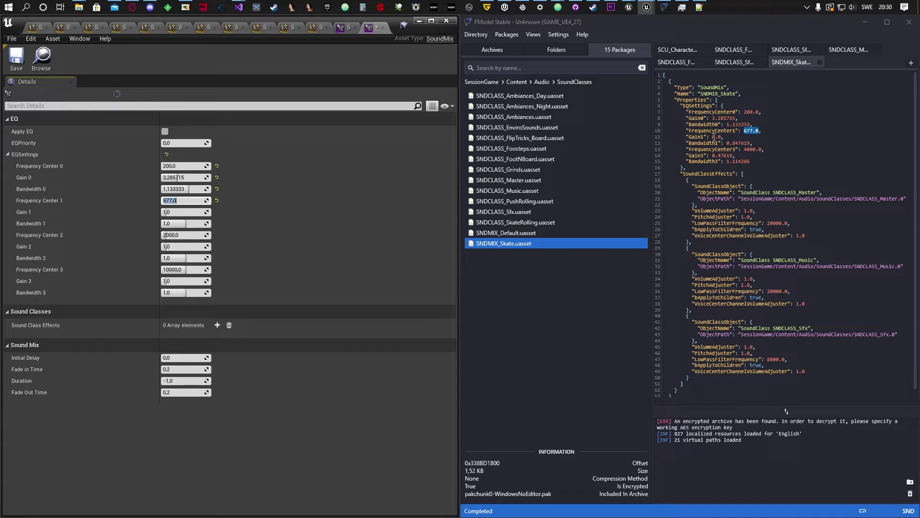
double_click(716, 136)
key(ctrl+c)
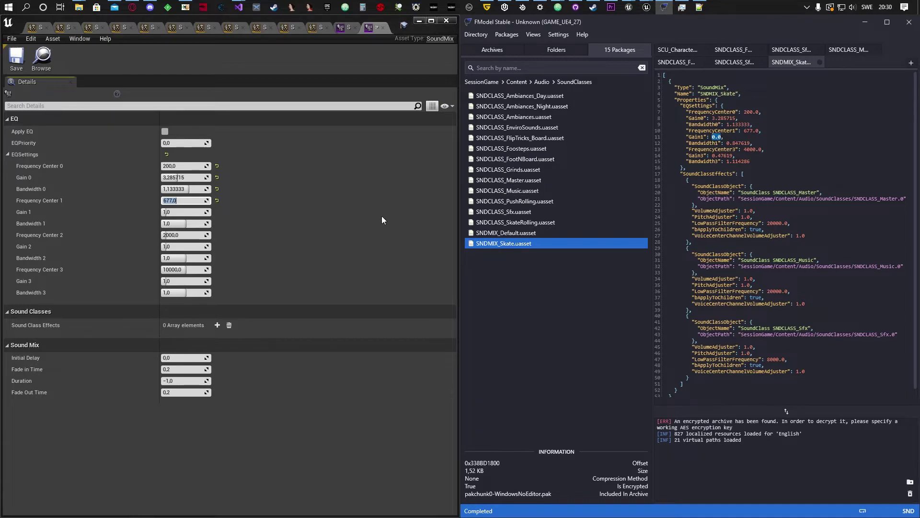
click(178, 212)
key(ctrl+v)
key(Return)
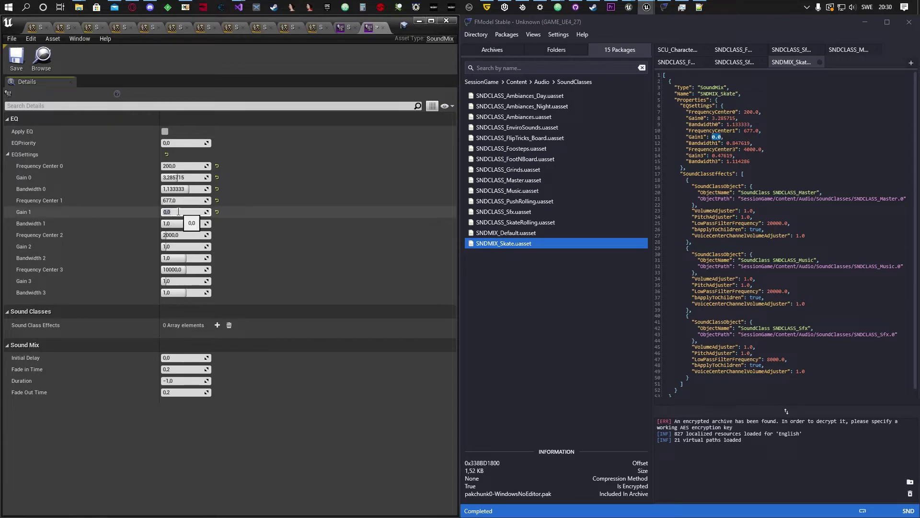
- Set SNDMIX_Skate's Bandwidth 1 to 0.847619, copied from the exported EQSettings
drag(726, 143, 750, 142)
key(ctrl+c)
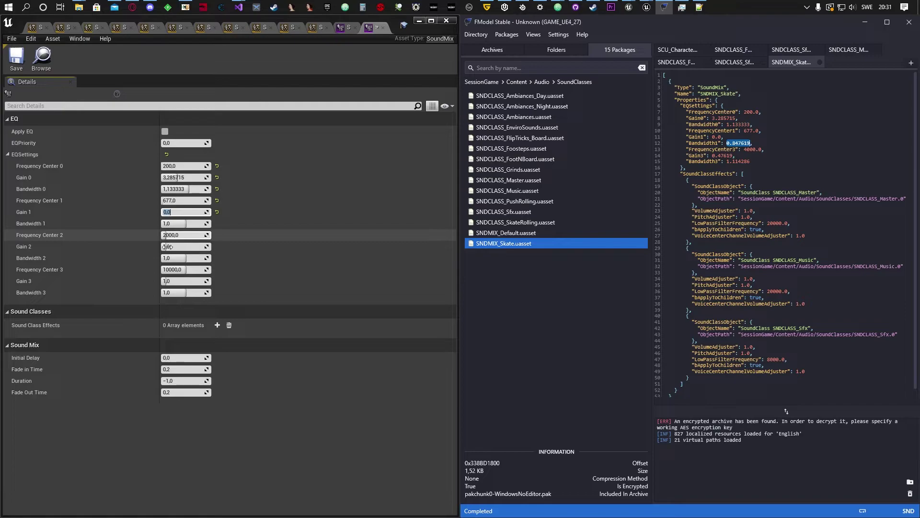
click(172, 223)
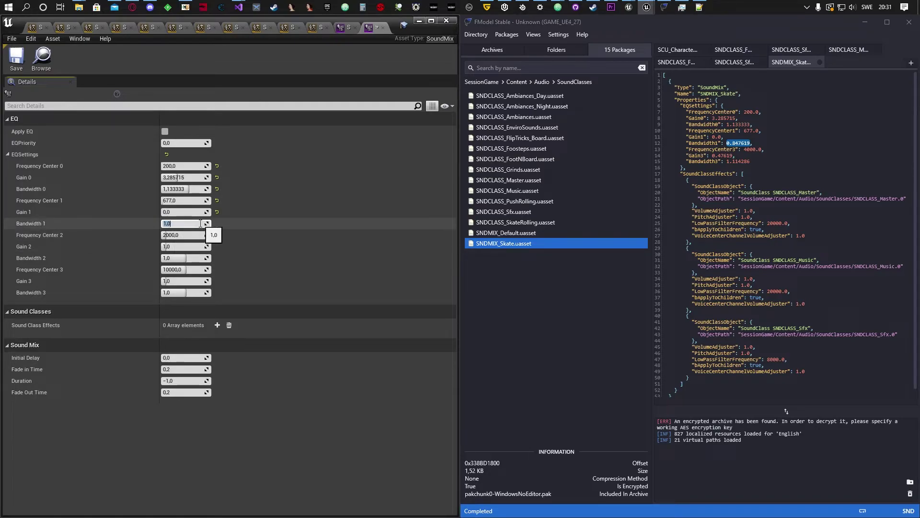
key(ctrl+v)
key(Return)
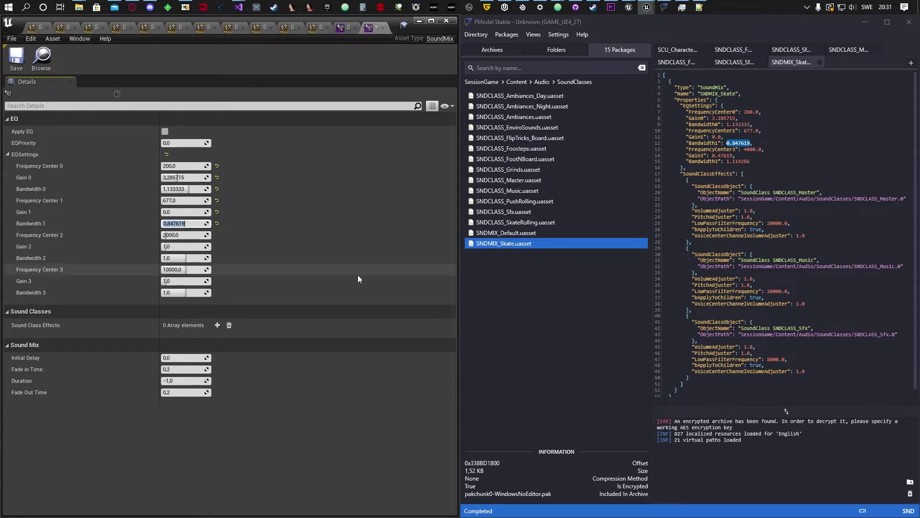
- Set SNDMIX_Skate's Frequency Center 3 to 4000.0, copied from the exported EQSettings
click(174, 235)
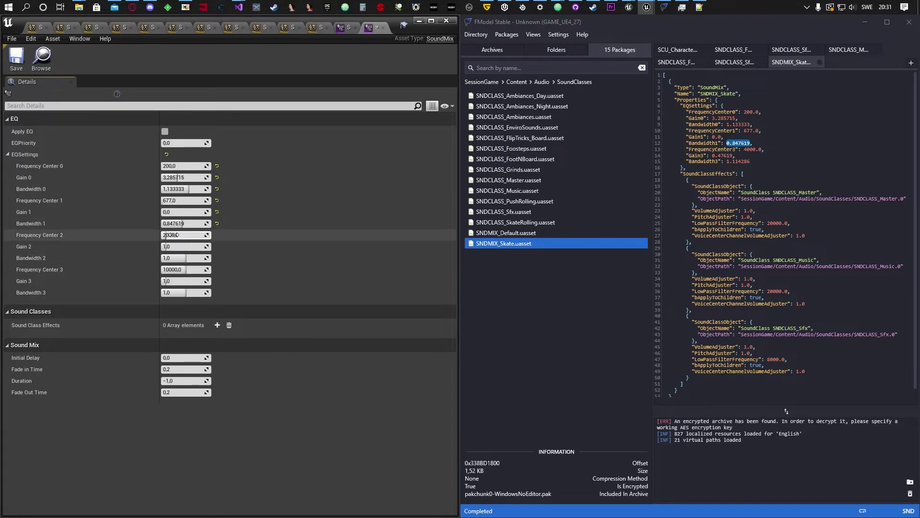
click(181, 258)
click(275, 266)
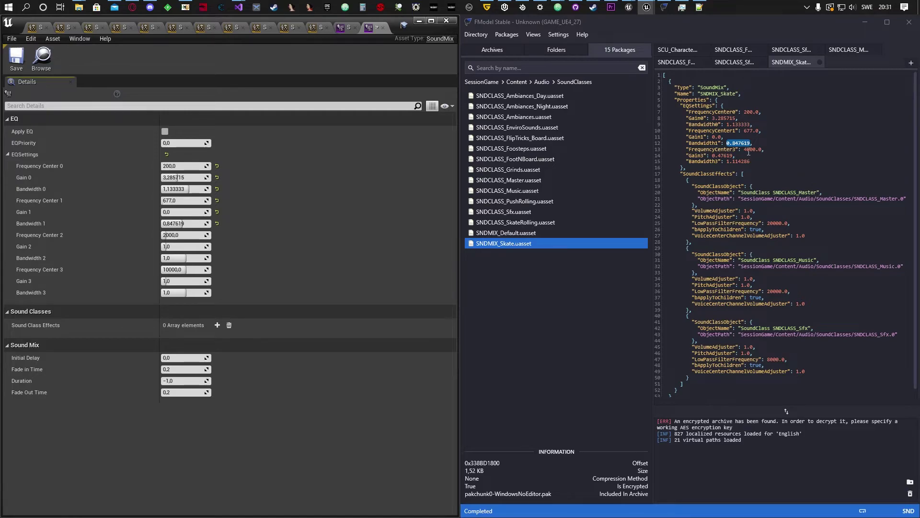
drag(745, 150, 763, 150)
key(ctrl+c)
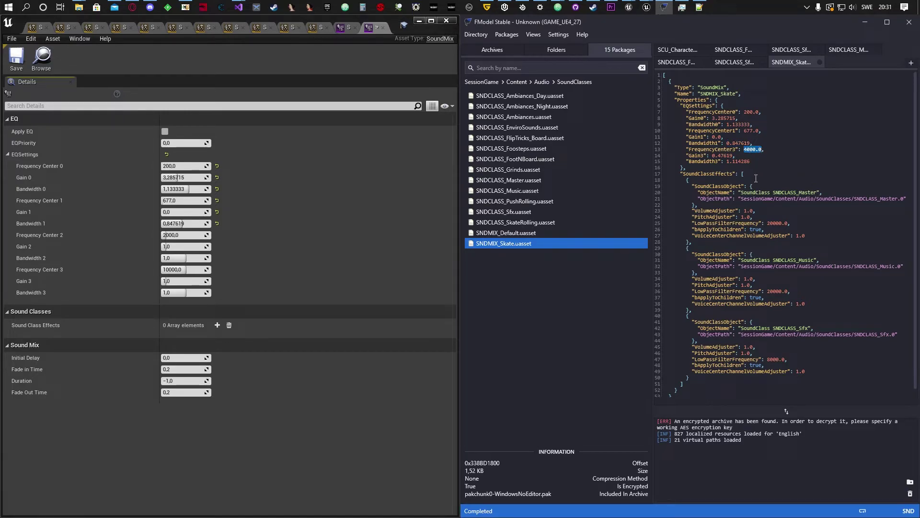
click(181, 269)
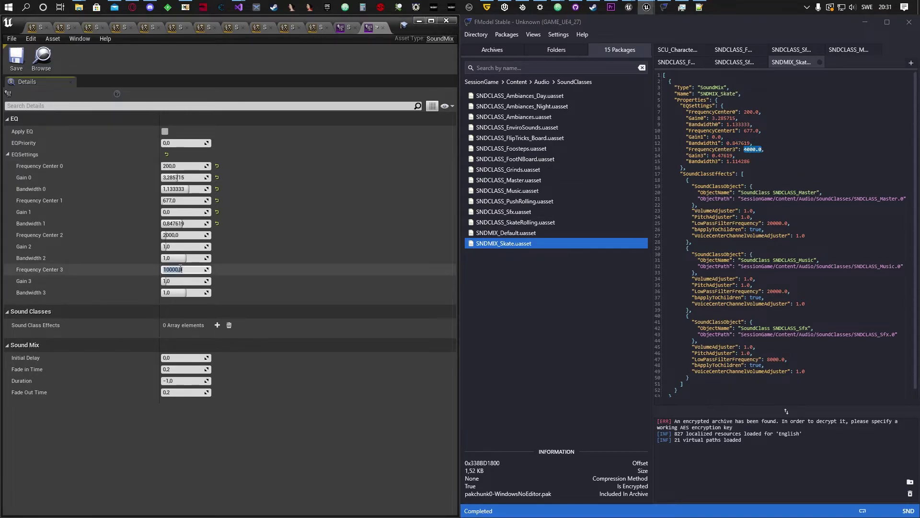
key(ctrl+v)
key(Return)
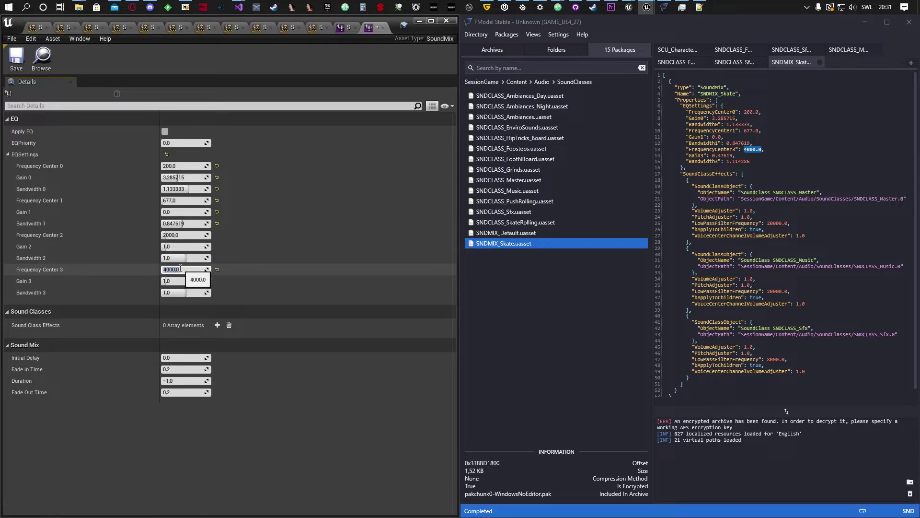
- Copy the exported Gain3 value into SNDMIX_Skate, setting Gain 3 to 0.47619
drag(713, 156, 734, 155)
key(ctrl+c)
click(181, 281)
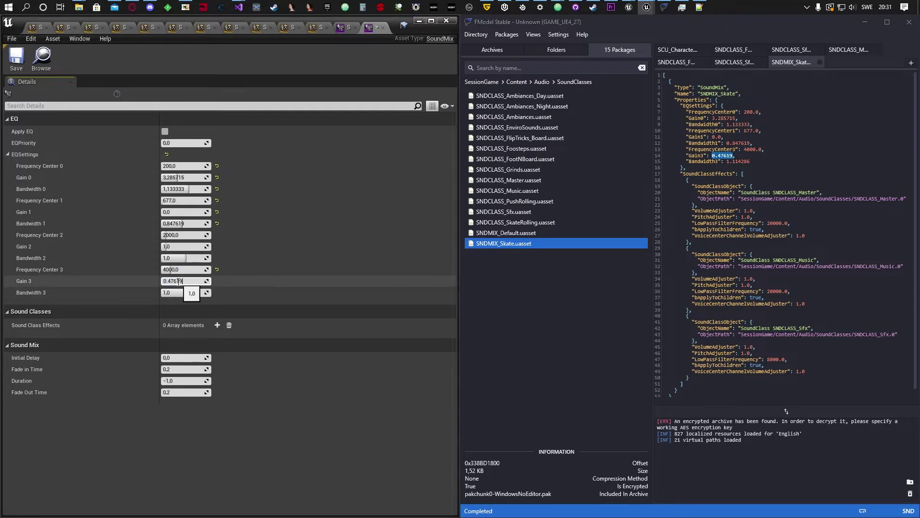
key(ctrl+v)
key(Return)
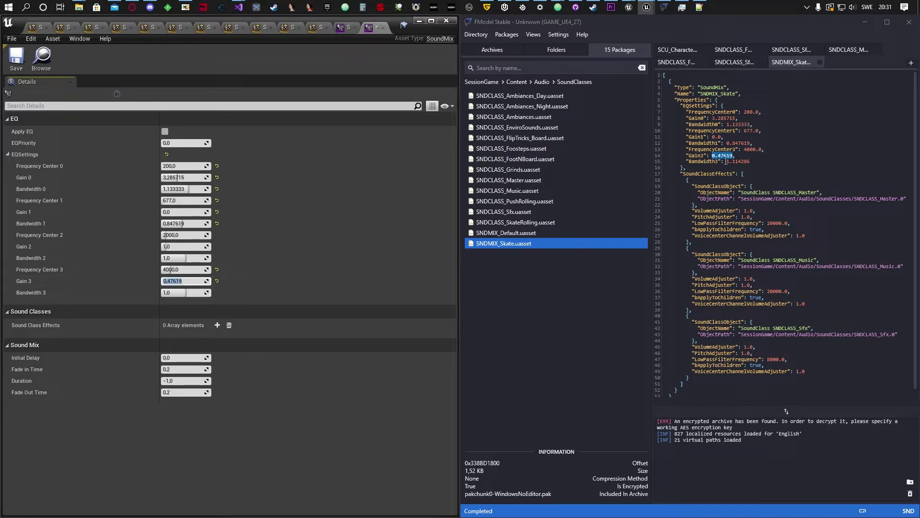
- Set SNDMIX_Skate's Bandwidth 3 to 1.114286 from the exported data and save the sound mix
drag(726, 161, 751, 161)
key(ctrl+c)
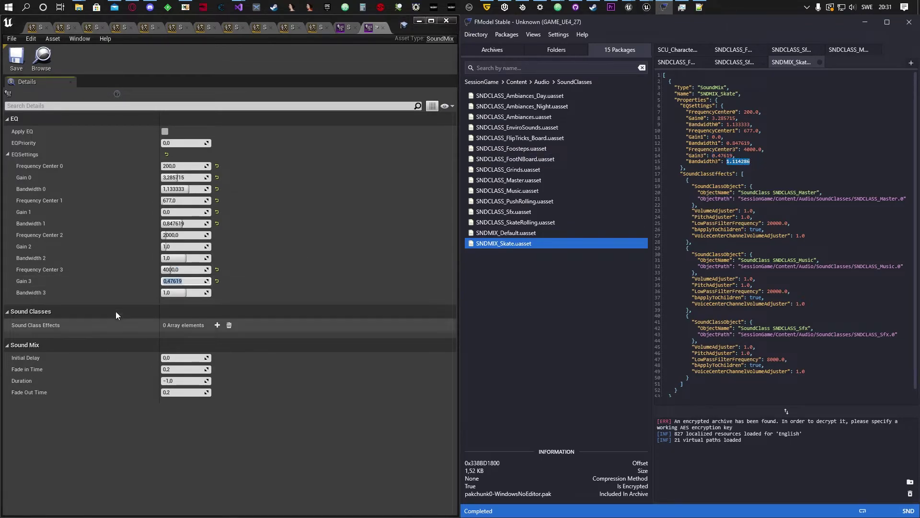
click(180, 292)
key(ctrl+v)
key(Return)
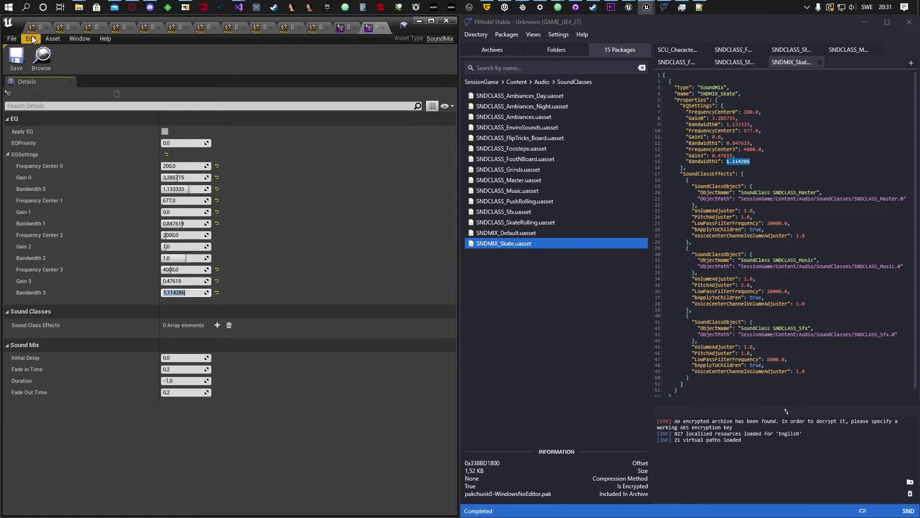
click(17, 57)
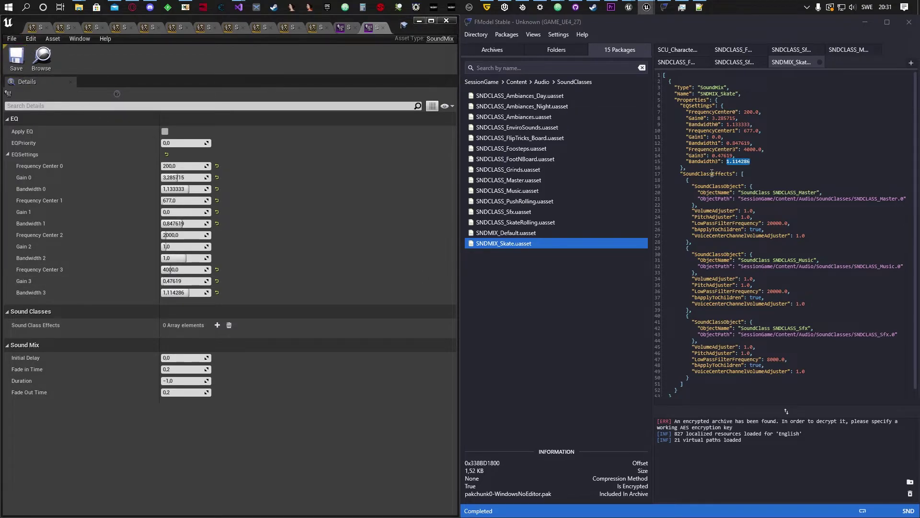
drag(756, 162, 676, 103)
click(792, 159)
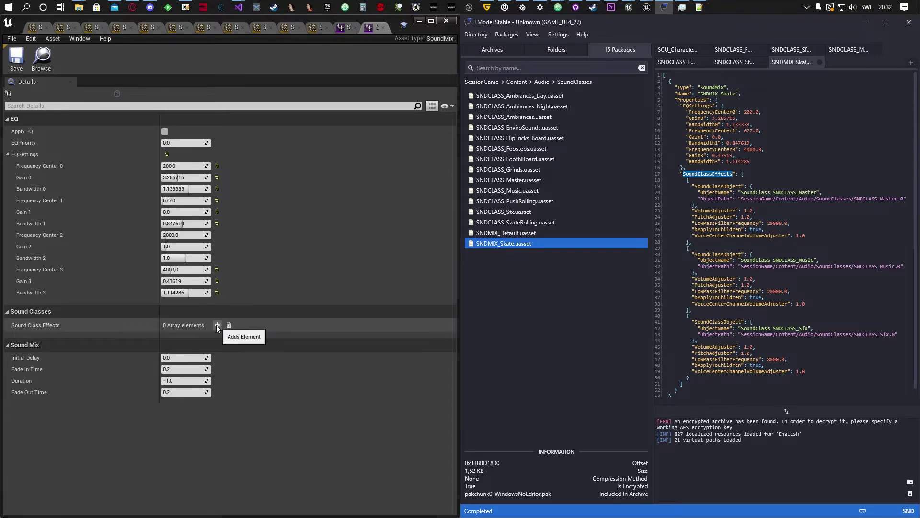
- Add three elements to SNDMIX_Skate's Sound Class Effects, matching the exported SoundClassObject entries, and expand each one
double_click(718, 186)
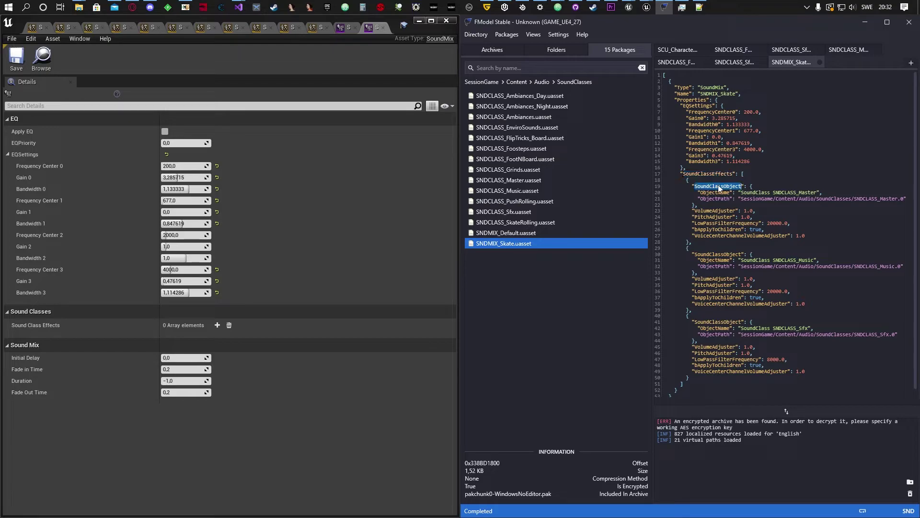
double_click(723, 254)
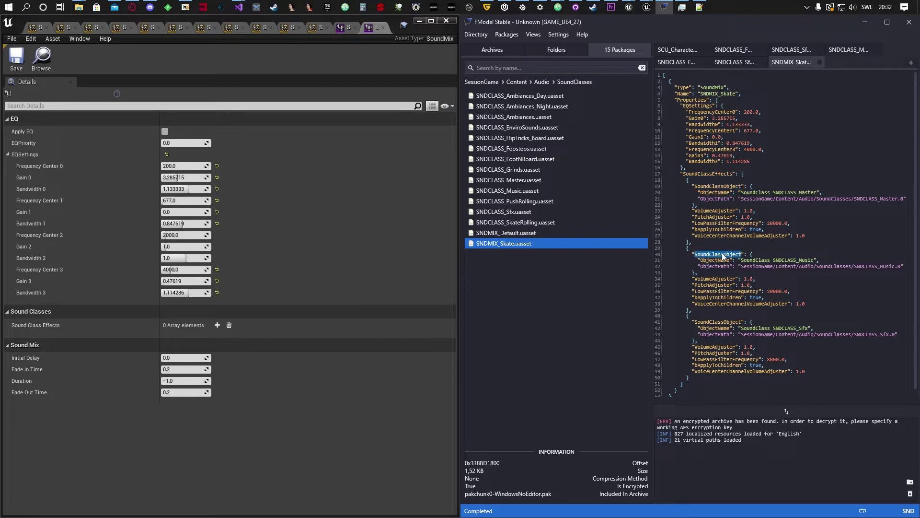
click(728, 321)
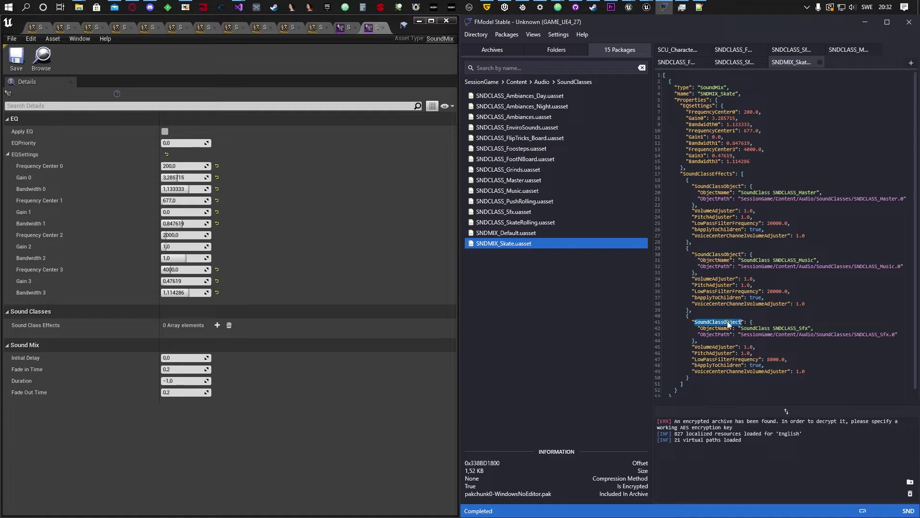
click(217, 325)
click(12, 338)
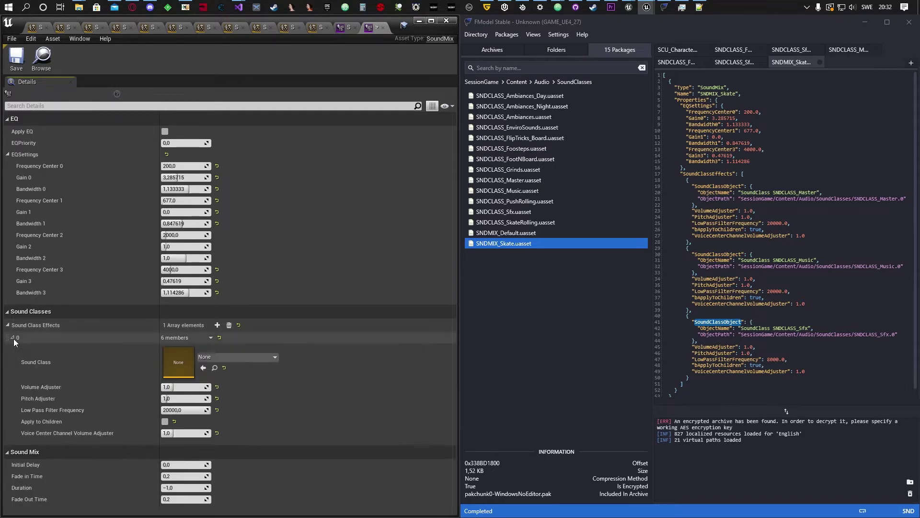
click(217, 325)
click(217, 326)
scroll(201, 309, down, 1)
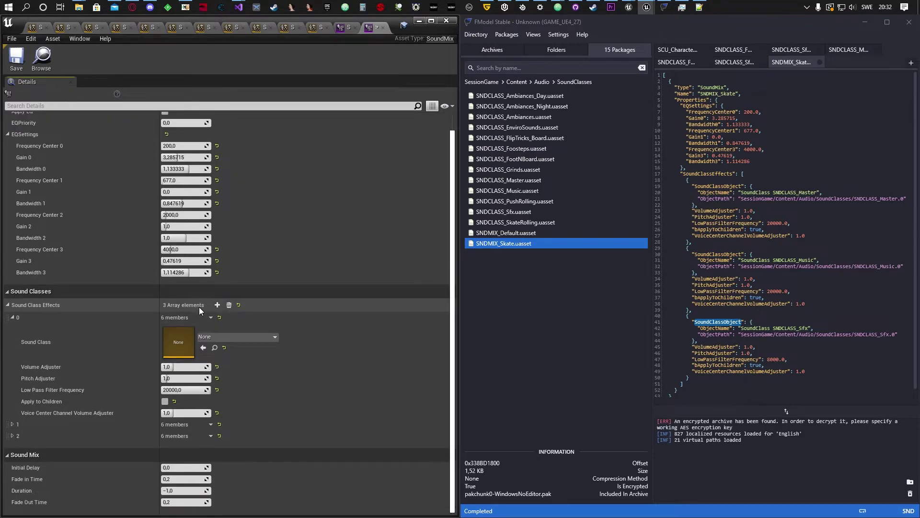
click(13, 425)
scroll(38, 434, down, 4)
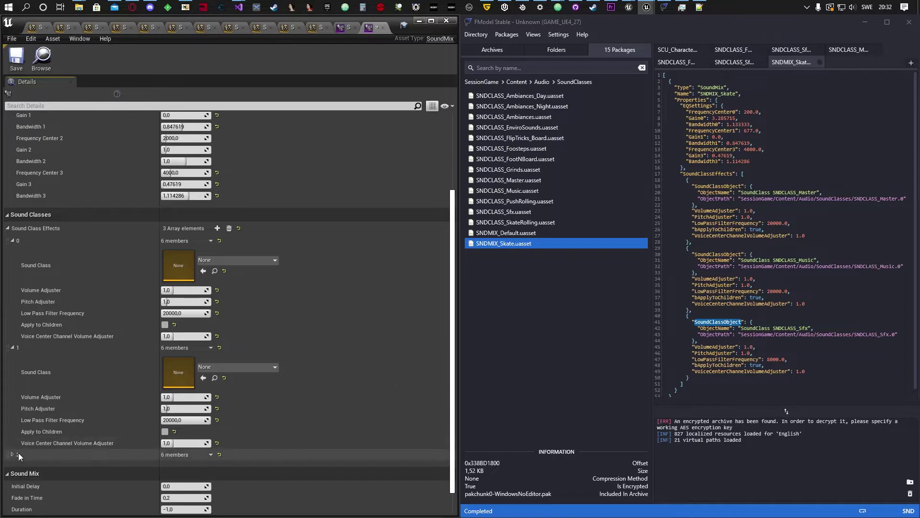
click(13, 454)
scroll(145, 387, down, 5)
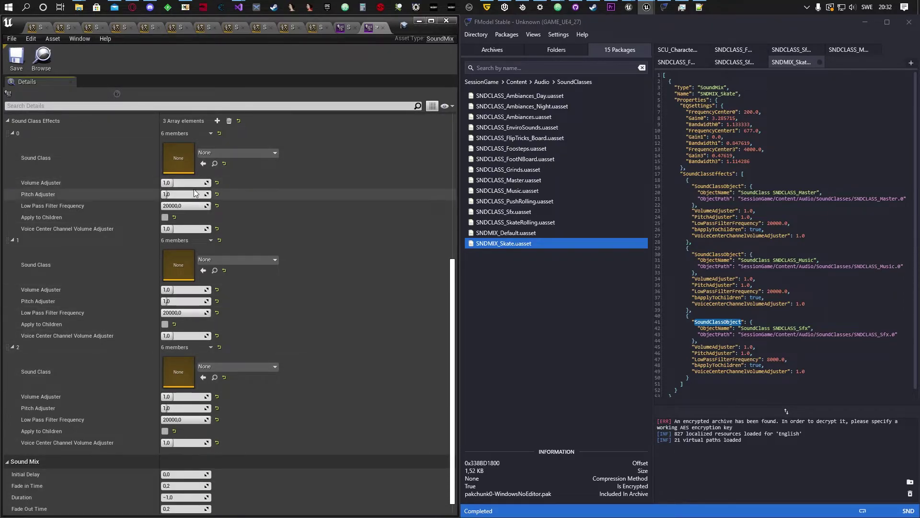
- Assign SNDCLASS_Master as the sound class of effect element 0 and enable Apply to Children
double_click(697, 174)
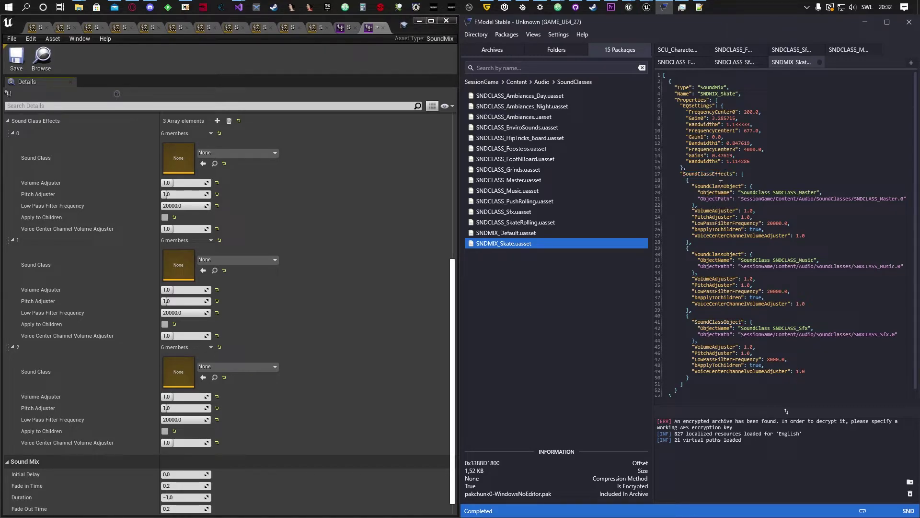
double_click(722, 187)
click(234, 153)
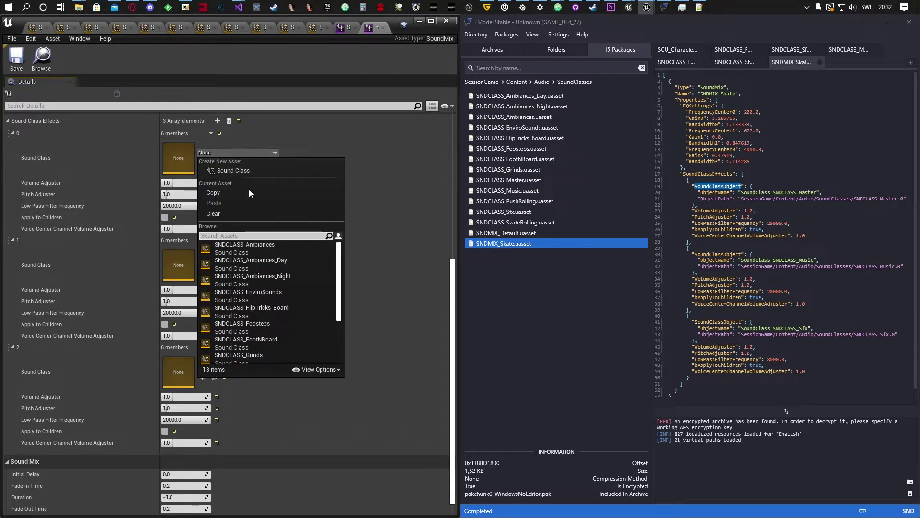
scroll(292, 323, down, 2)
click(261, 312)
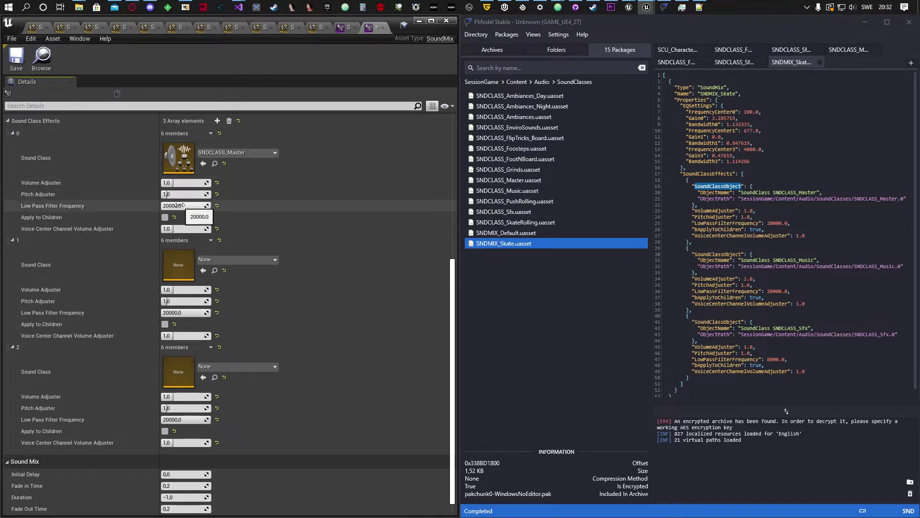
click(165, 217)
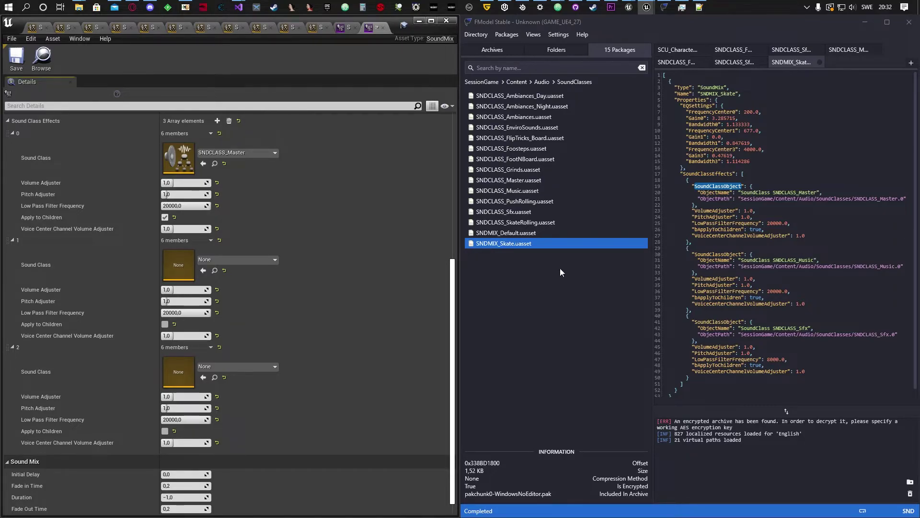
- Assign SNDCLASS_Music as the sound class of effect element 1 and enable its Apply to Children option
click(226, 259)
scroll(286, 384, down, 3)
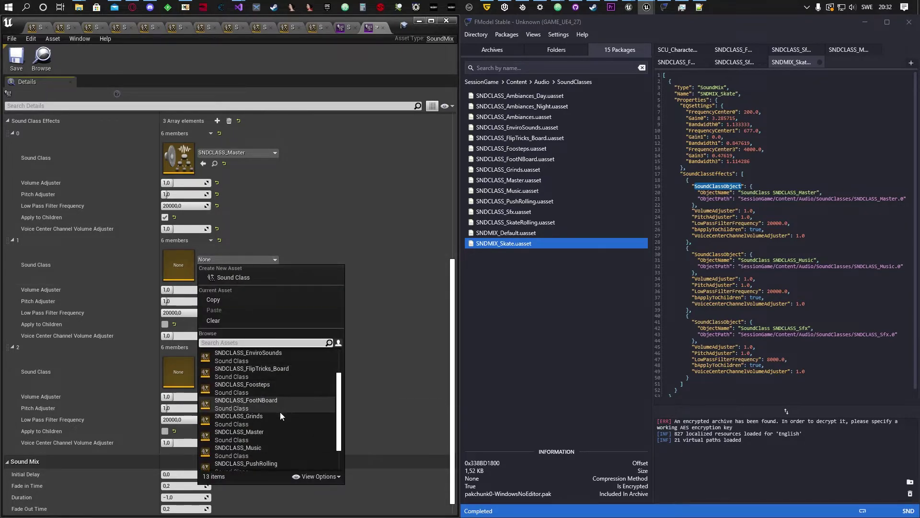
click(259, 451)
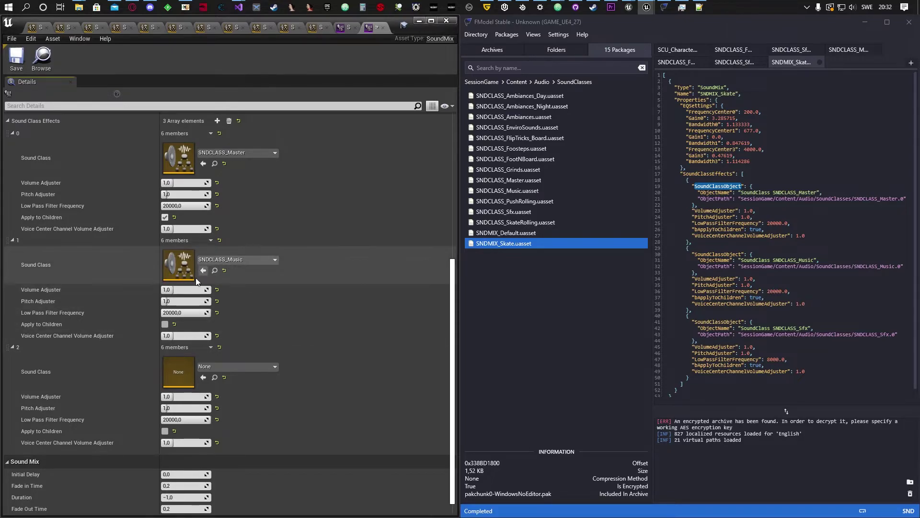
click(164, 324)
- Assign SNDCLASS_Sfx as the sound class of effect element 2
scroll(318, 274, down, 1)
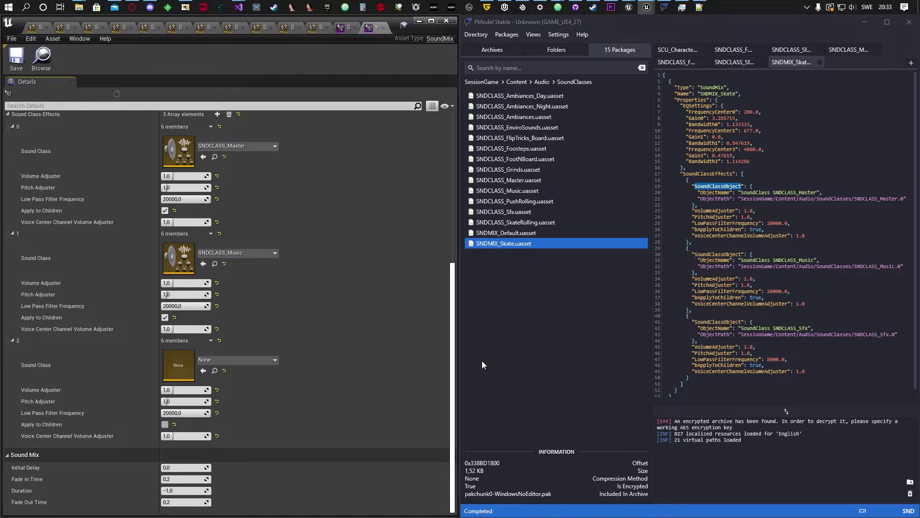
click(229, 360)
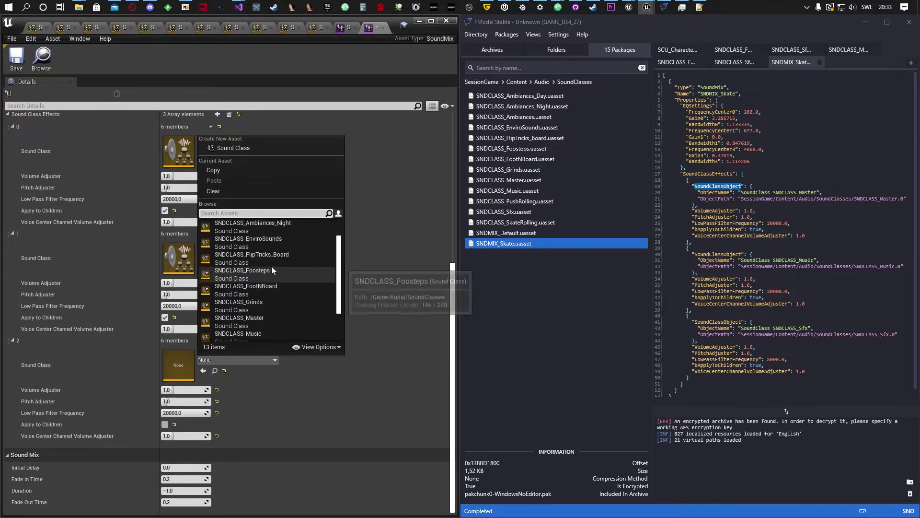
scroll(272, 258, down, 2)
scroll(266, 312, down, 3)
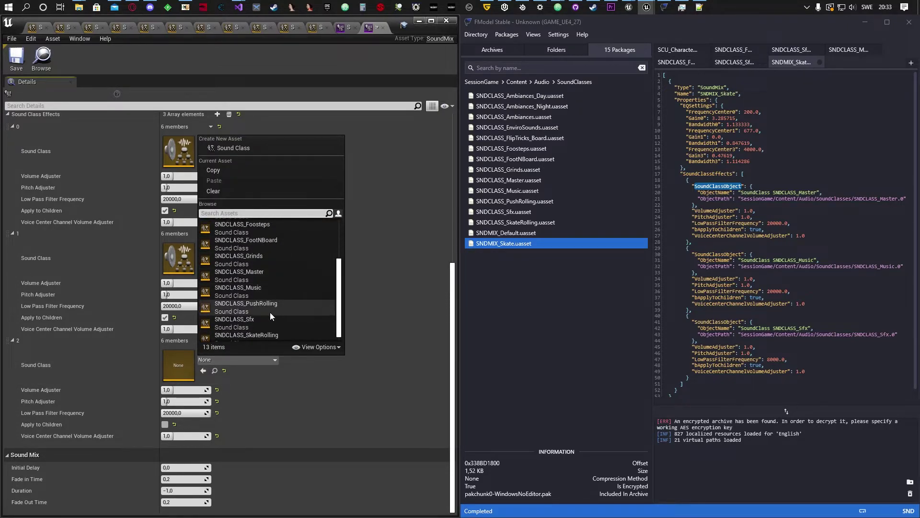
click(252, 322)
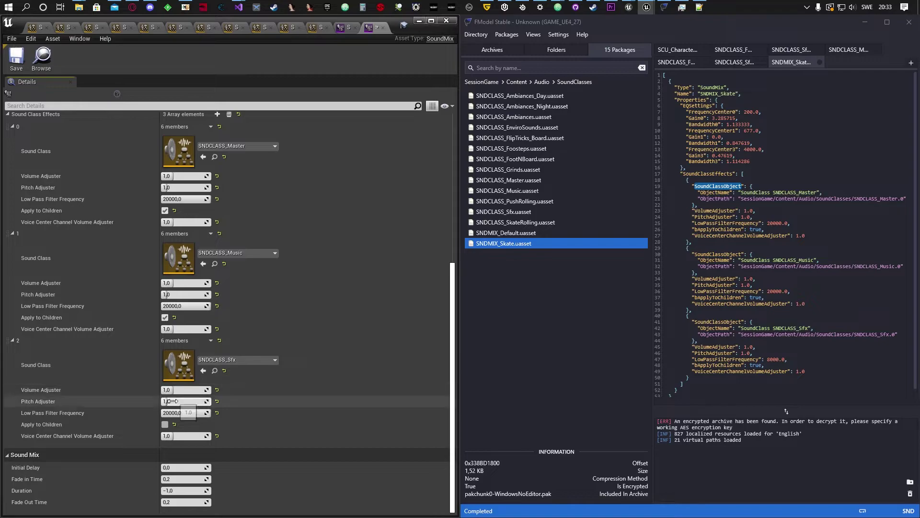
- Set effect element 2's Low Pass Filter Frequency to 8000 and enable Apply to Children
click(183, 413)
text(8000)
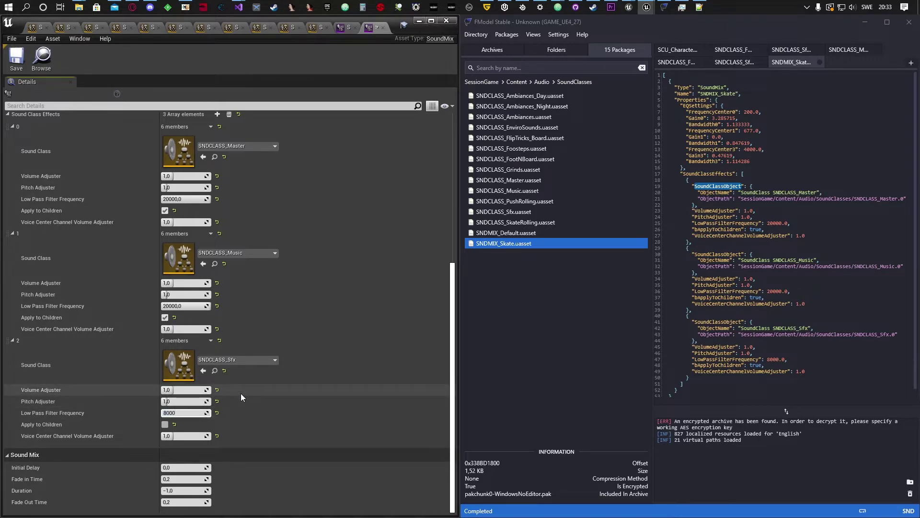
key(Return)
click(165, 424)
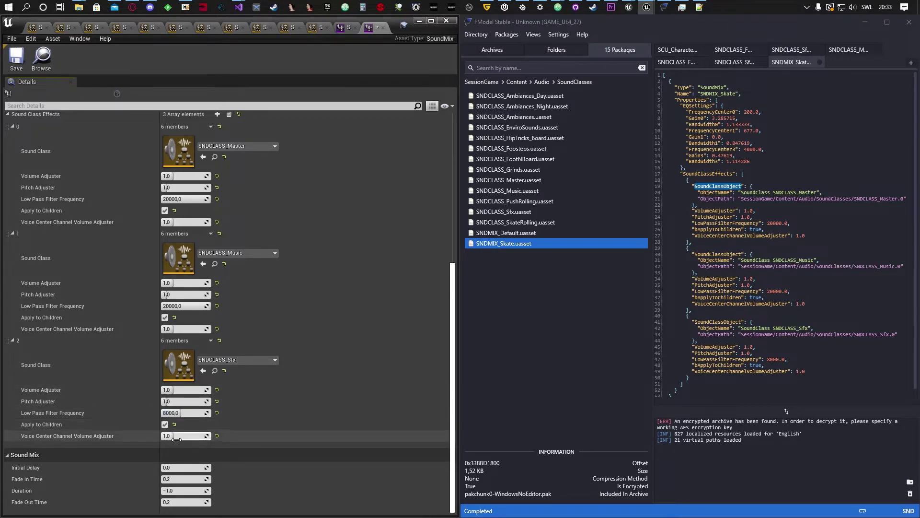
- Check SNDMIX_Skate against the exported data, close the asset editor window and save the current level
scroll(816, 278, down, 1)
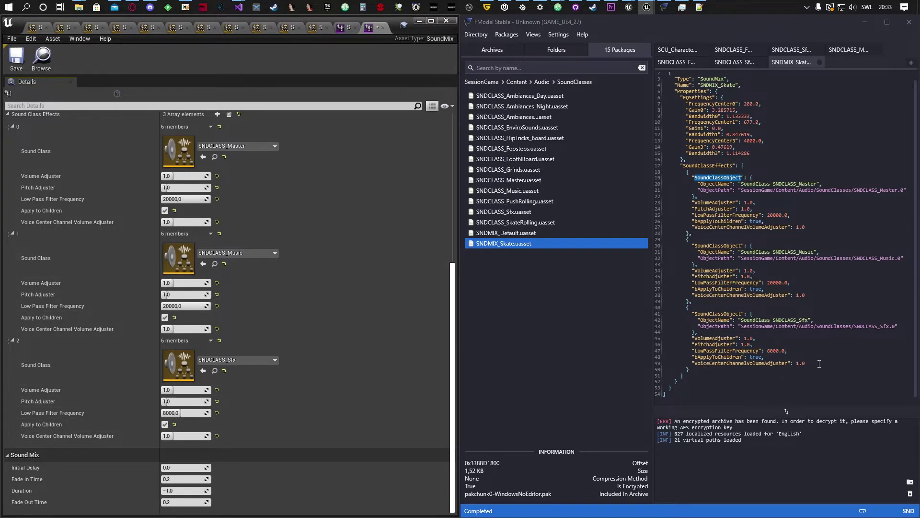
drag(725, 375, 694, 99)
click(747, 394)
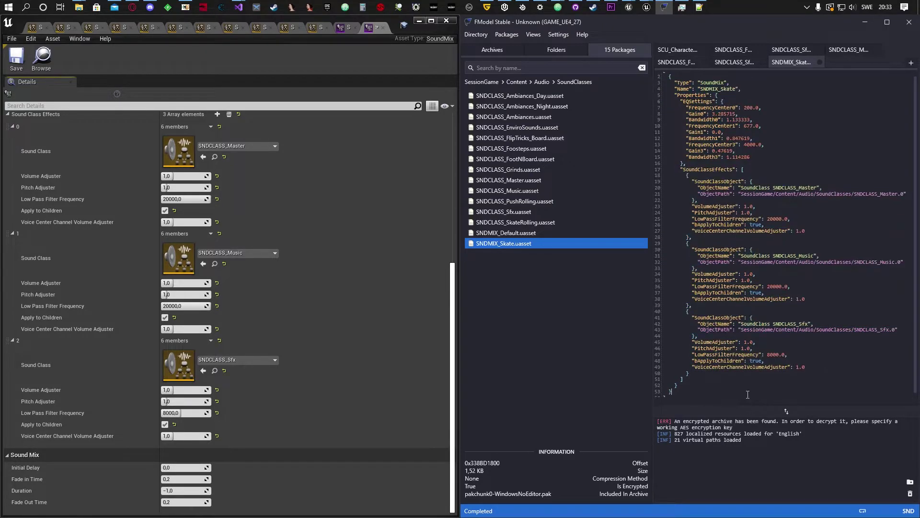
scroll(671, 396, up, 1)
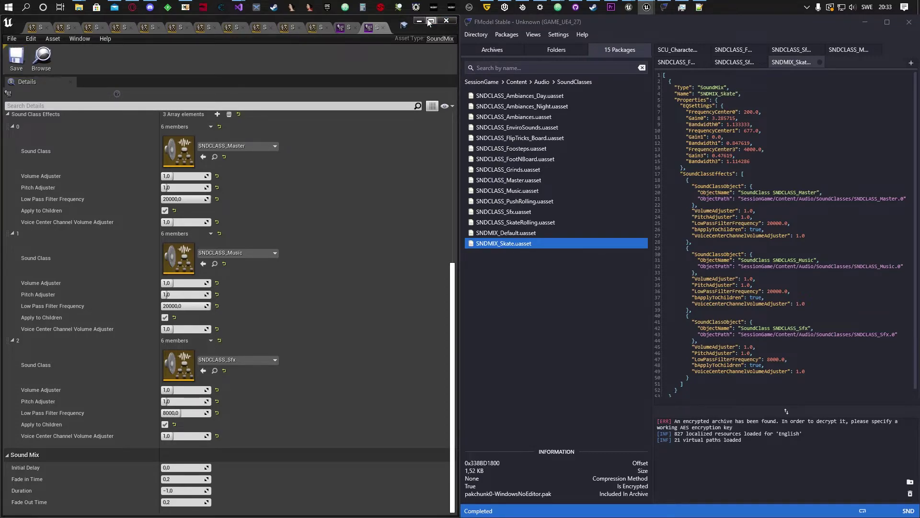
click(446, 20)
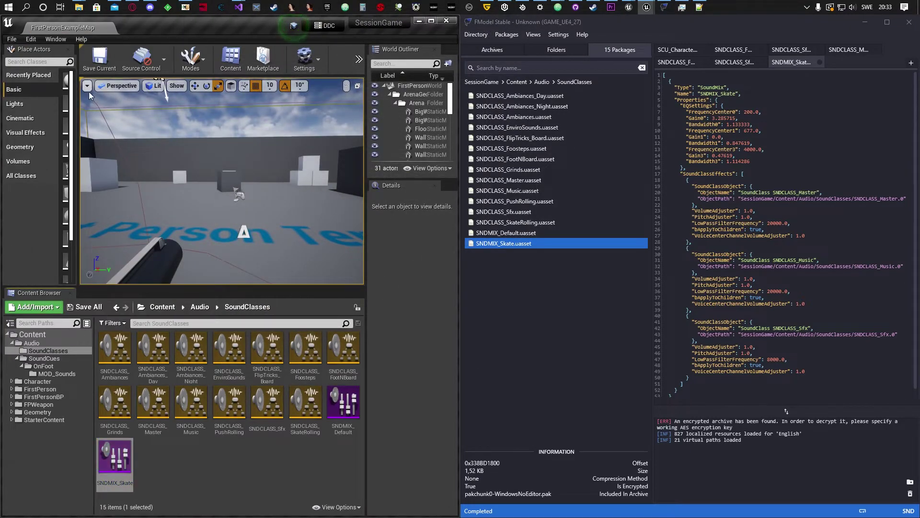
click(96, 61)
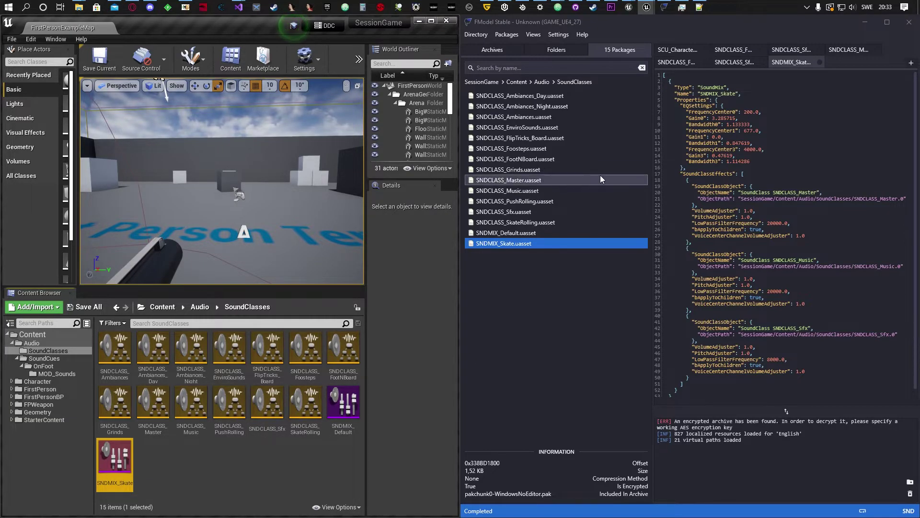
- Review the exported data of the SoundClasses packages in FModel, from SNDMIX_Default up to SNDCLASS_Ambiances_Day
double_click(518, 232)
double_click(518, 222)
double_click(517, 214)
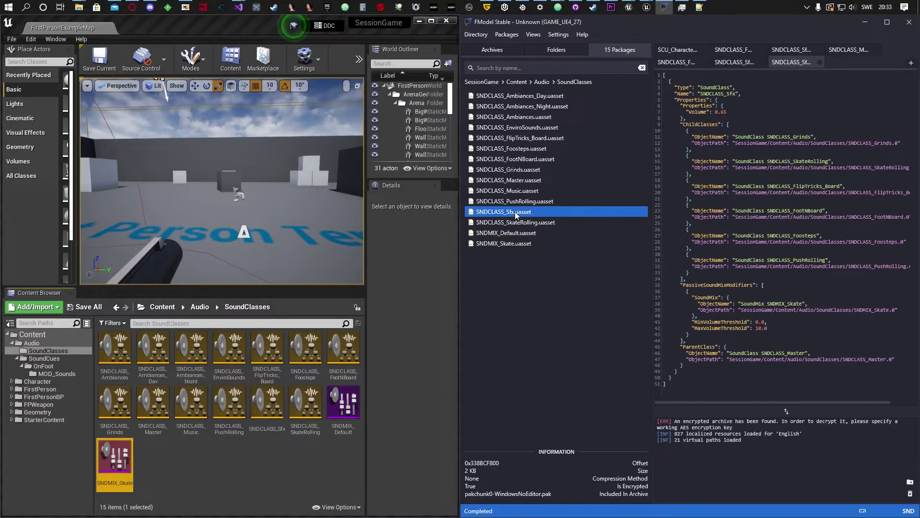
double_click(519, 202)
double_click(519, 190)
double_click(518, 180)
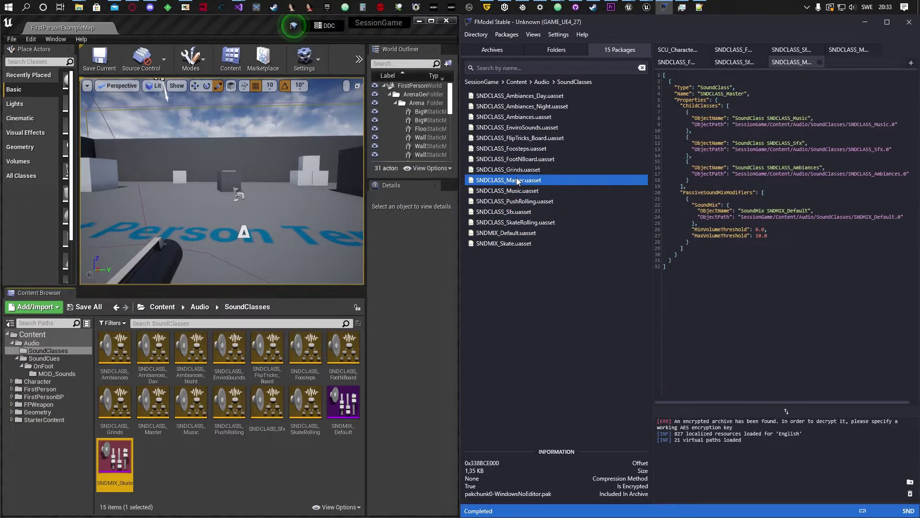
double_click(517, 169)
double_click(515, 159)
double_click(516, 149)
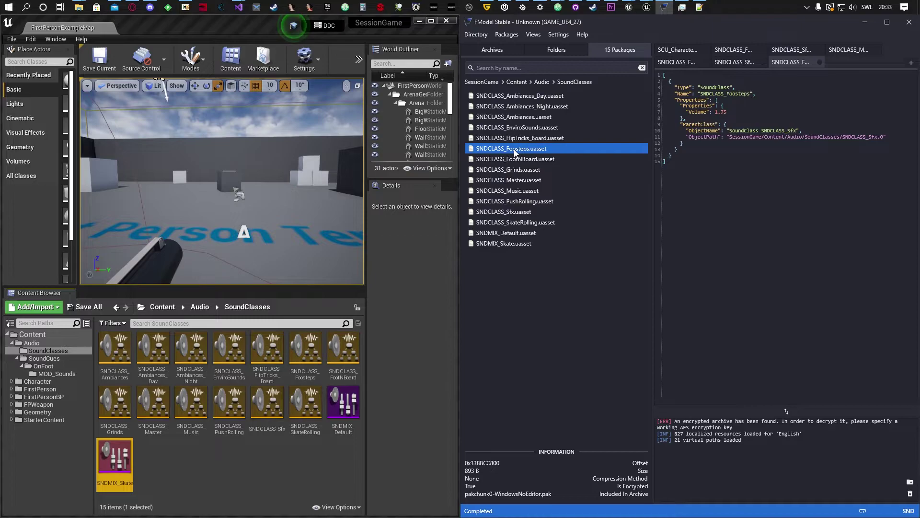
double_click(518, 138)
double_click(520, 128)
double_click(522, 117)
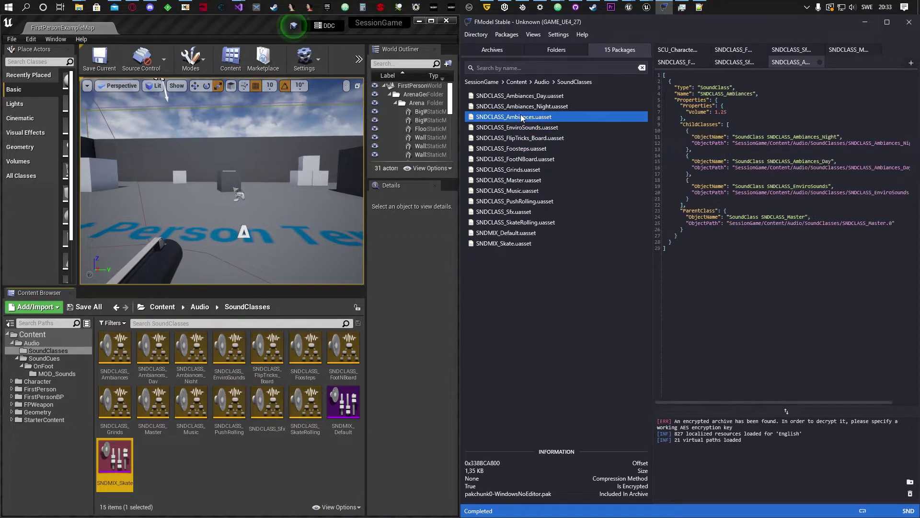
double_click(522, 106)
double_click(522, 96)
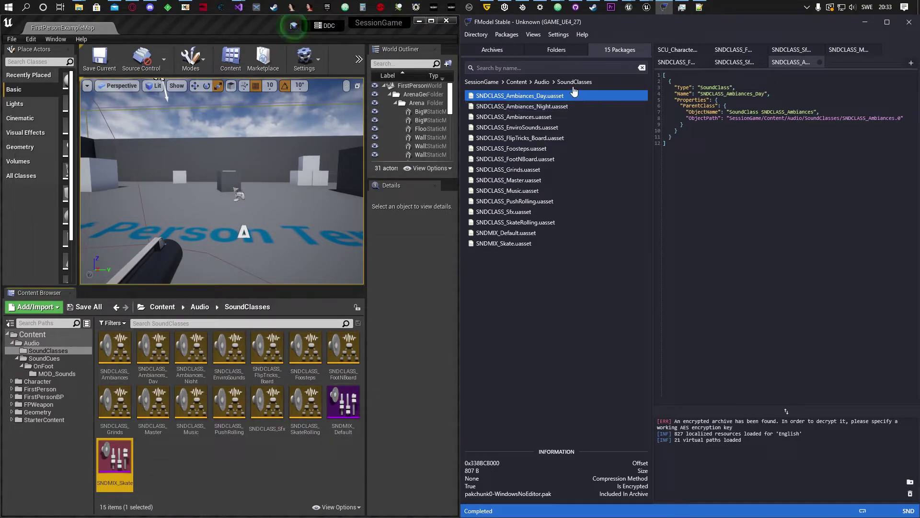
- Open the exported data of SCU_Character_Jump from Audio/SoundCues/OnFoot and highlight its sound class name
click(541, 82)
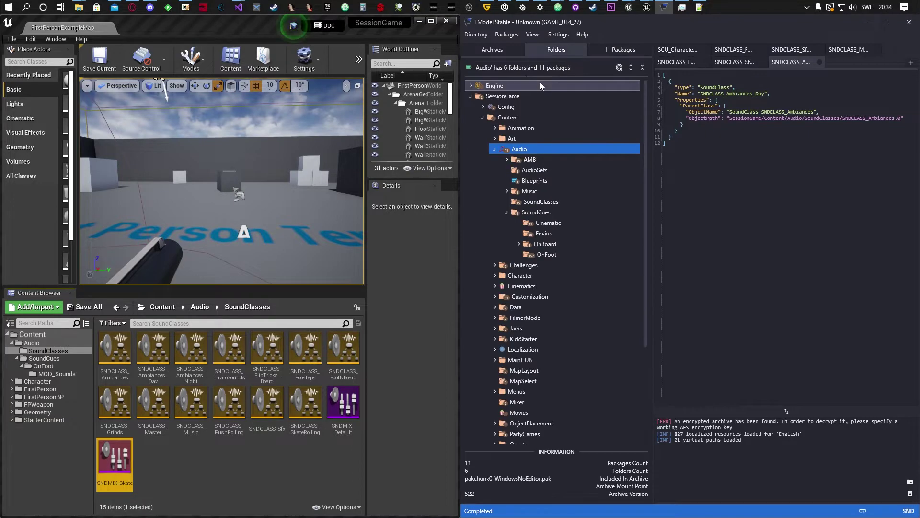
double_click(547, 254)
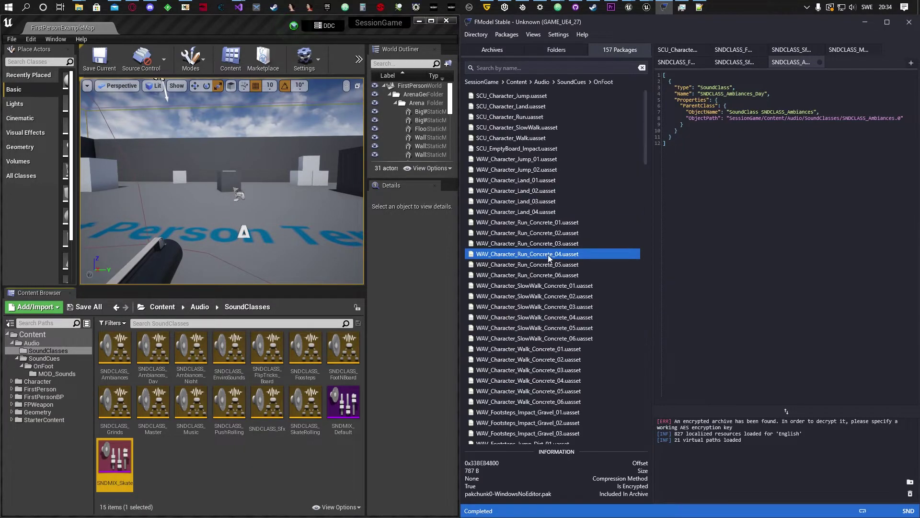
double_click(509, 97)
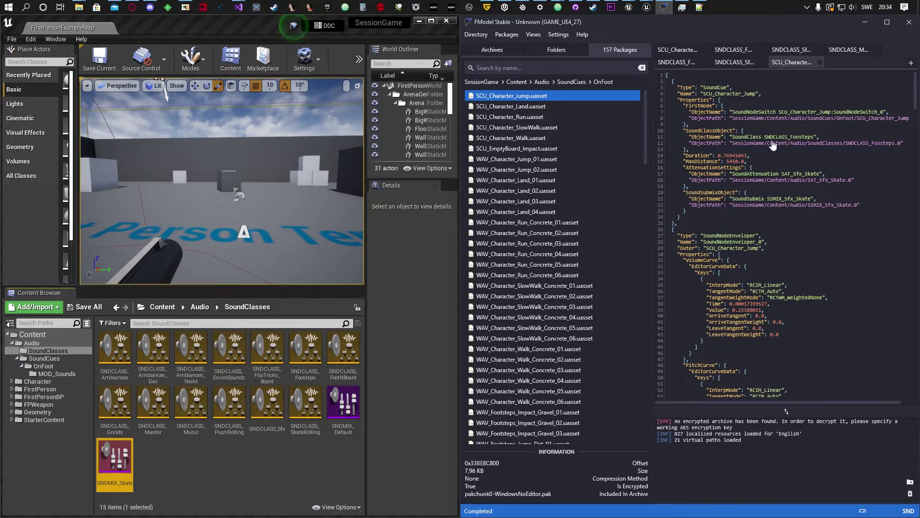
double_click(774, 136)
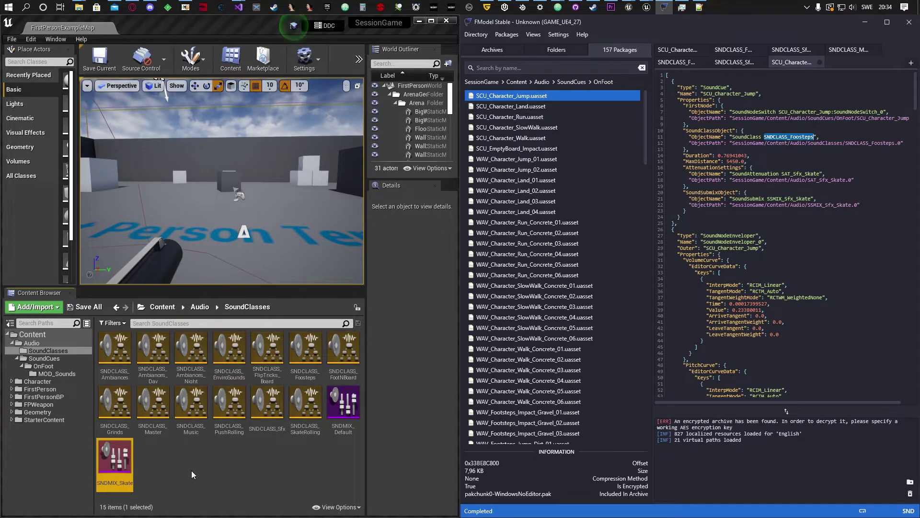
- Open the SCU_Character_Jump sound cue from the project's Audio/SoundCues/OnFoot folder in Unreal
click(208, 319)
click(205, 311)
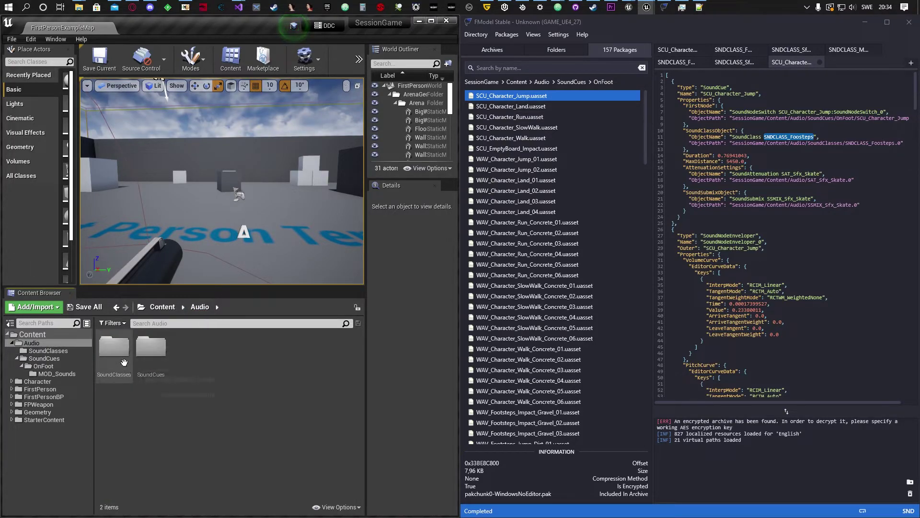
double_click(150, 359)
double_click(116, 357)
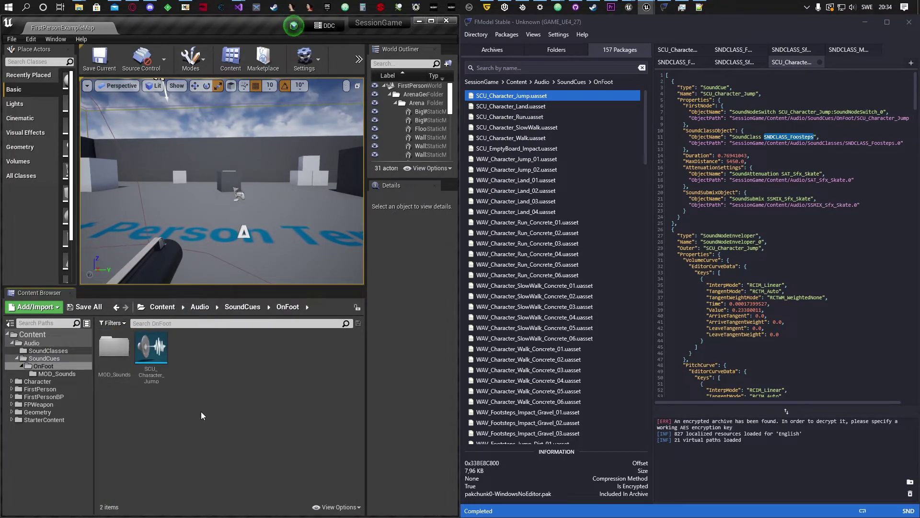
click(150, 367)
double_click(151, 377)
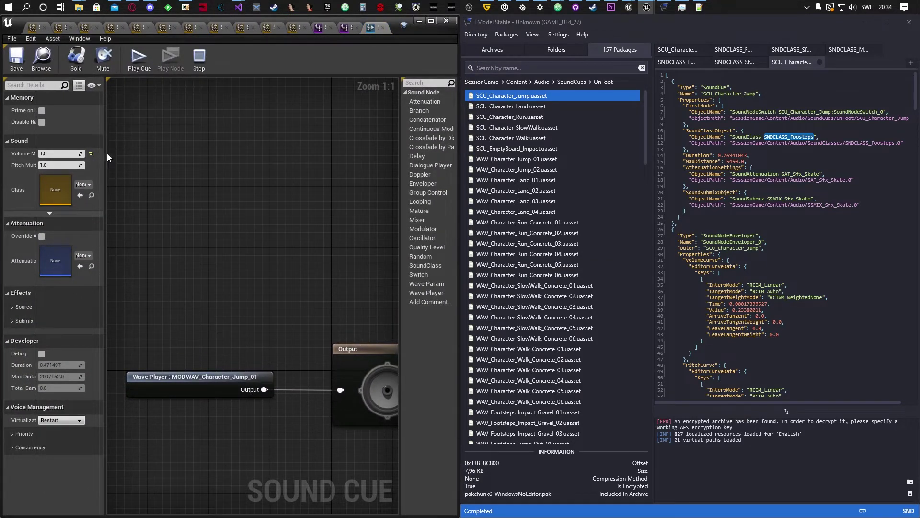
- Assign SNDCLASS_Foosteps as the sound cue's class, save the cue and minimize its editor
drag(106, 154, 158, 154)
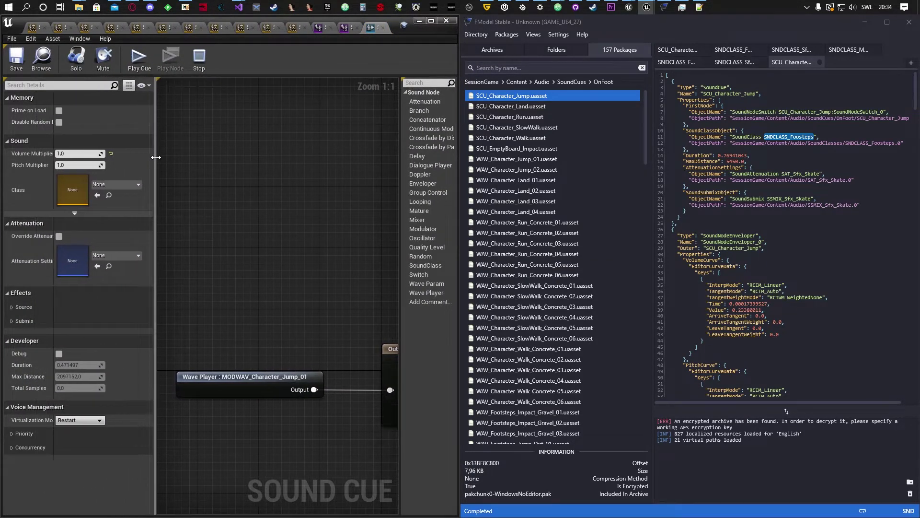
click(116, 183)
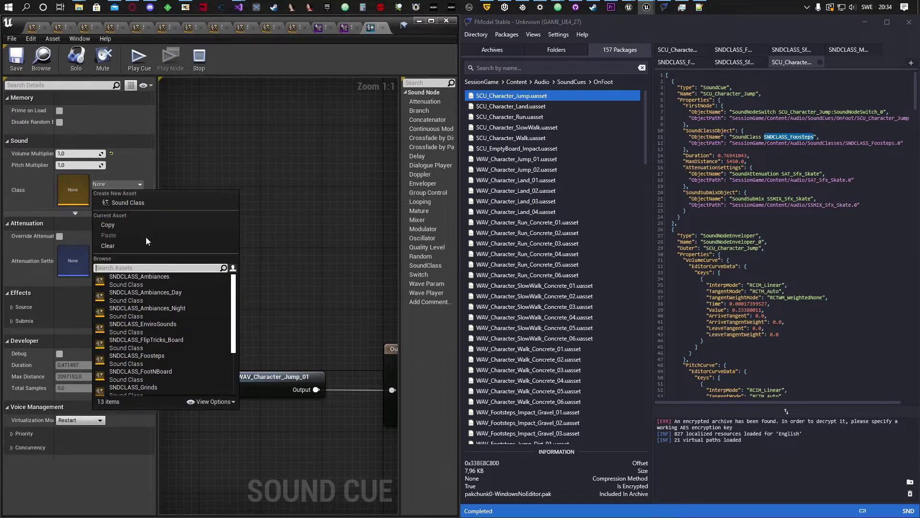
click(150, 359)
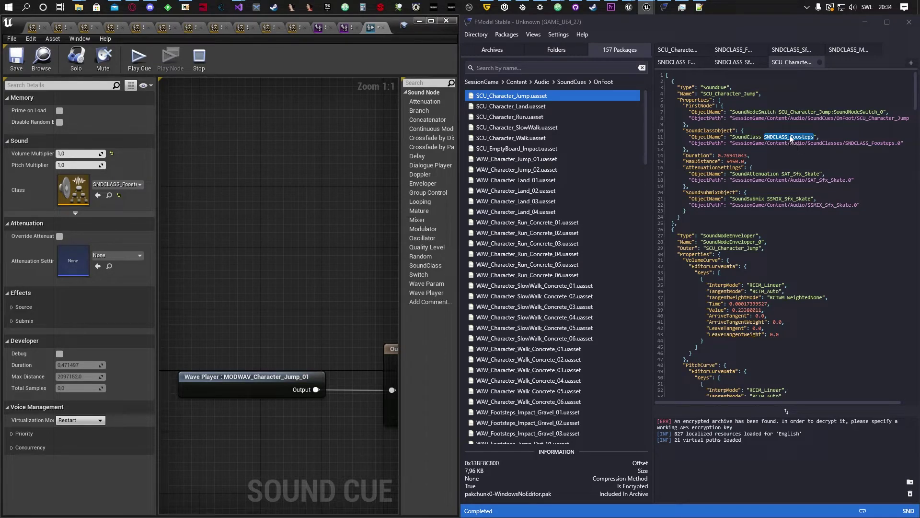
click(16, 59)
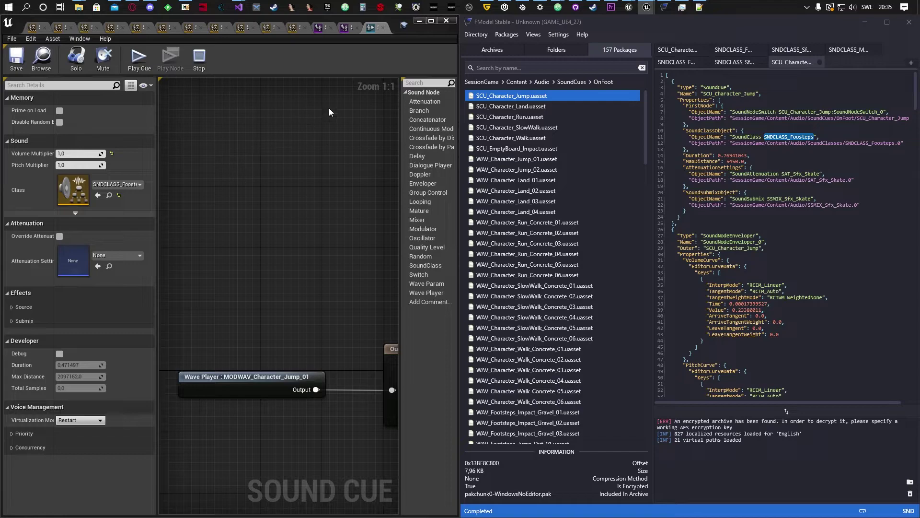
click(420, 21)
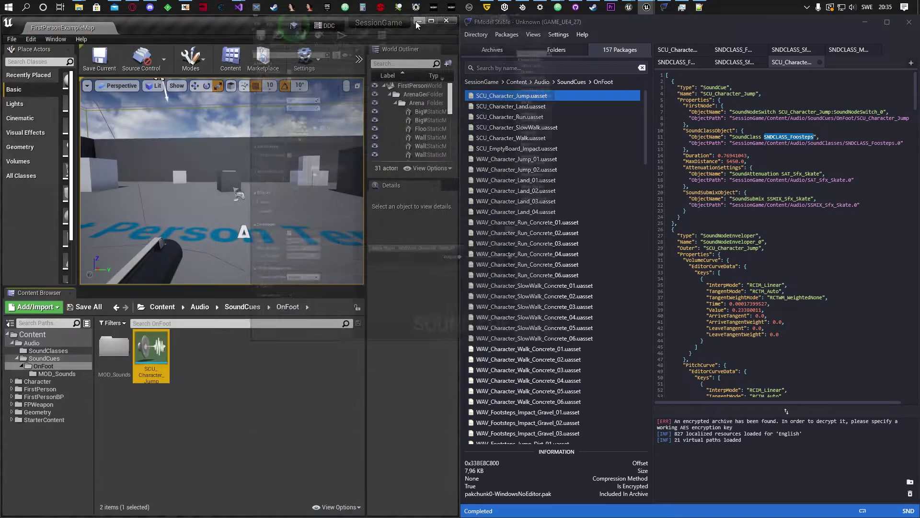
- Recheck the class assigned to SCU_Character_Jump and cook the project's content for Windows
double_click(152, 353)
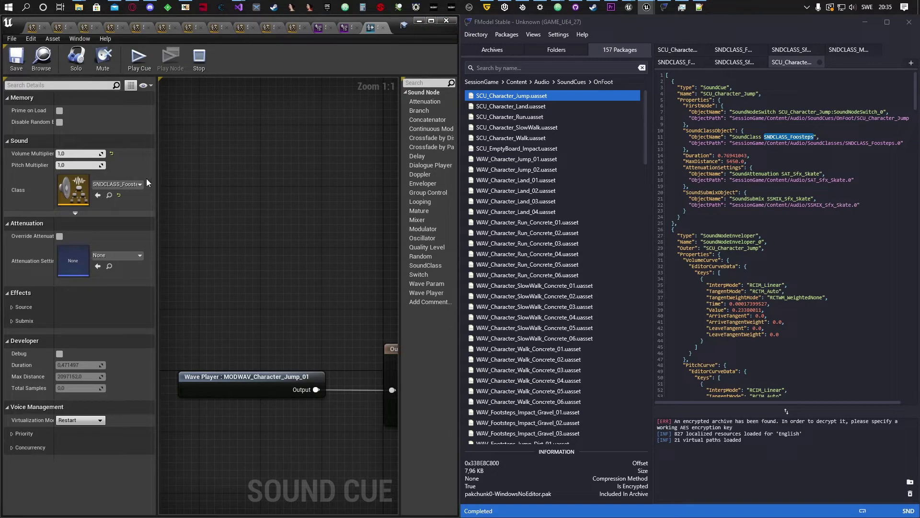
click(419, 22)
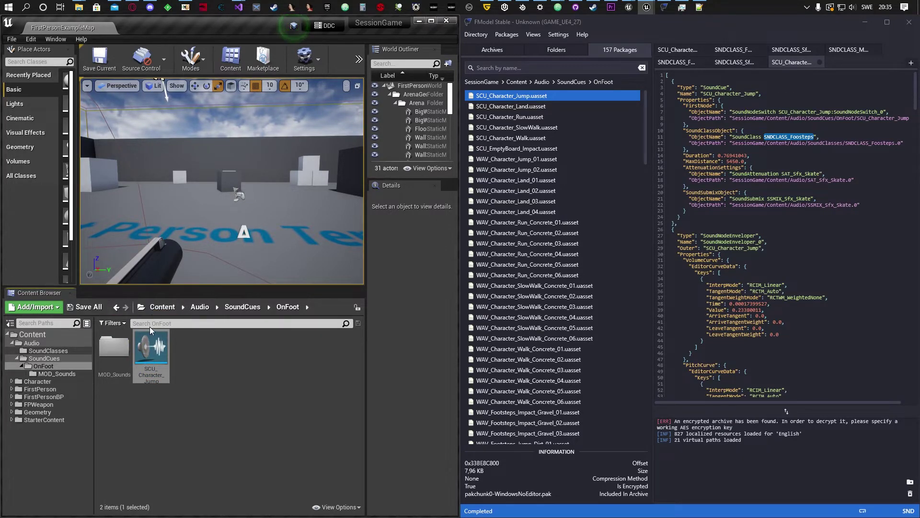
click(12, 40)
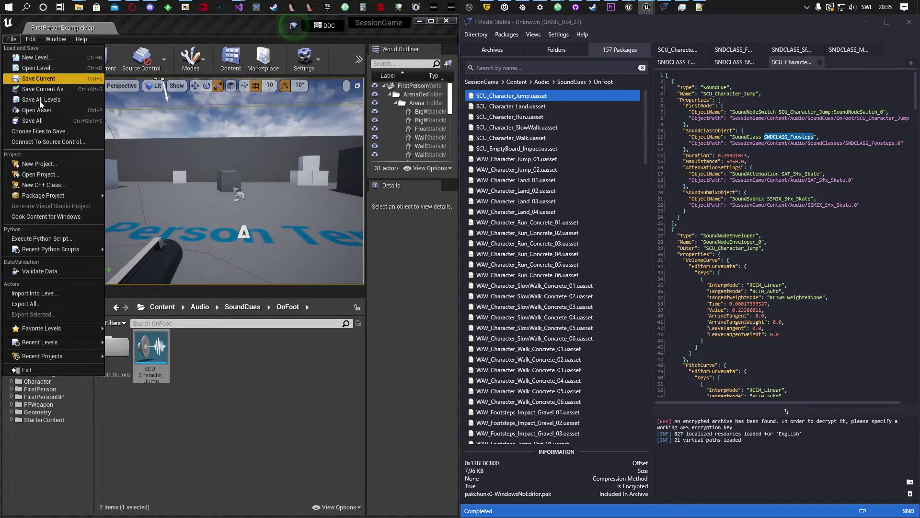
click(54, 216)
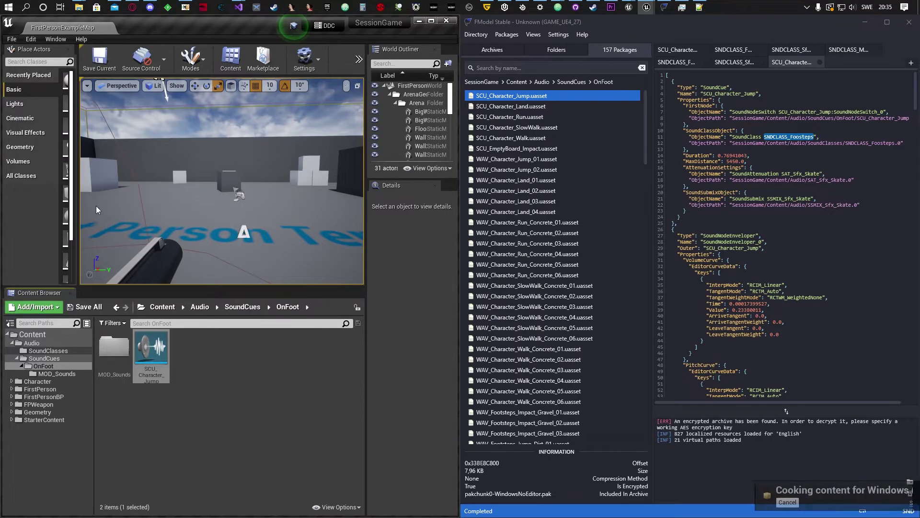
- In File Explorer, delete the old Audio folder from the installed game's Session/SessionGame/Content folder
click(421, 24)
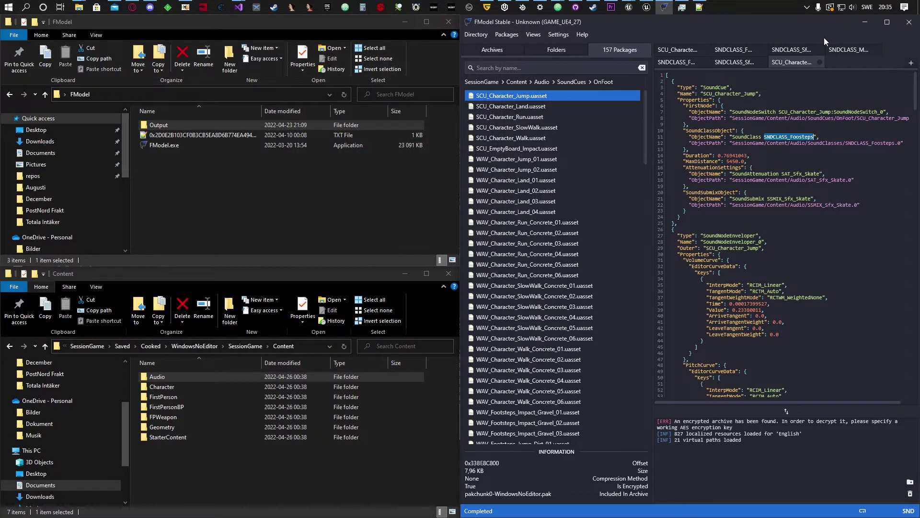
click(862, 27)
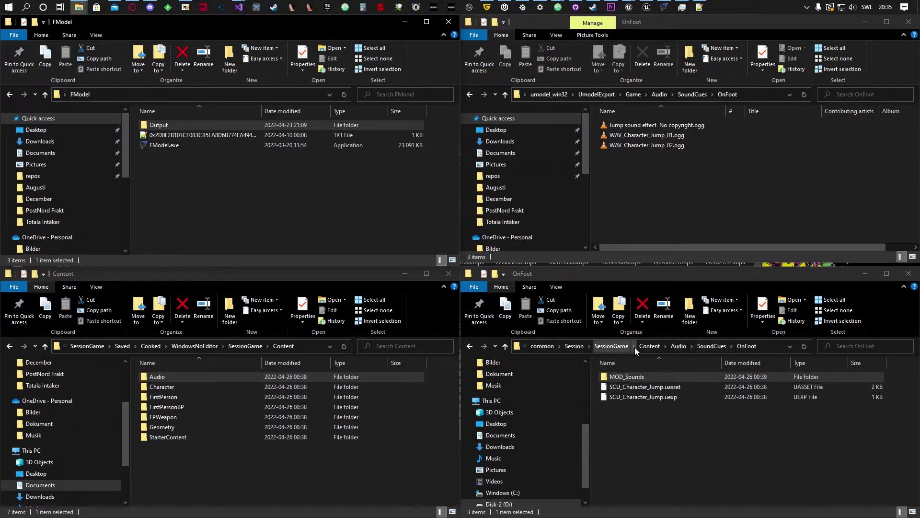
click(655, 347)
click(622, 386)
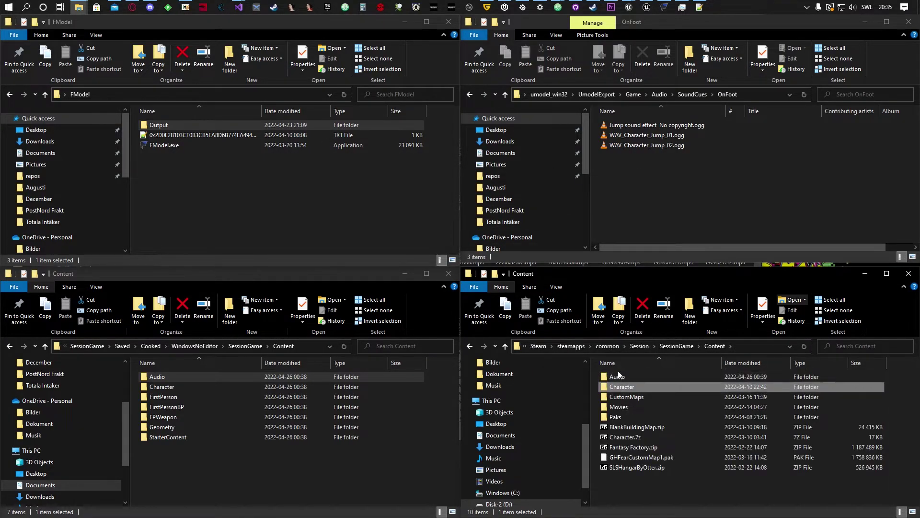
click(619, 377)
key(Delete)
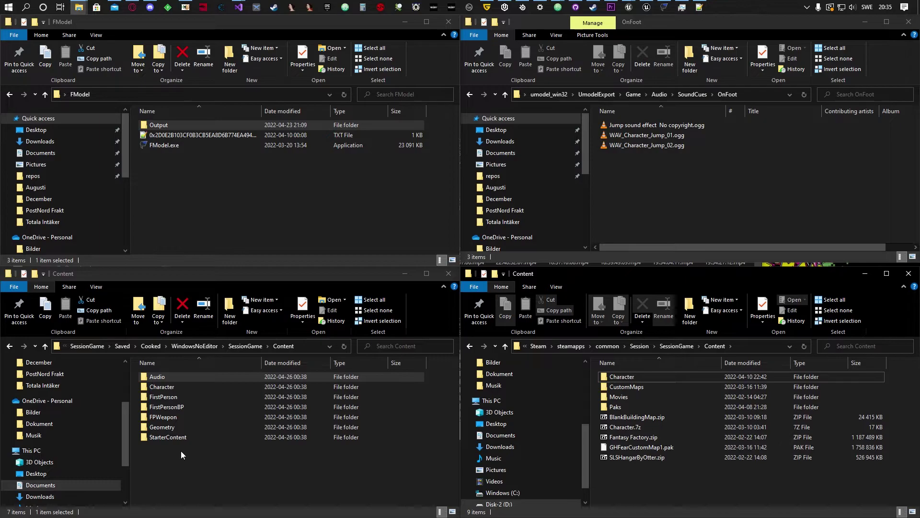
- Copy the Audio folder from the cooked WindowsNoEditor content into the installed game's SessionGame/Content folder
click(644, 5)
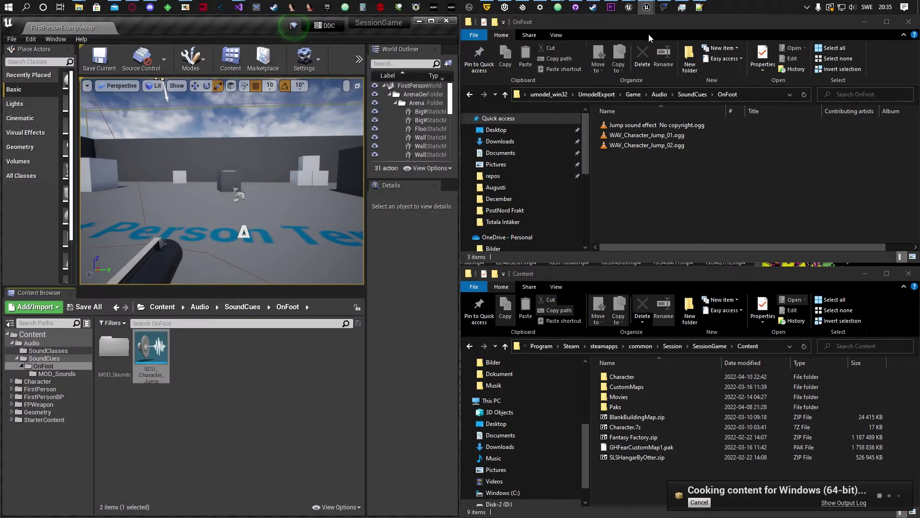
click(420, 20)
click(160, 379)
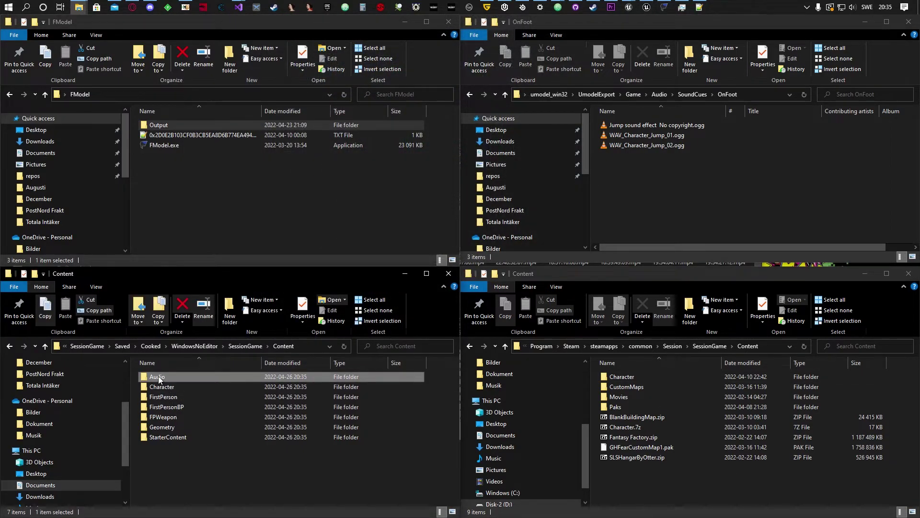
key(ctrl+c)
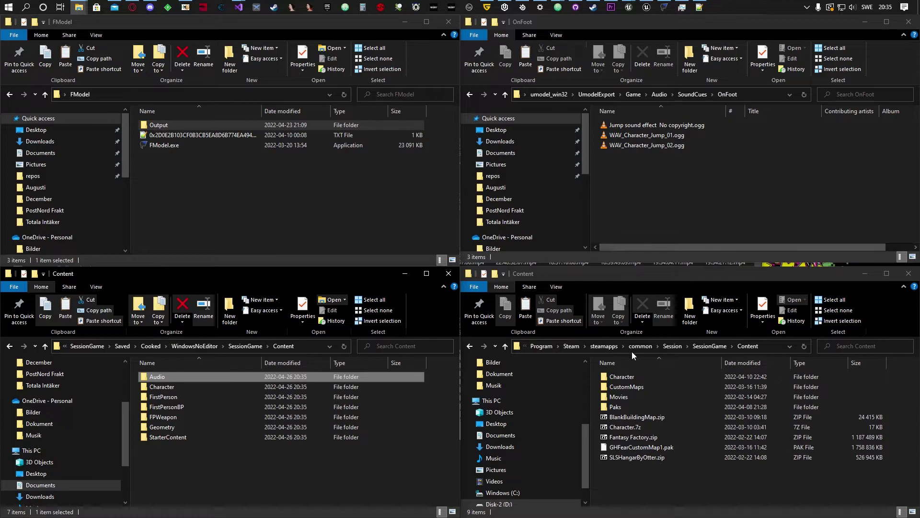
click(637, 494)
key(ctrl+v)
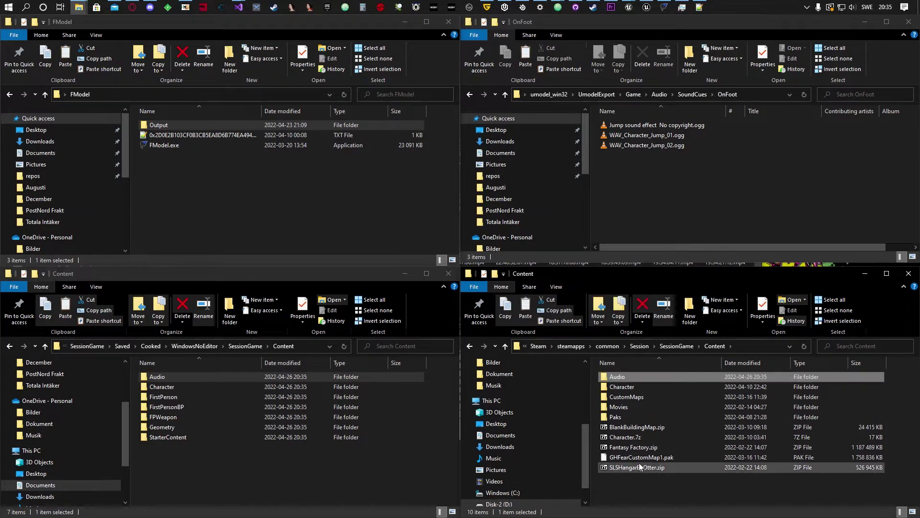
- Check the sound class and sound mix files in the game's copied Audio/SoundClasses folder
double_click(621, 377)
double_click(624, 377)
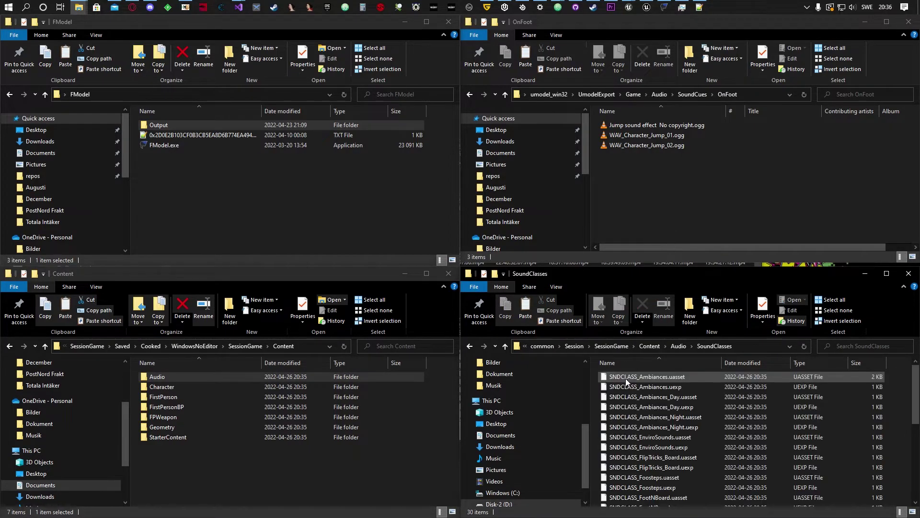
scroll(651, 499, down, 2)
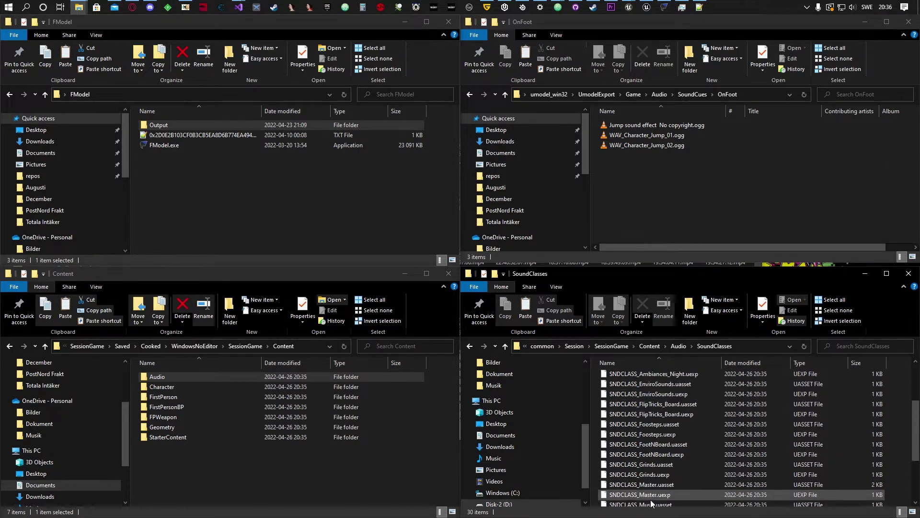
scroll(651, 502, down, 4)
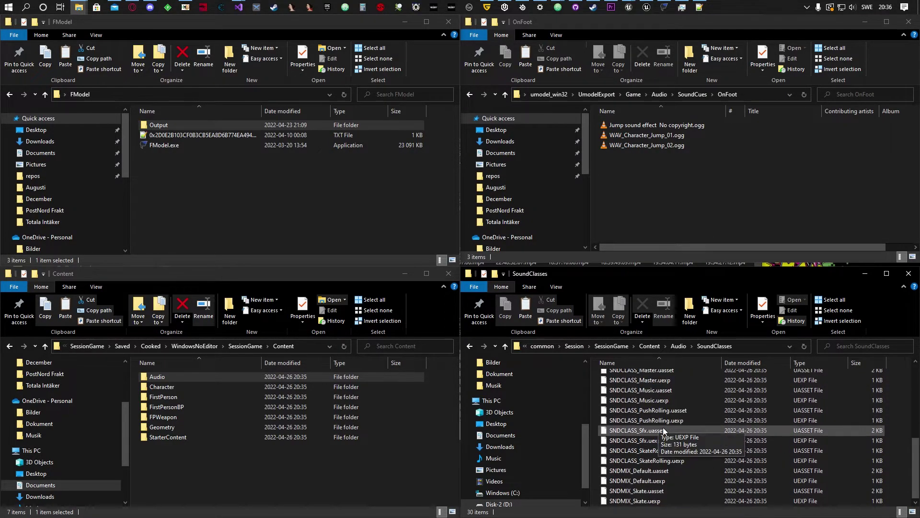
scroll(645, 490, up, 5)
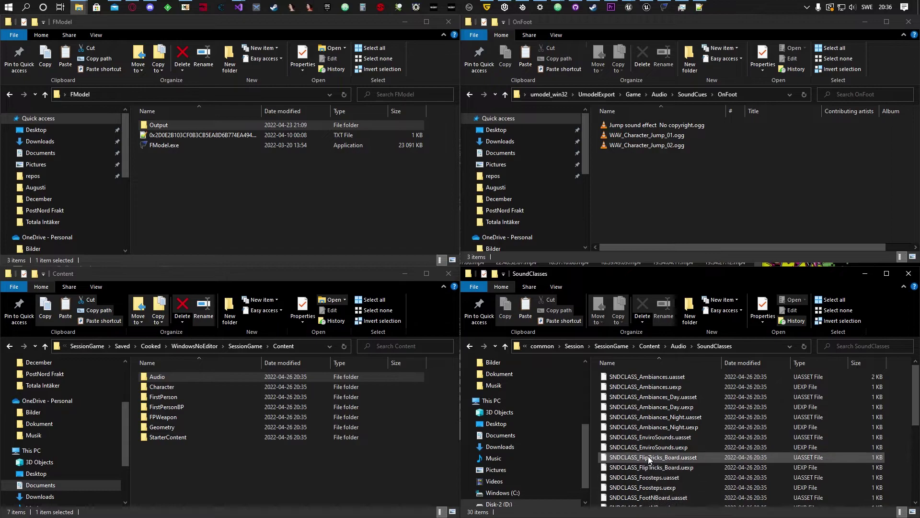
scroll(648, 378, down, 5)
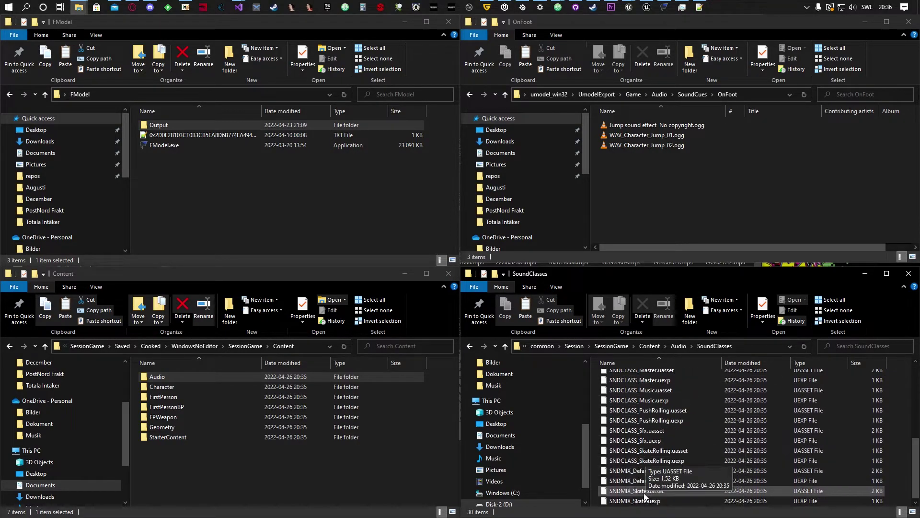
scroll(648, 466, up, 5)
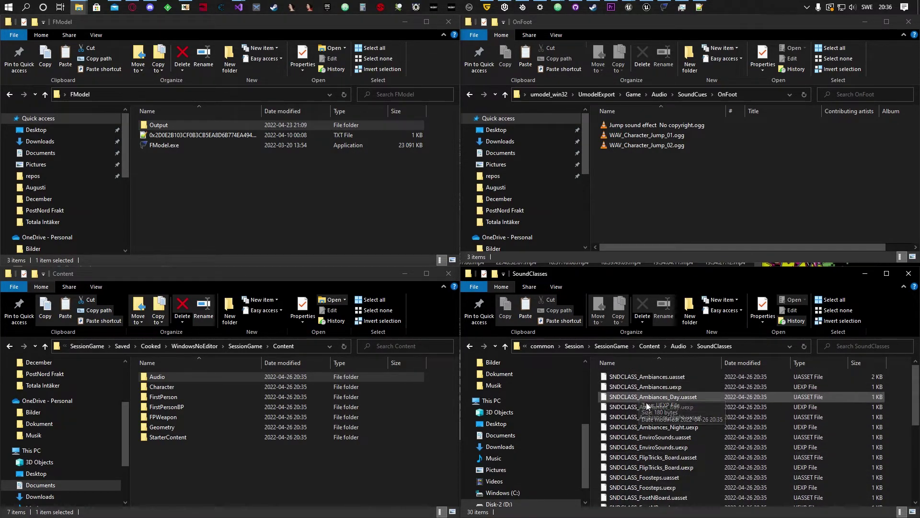
- Check the copied sound cue and wave files in the game's Audio/SoundCues/OnFoot folder and its MOD_Sounds subfolder
scroll(657, 417, down, 5)
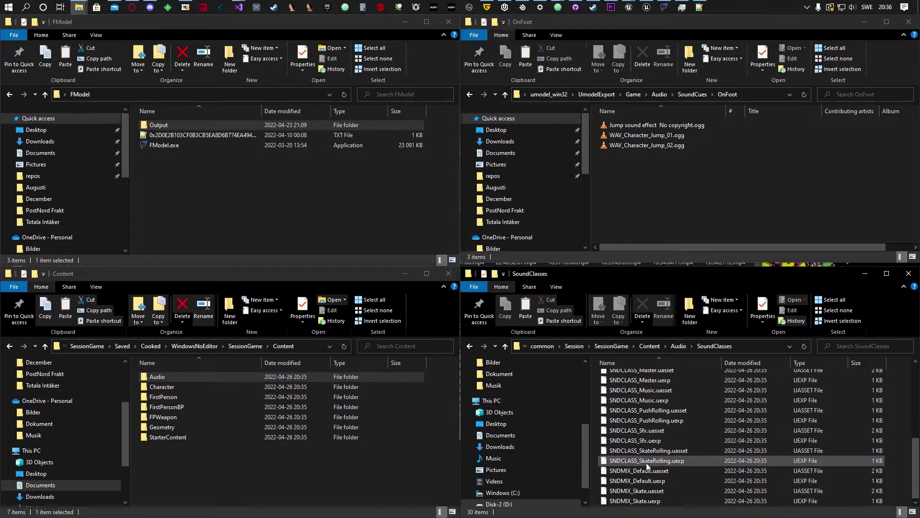
scroll(647, 463, up, 5)
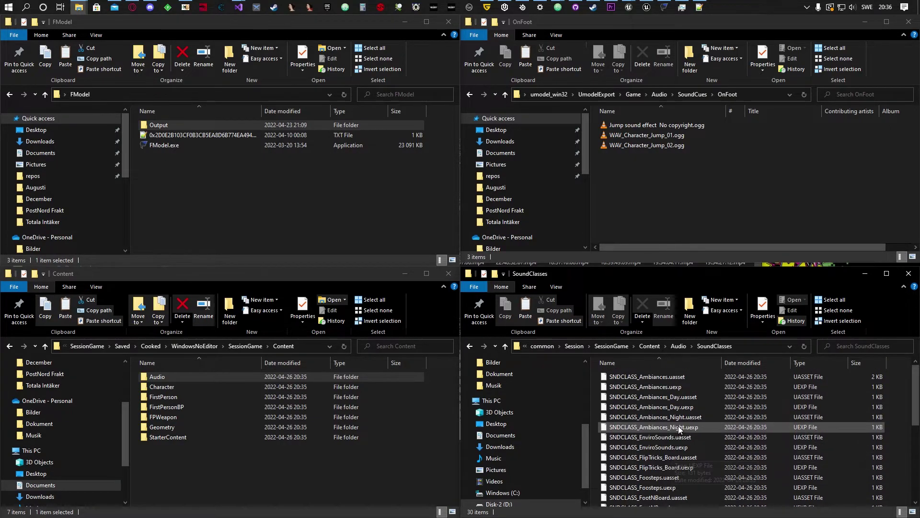
click(683, 347)
double_click(629, 389)
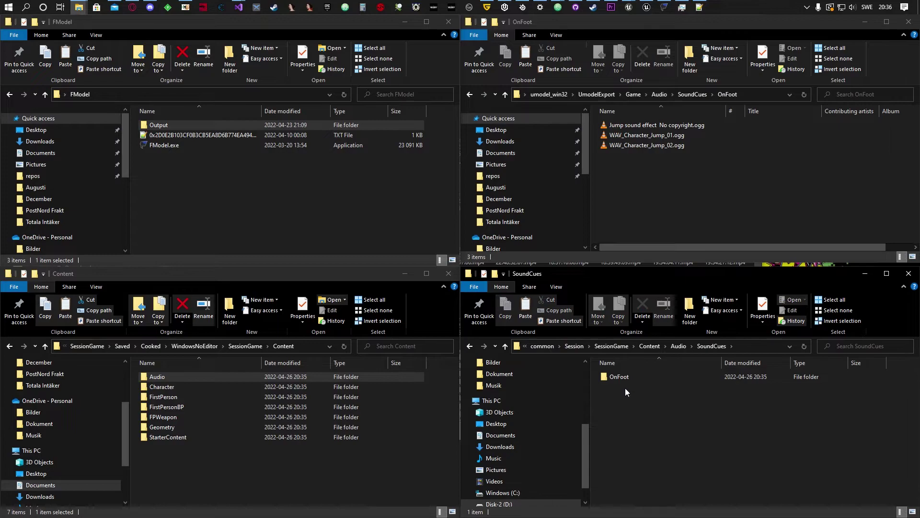
double_click(623, 378)
double_click(634, 378)
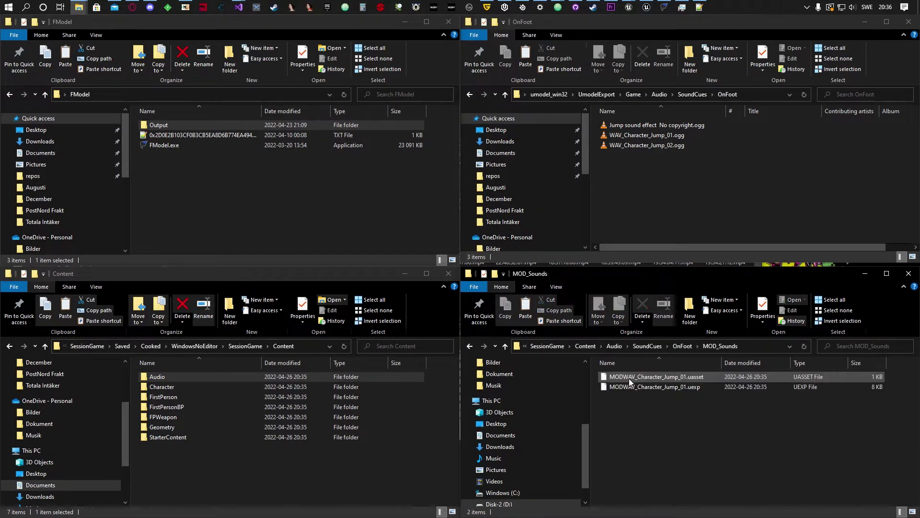
click(683, 346)
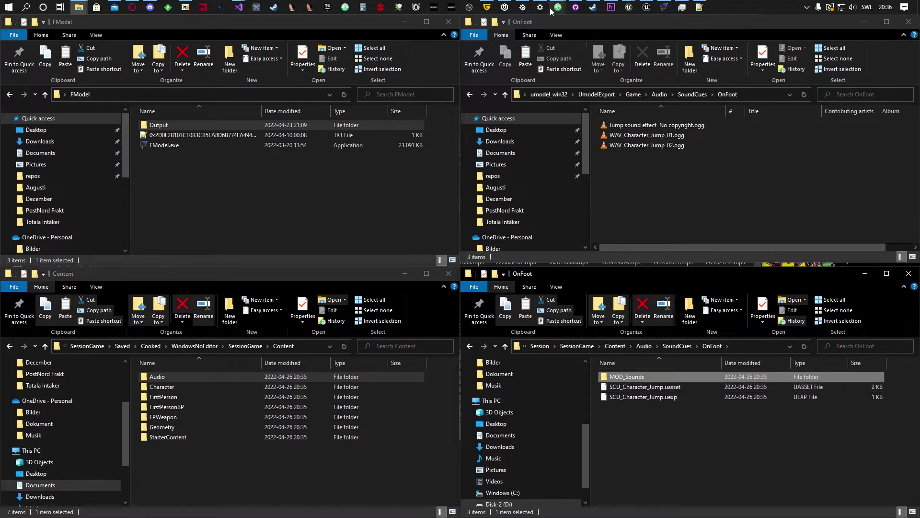
- Switch to Session, start the game and inspect the Sound Volume setting in the in-game audio options
click(382, 6)
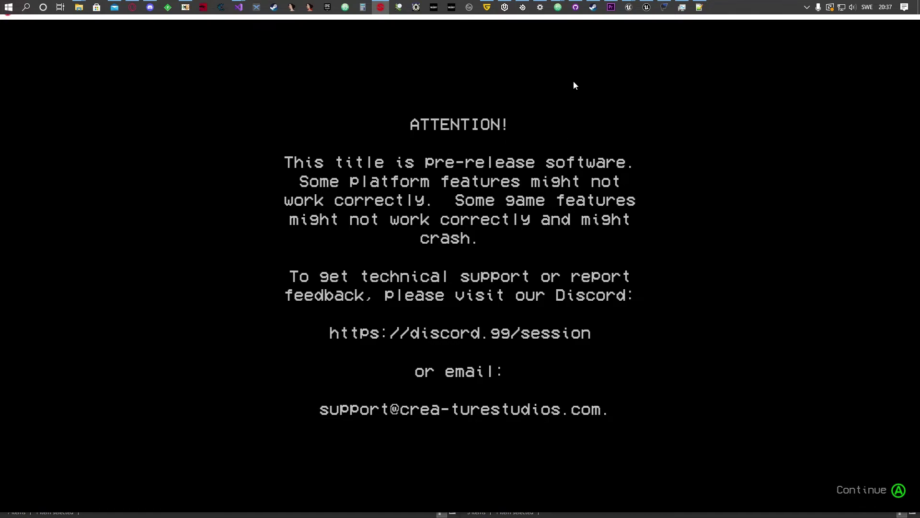
click(916, 20)
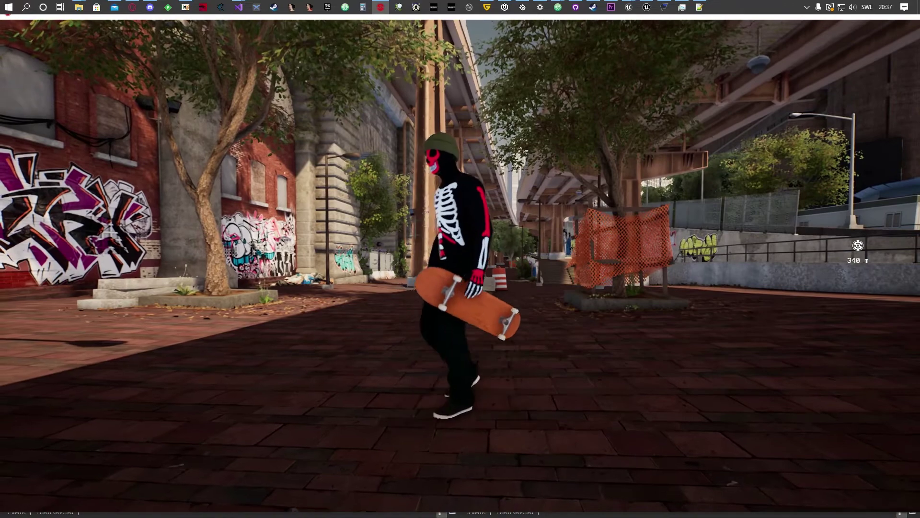
key(Escape)
key(Down)
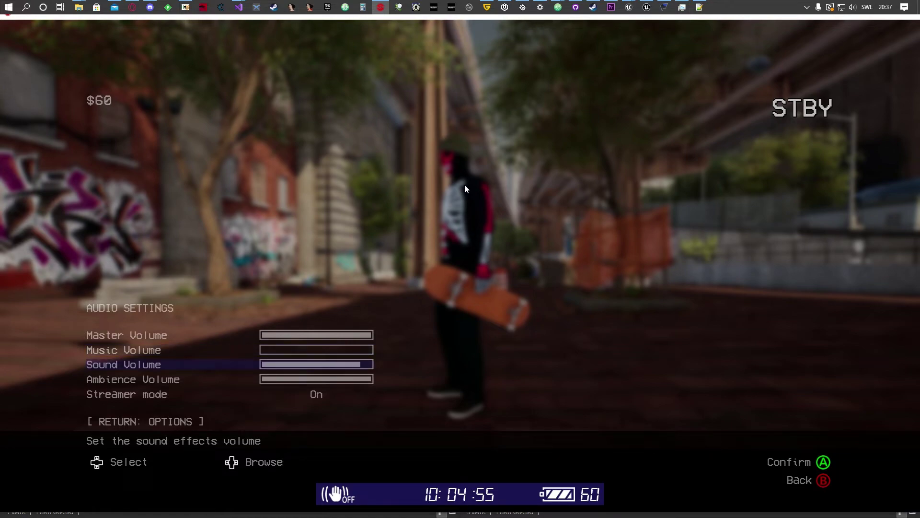
key(Escape)
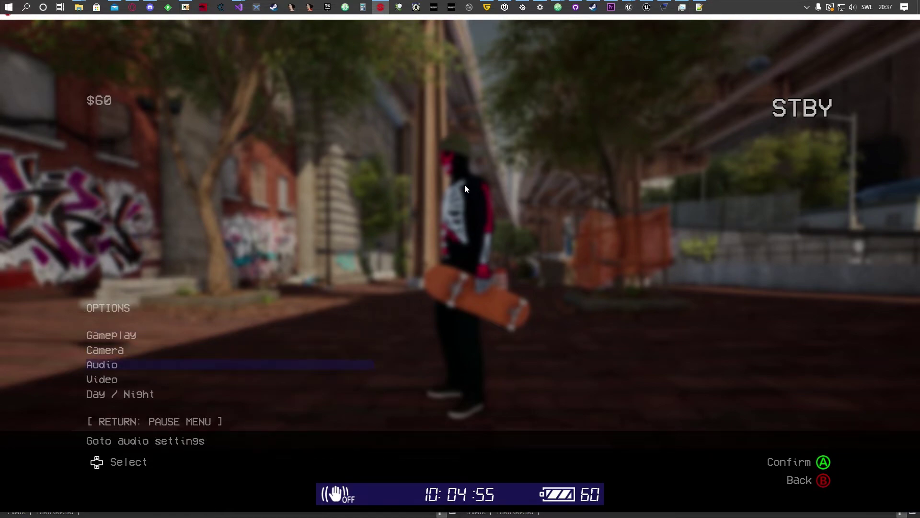
key(Escape)
key(Escape)
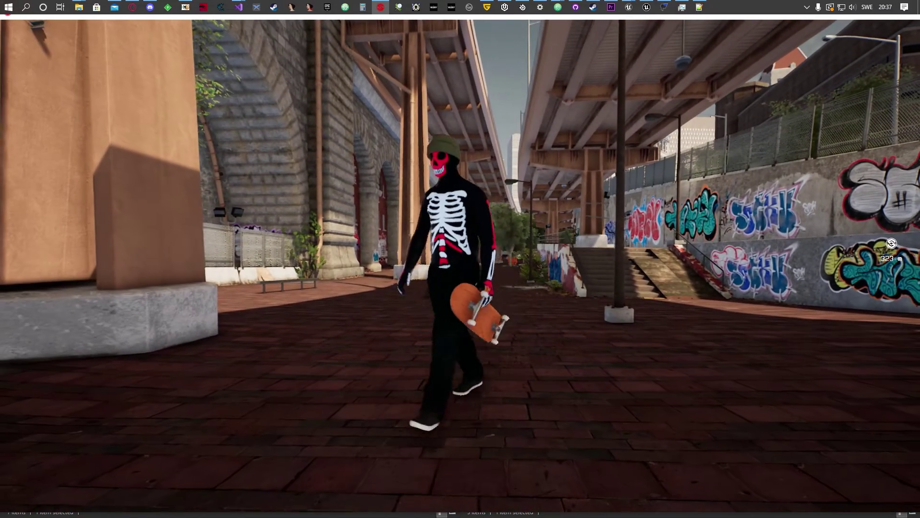
- Reopen Session's in-game options, go to the Audio entry and return to gameplay
key(Escape)
key(Down)
key(Down)
key(Return)
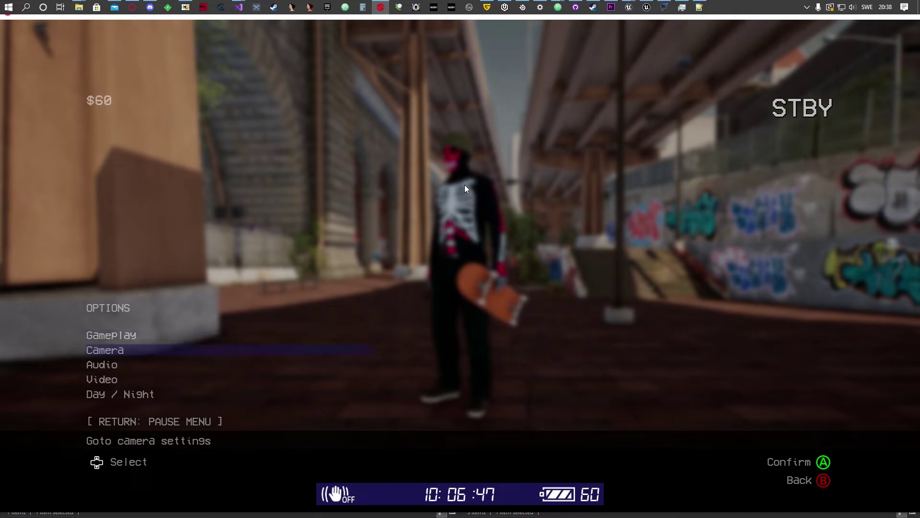
key(Down)
key(Escape)
key(Escape)
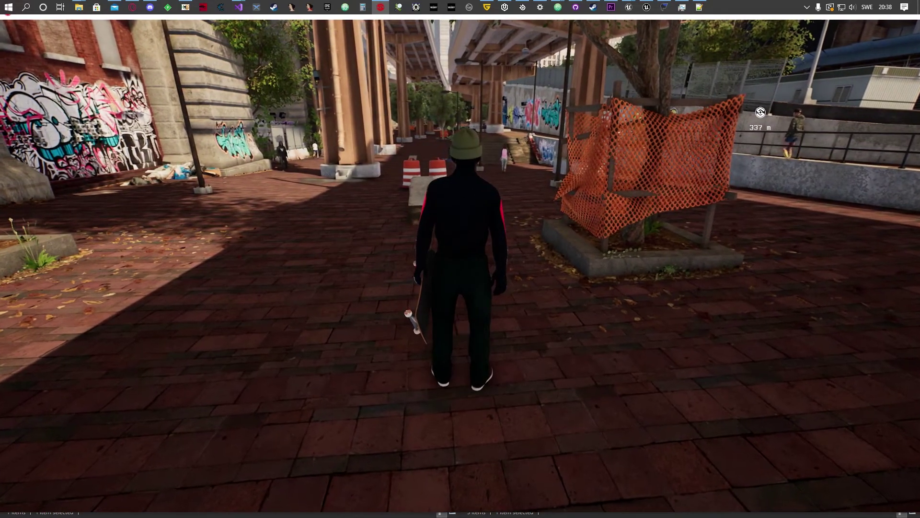
- Switch to the SessionGame project in Unreal Editor and duplicate the MODWAV_Character_Jump_01 sound wave in MOD_Sounds
key(super)
key(super)
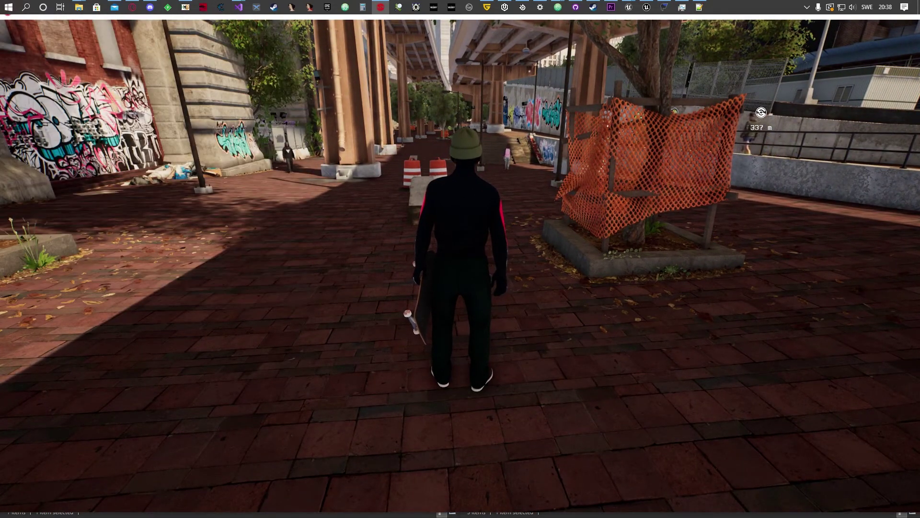
key(alt+Tab)
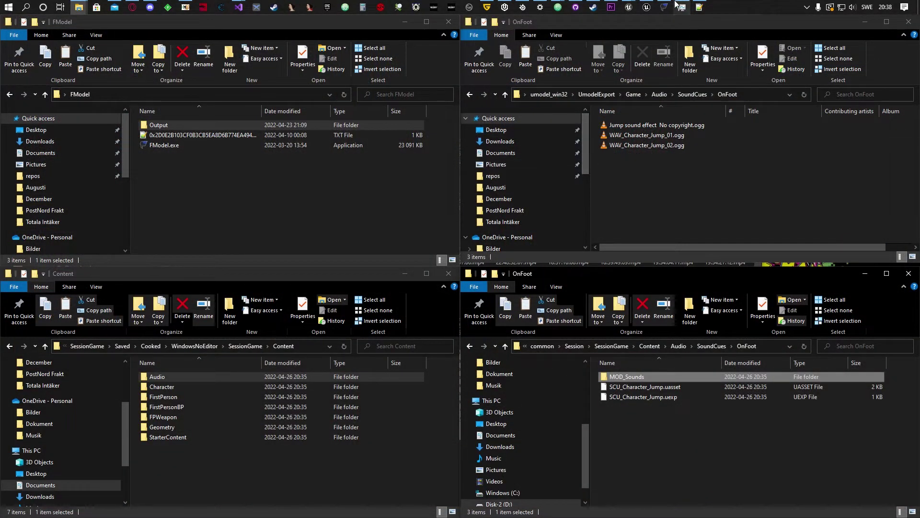
click(647, 7)
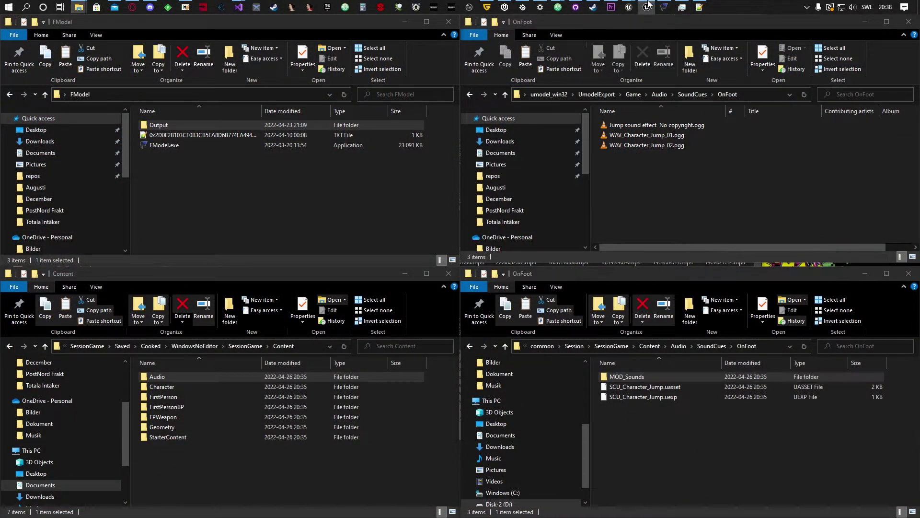
double_click(114, 346)
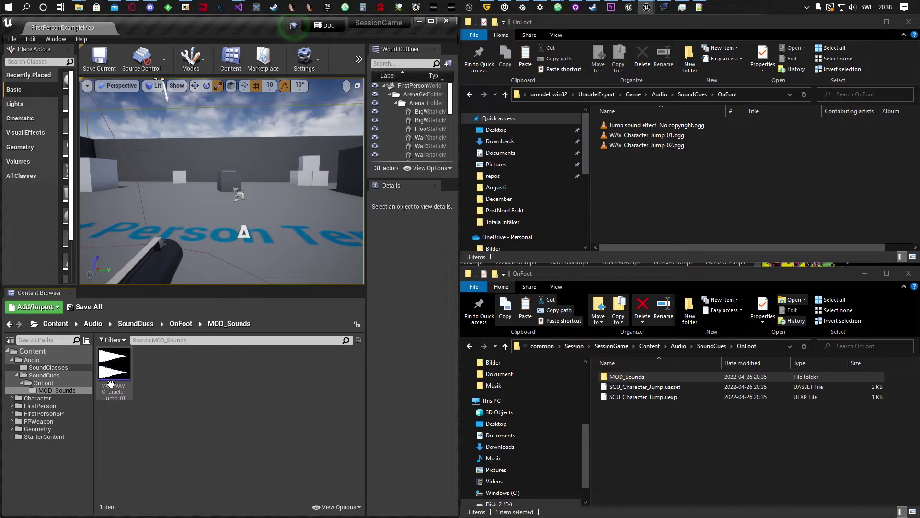
key(ctrl+v)
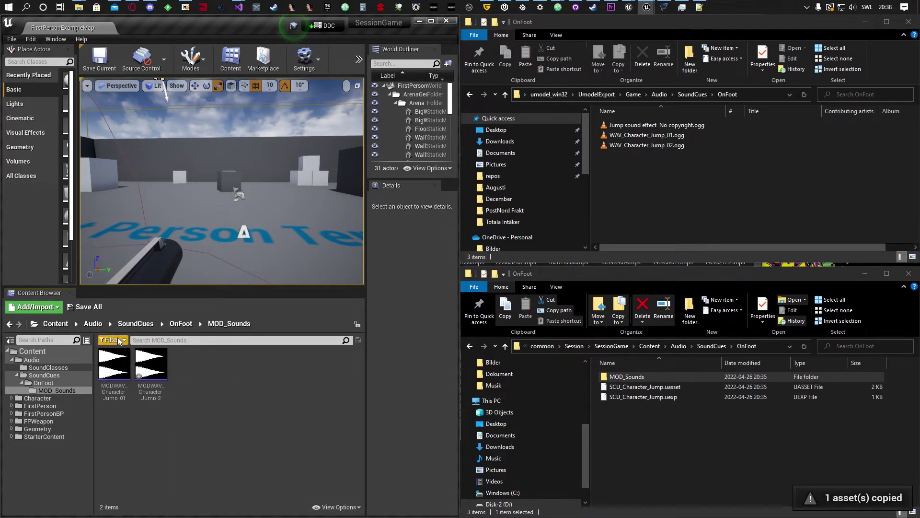
- Locate the duplicated jump wave in Audio/SoundCues/OnFoot/MOD_Sounds and save the work
click(55, 323)
double_click(114, 346)
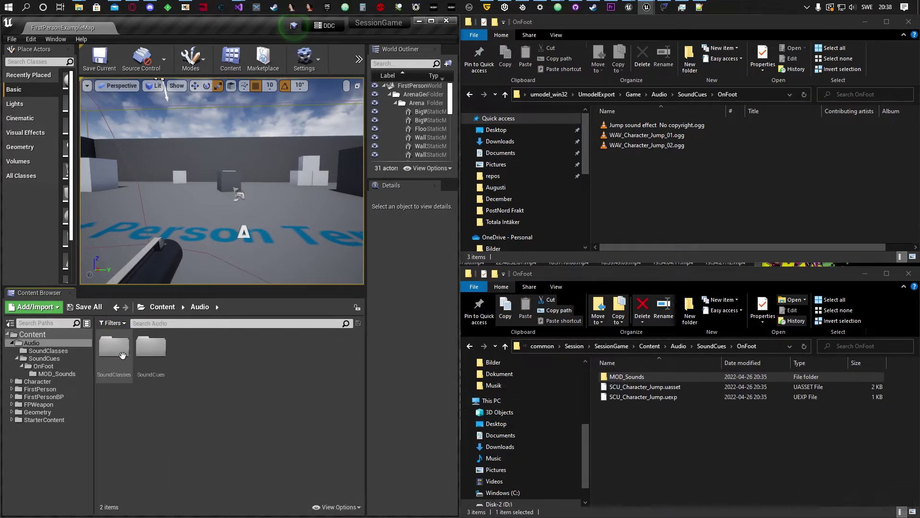
click(151, 355)
double_click(150, 355)
double_click(114, 347)
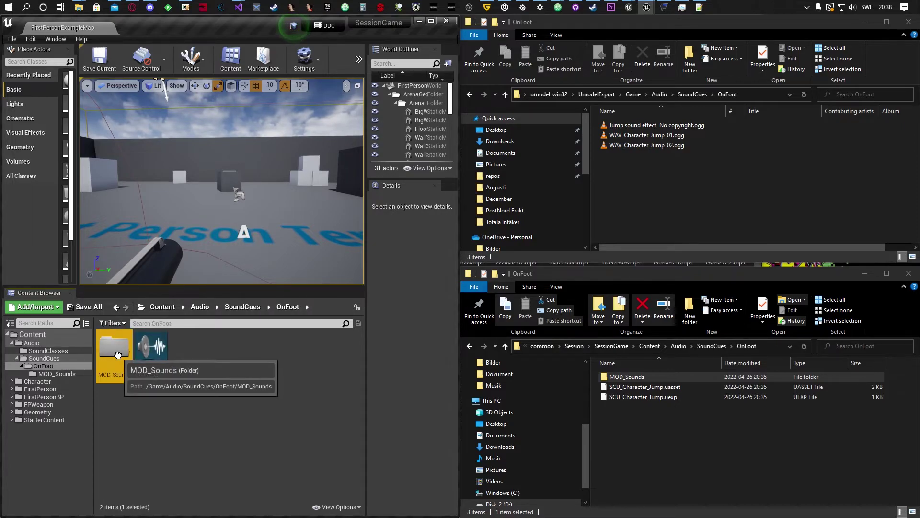
double_click(114, 348)
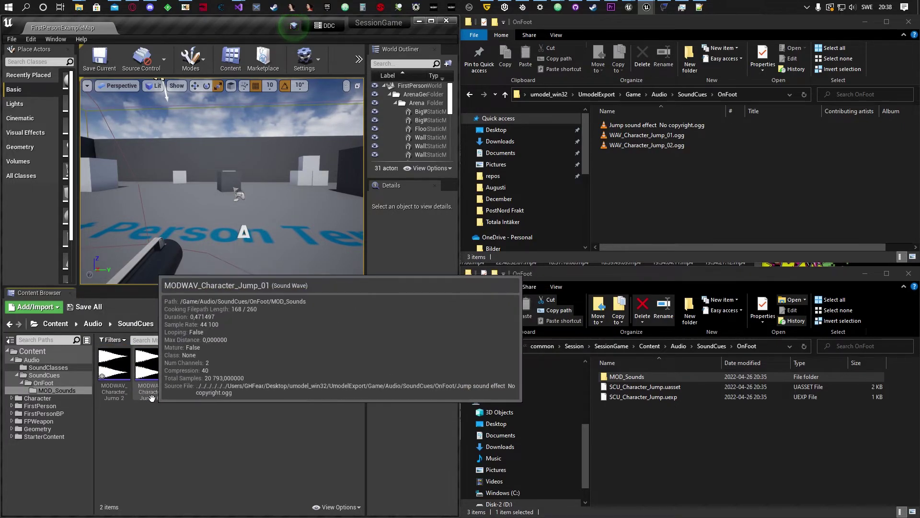
key(ctrl+s)
- Open the SCU_Character_Jump cue beside the content and add MODWAV_Character_Jump_2 to its graph as a wave player
click(181, 324)
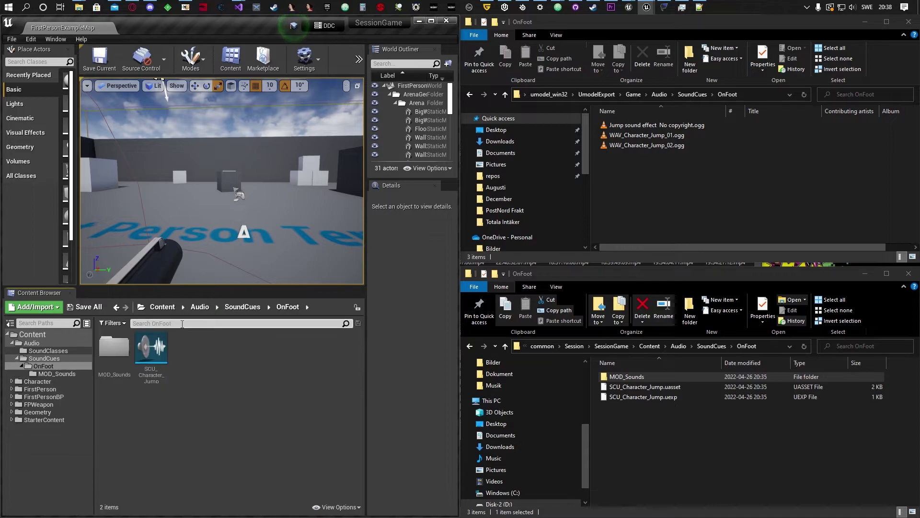
double_click(155, 383)
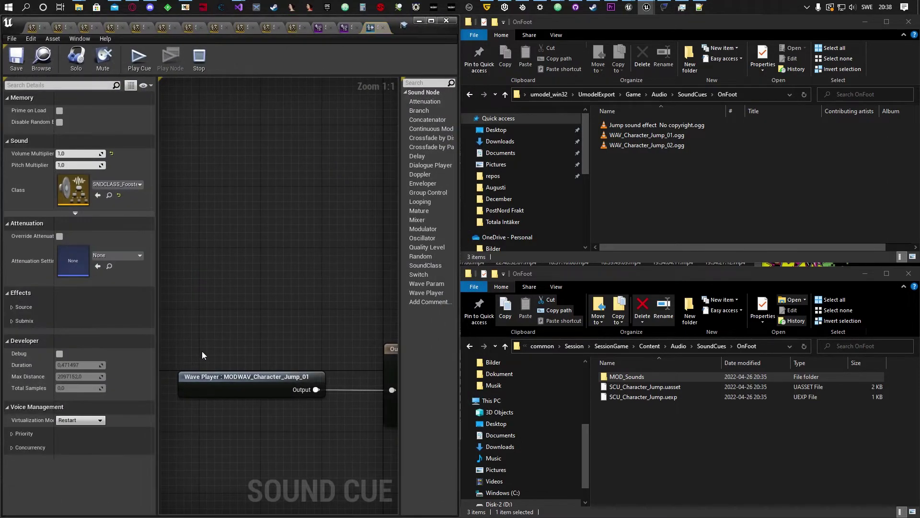
drag(404, 26, 819, 87)
double_click(114, 346)
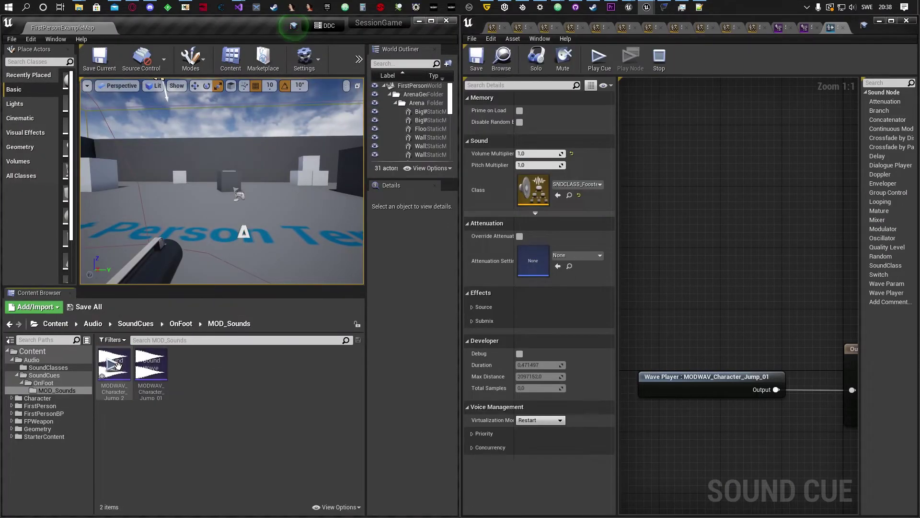
click(113, 388)
drag(113, 388, 694, 286)
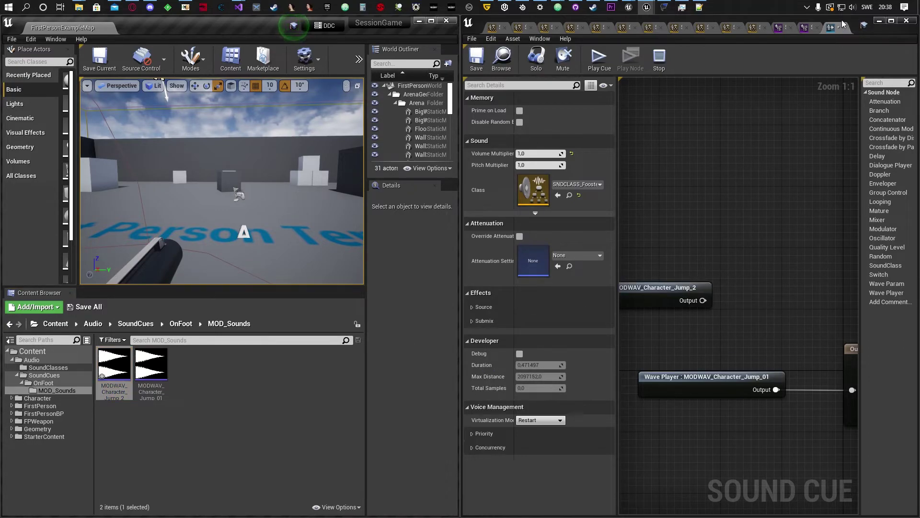
- Set the pitch of the MODWAV_Character_Jump_2 sound wave to 0.5 and save it
double_click(114, 382)
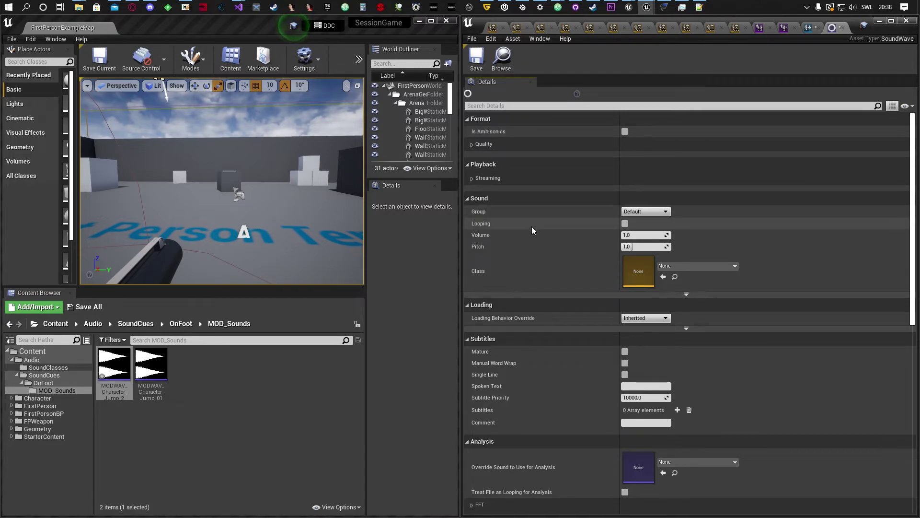
mouse_move(102, 396)
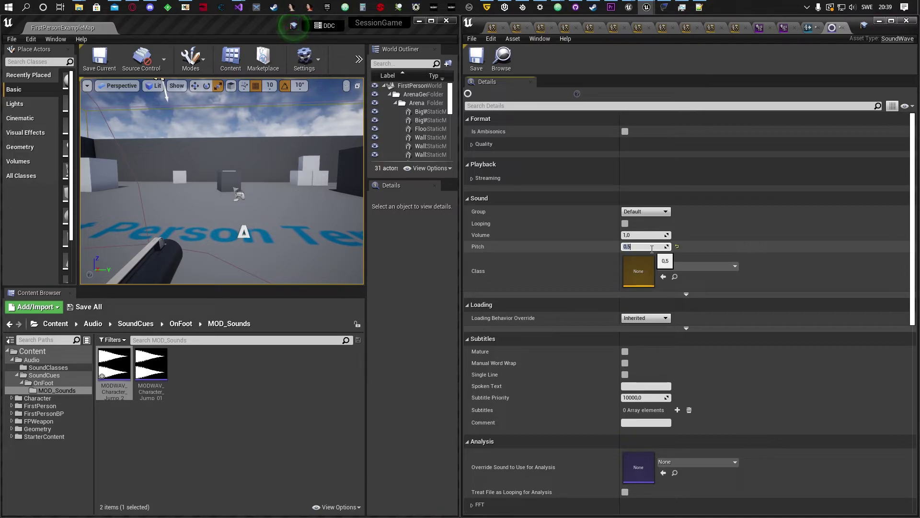
click(478, 67)
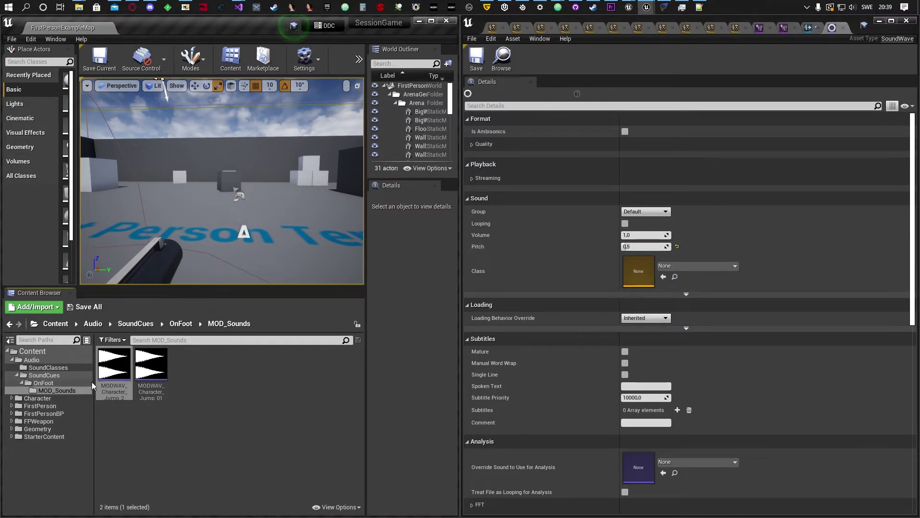
click(115, 367)
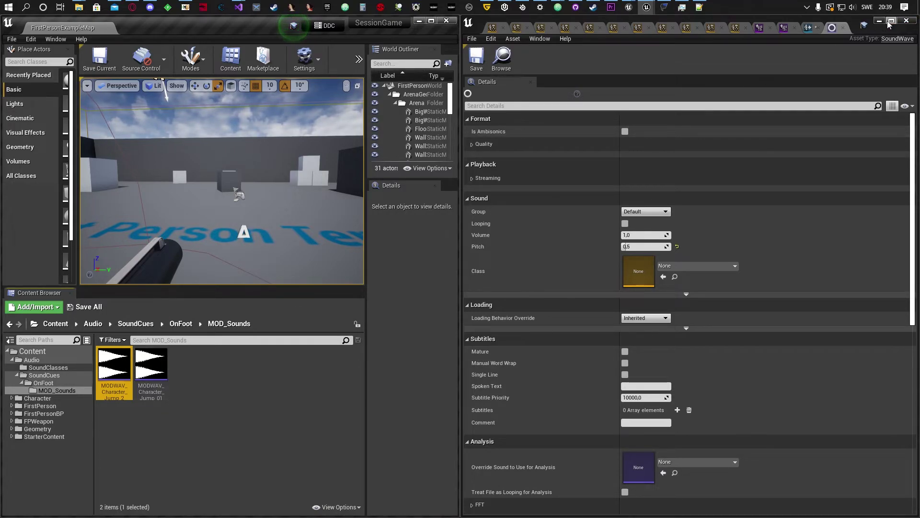
click(477, 59)
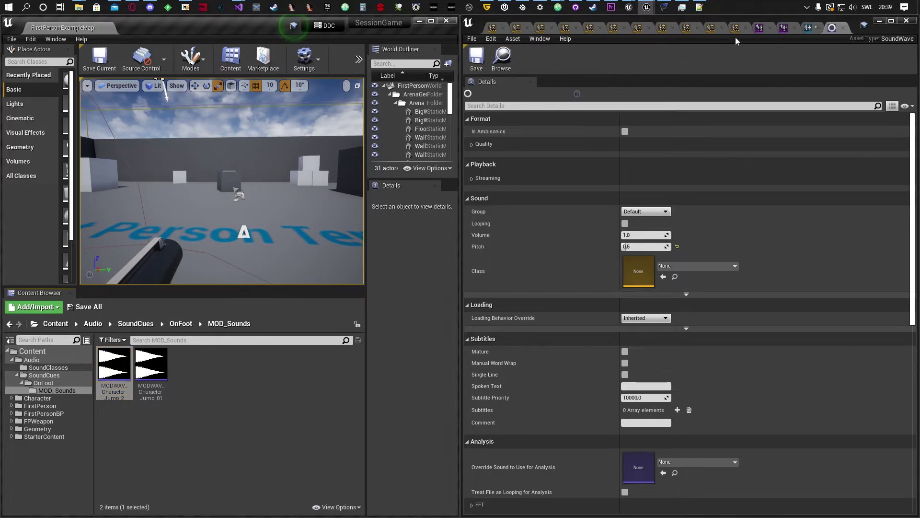
- Return to the SCU_Character_Jump cue in its own enlarged window and add a Random node to the graph
click(843, 30)
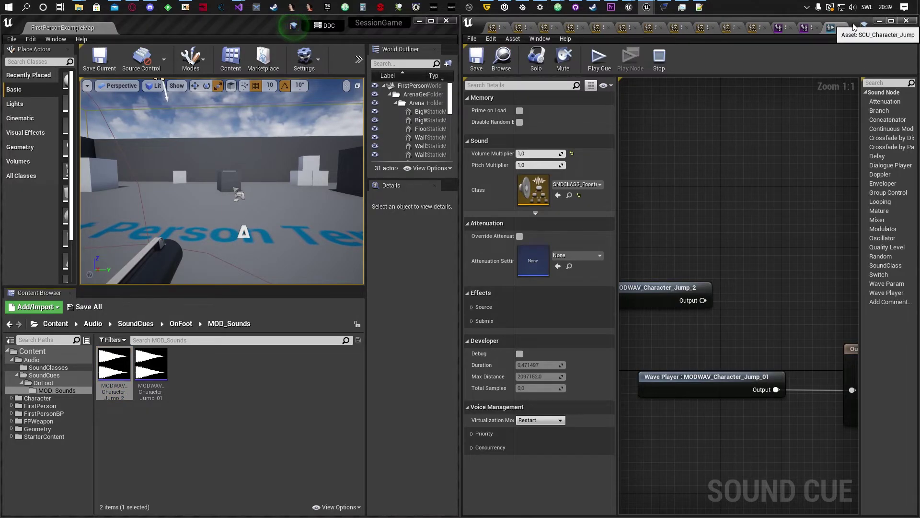
drag(835, 27, 356, 89)
click(612, 83)
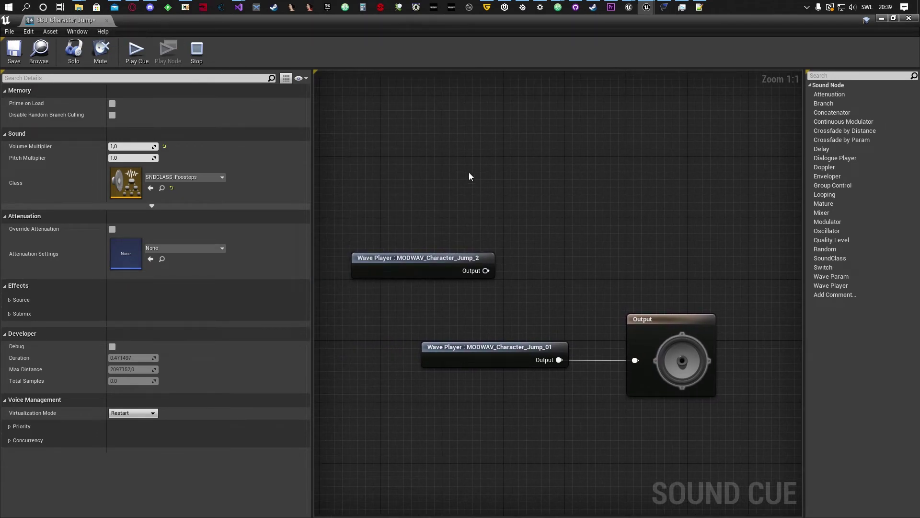
right_click(528, 316)
text(random)
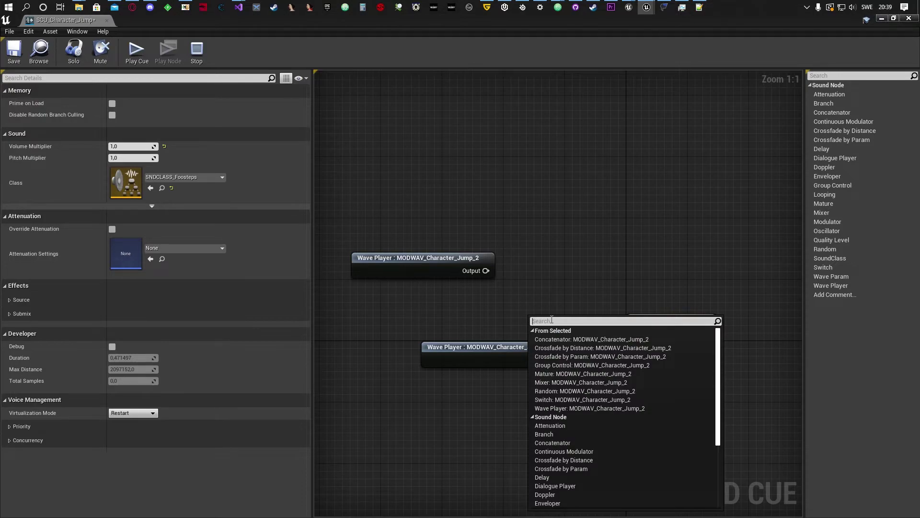
key(Return)
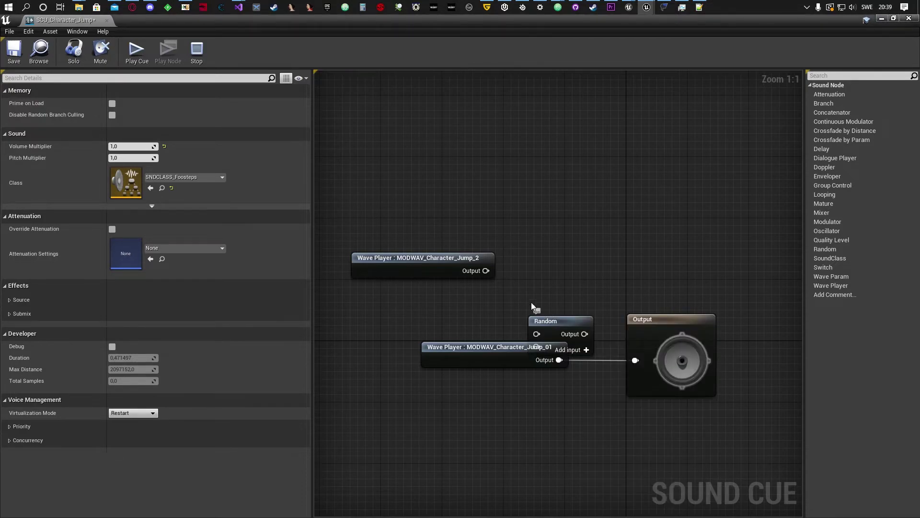
- Connect both jump wave players to the Random node, wire it to the Output, and arrange the nodes neatly
drag(496, 346, 417, 377)
drag(482, 393, 536, 346)
drag(486, 271, 634, 359)
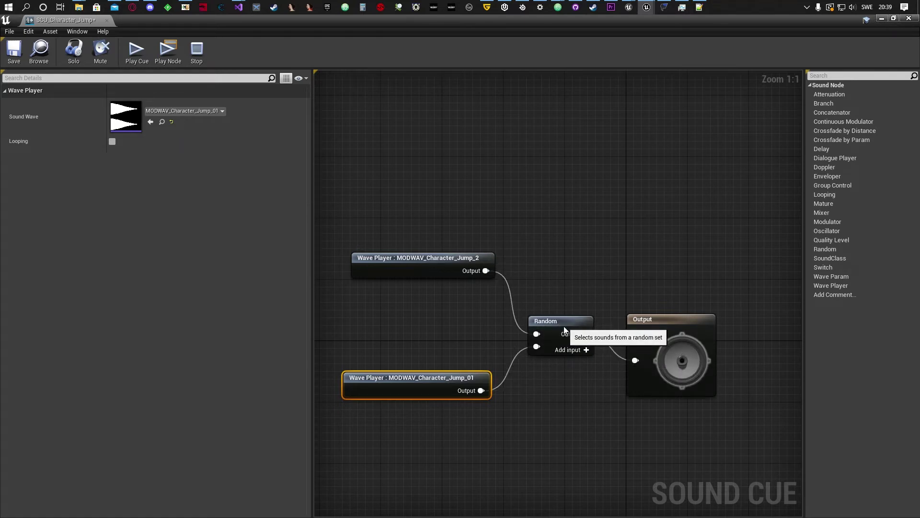
drag(561, 327, 567, 353)
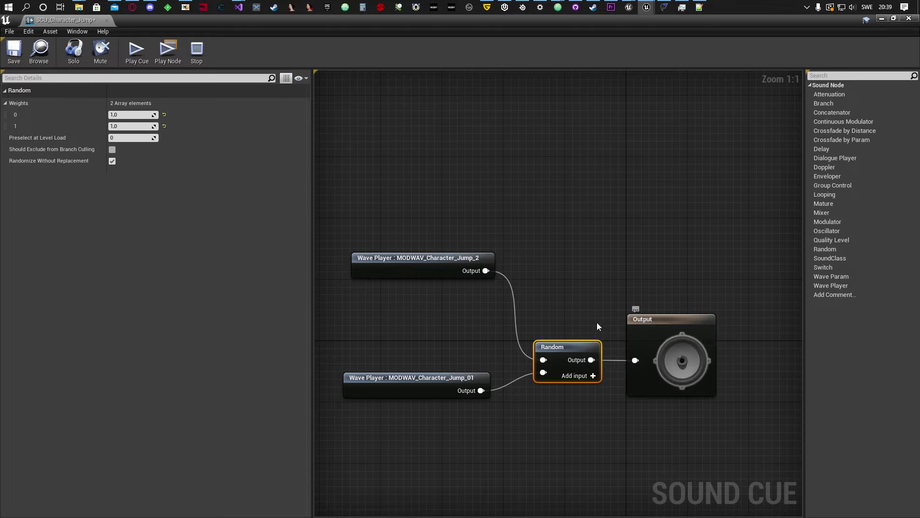
- Save the SCU_Character_Jump cue and play it several times to hear the Random node choose between the two jump waves
click(14, 49)
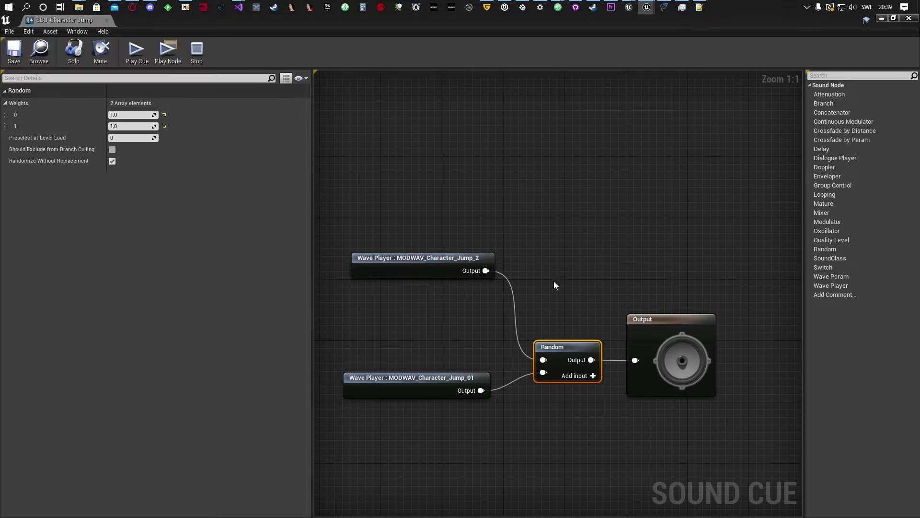
right_drag(555, 286, 630, 278)
click(169, 52)
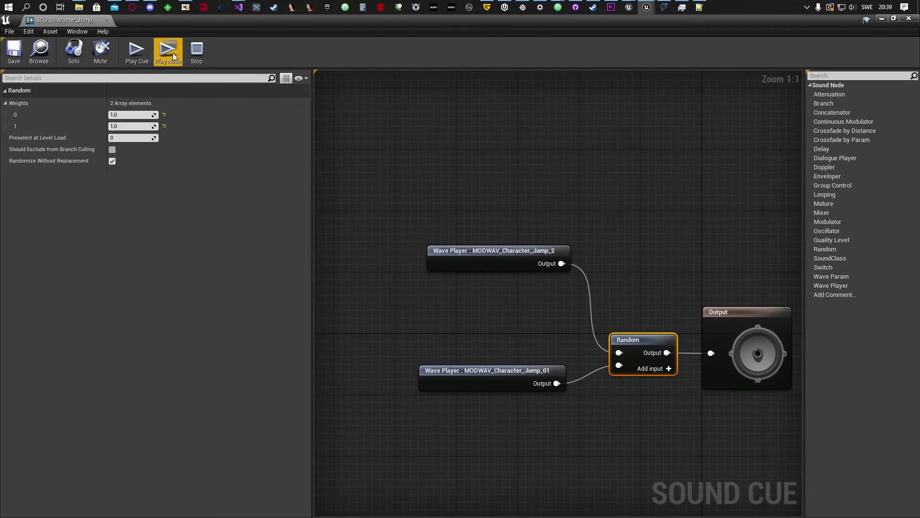
click(137, 51)
click(135, 51)
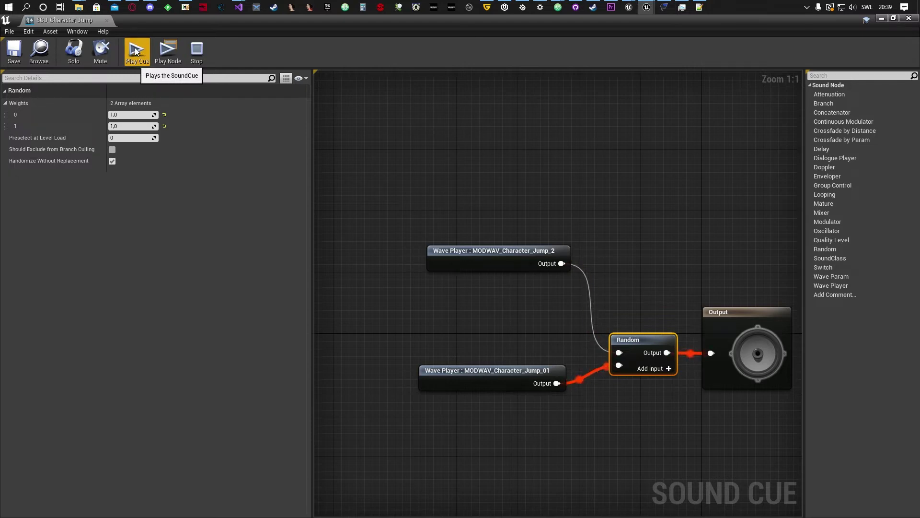
click(136, 51)
click(136, 51)
right_drag(642, 242, 612, 274)
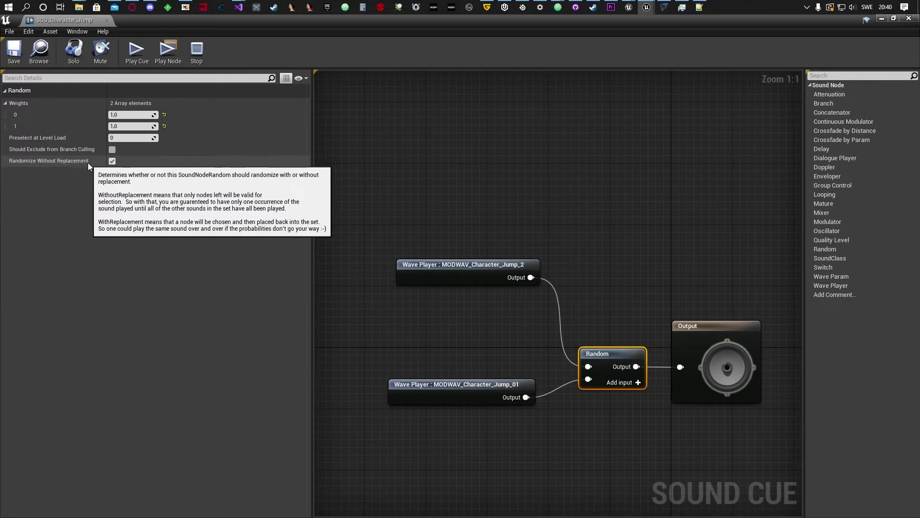
- Turn off Randomize Without Replacement on the Random node, save the cue, and play it repeatedly
click(113, 160)
click(12, 61)
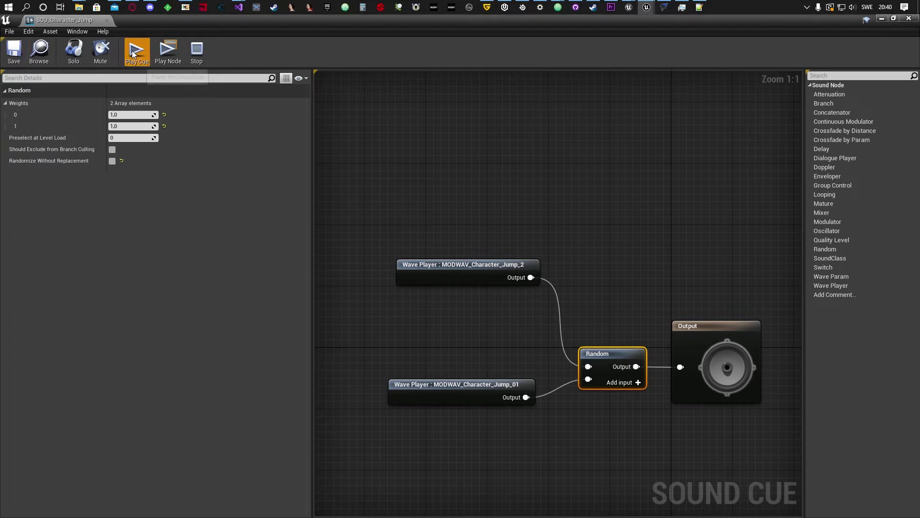
click(134, 59)
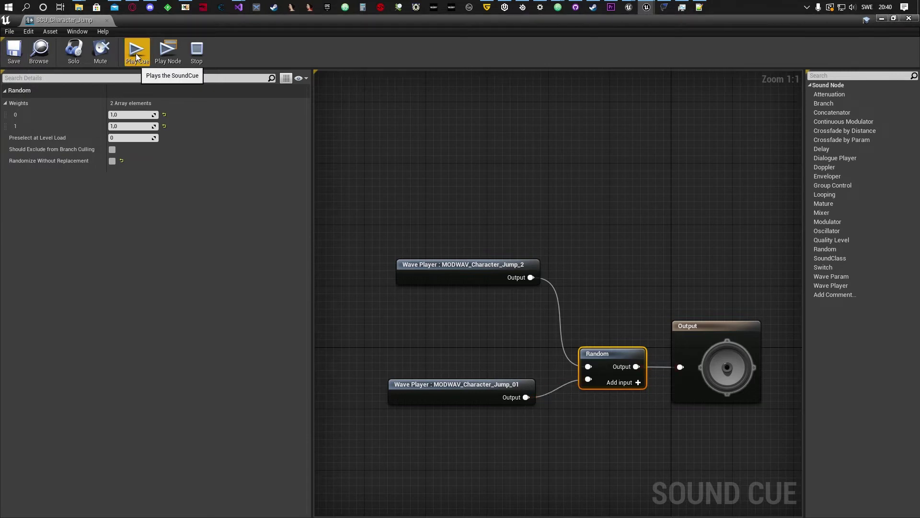
click(137, 56)
click(136, 57)
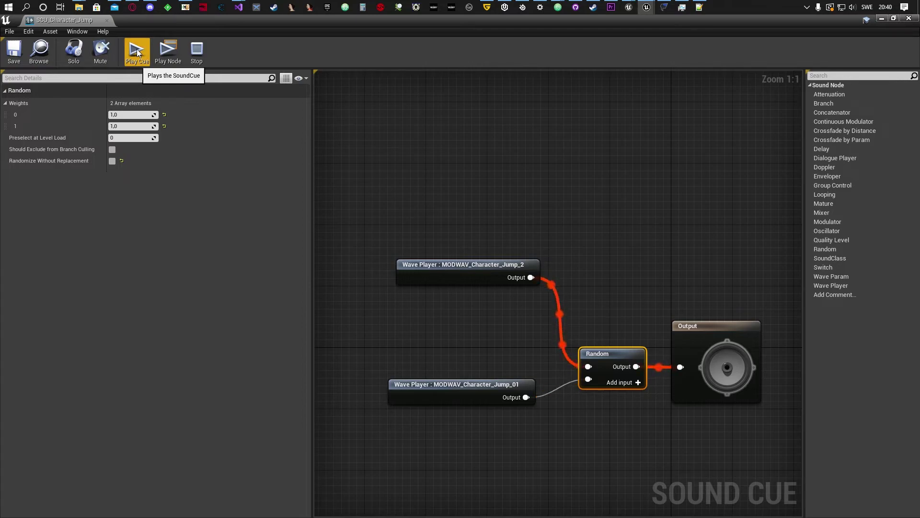
click(137, 53)
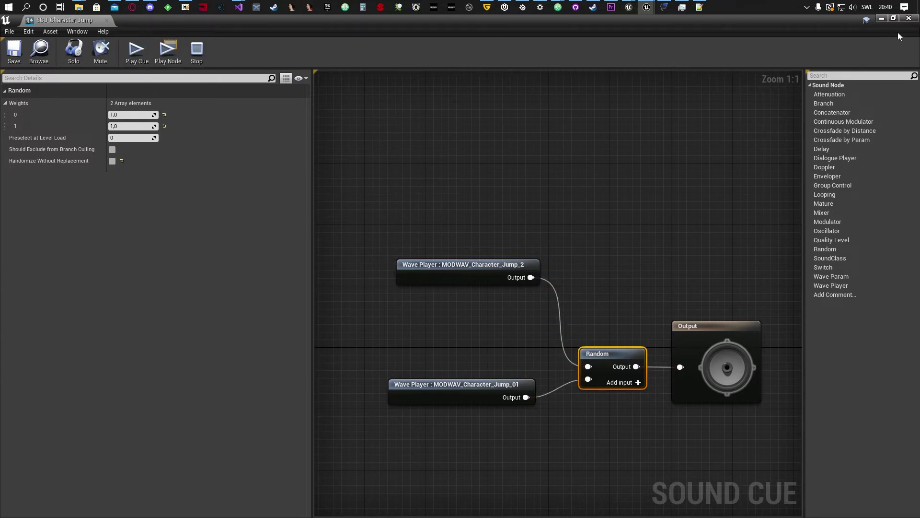
- Close the cue editor, go back to the Audio folder, and cook the project's content for Windows
click(909, 19)
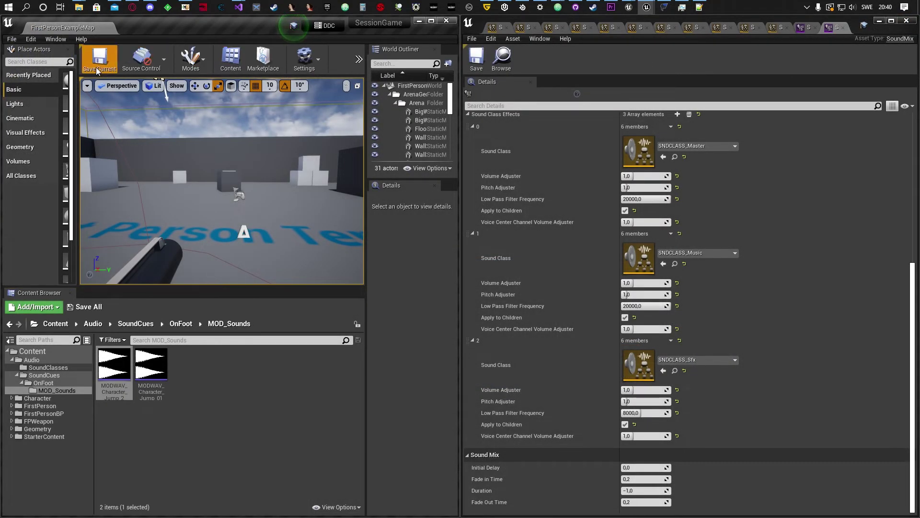
click(92, 324)
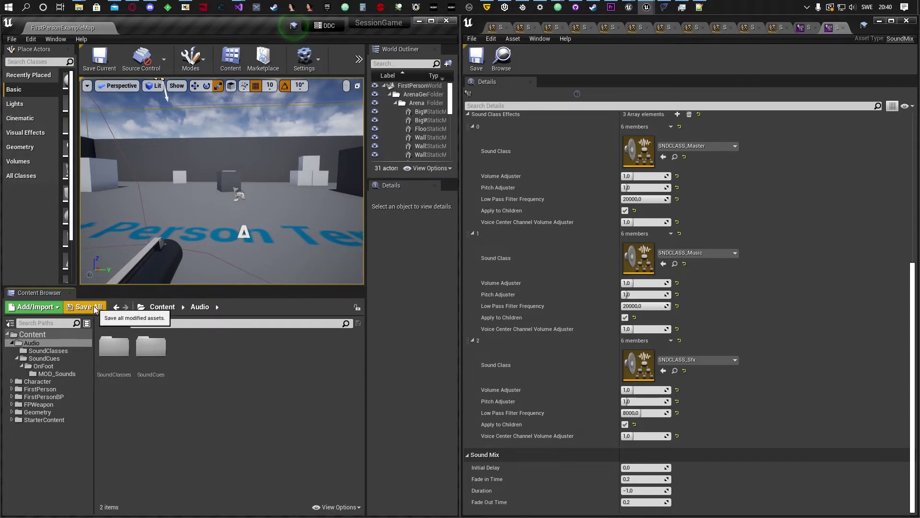
click(12, 39)
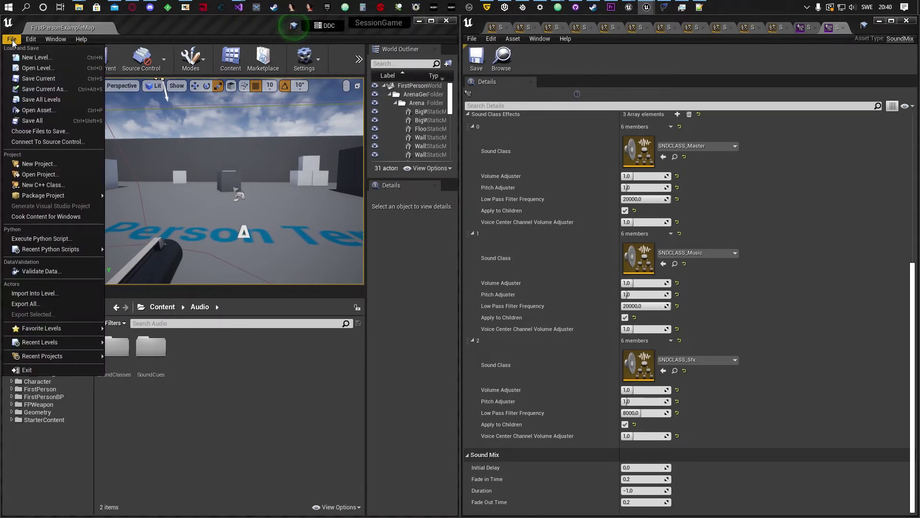
click(48, 216)
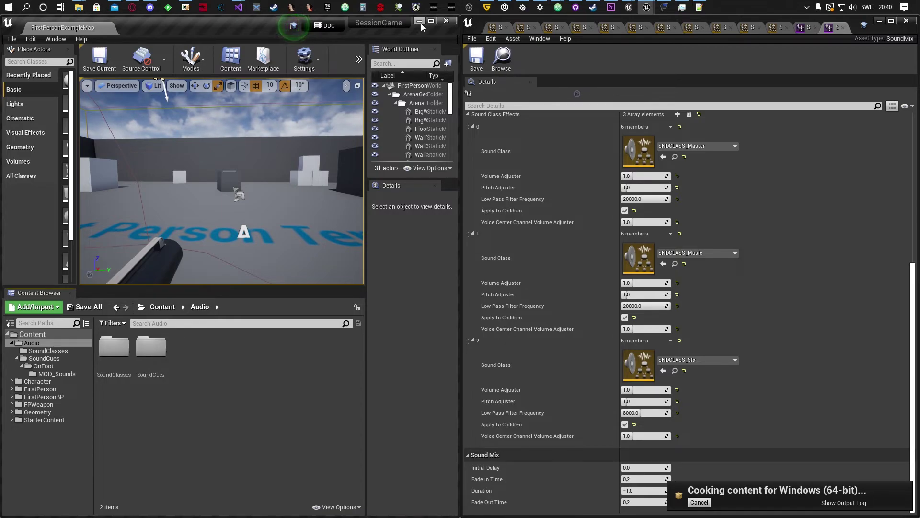
- Switch to File Explorer and replace the Audio folder in Session's game Content folder with the freshly cooked Audio folder
click(419, 22)
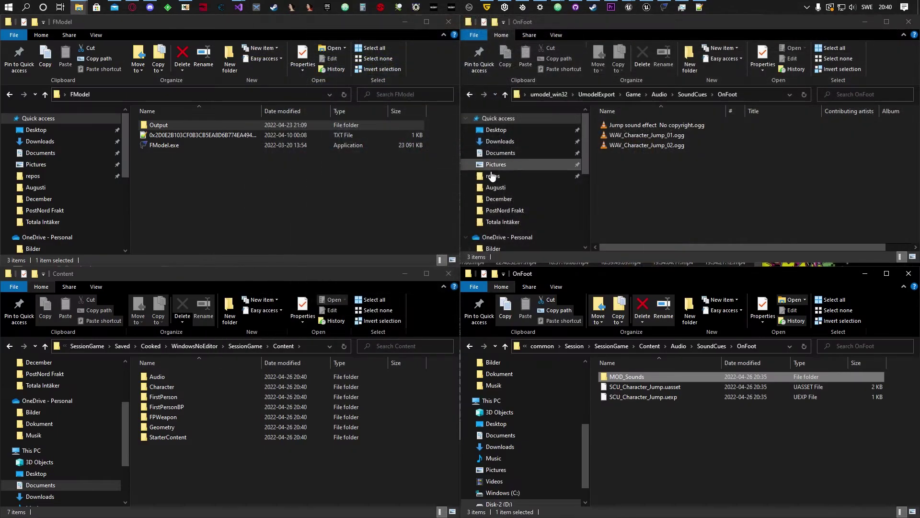
click(652, 346)
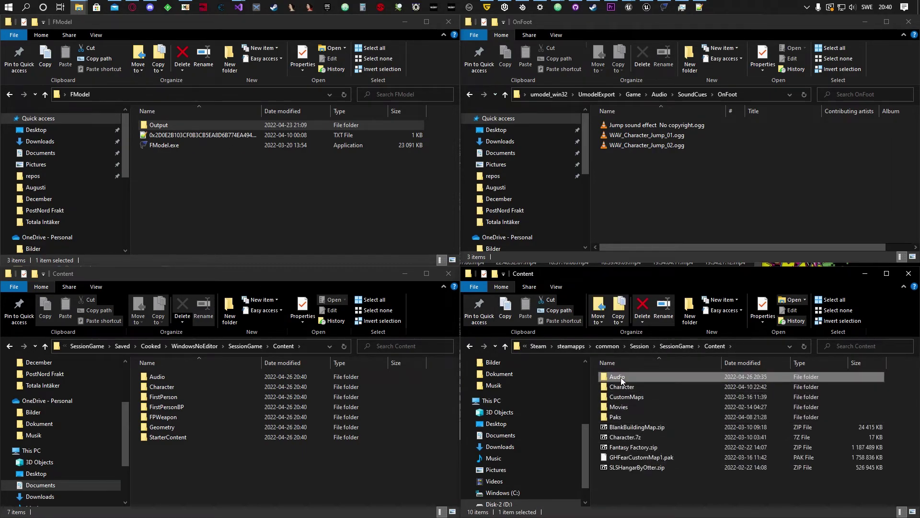
drag(621, 380, 157, 379)
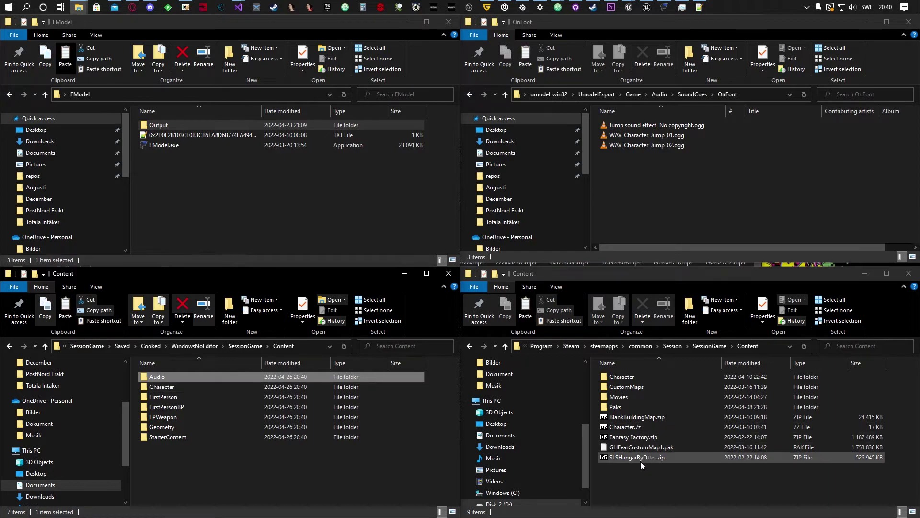
click(634, 473)
key(ctrl+z)
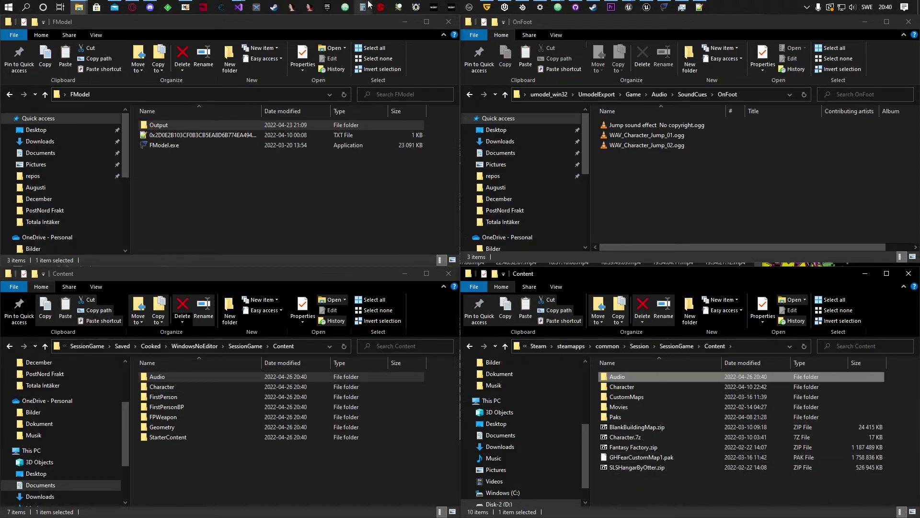
- Switch to Session to test the modded jump sound, look at the SCU_Character_Jump data in FModel, and return to the game
click(381, 6)
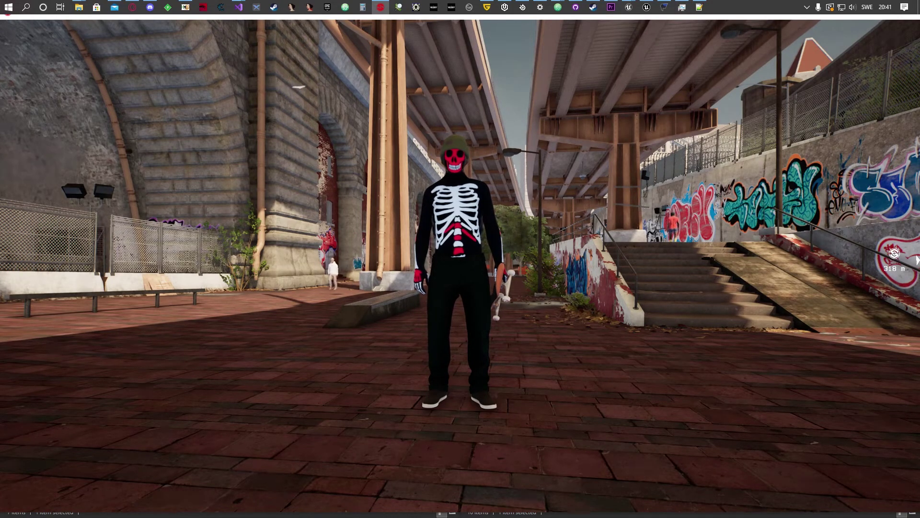
key(super)
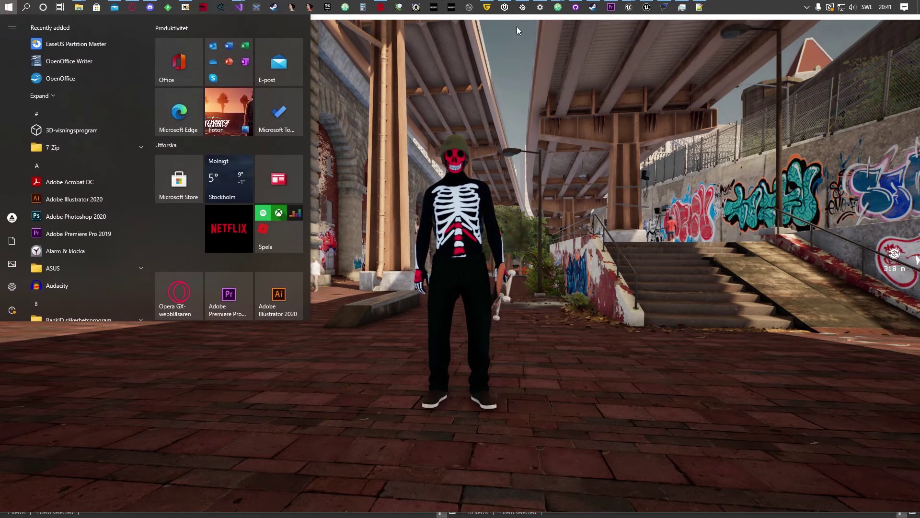
click(520, 16)
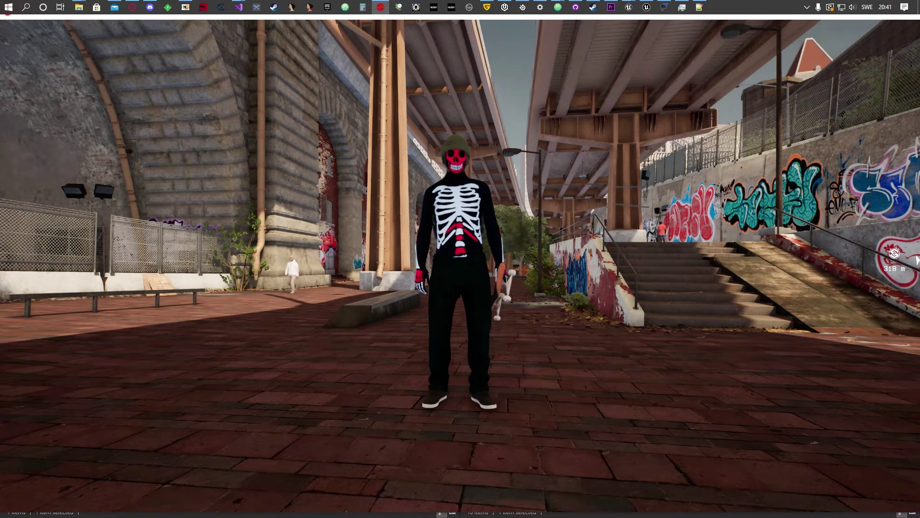
click(666, 6)
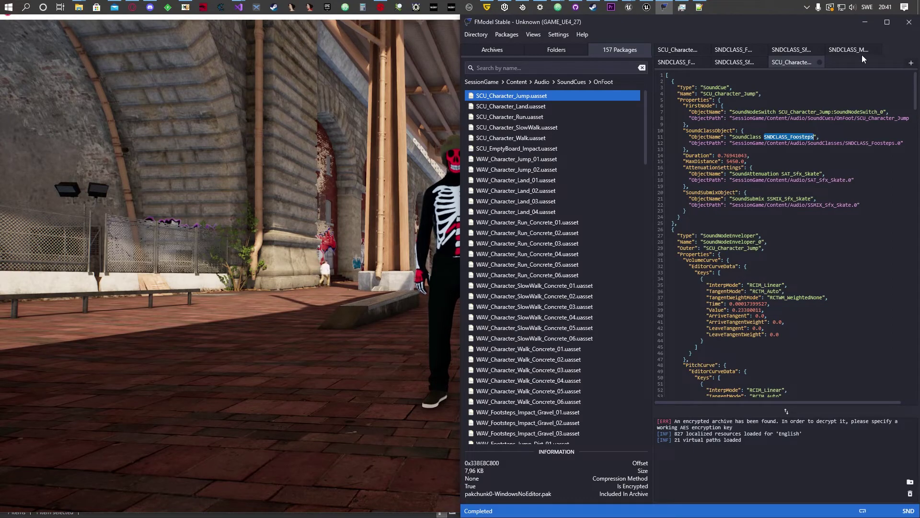
click(386, 106)
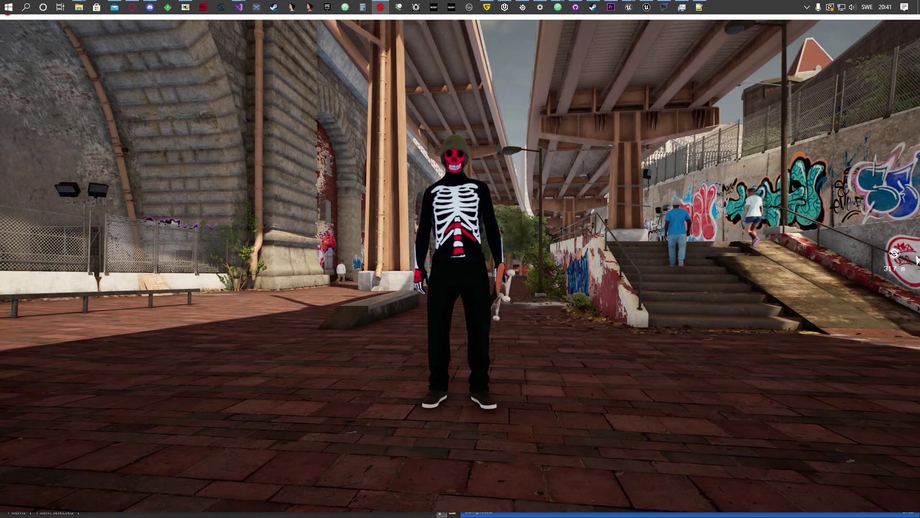